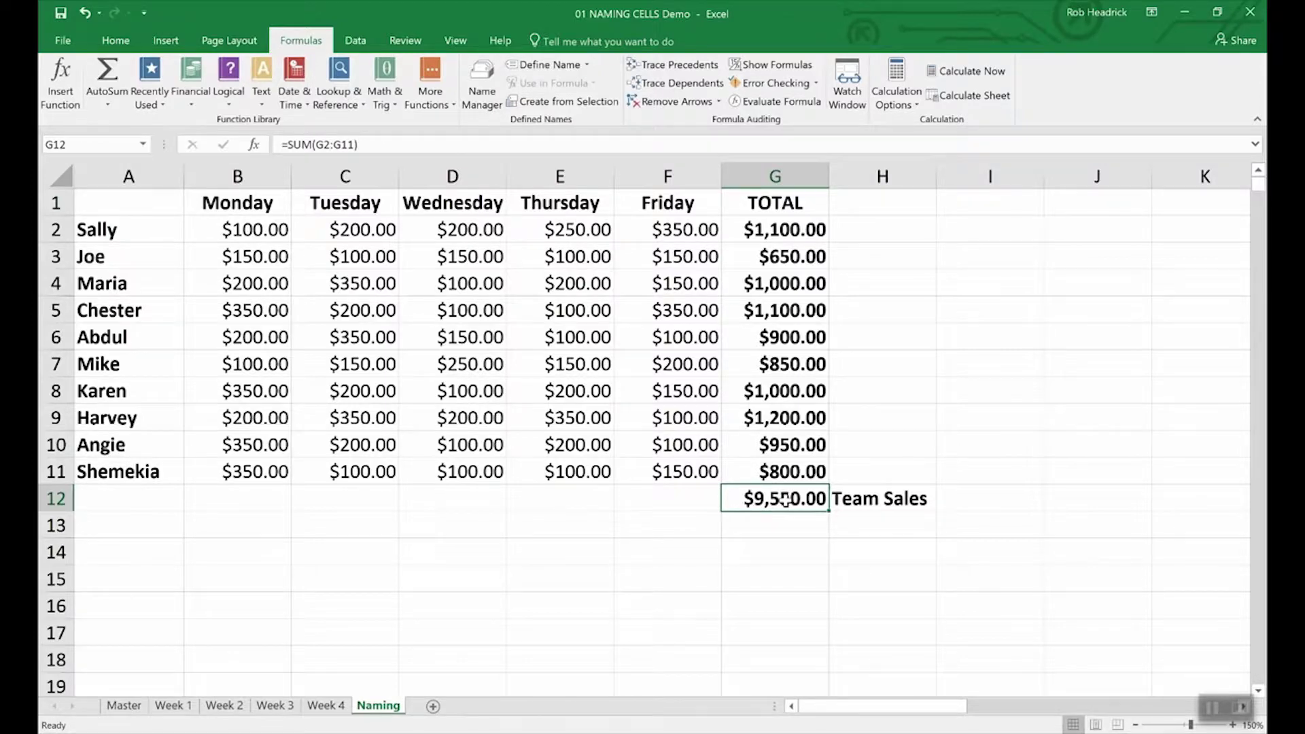
Step: Define the name Team_Sales for the total cell G12 (=SUM(G2:G11)) and confirm it in the Name Box
right_click(785, 501)
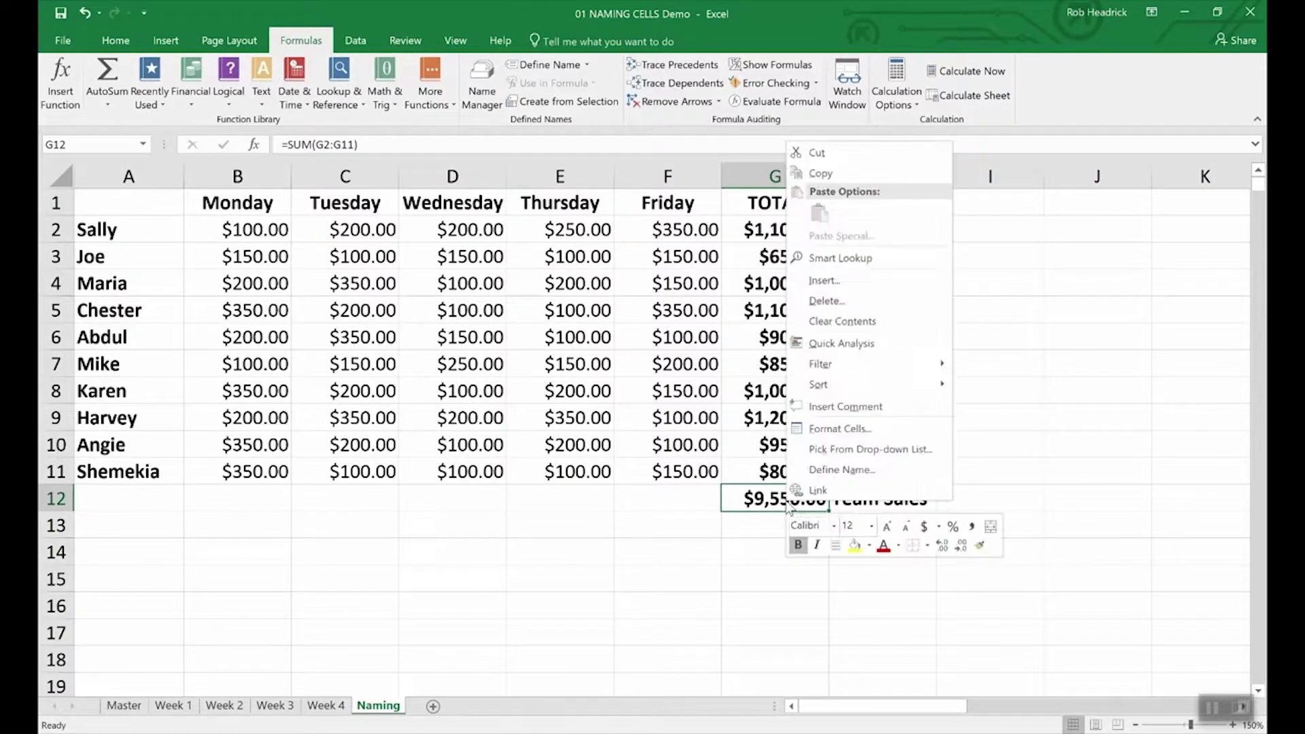
left_click(820, 471)
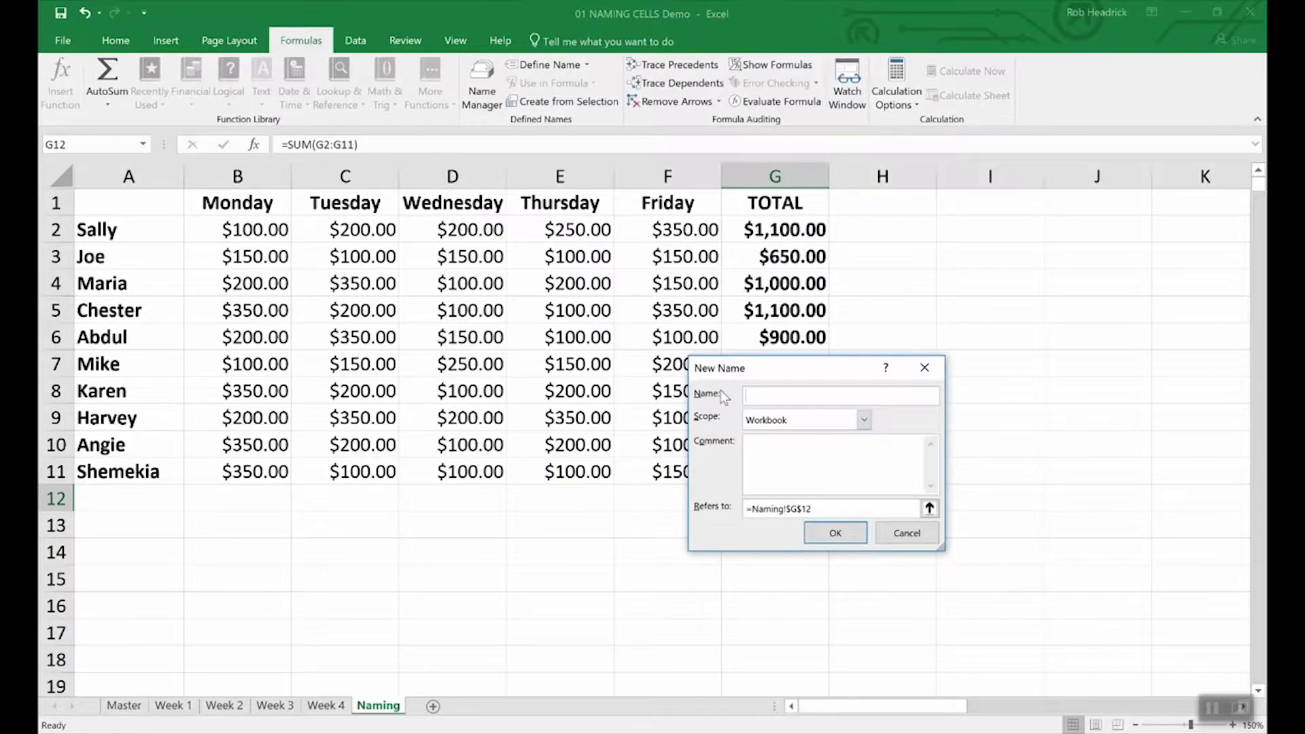
type("Team_Sales")
left_click(860, 537)
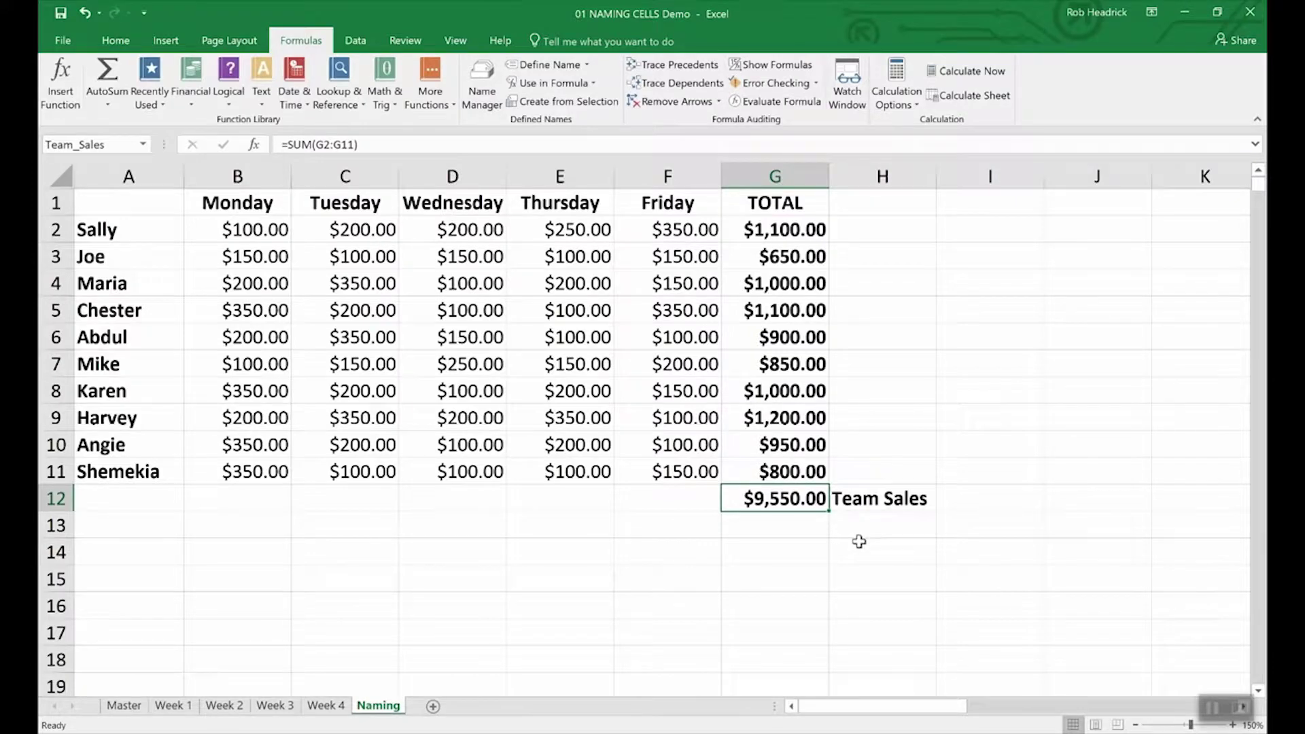
left_click(113, 145)
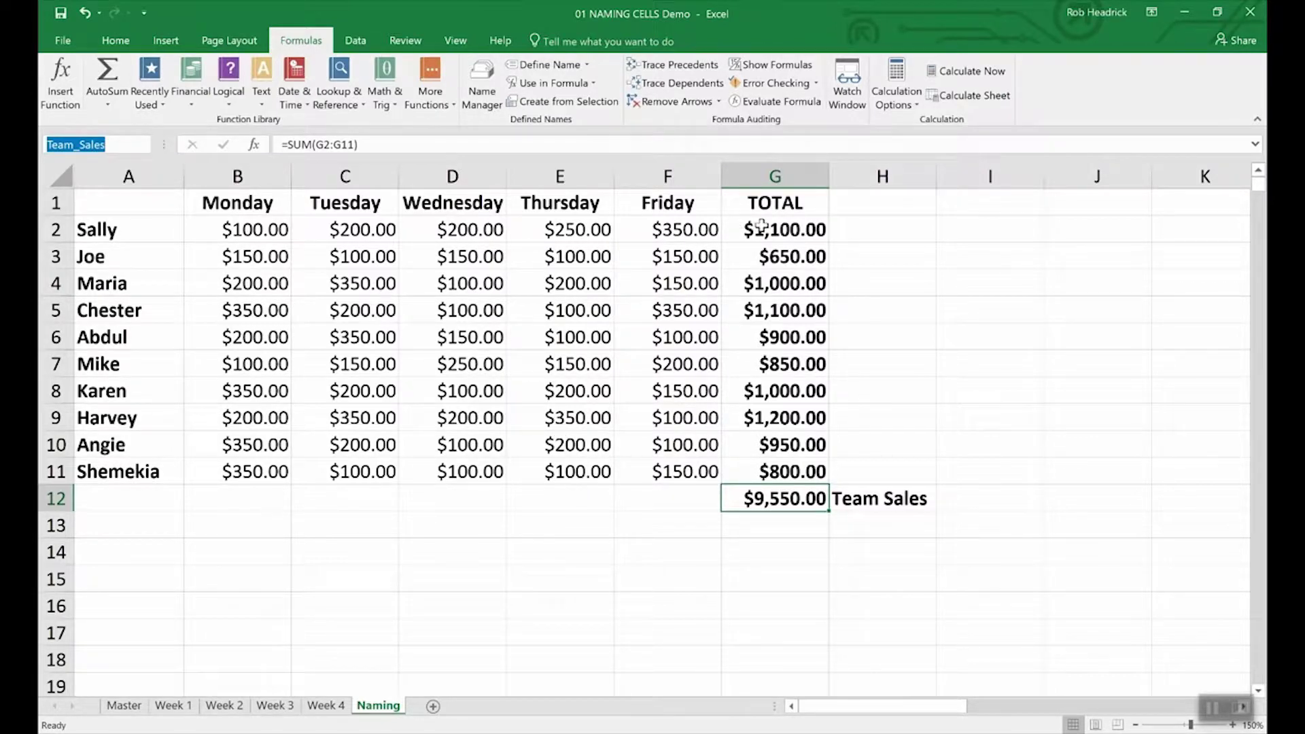
Step: Select the rep totals G2:G11 and name the range Rep_Sales through the Name Box
left_click(790, 228)
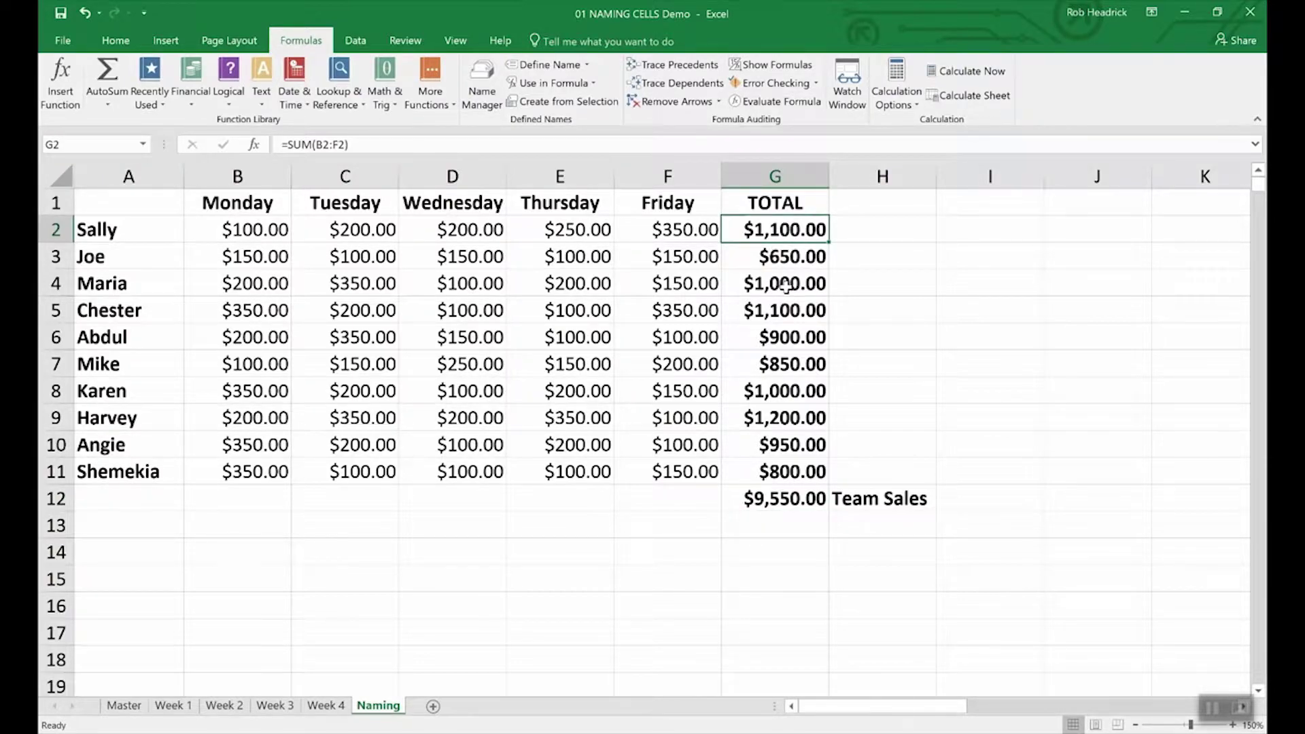
left_click(871, 285)
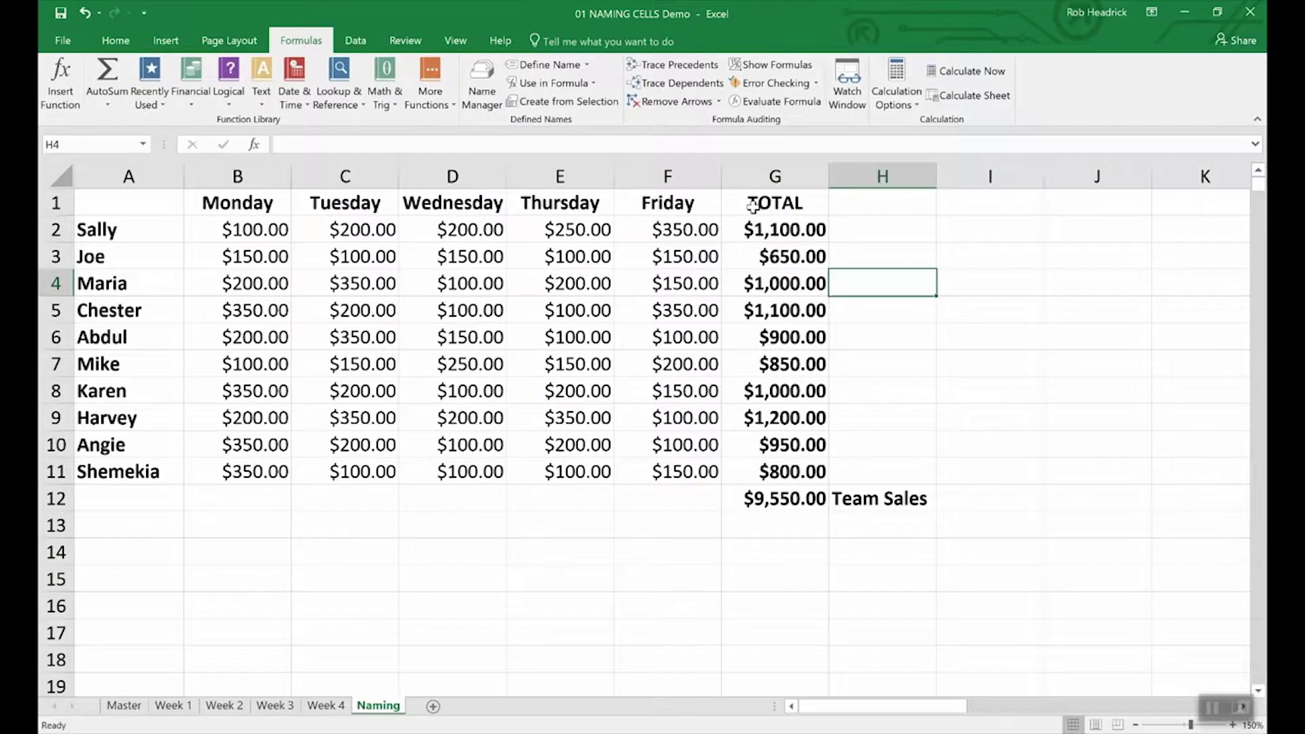
left_click_drag(775, 229, 752, 469)
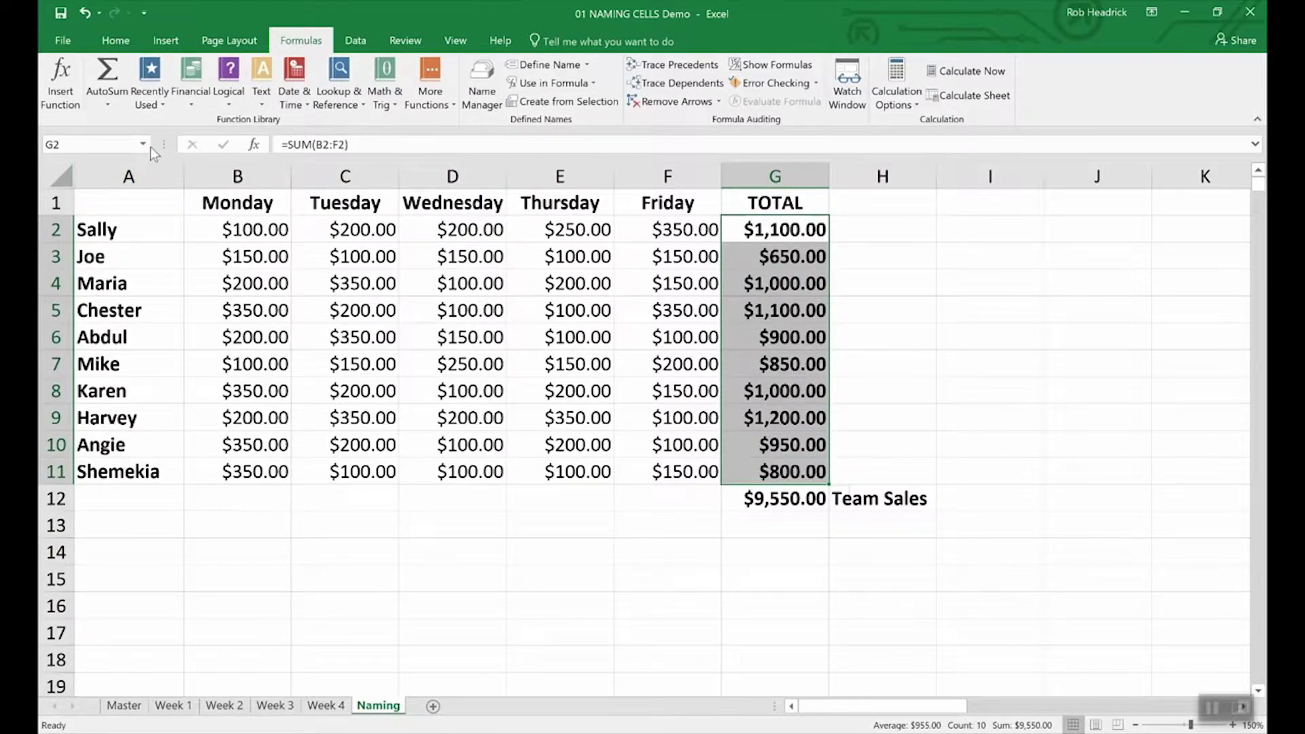
left_click(101, 142)
type("Rep_Sales")
key("Return")
left_click(772, 528)
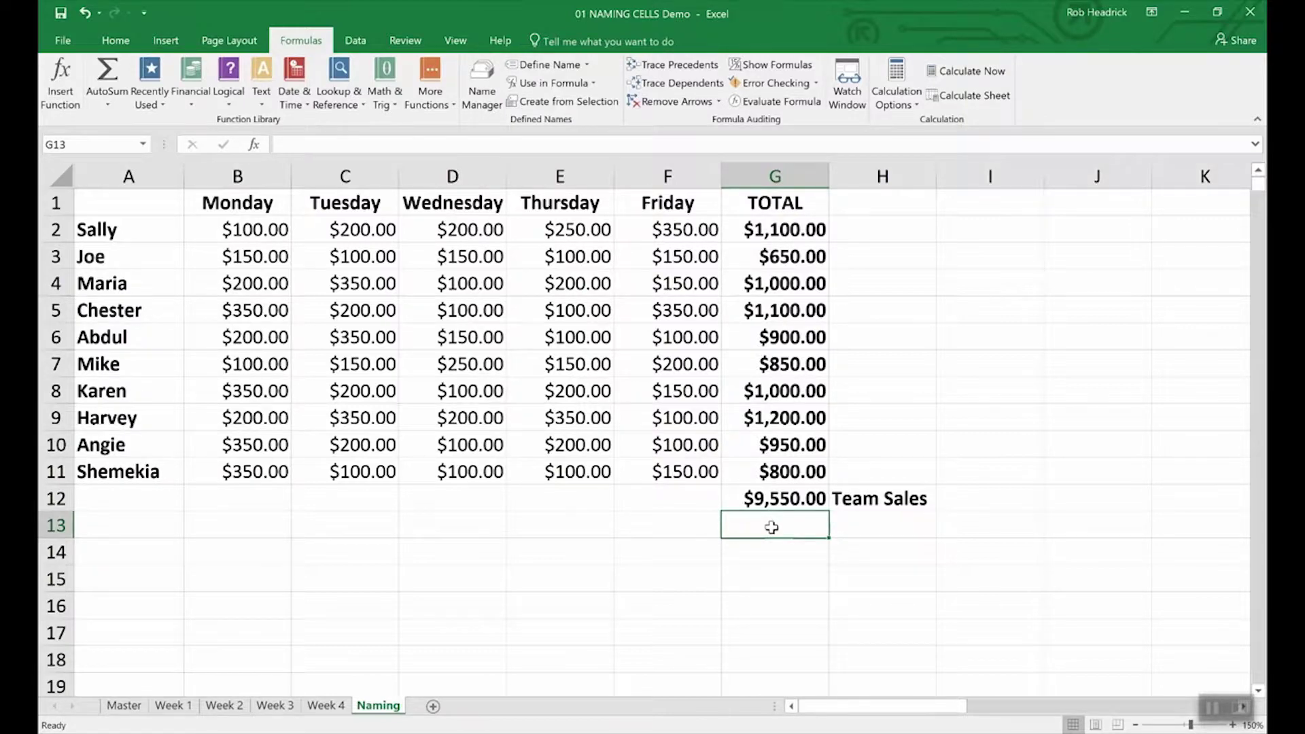
Step: Enter =SUM(Rep_Sales) in G13 to total the rep sales at $9,550.00
type("=(")
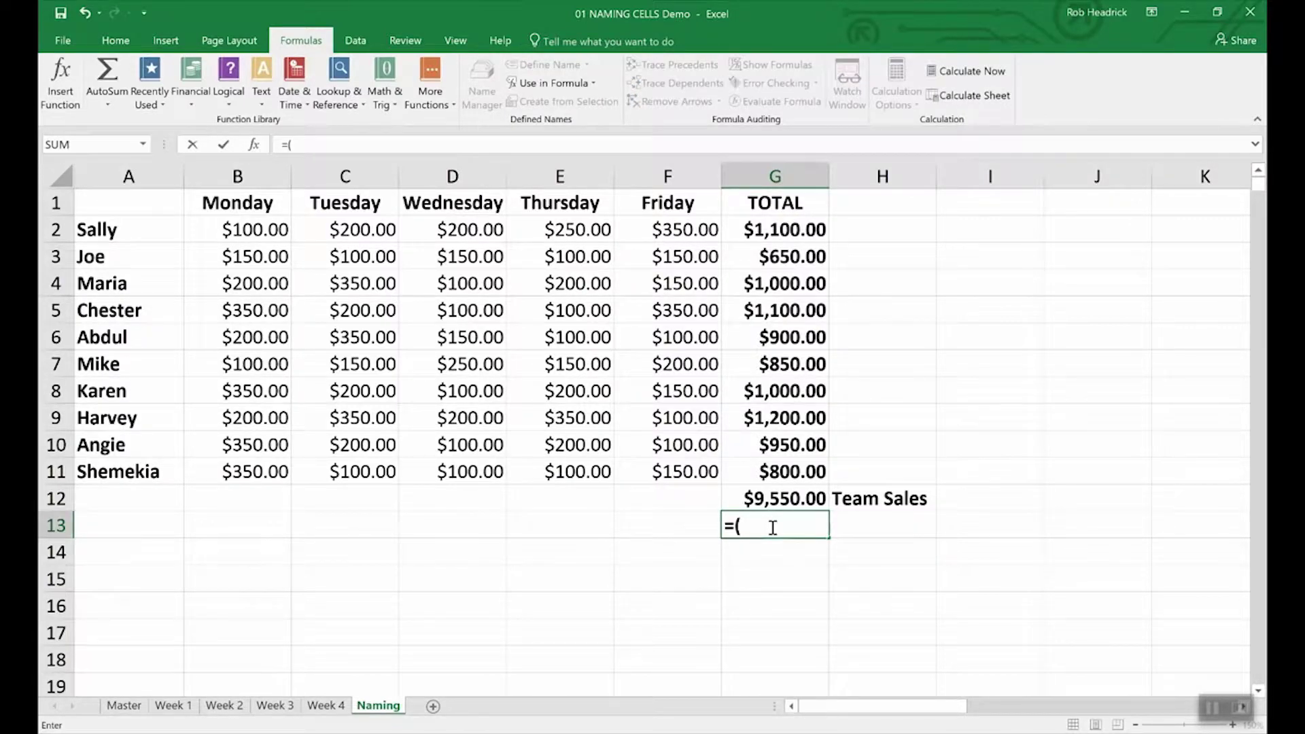
key("BackSpace")
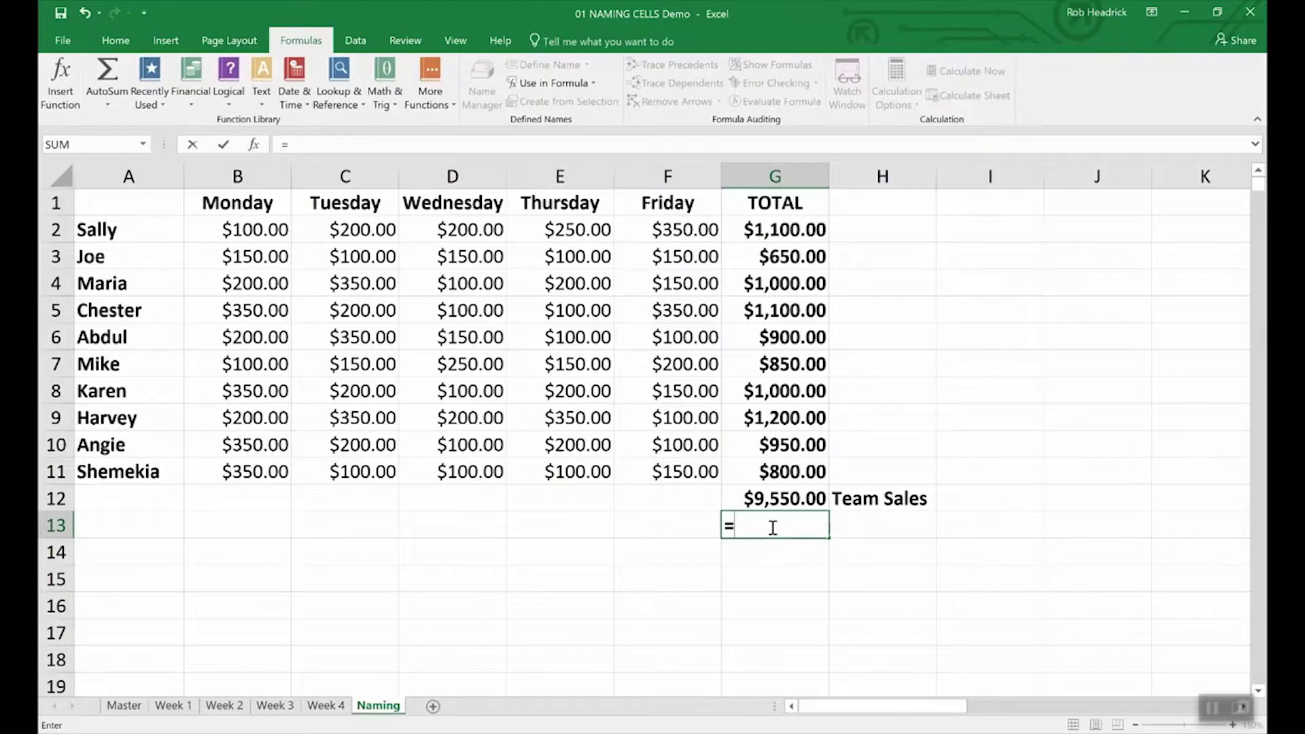
type("Sum")
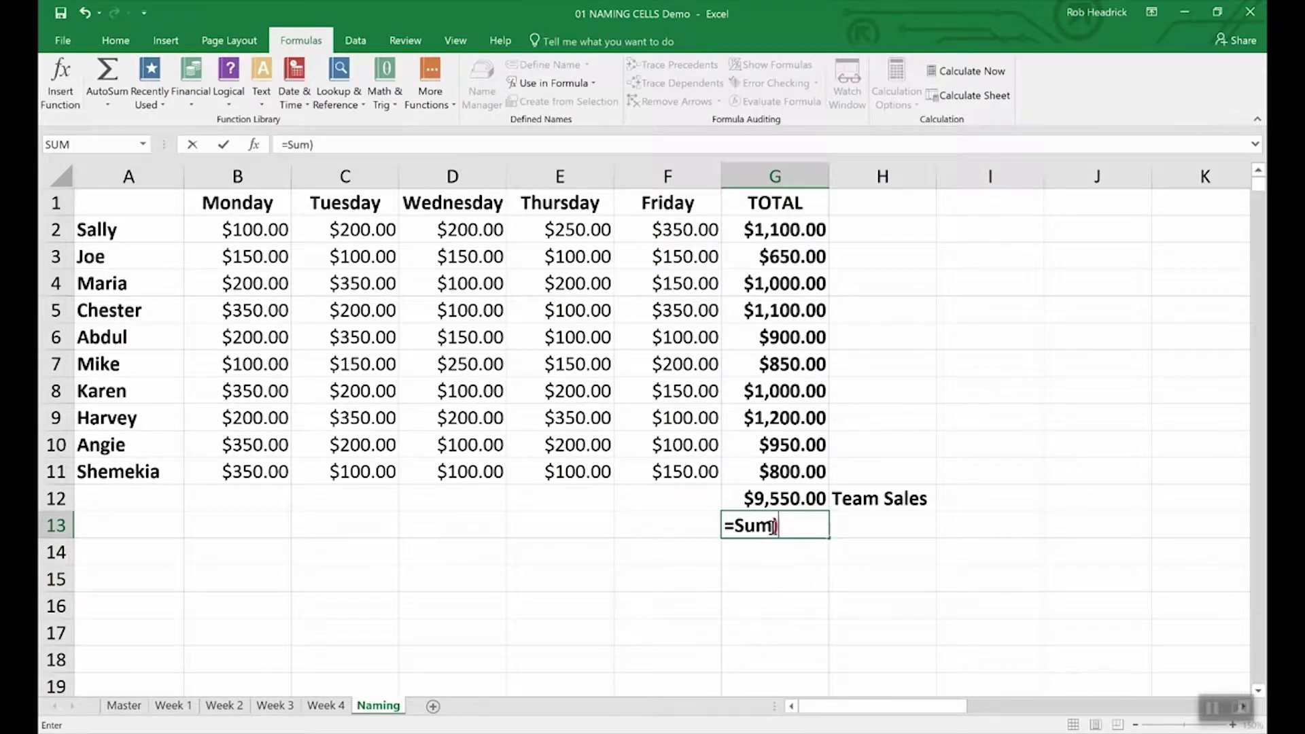
type("(")
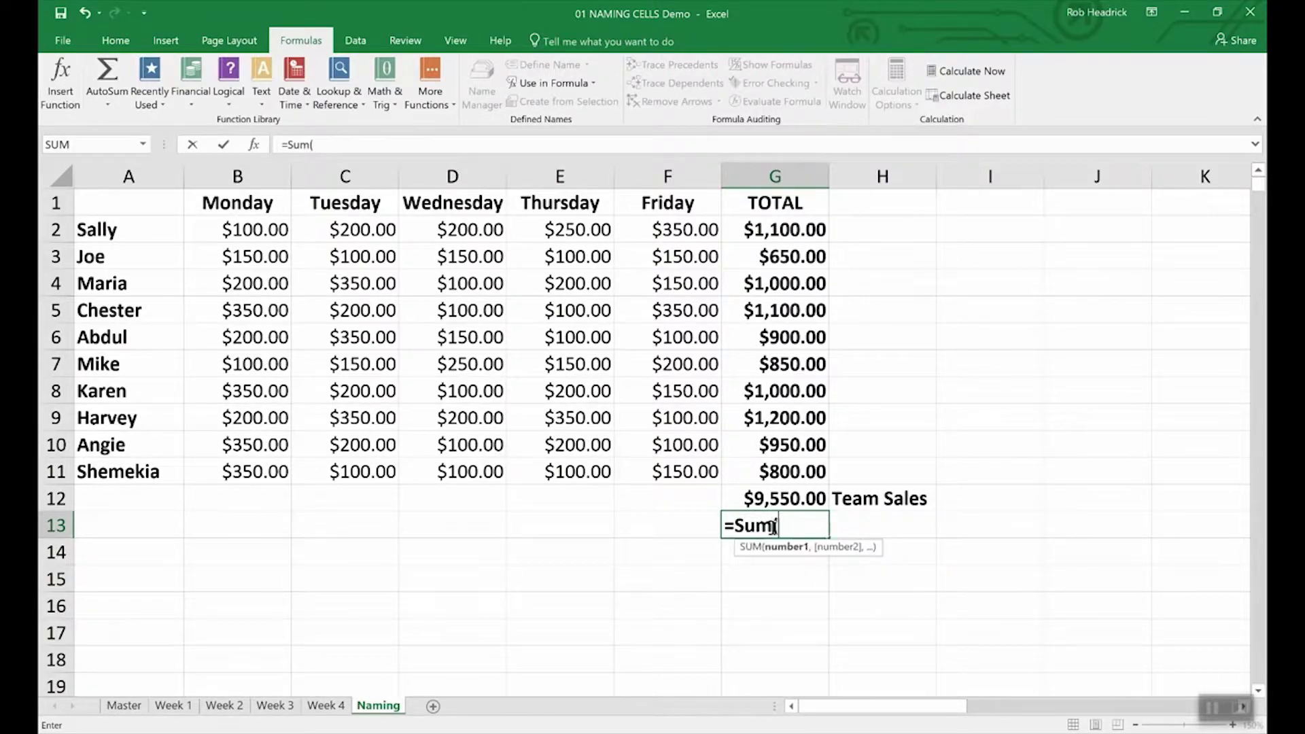
type("Rep")
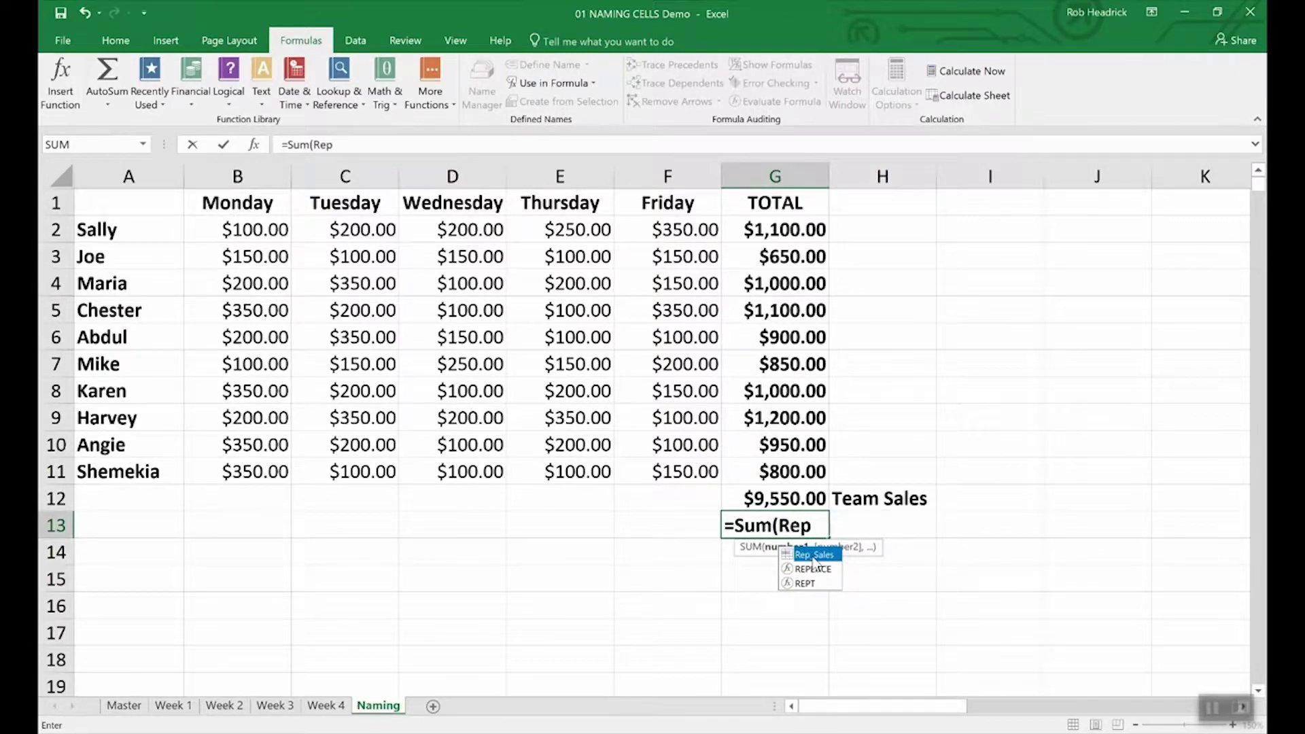
double_click(813, 556)
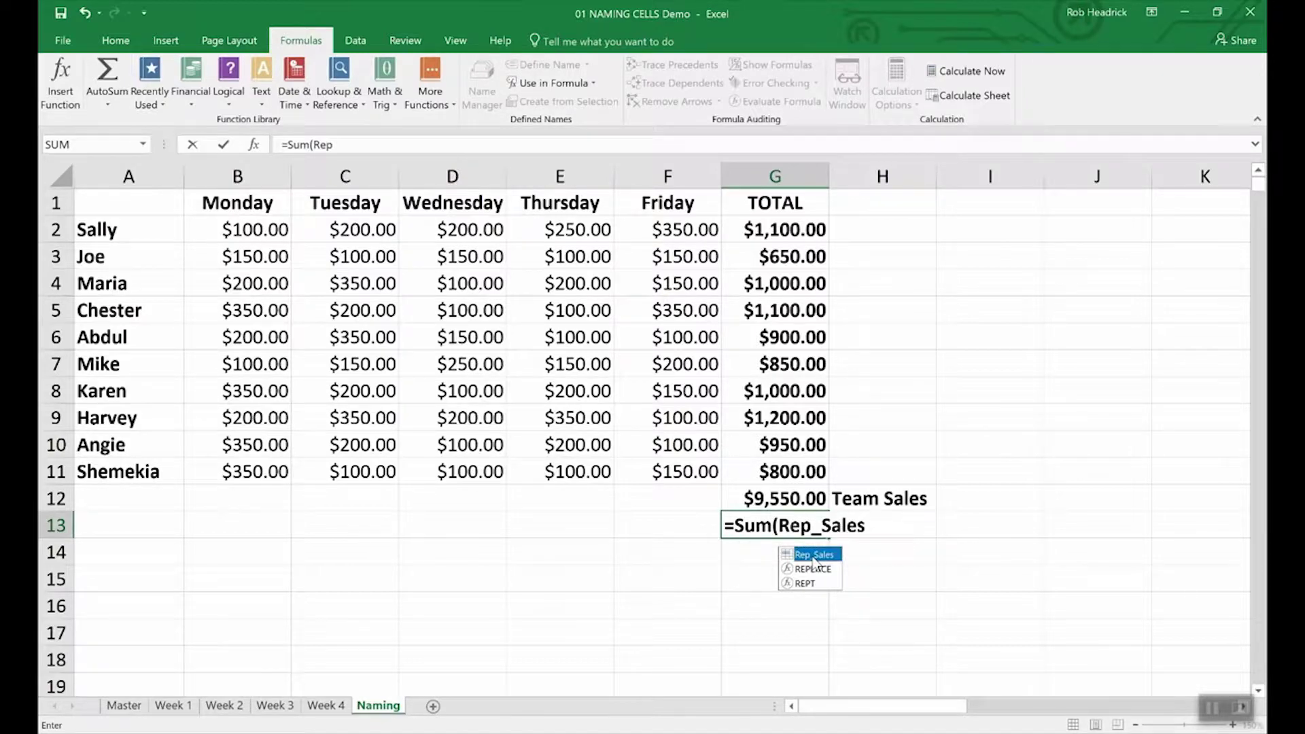
key("Return")
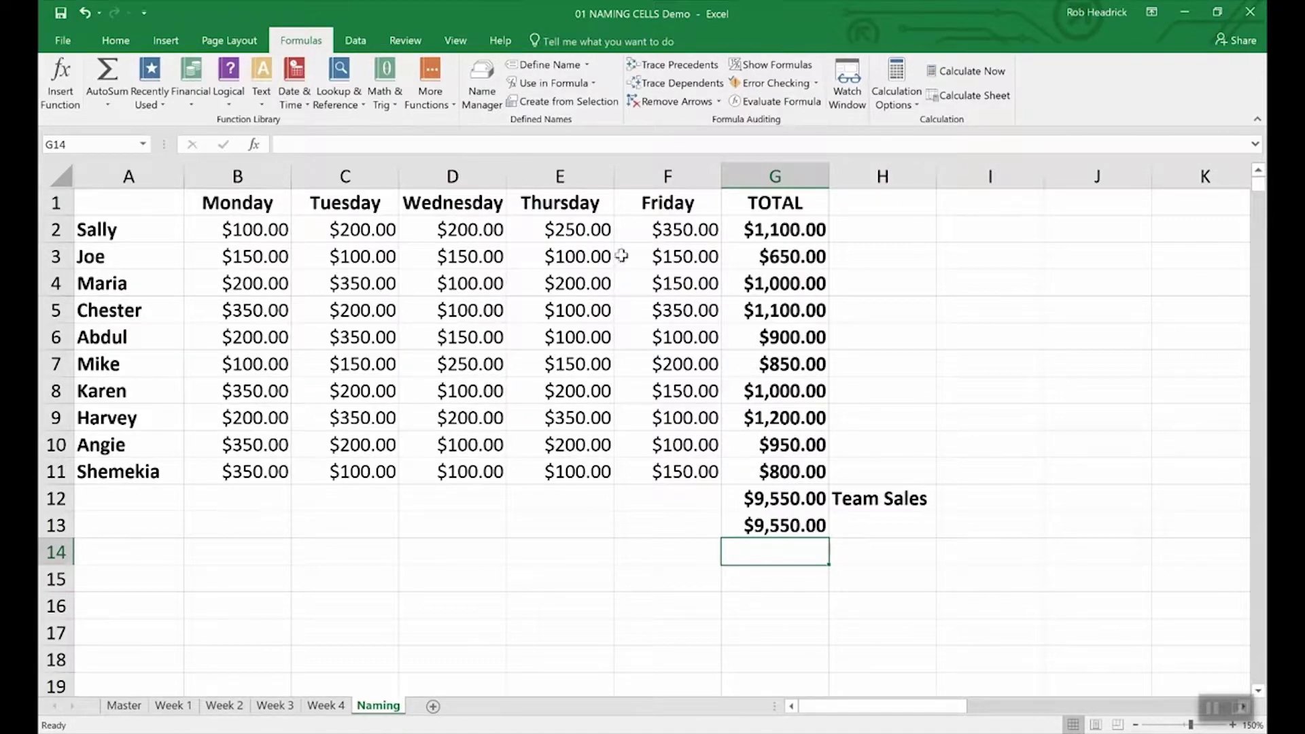
left_click(481, 73)
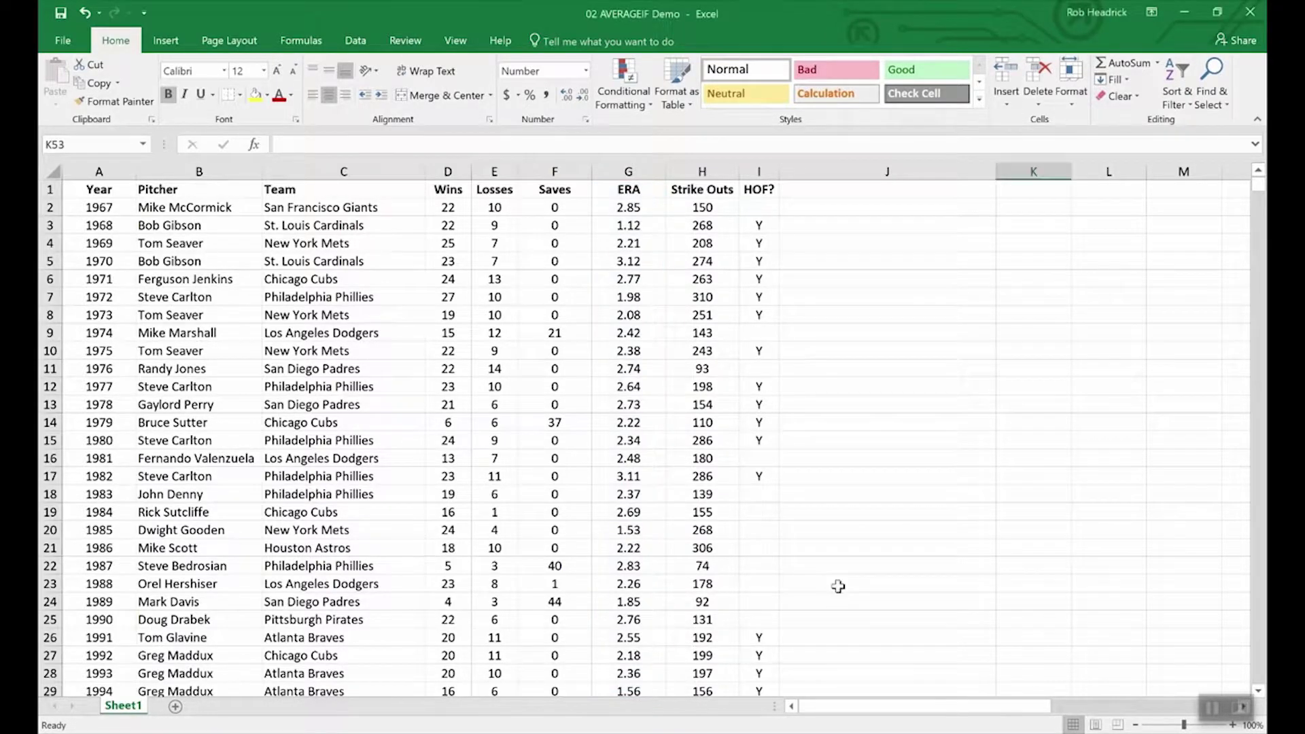
Step: Enter =averageif(wins,">19",era) in K53 for the average ERA of 20+ game winners
scroll(841, 586, "down", 3)
scroll(840, 586, "down", 20)
scroll(841, 587, "up", 12)
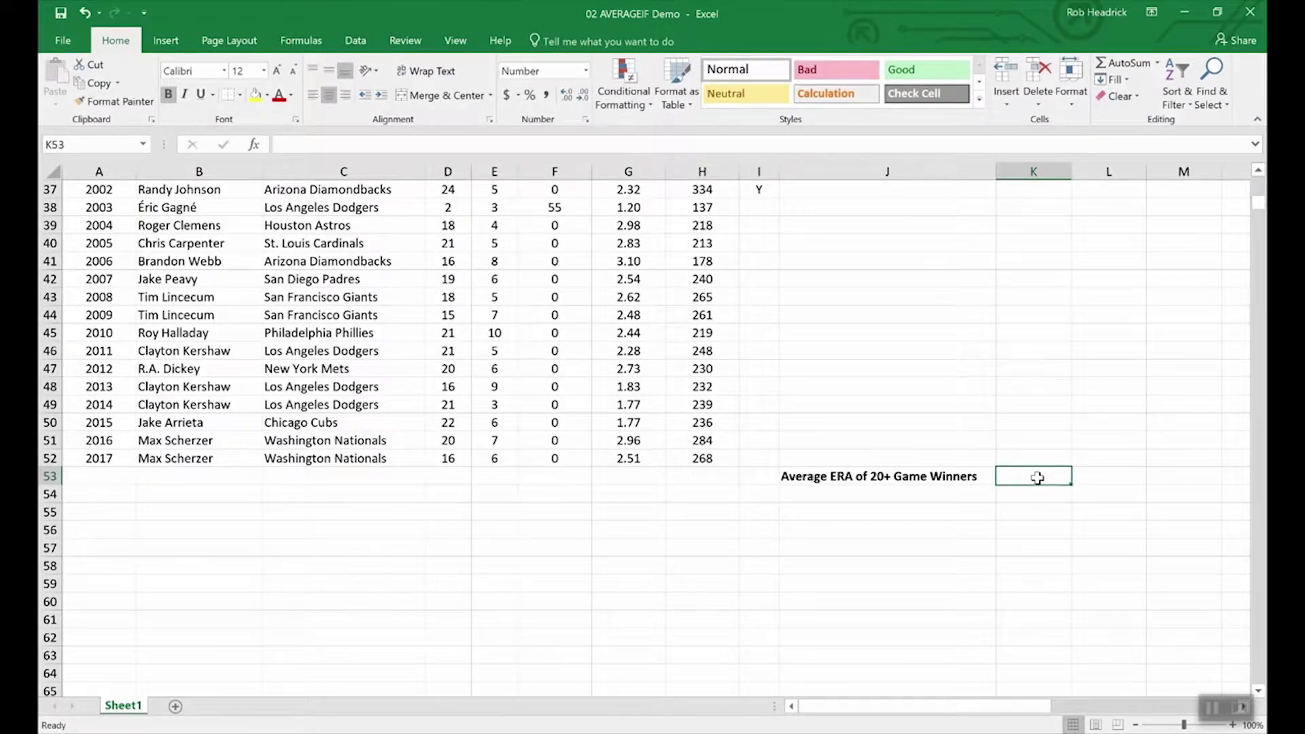
type("=av")
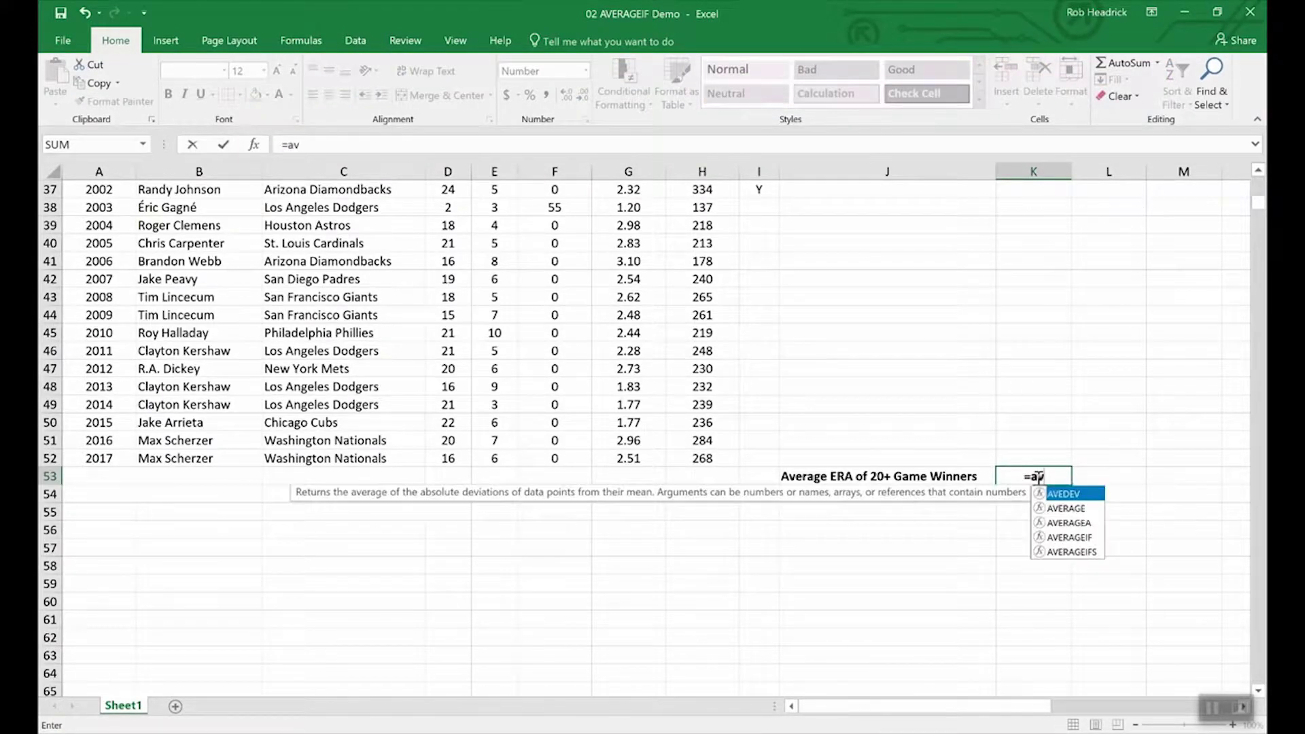
type("erageif")
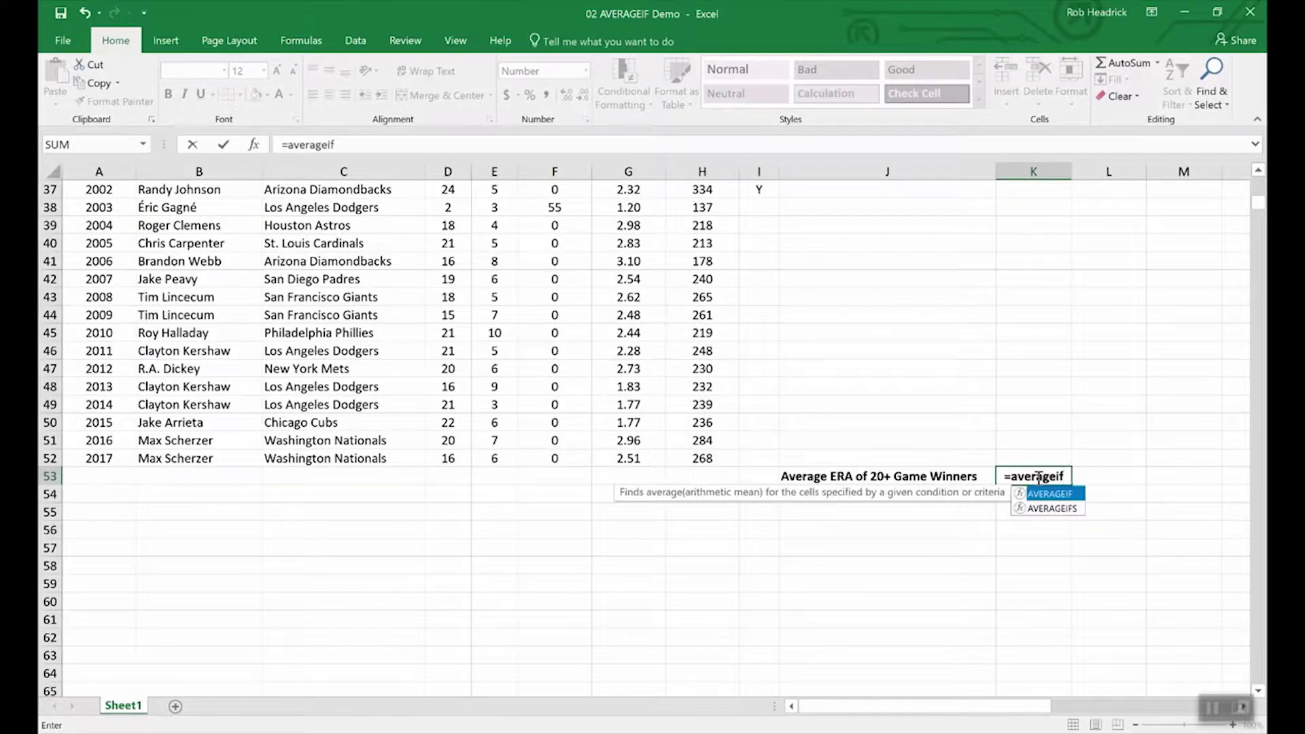
type("(")
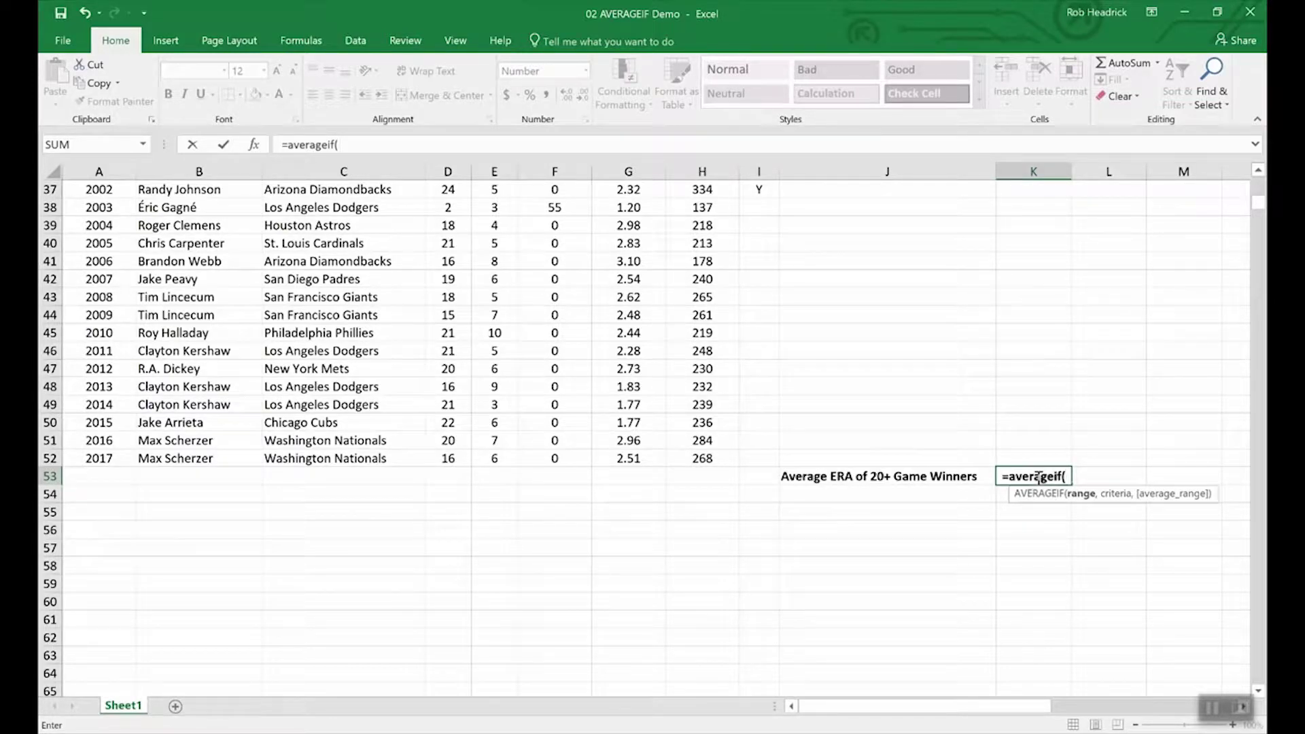
type("wins,")
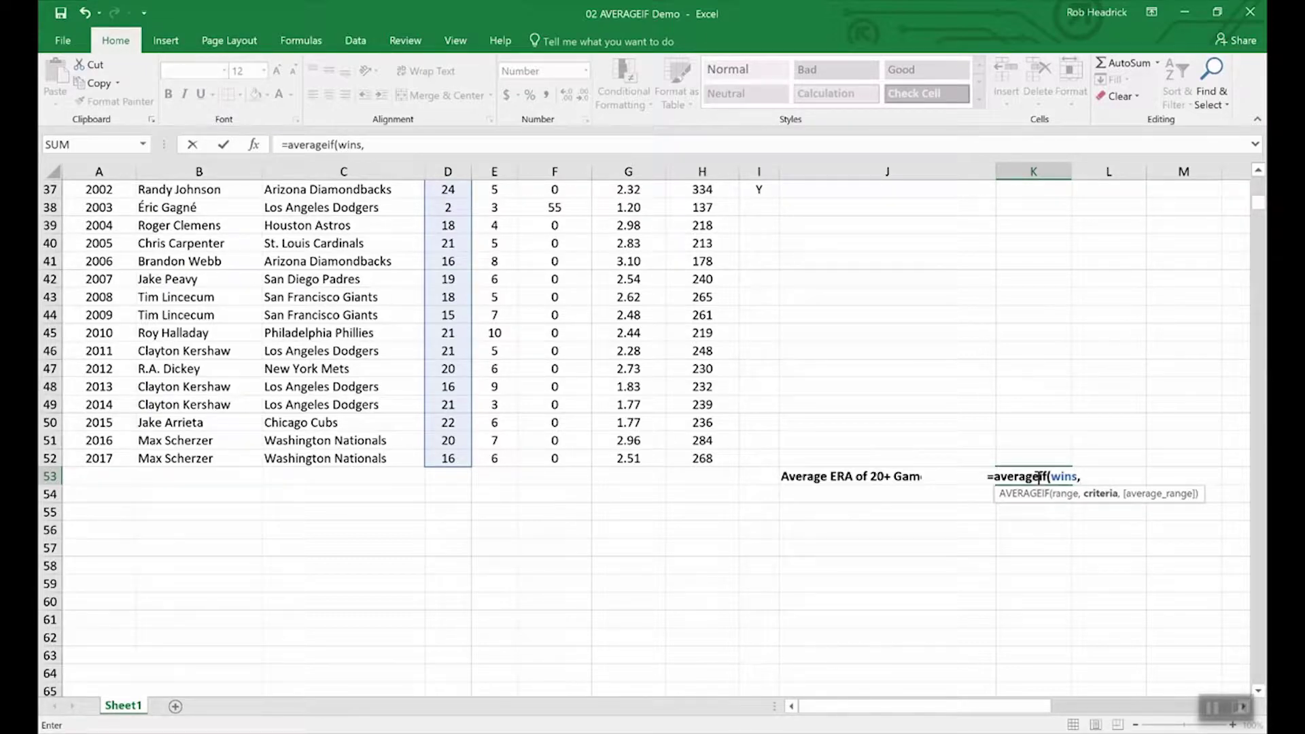
type("\"")
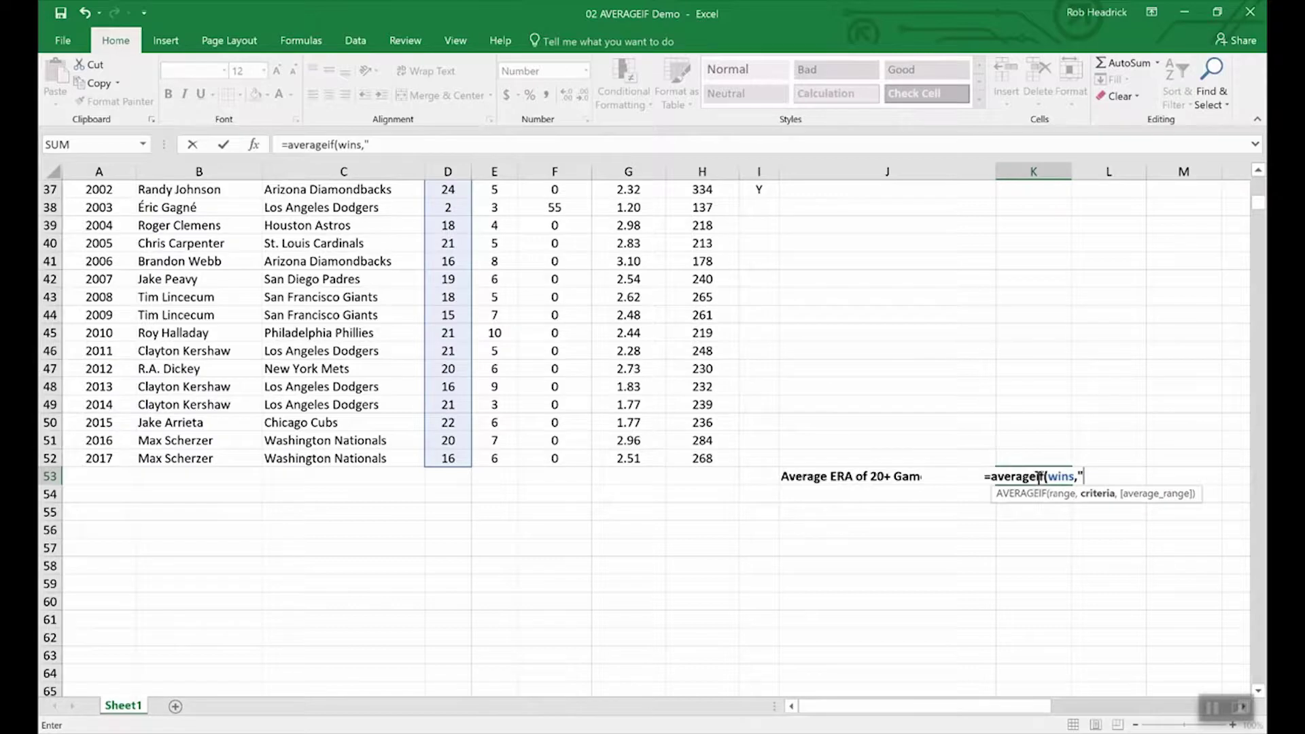
type(">19\"")
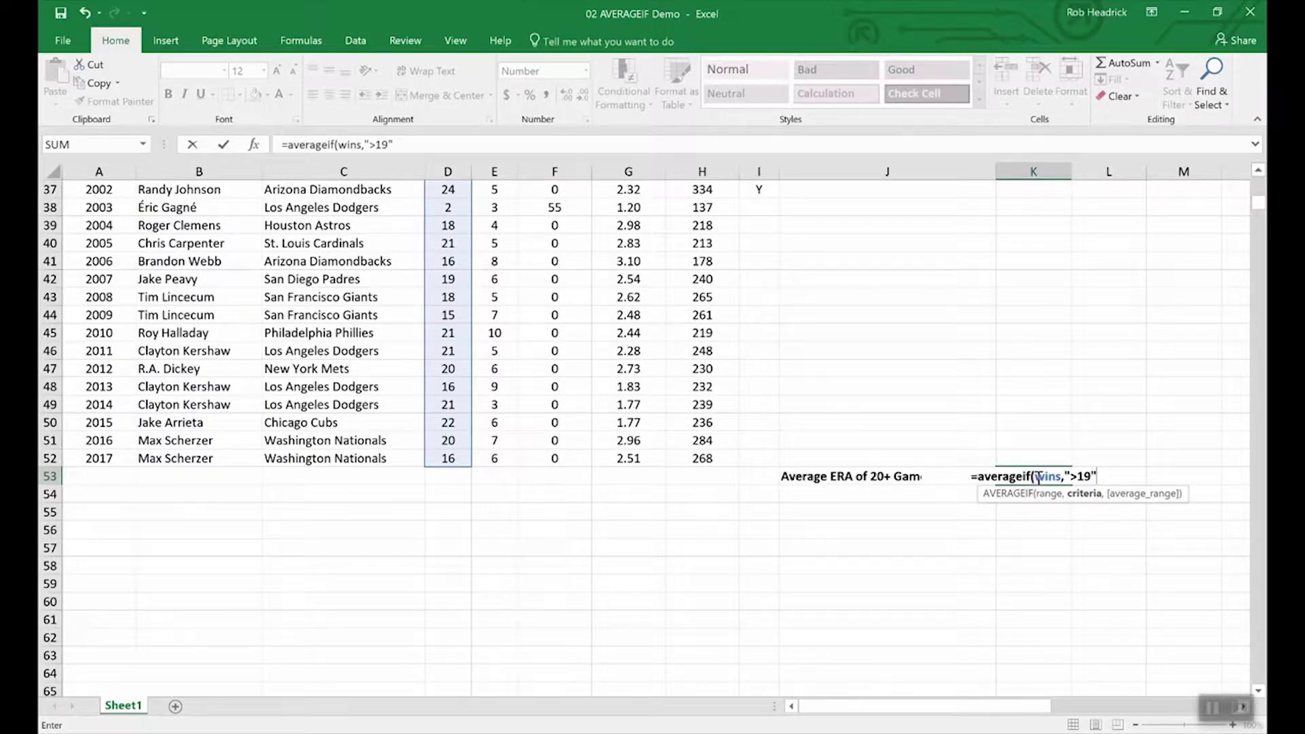
type(",")
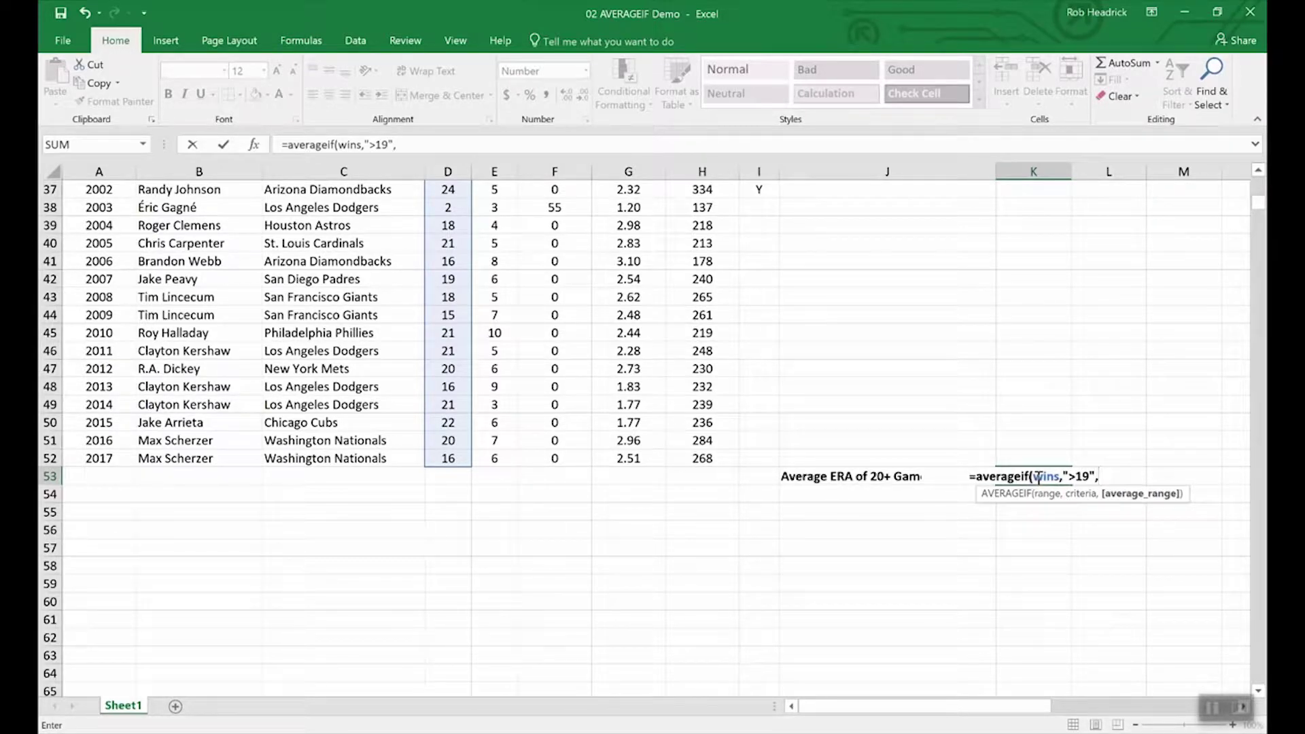
type("era")
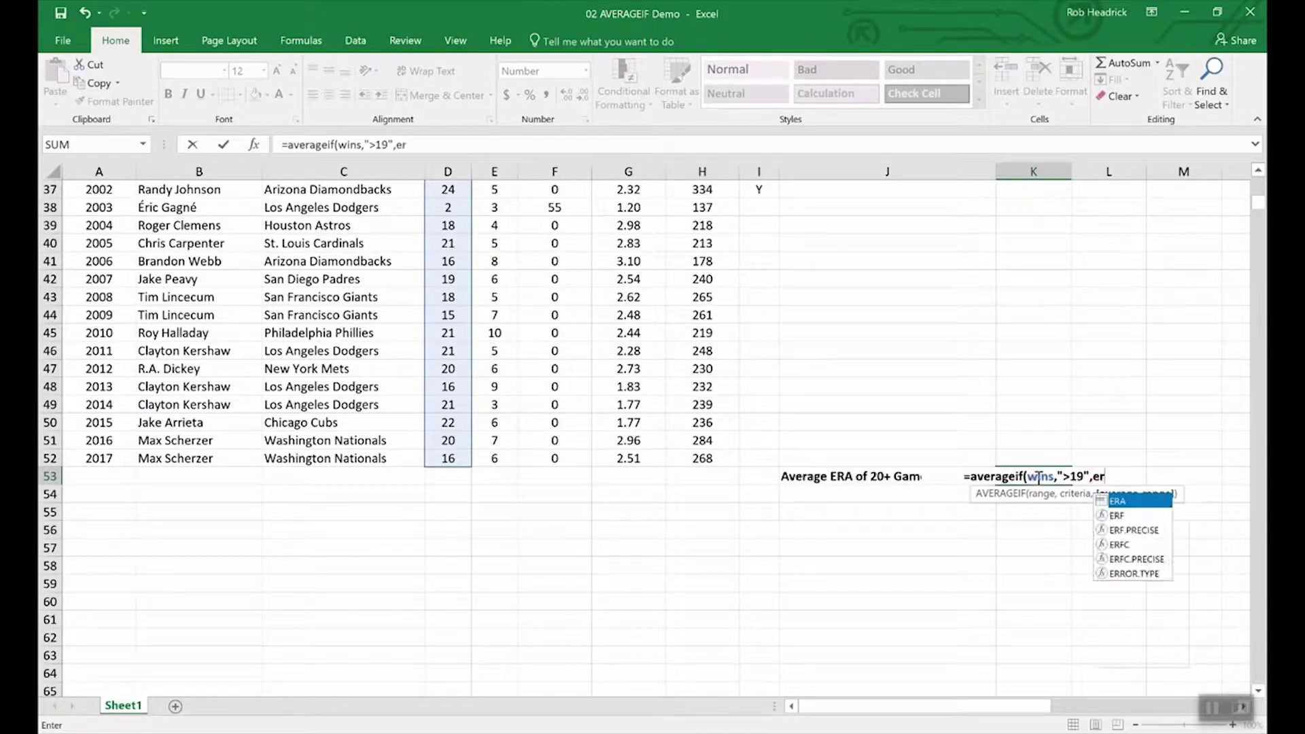
key("Return")
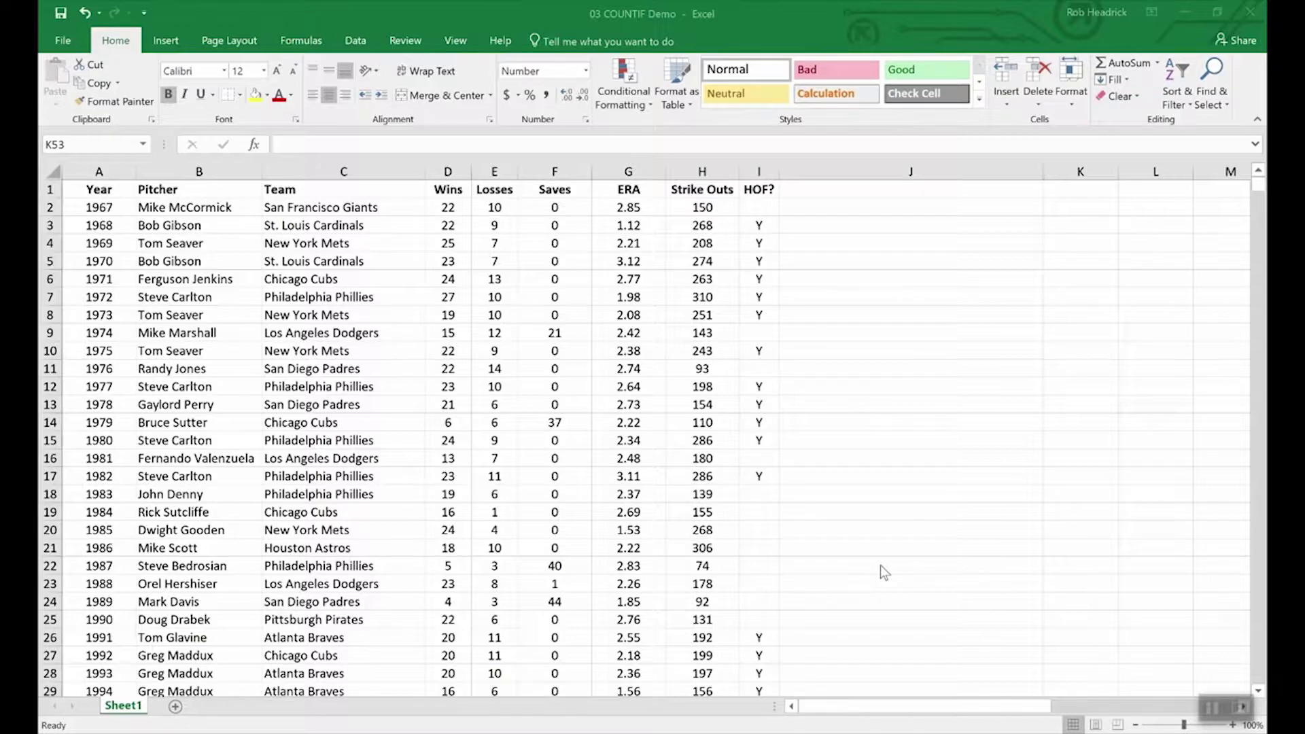
Step: Enter =COUNTIF(team,"Philadelphia Phillies") in K53, giving a count of 7.00
scroll(879, 565, "down", 13)
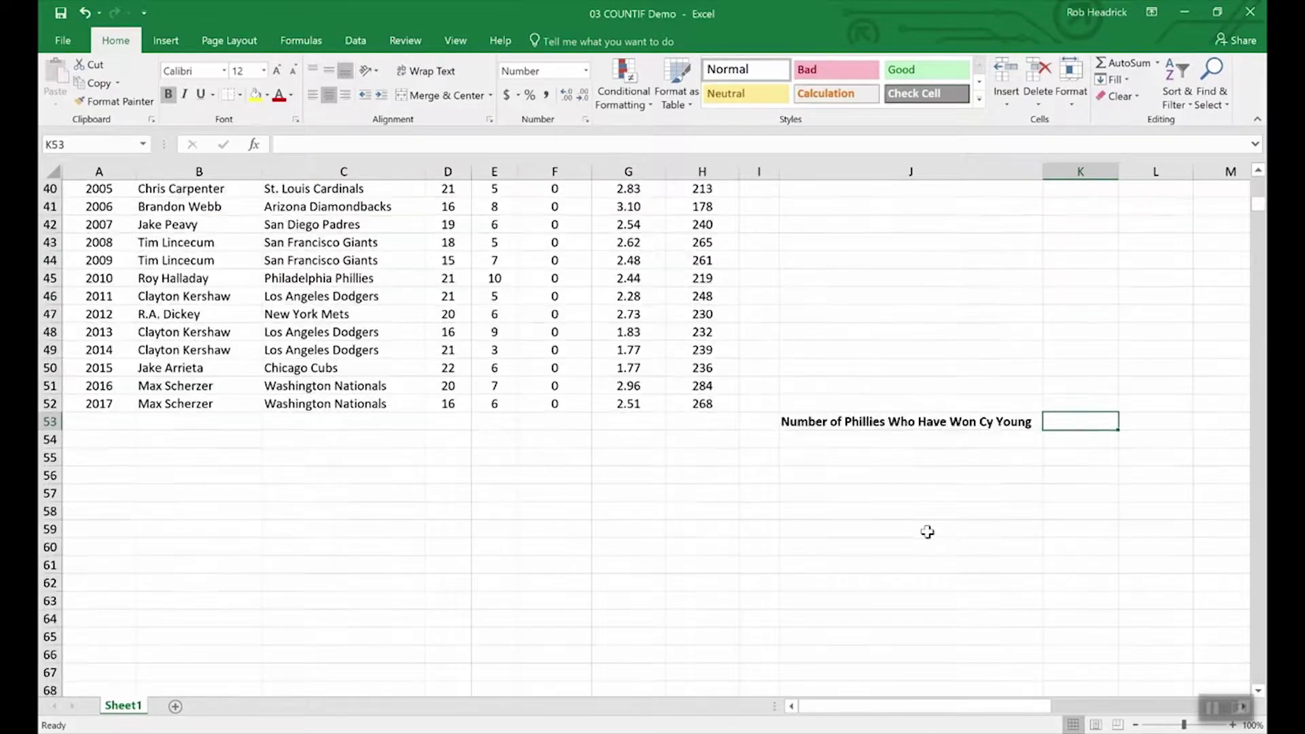
scroll(927, 531, "up", 1)
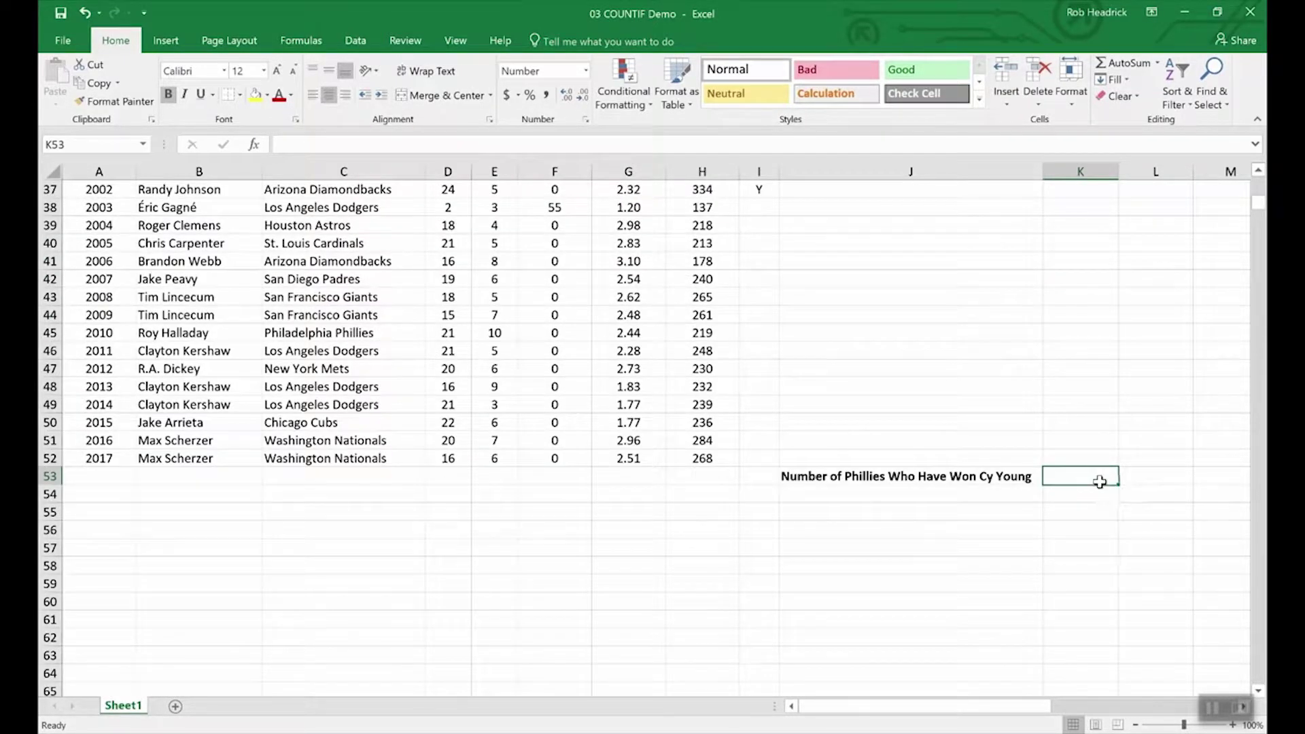
type("=")
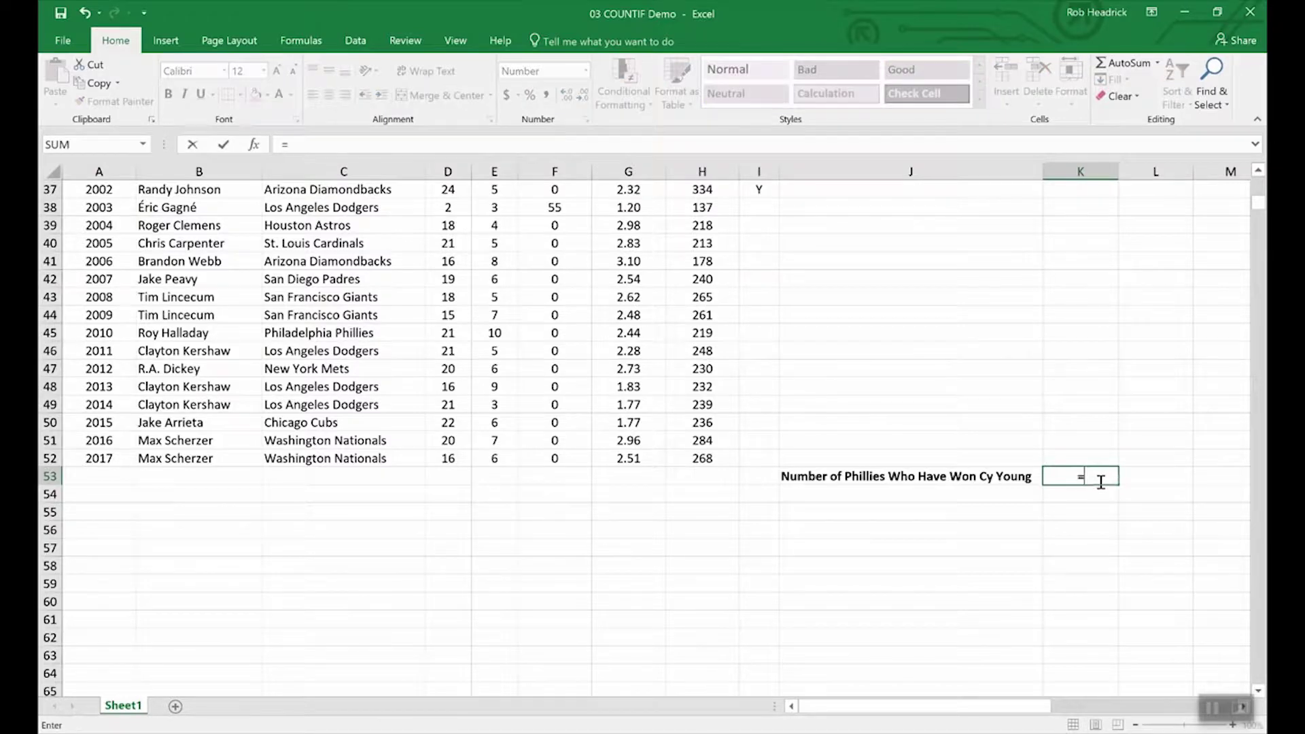
type("C")
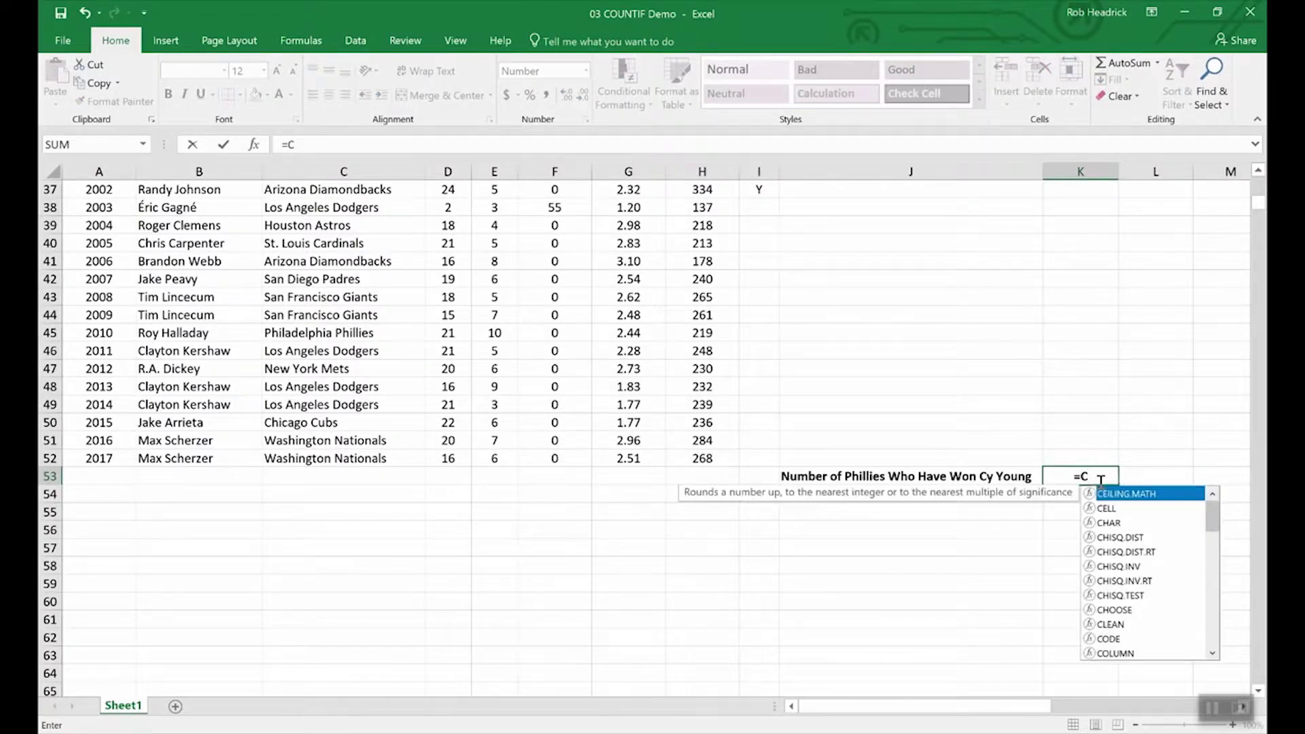
type("OUNTIF")
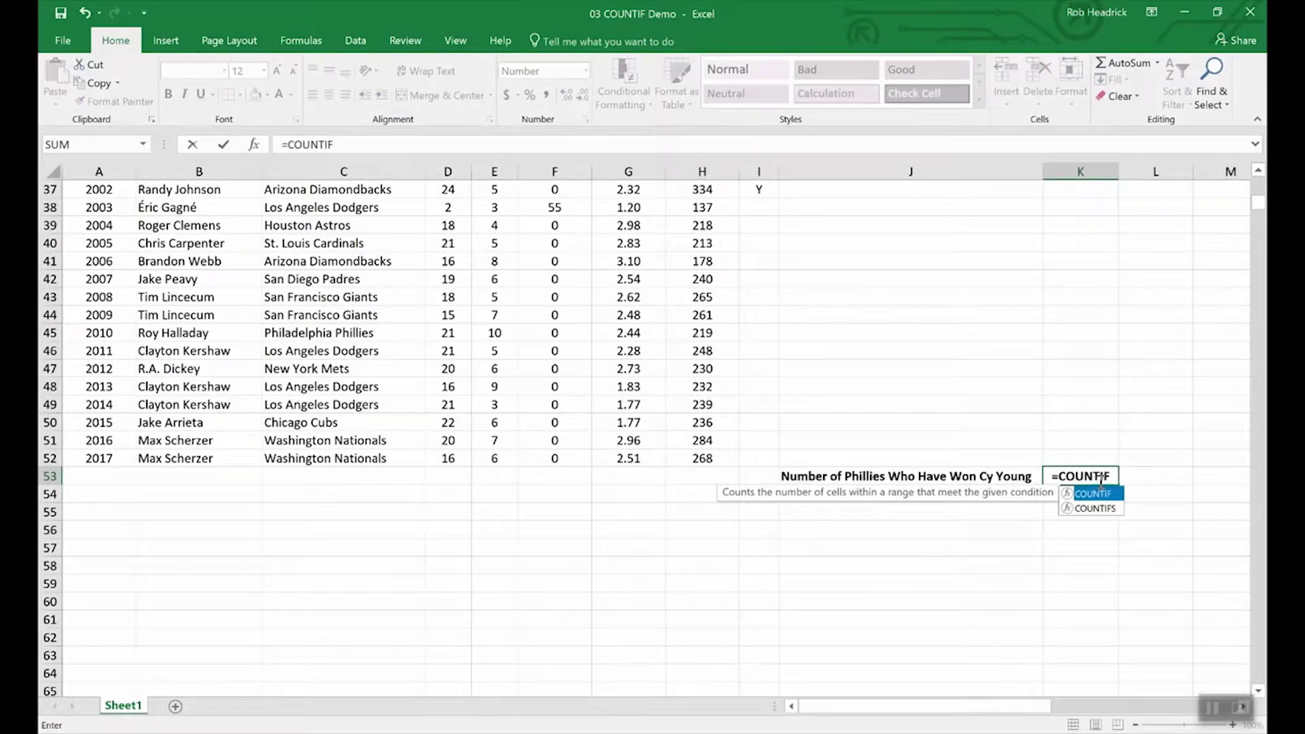
type("(")
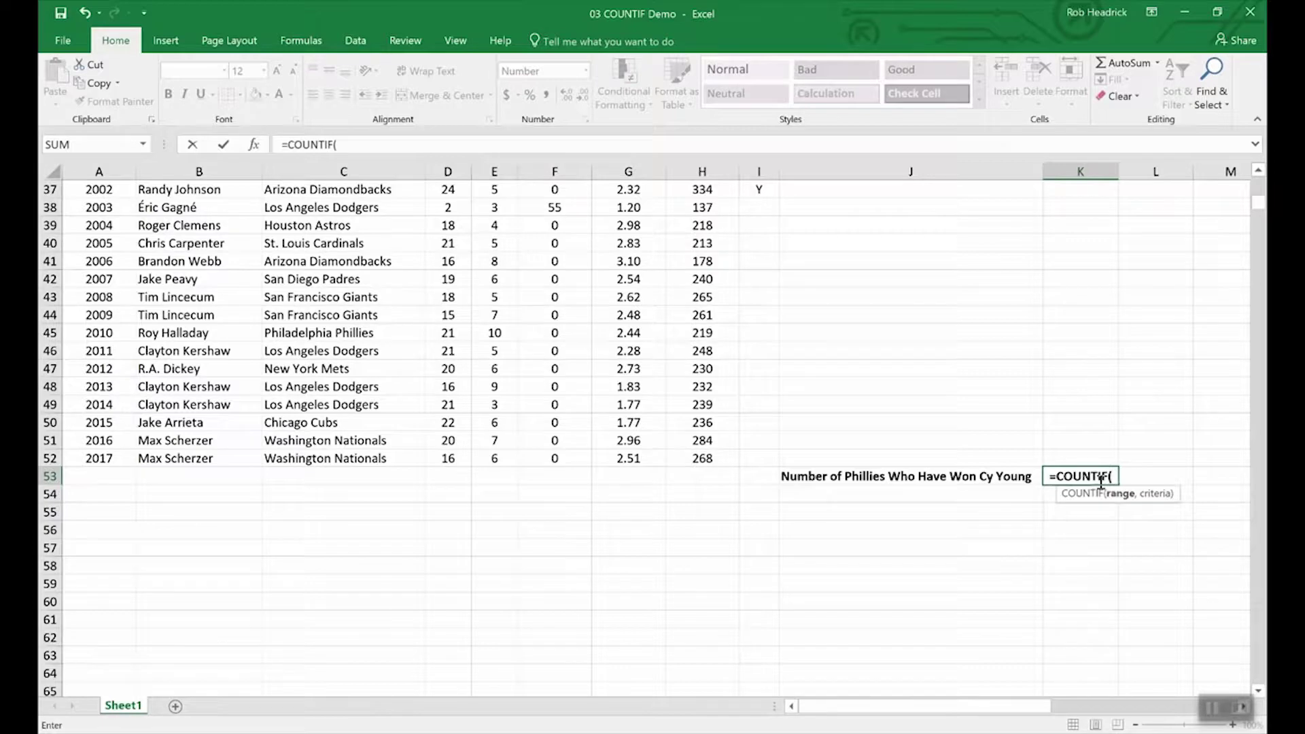
type("tea")
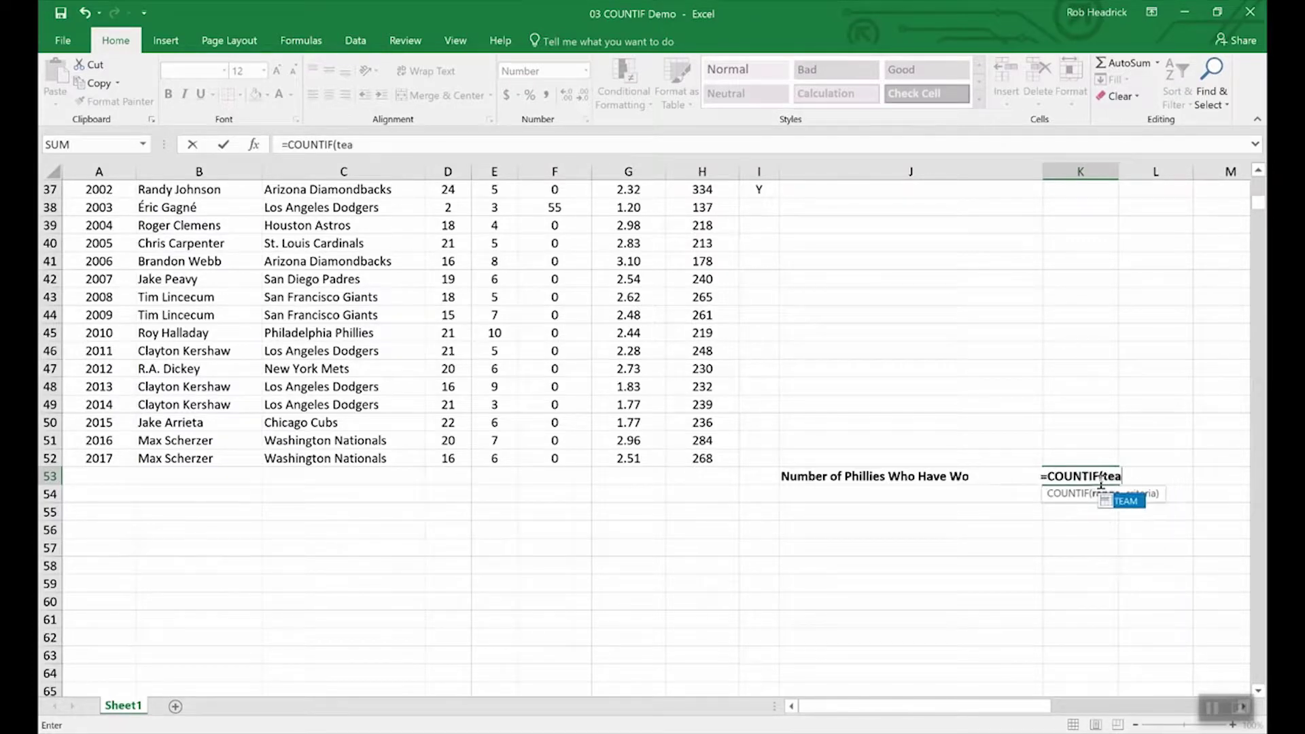
type("m,")
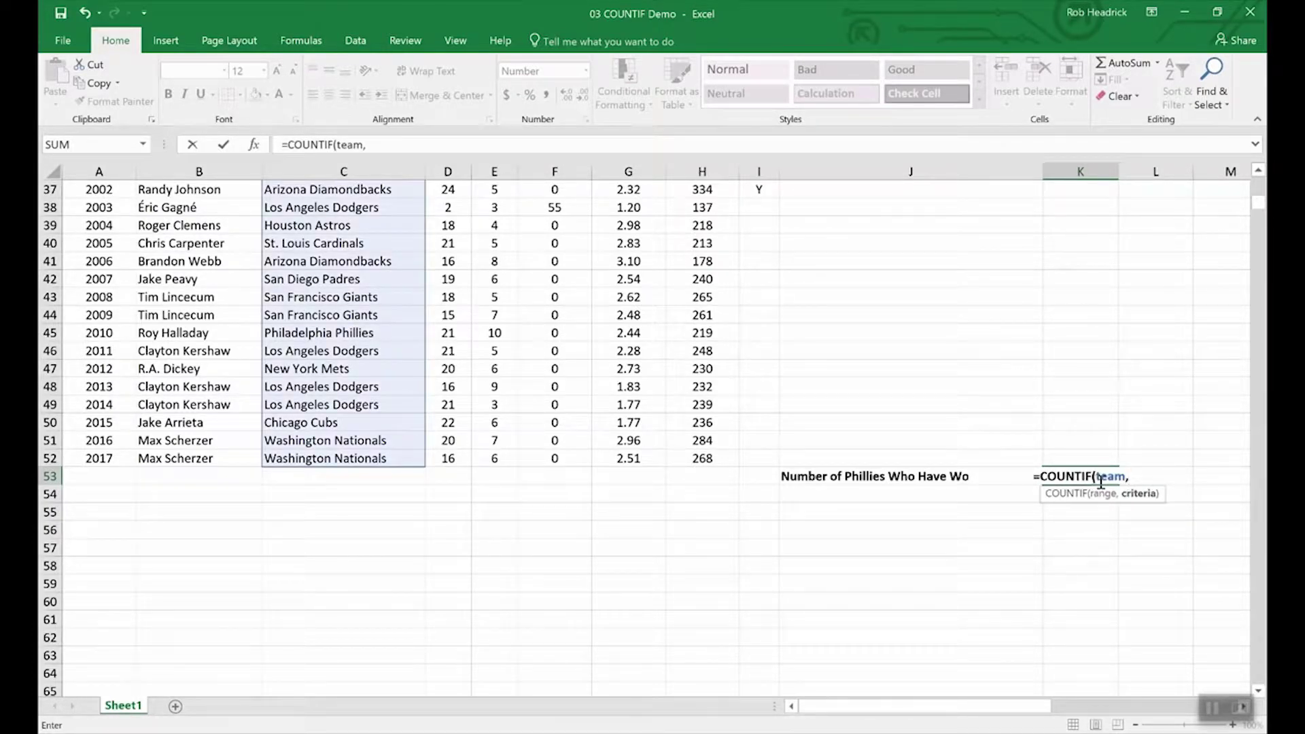
type("\"")
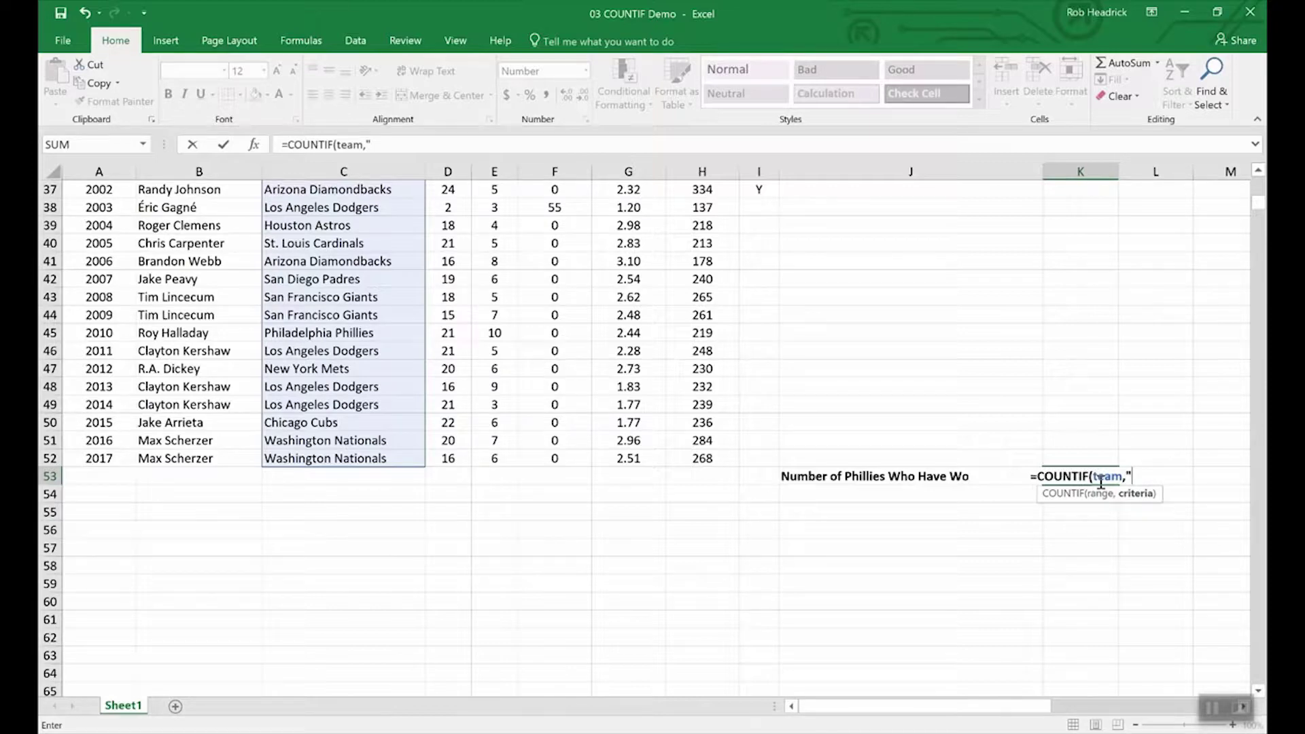
type("Phill")
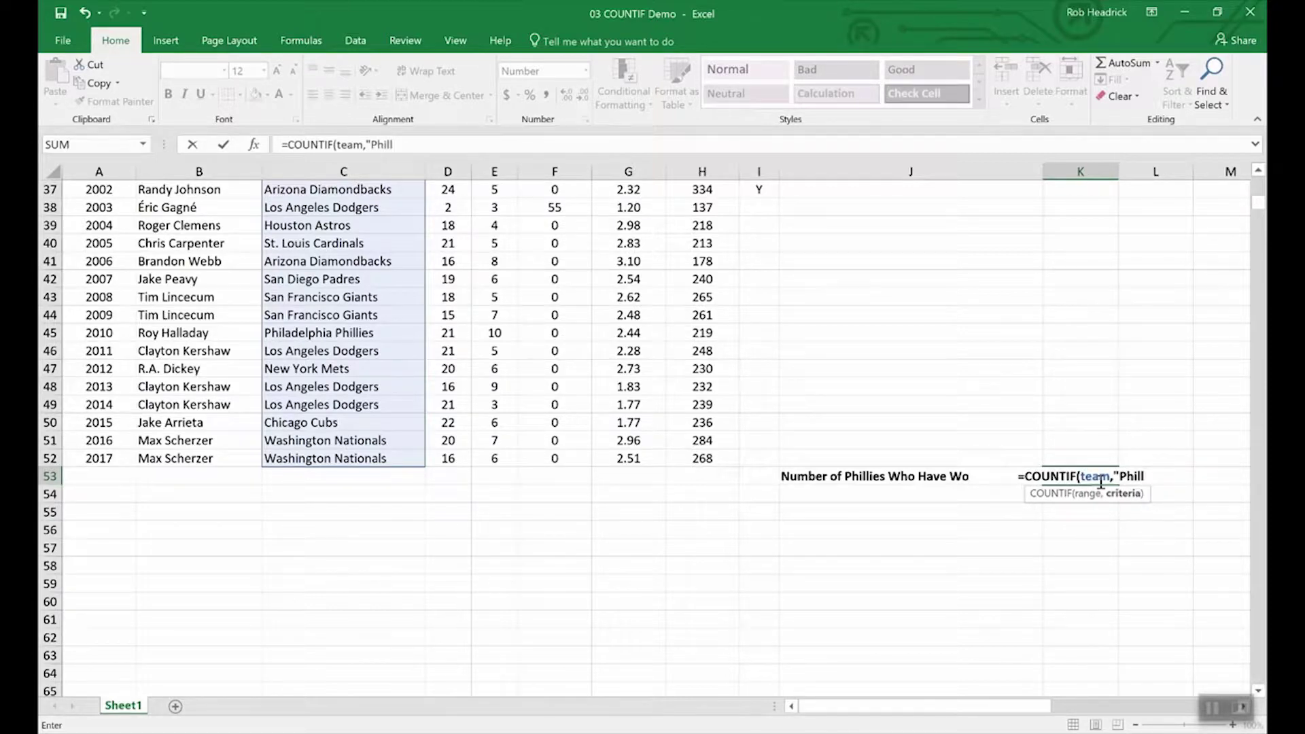
key("BackSpace")
type("adelph")
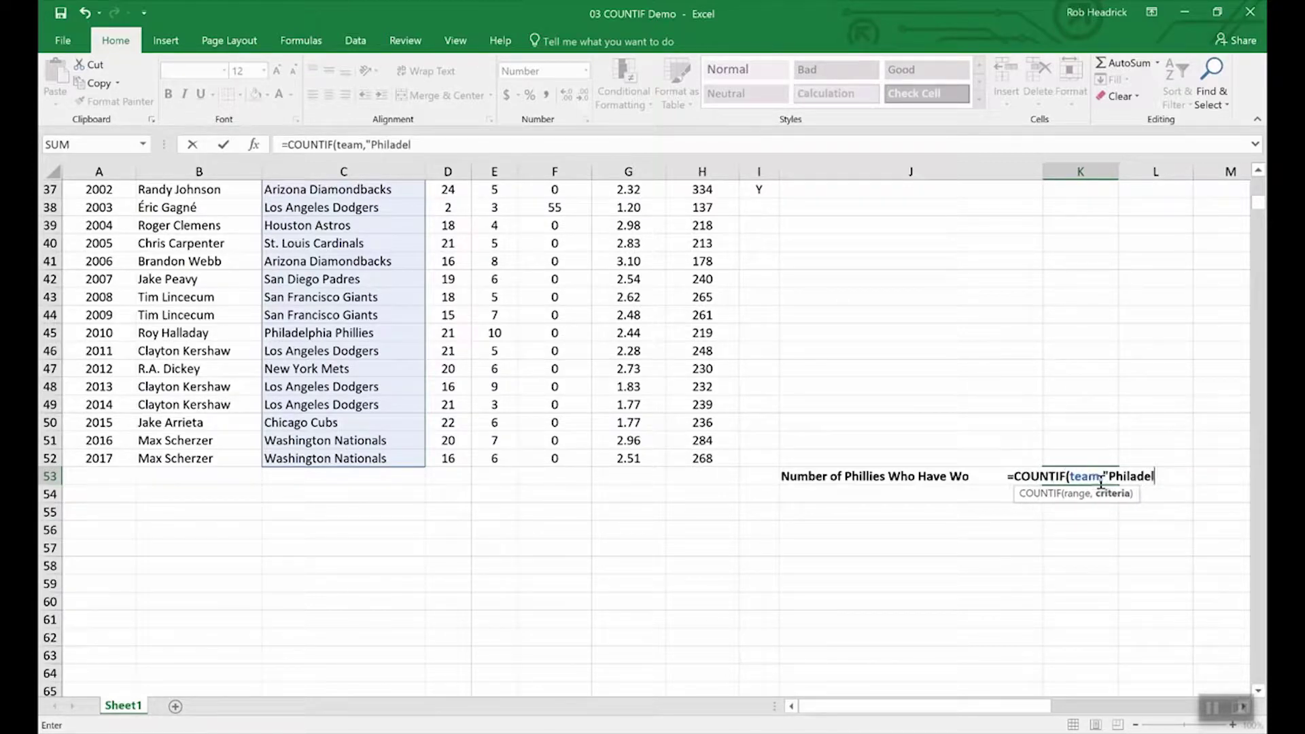
type("ia P")
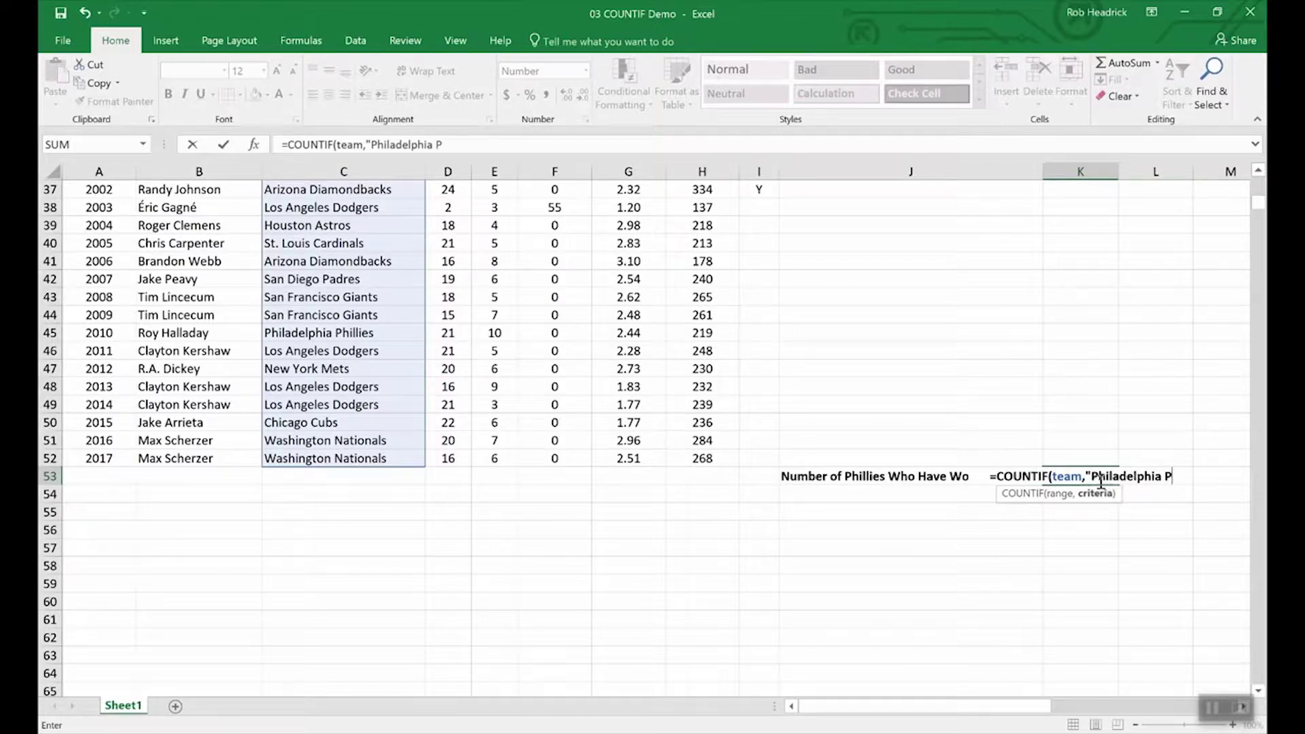
type("hillie")
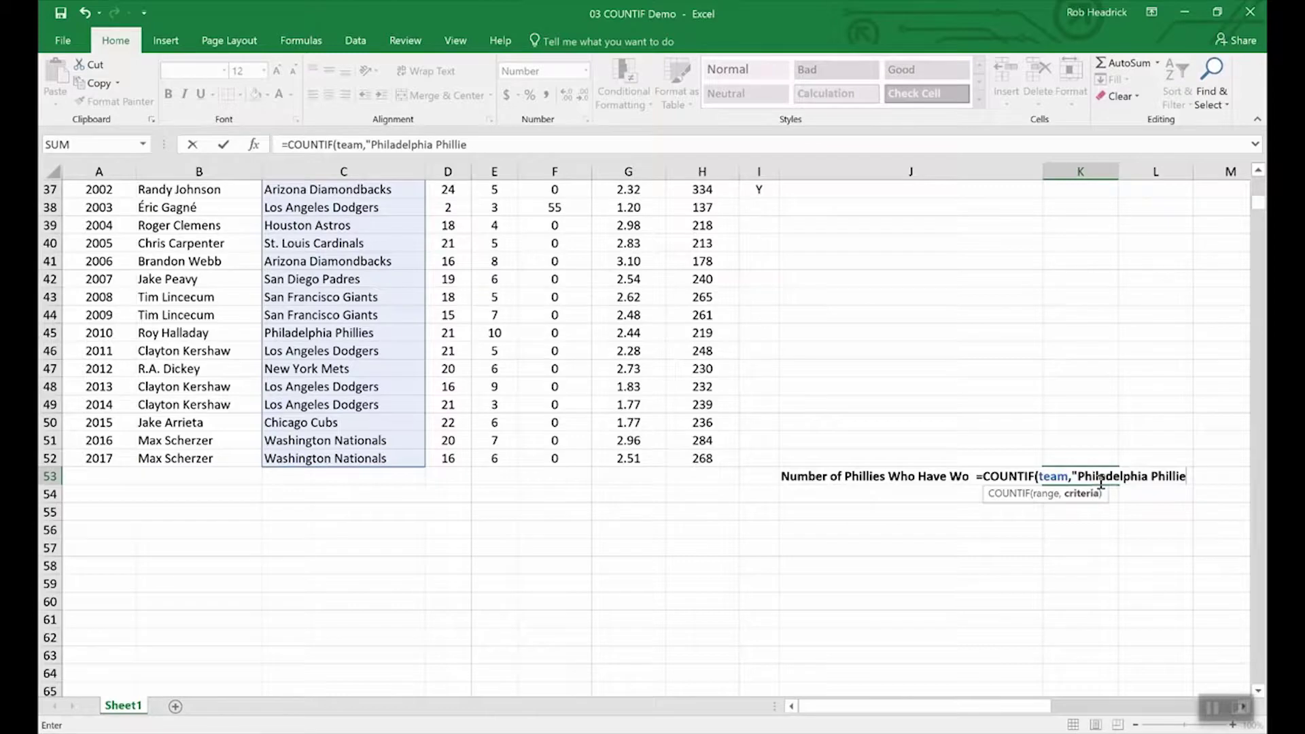
type("s")
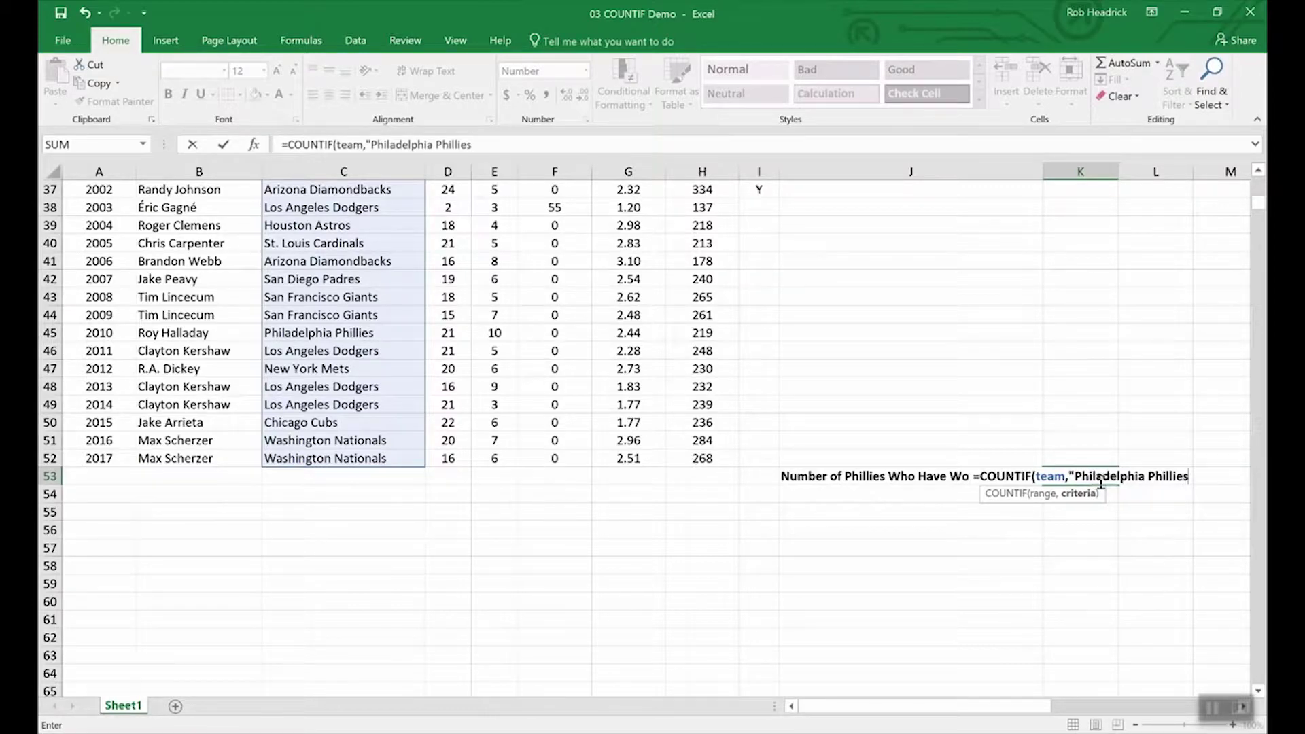
type("\"")
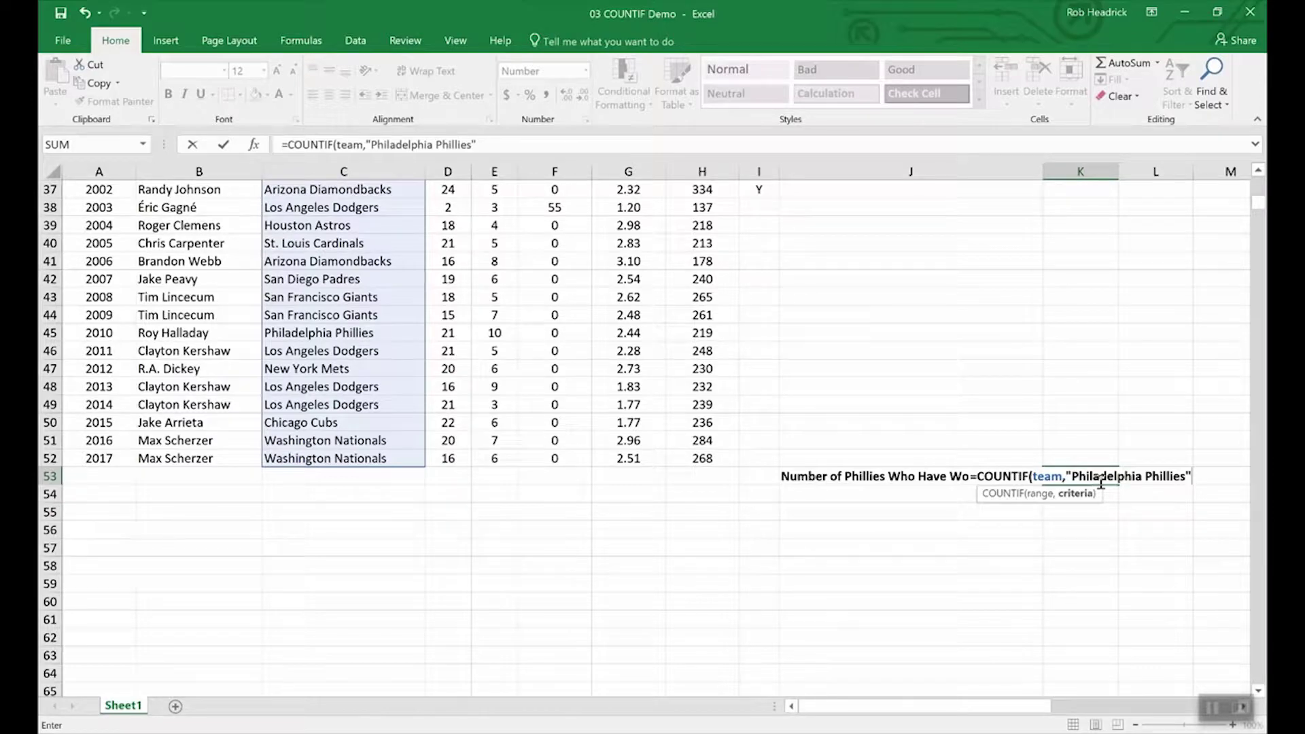
key("Return")
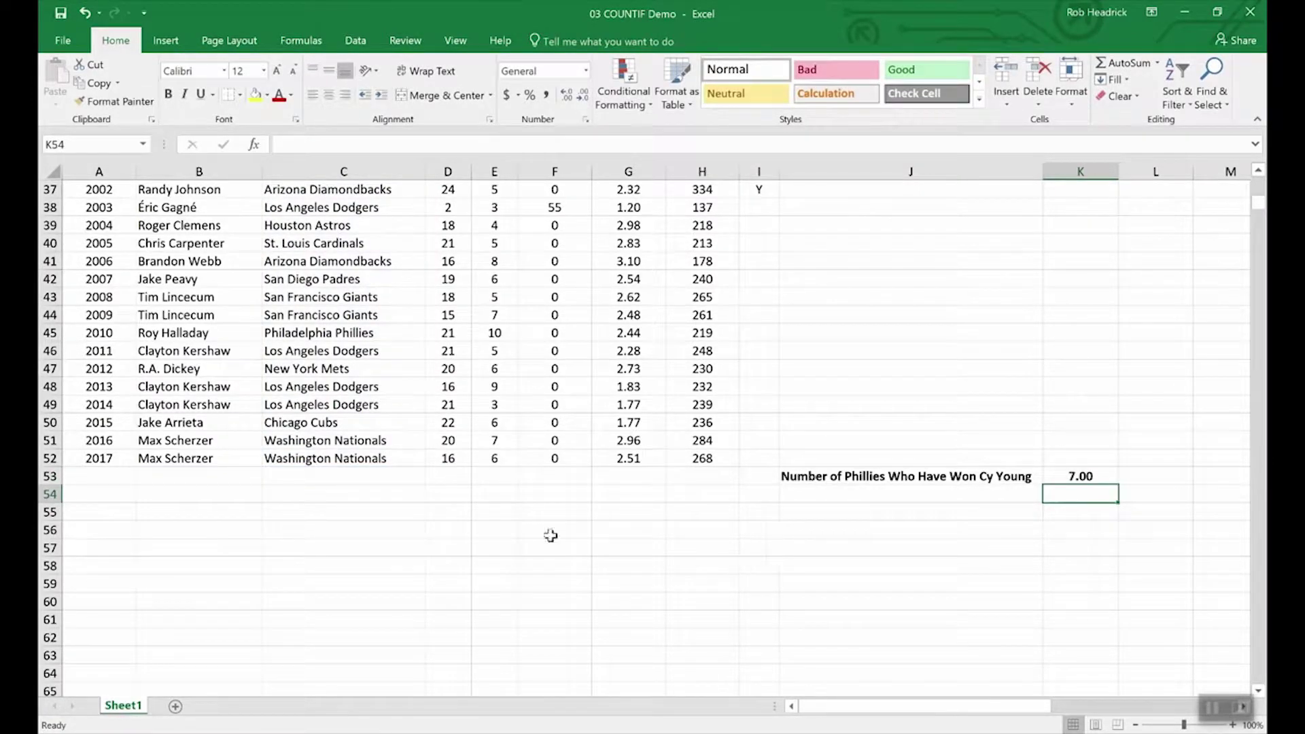
Step: Scroll up and down through the pitcher statistics table to review the data
scroll(362, 570, "up", 8)
scroll(362, 570, "up", 4)
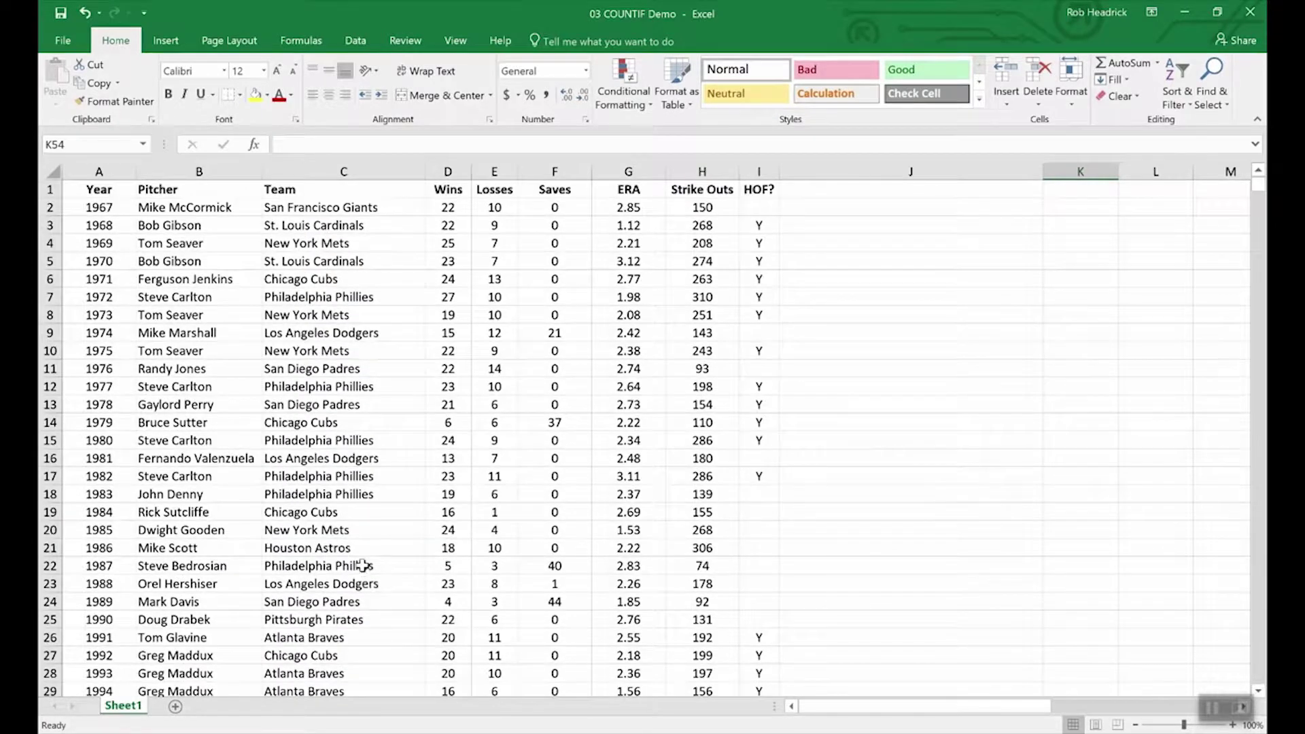
scroll(339, 381, "down", 4)
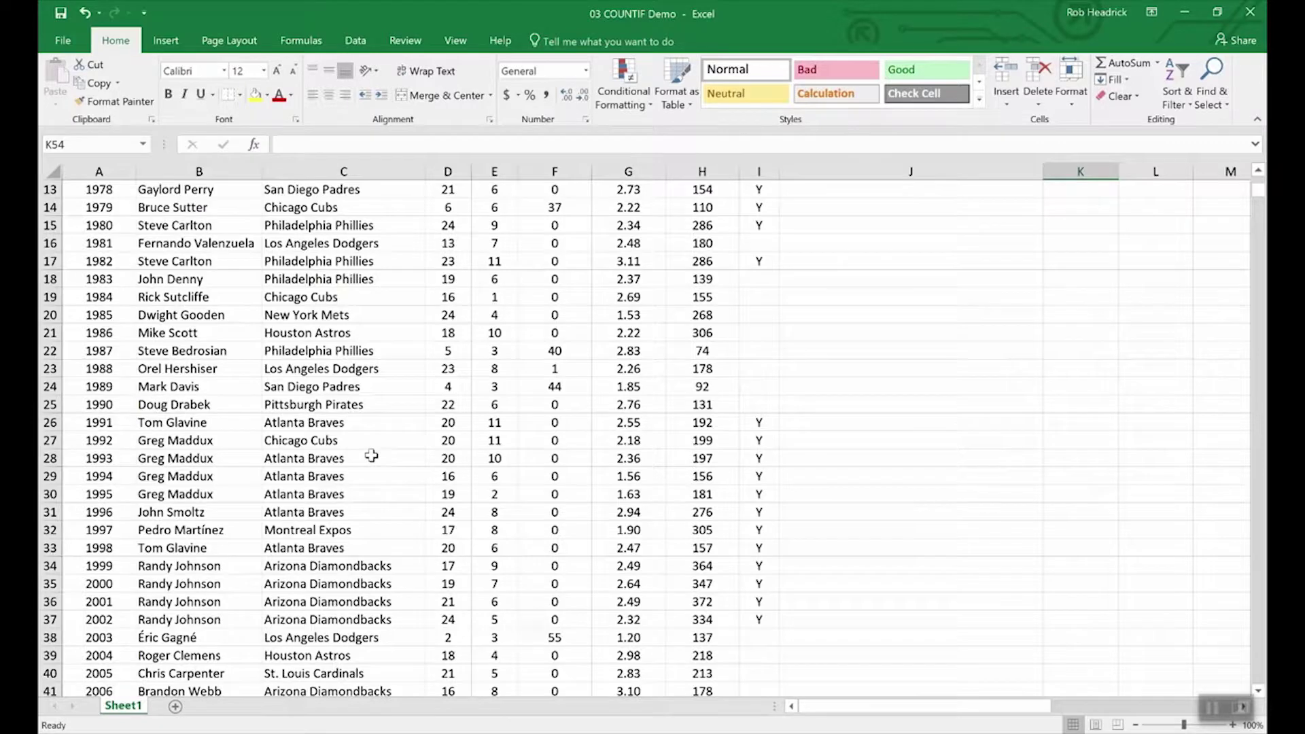
scroll(370, 452, "down", 4)
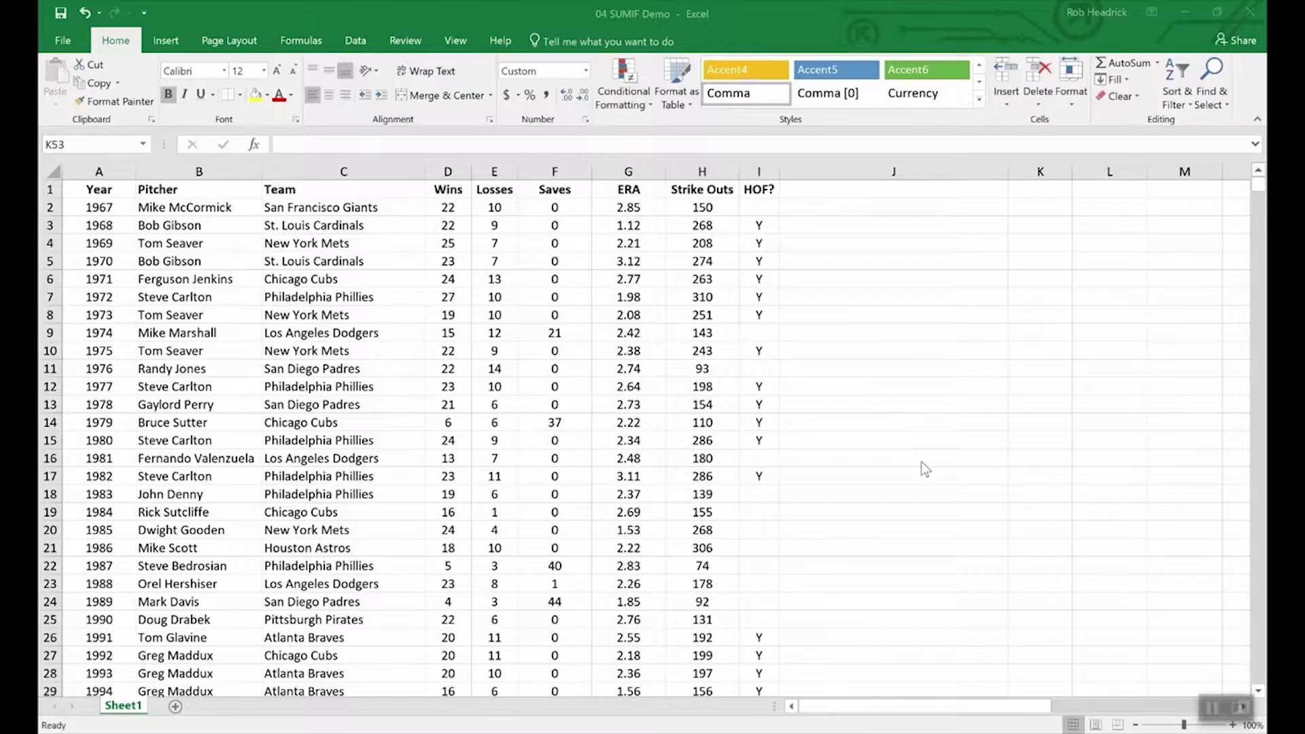
Step: Enter =SUMIF(hof,"Y",Strike_Outs) in K53, totalling 5,931 Hall of Fame strike outs
scroll(921, 462, "down", 16)
scroll(920, 463, "up", 3)
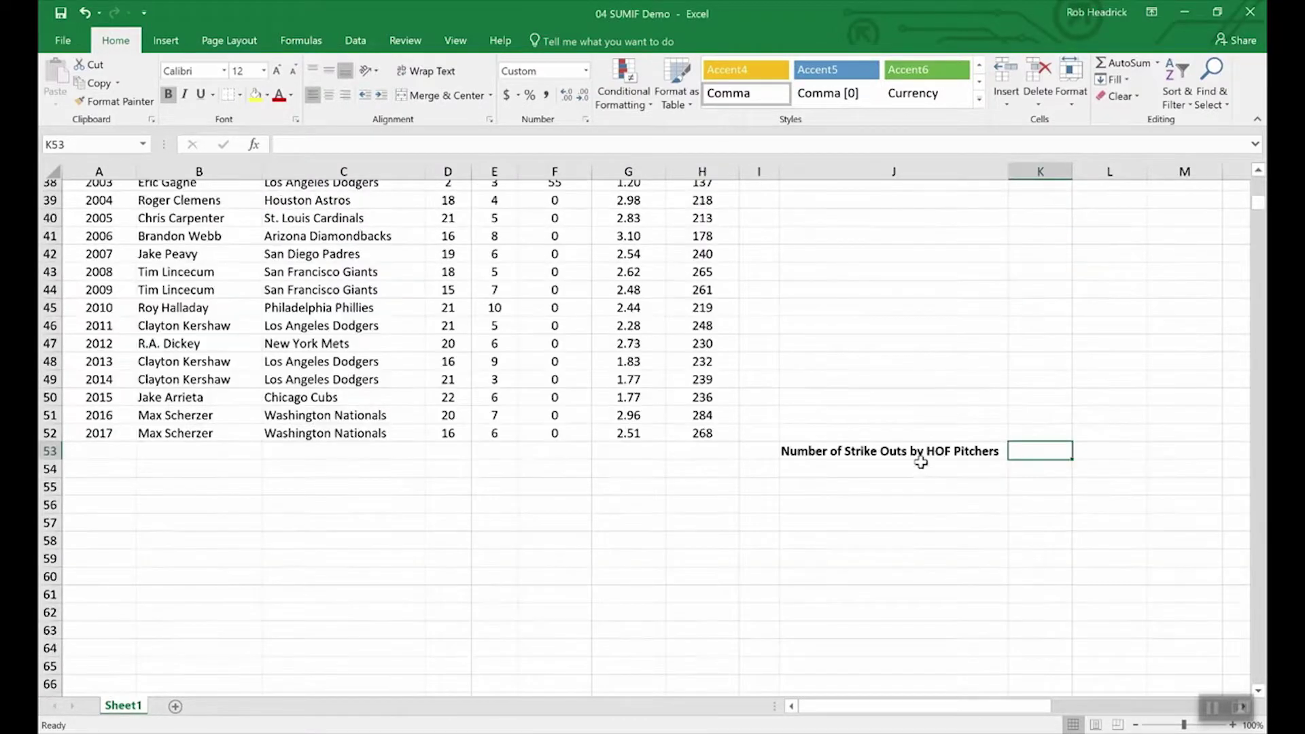
scroll(951, 476, "up", 4)
scroll(1013, 612, "down", 4)
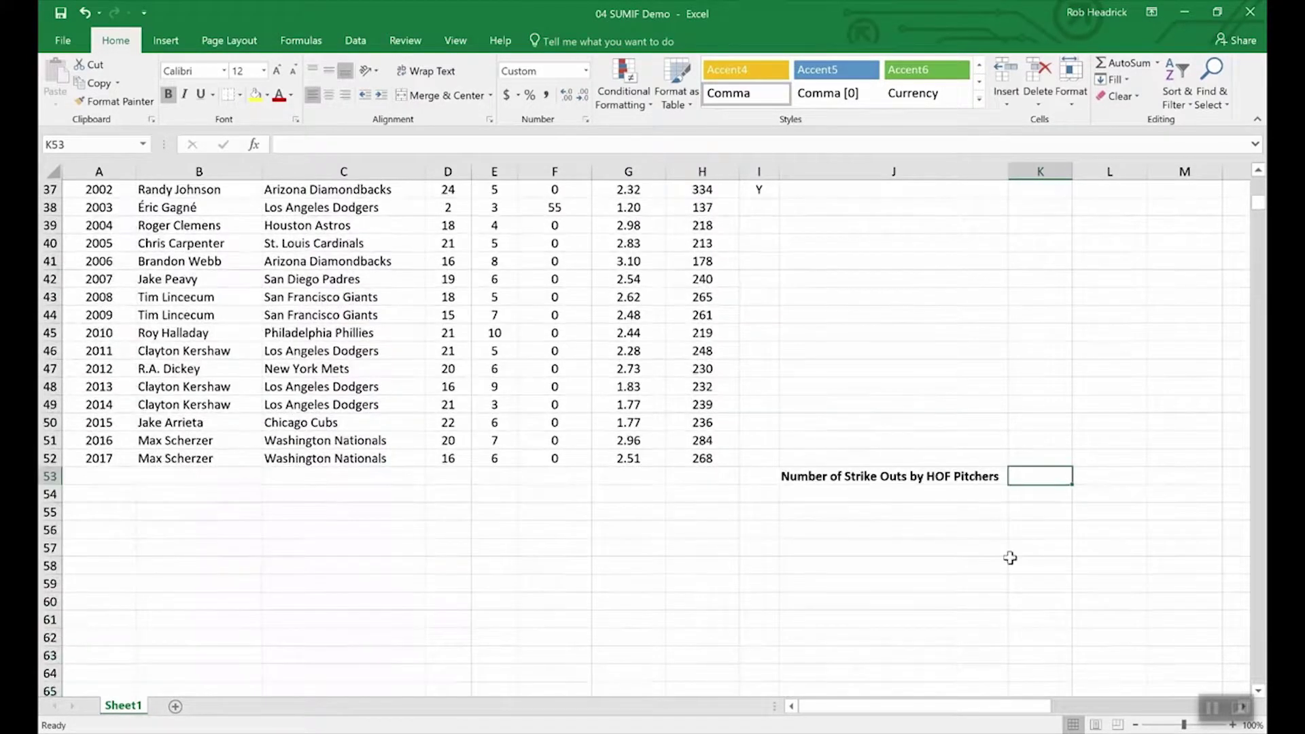
type("=")
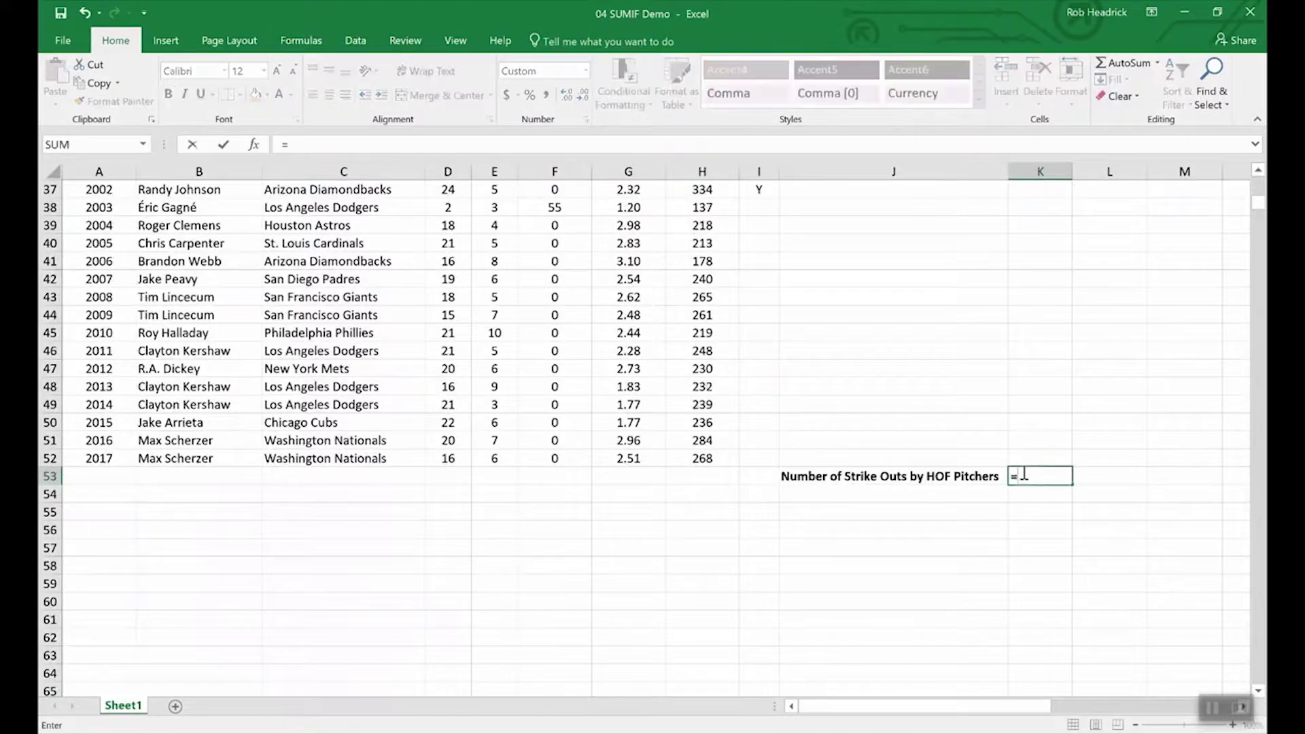
type("s")
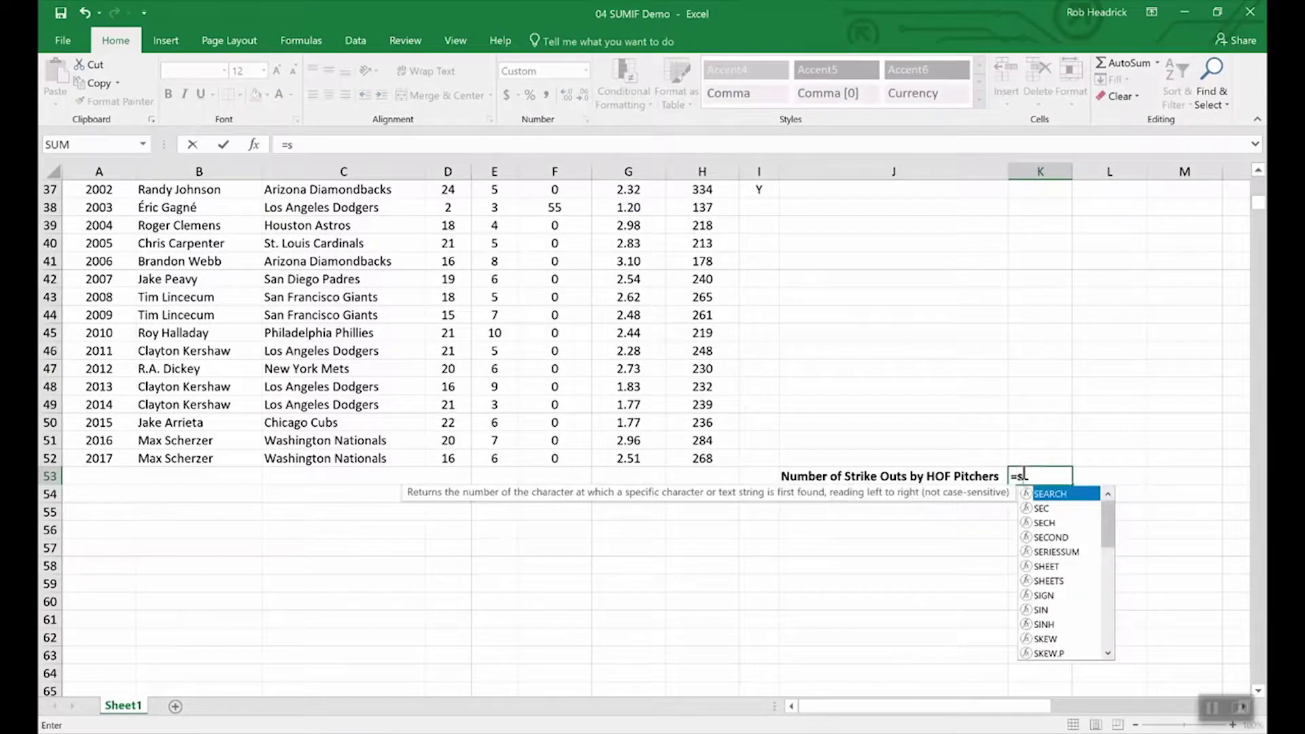
type("umin")
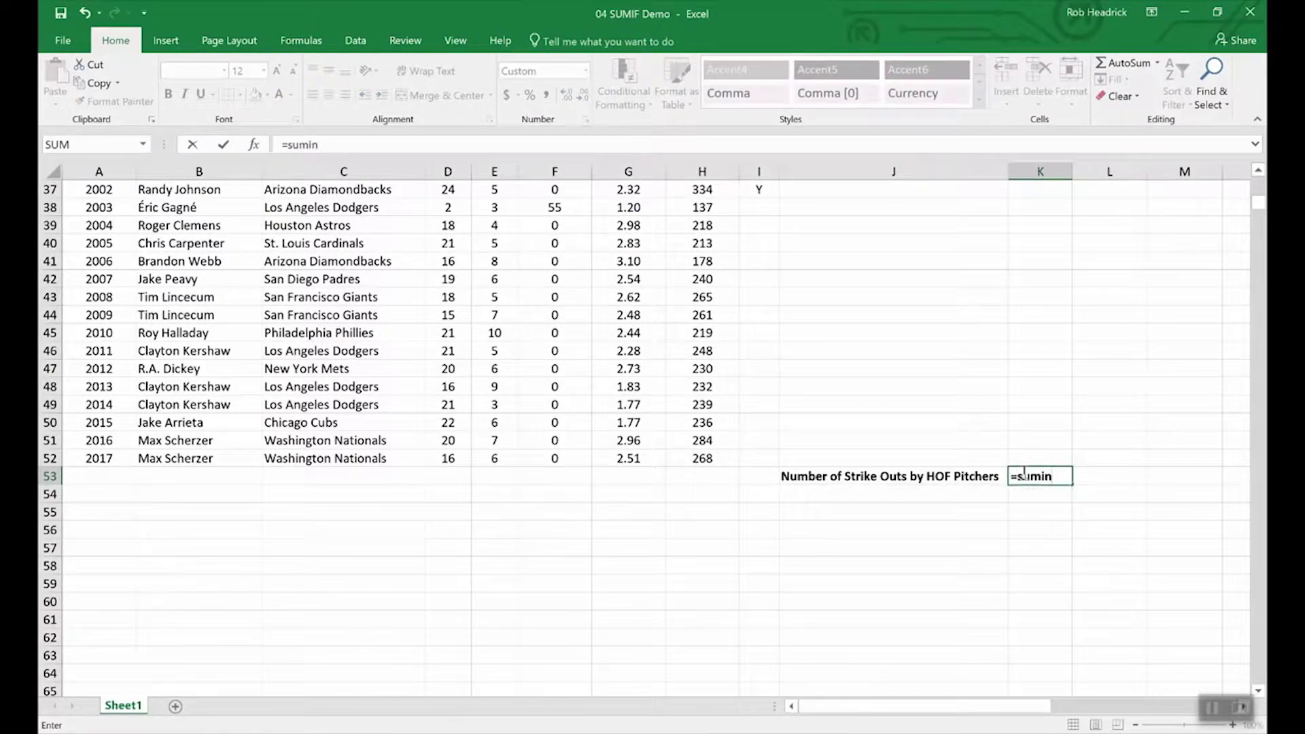
key("BackSpace")
type("f(")
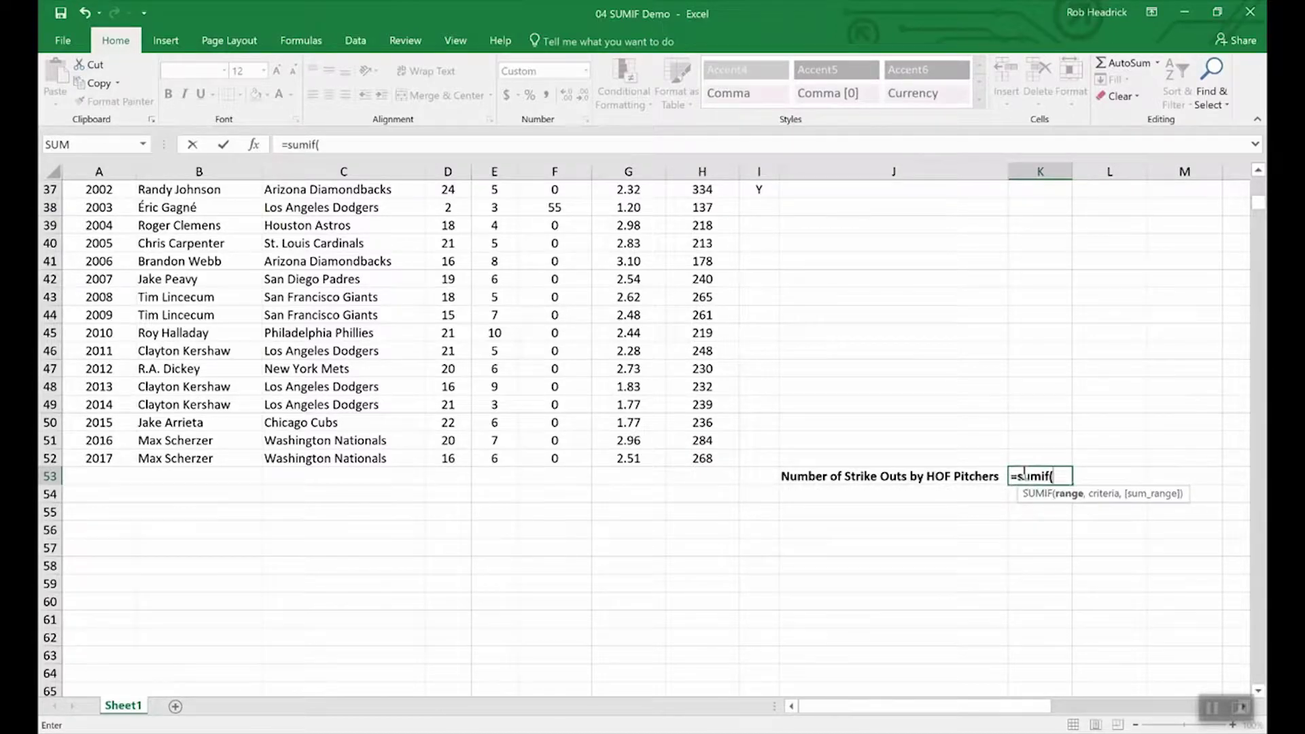
type("hof")
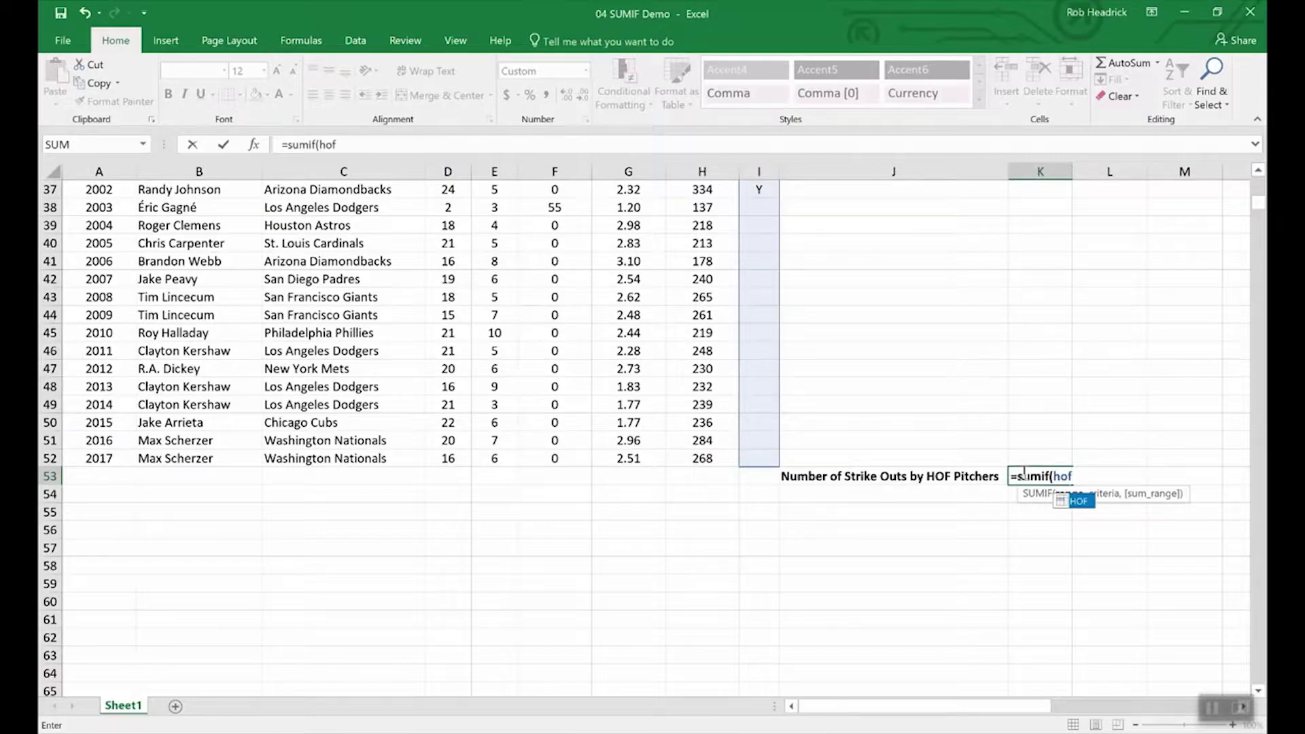
type(",")
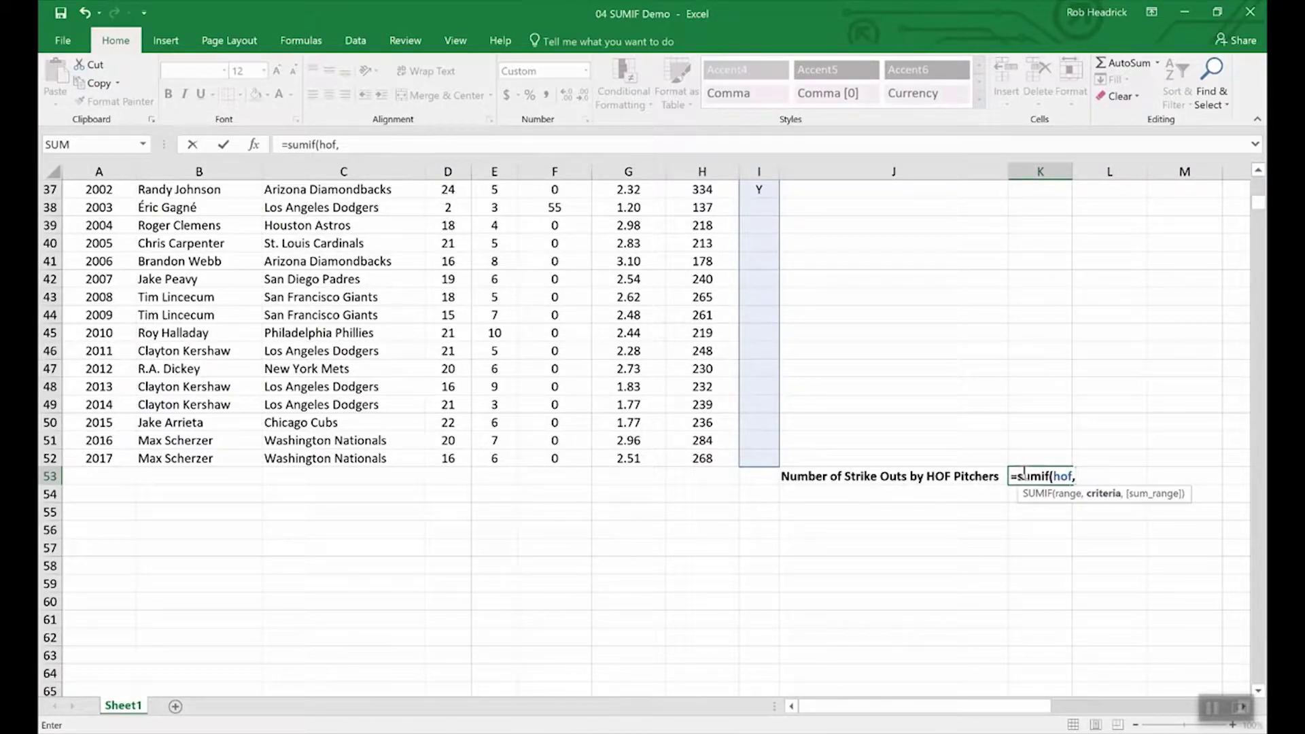
type("\"Y\",")
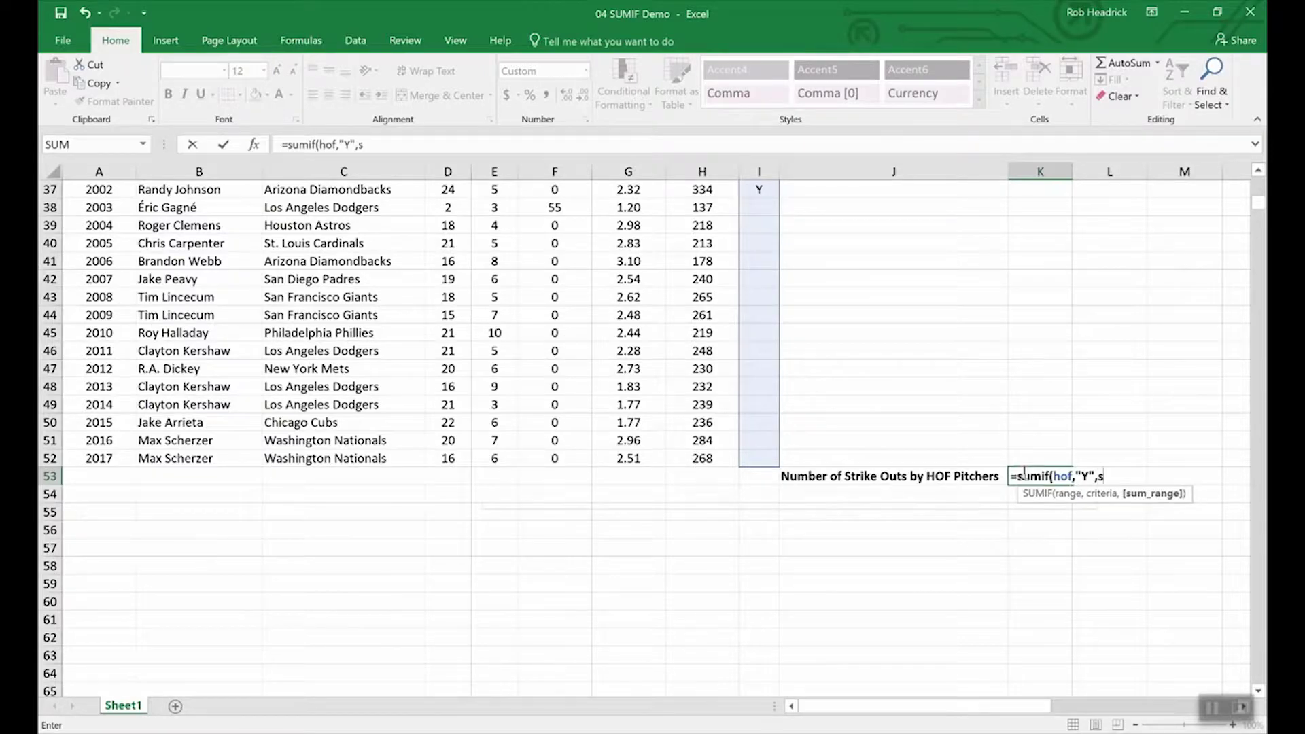
type("str")
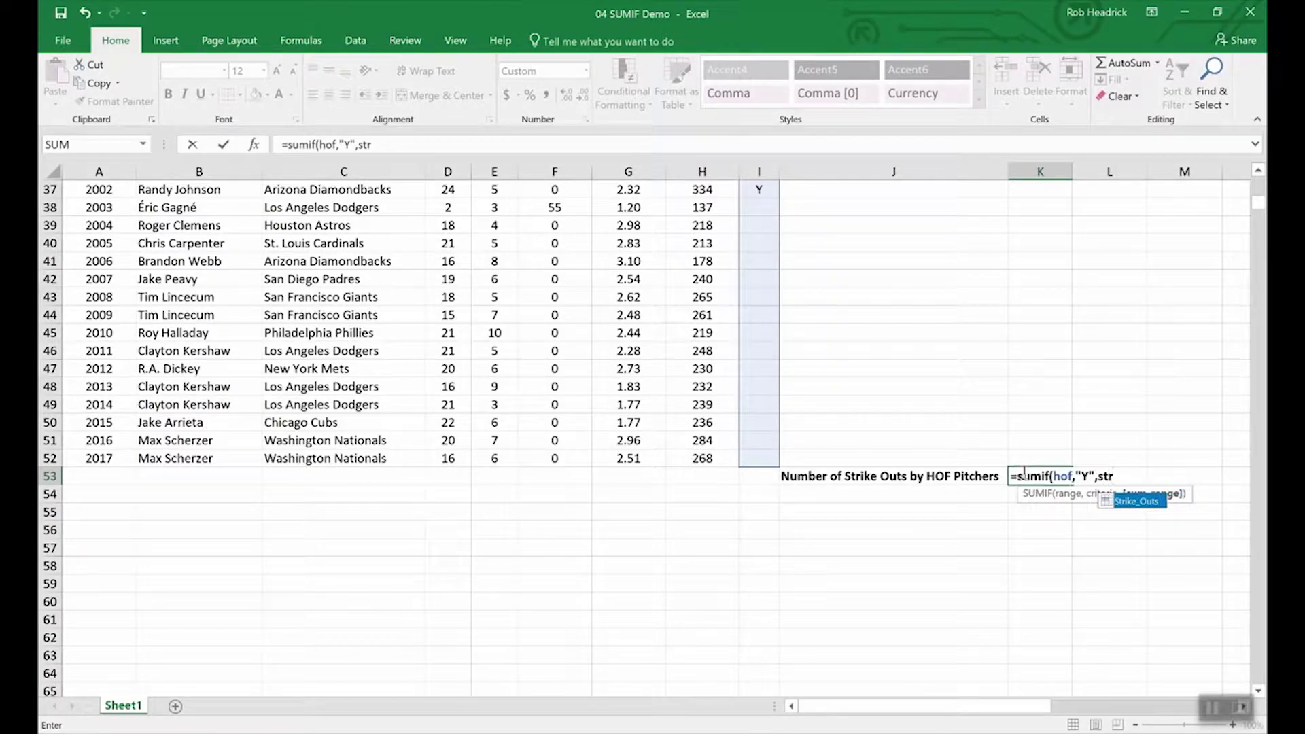
left_click(1136, 503)
double_click(1137, 504)
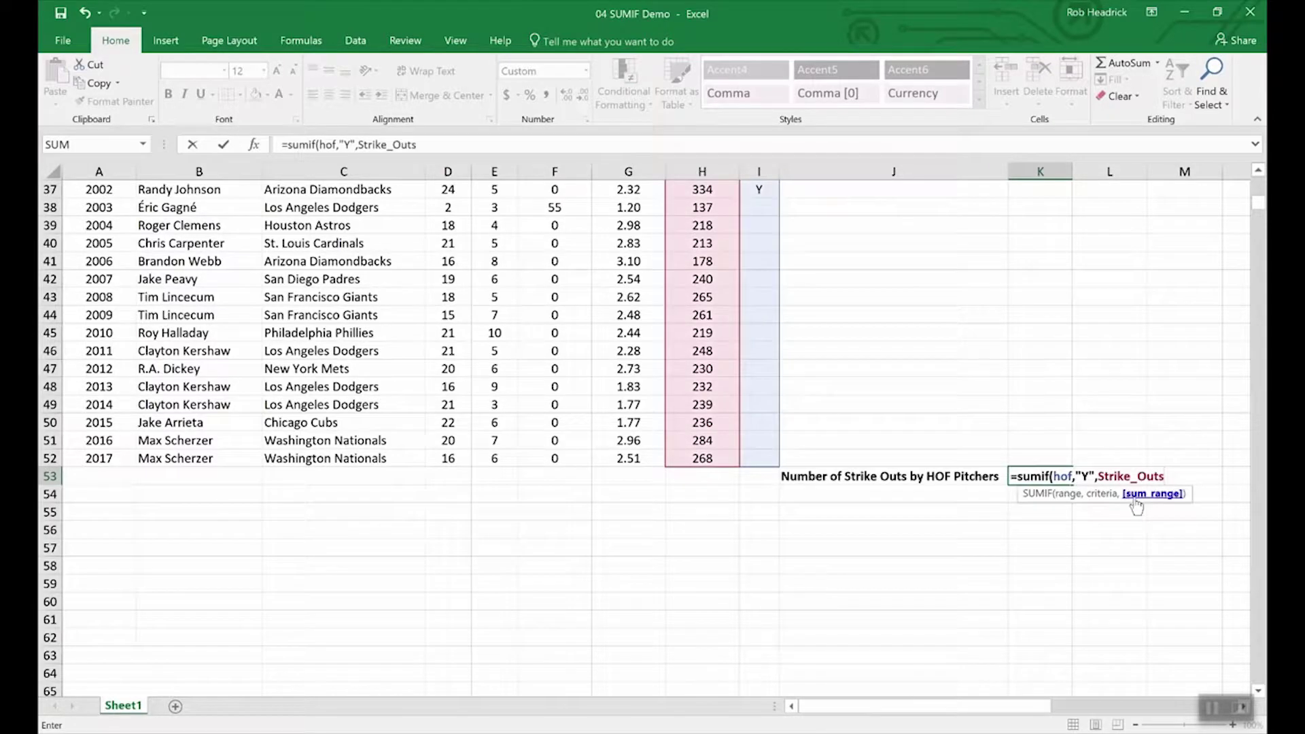
key("Return")
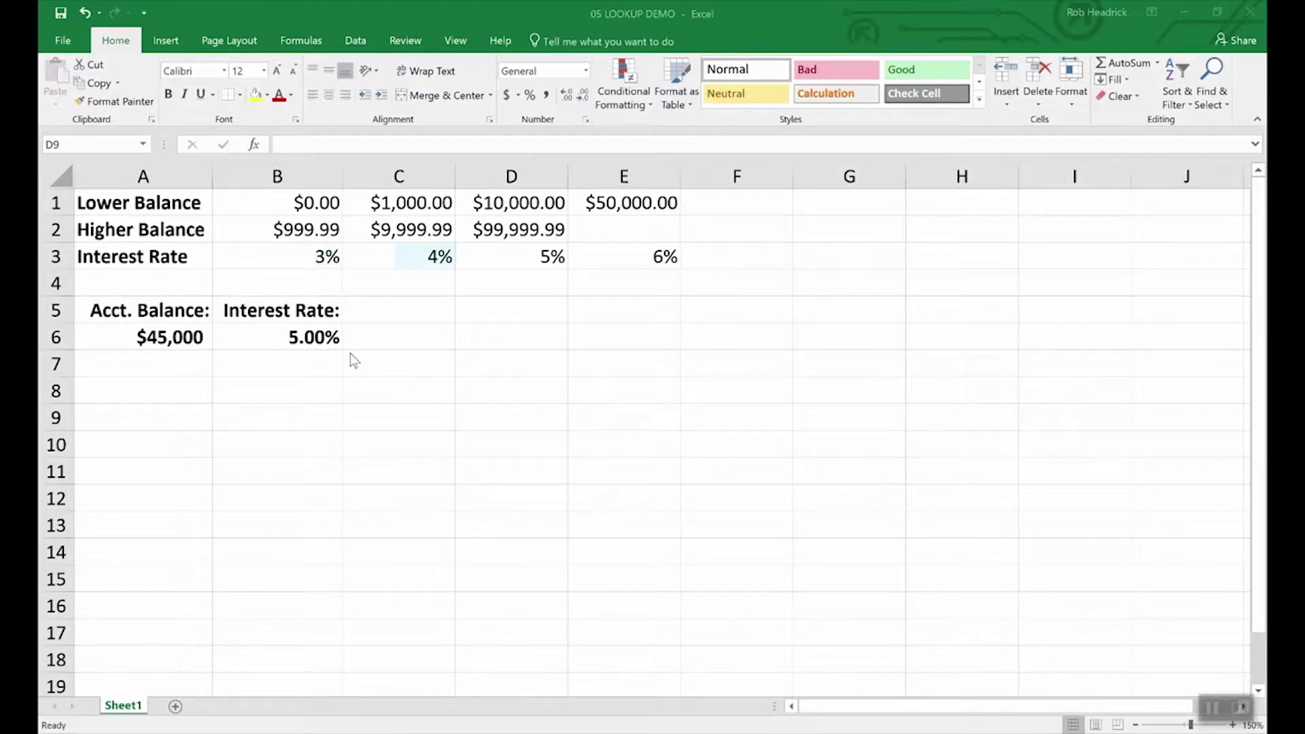
Step: Inspect the account balance in A6 and the LOOKUP formula returning its interest rate
left_click(170, 333)
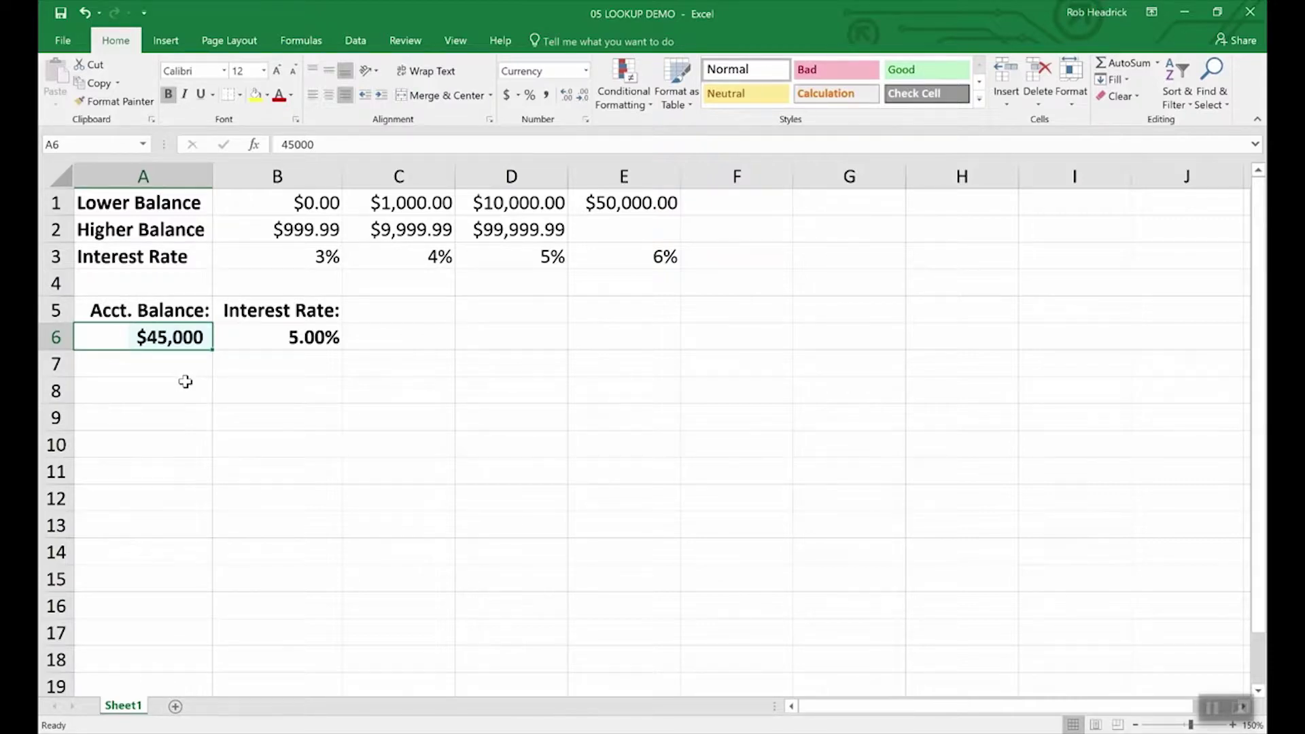
left_click(313, 340)
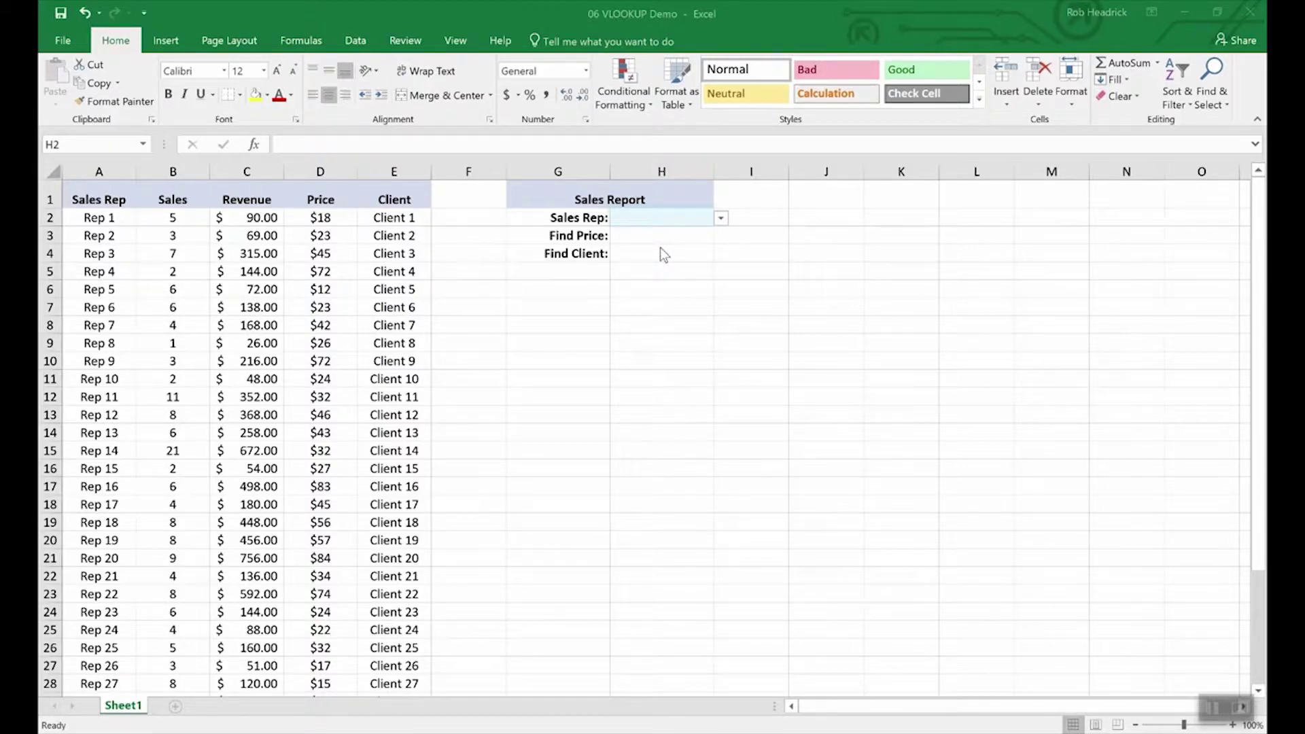
Step: Pick Rep 16 from the Sales Rep dropdown list in H2
left_click(722, 219)
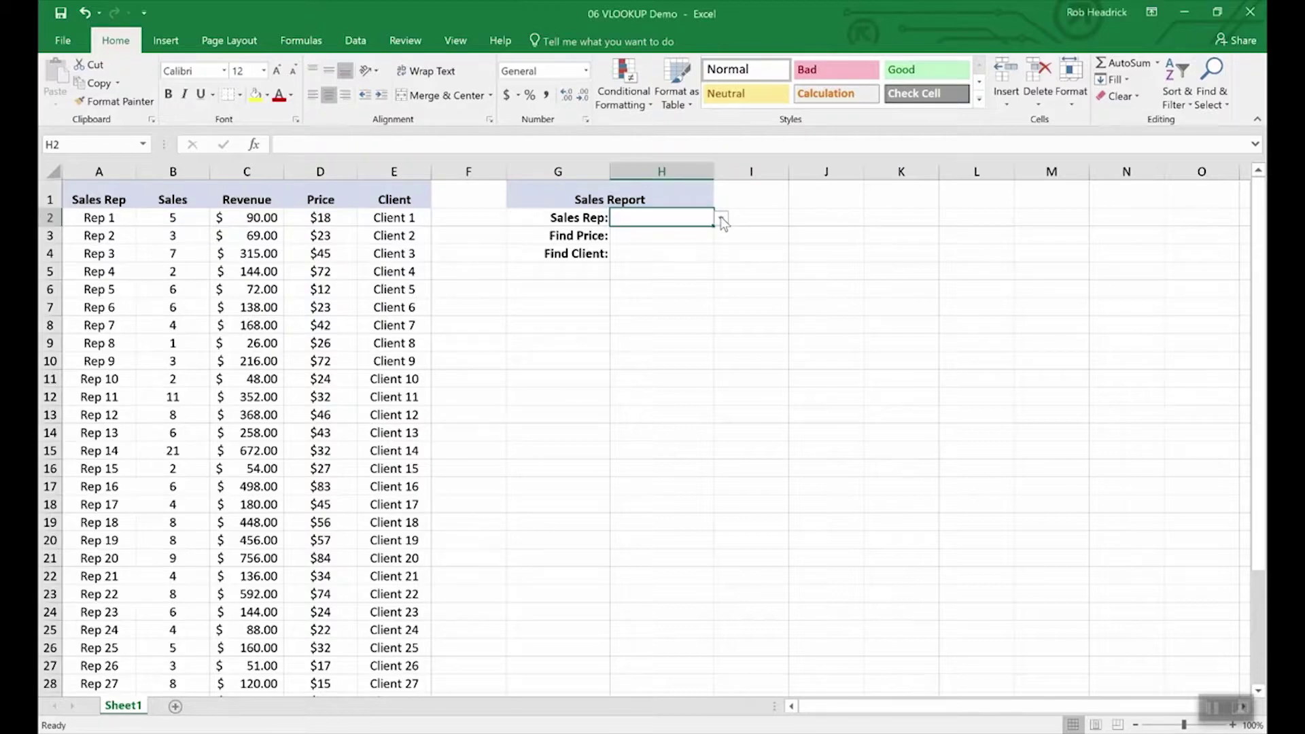
left_click(720, 218)
scroll(722, 301, "down", 5)
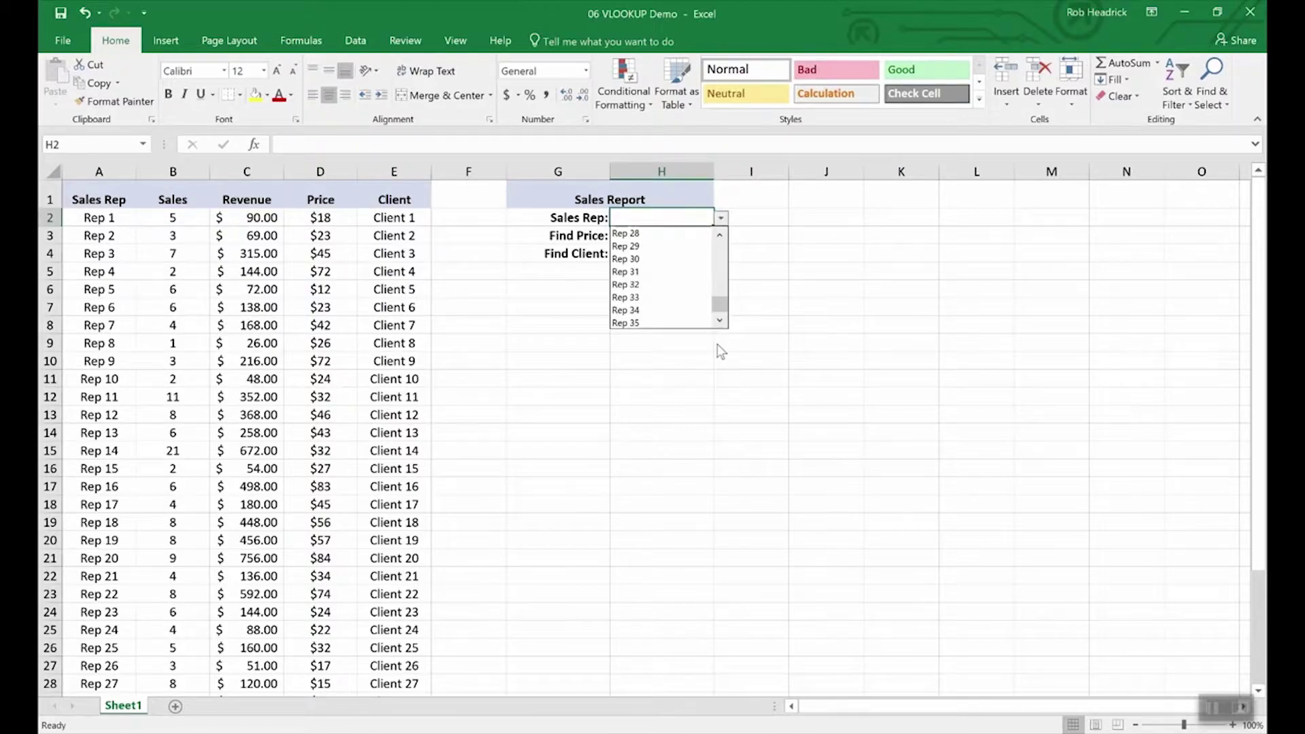
scroll(719, 301, "up", 1)
left_click(636, 248)
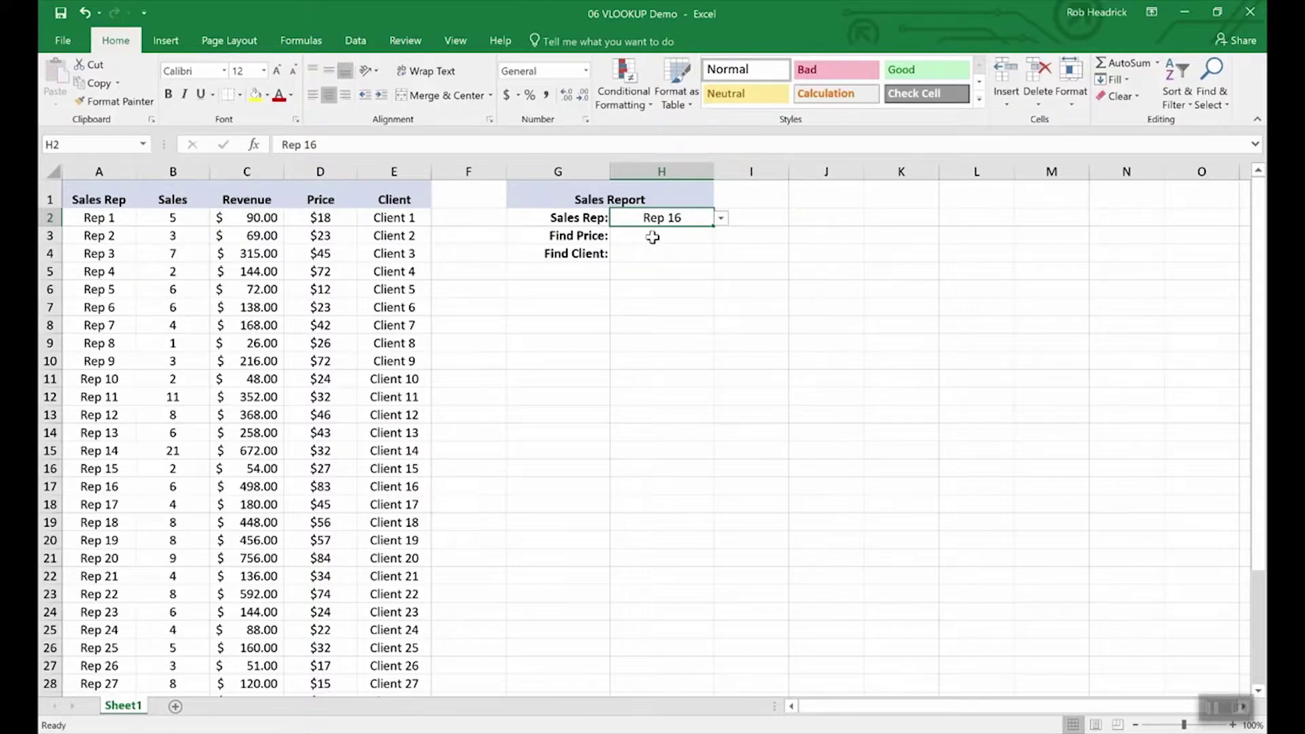
left_click(653, 237)
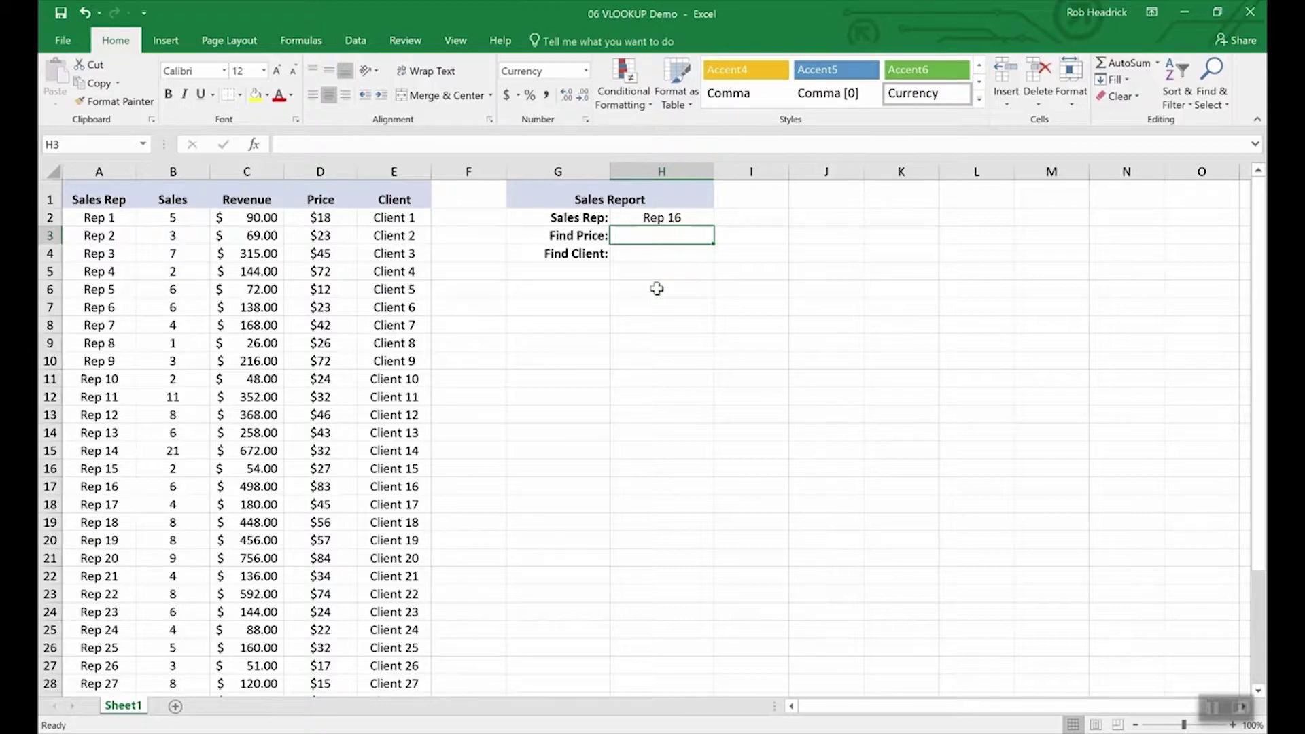
Step: Enter =vlookup(H2,A2:E36,4,false) in H3, returning Rep 16's price of $83.00
type("=vlookup")
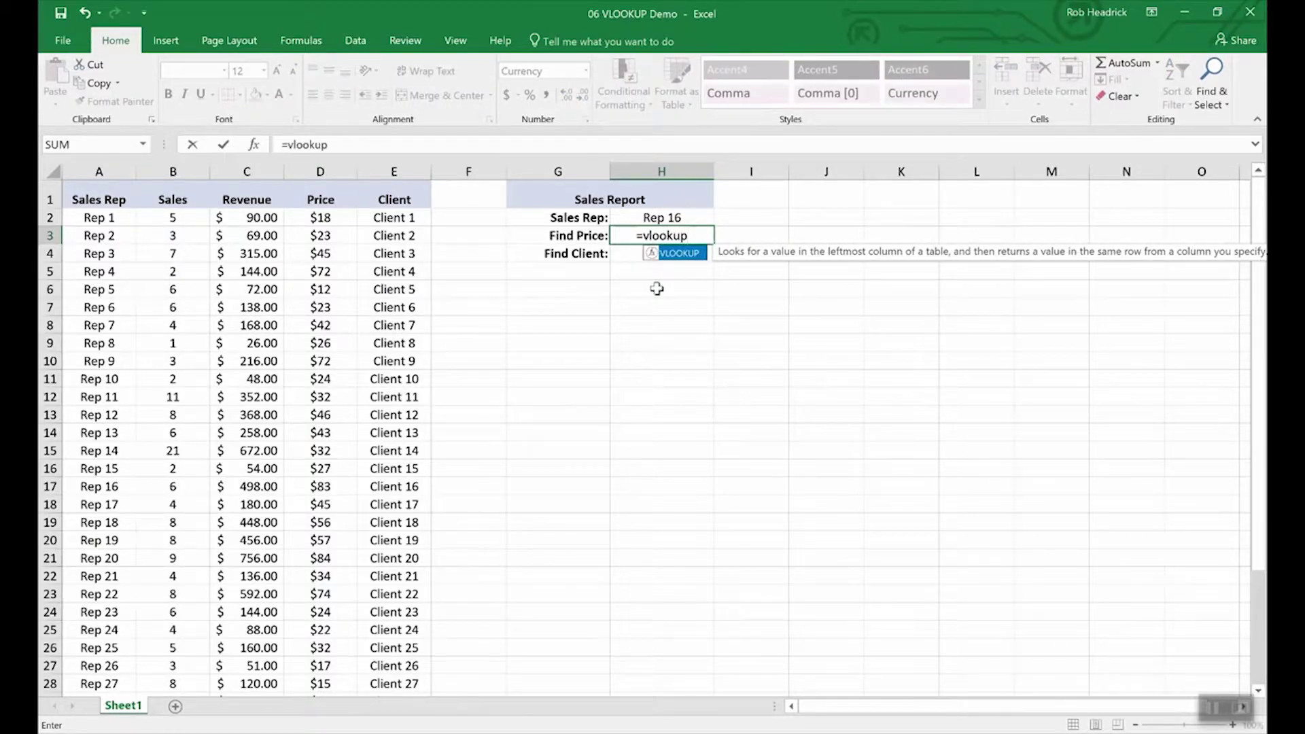
type("(")
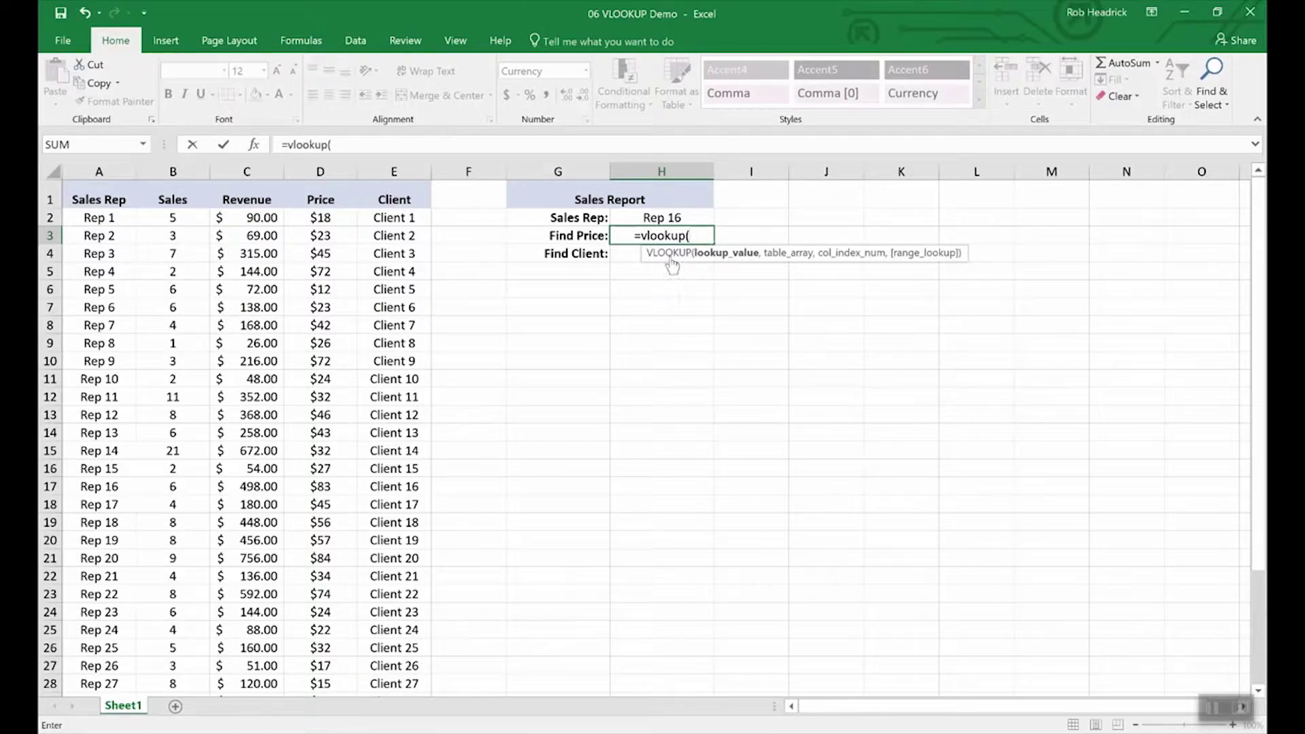
left_click(662, 219)
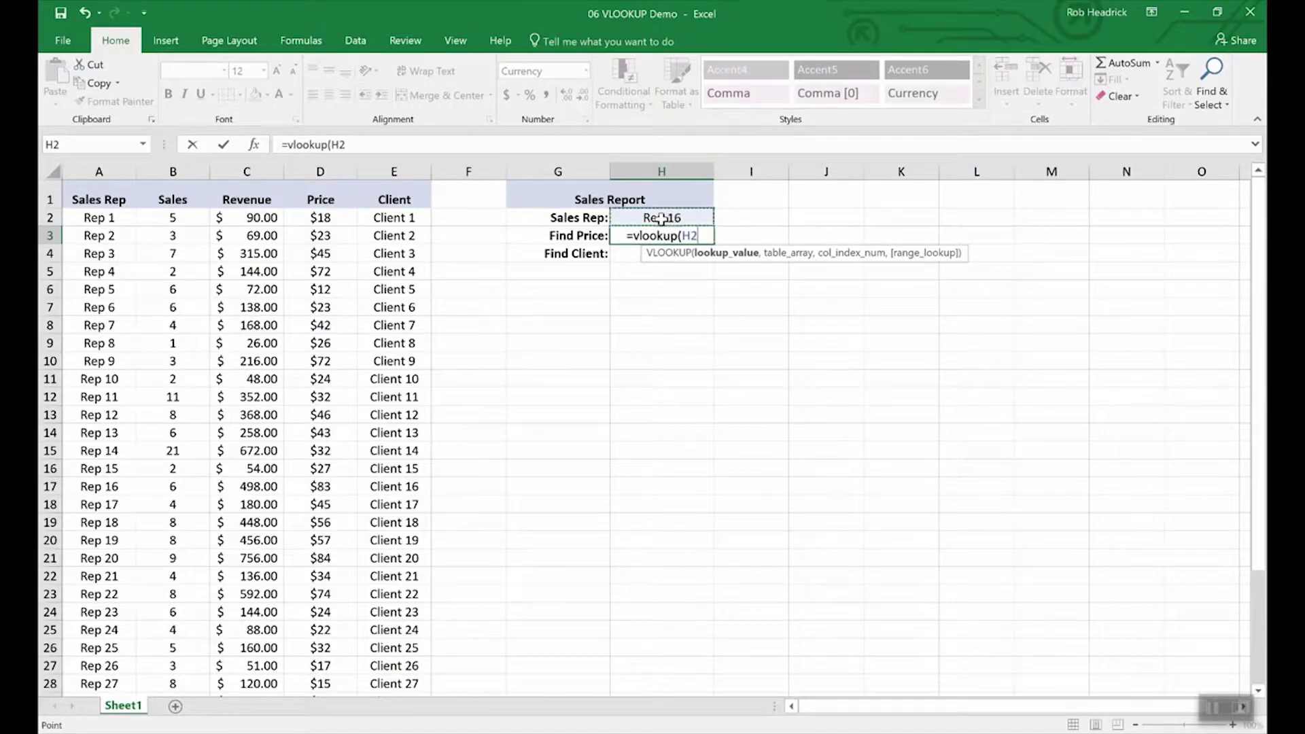
type(",")
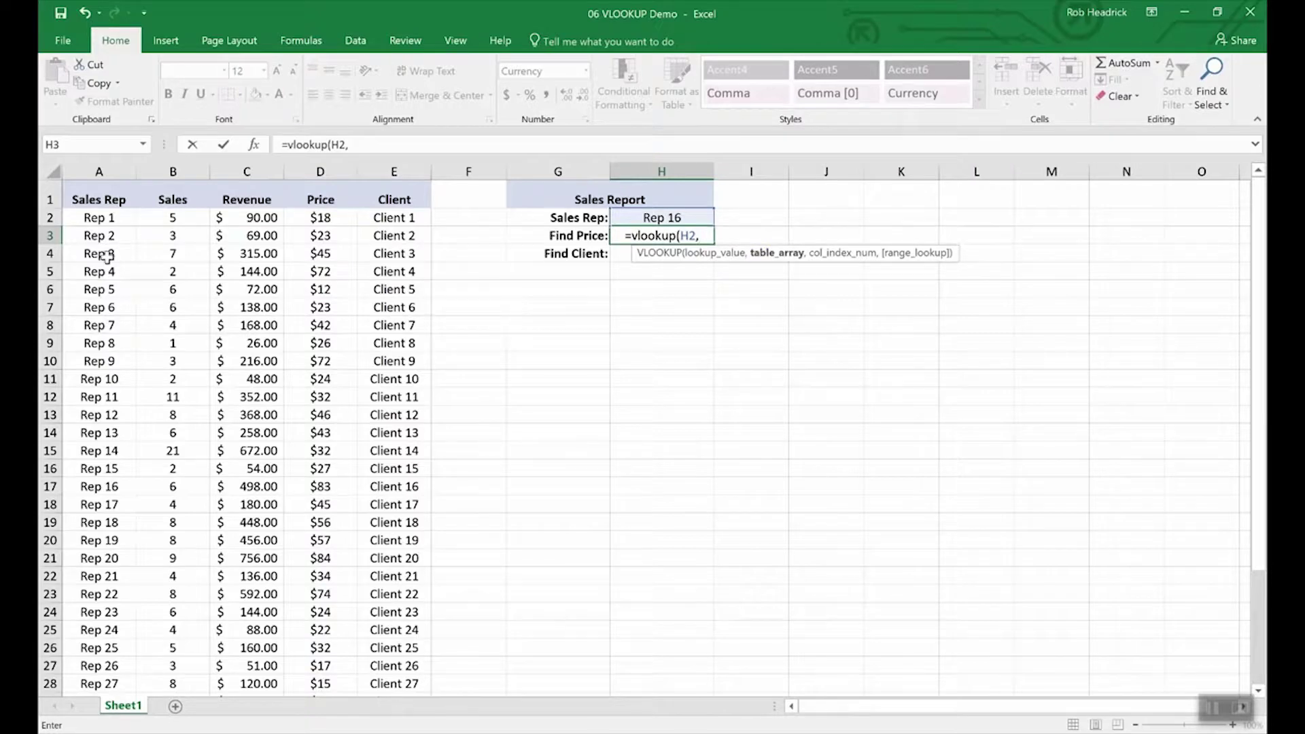
left_click(96, 219)
left_click_drag(96, 218, 369, 718)
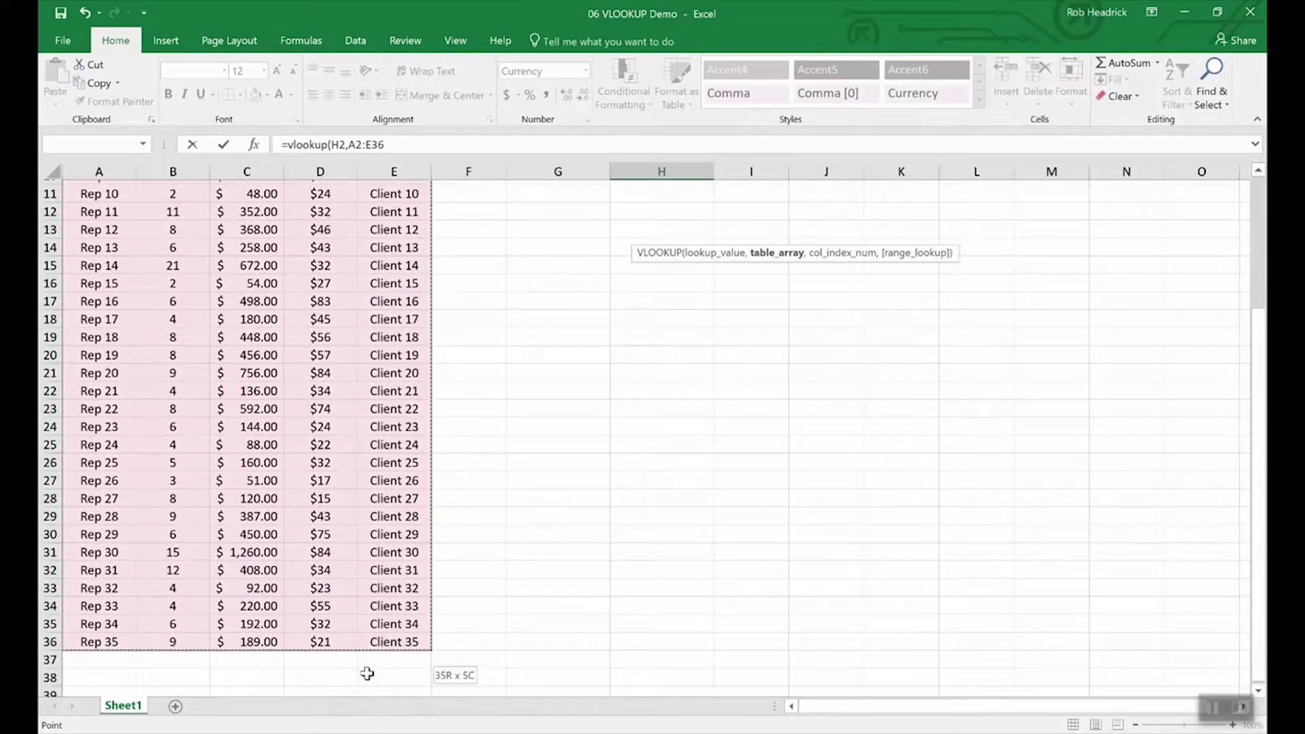
left_click_drag(367, 673, 363, 637)
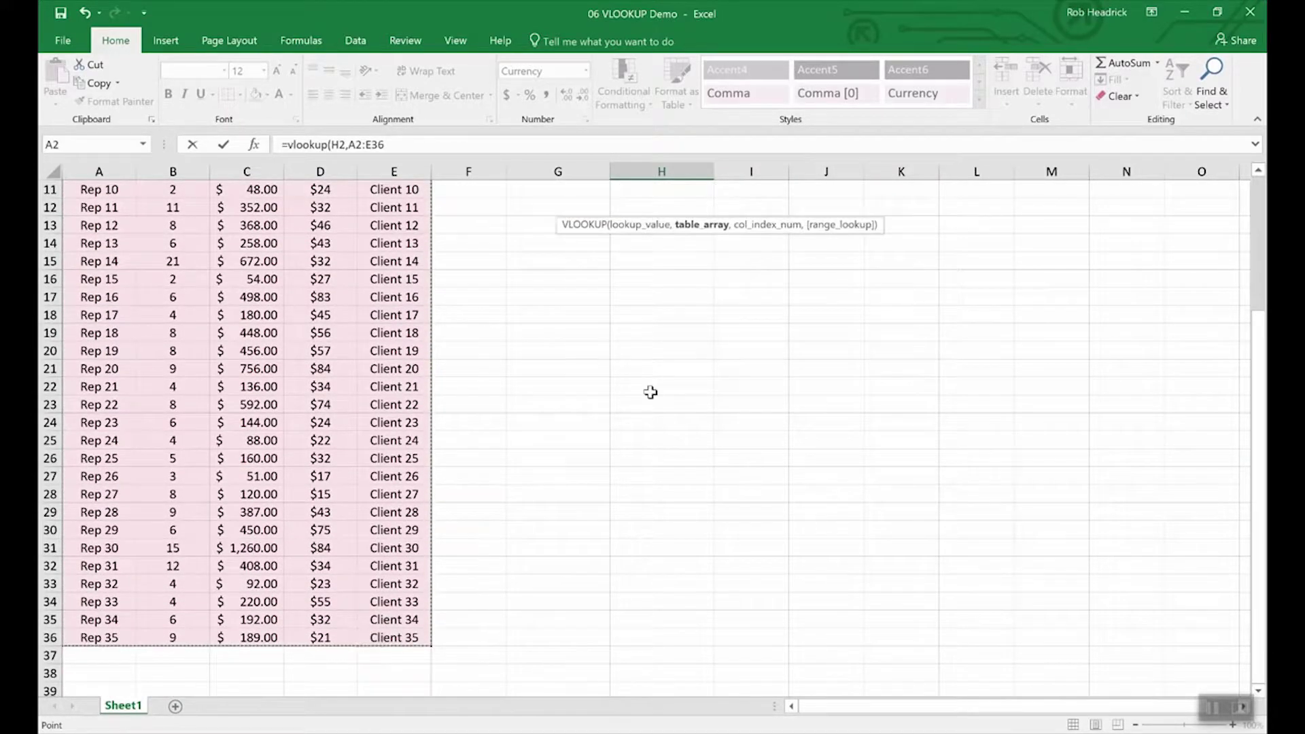
scroll(638, 367, "up", 3)
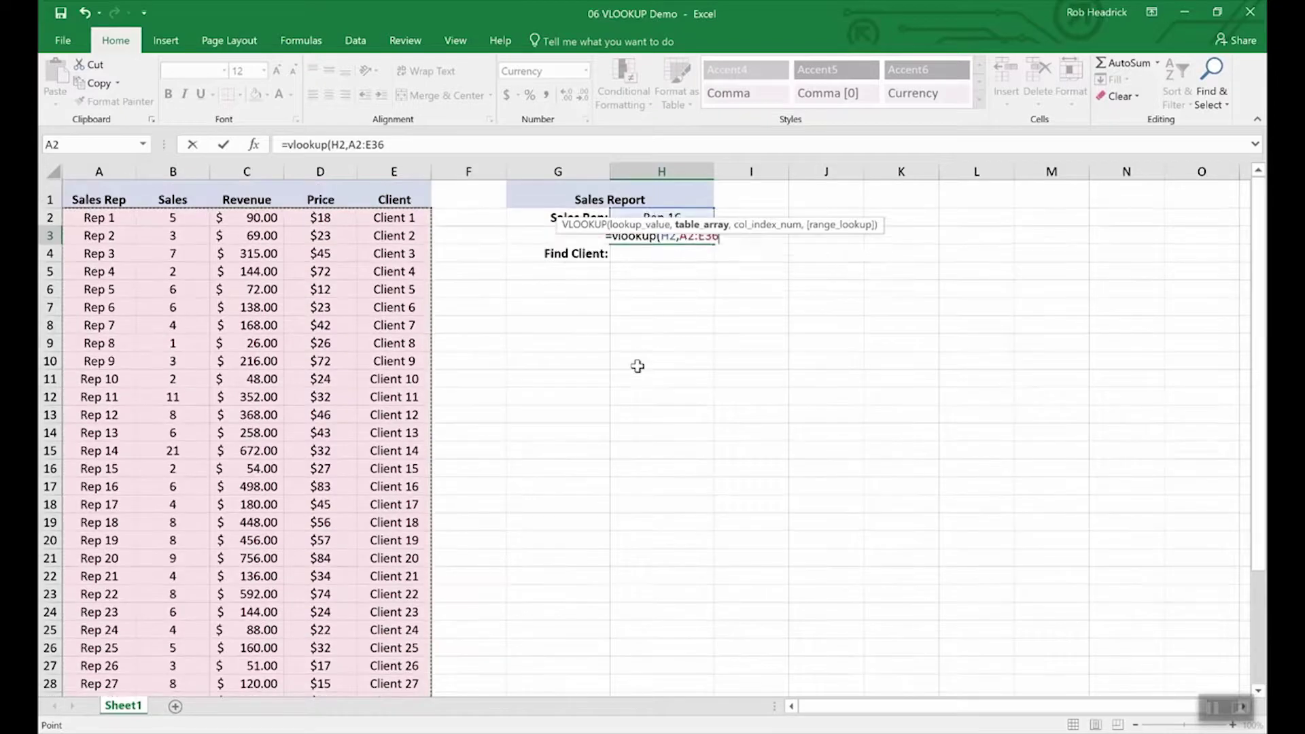
type(",")
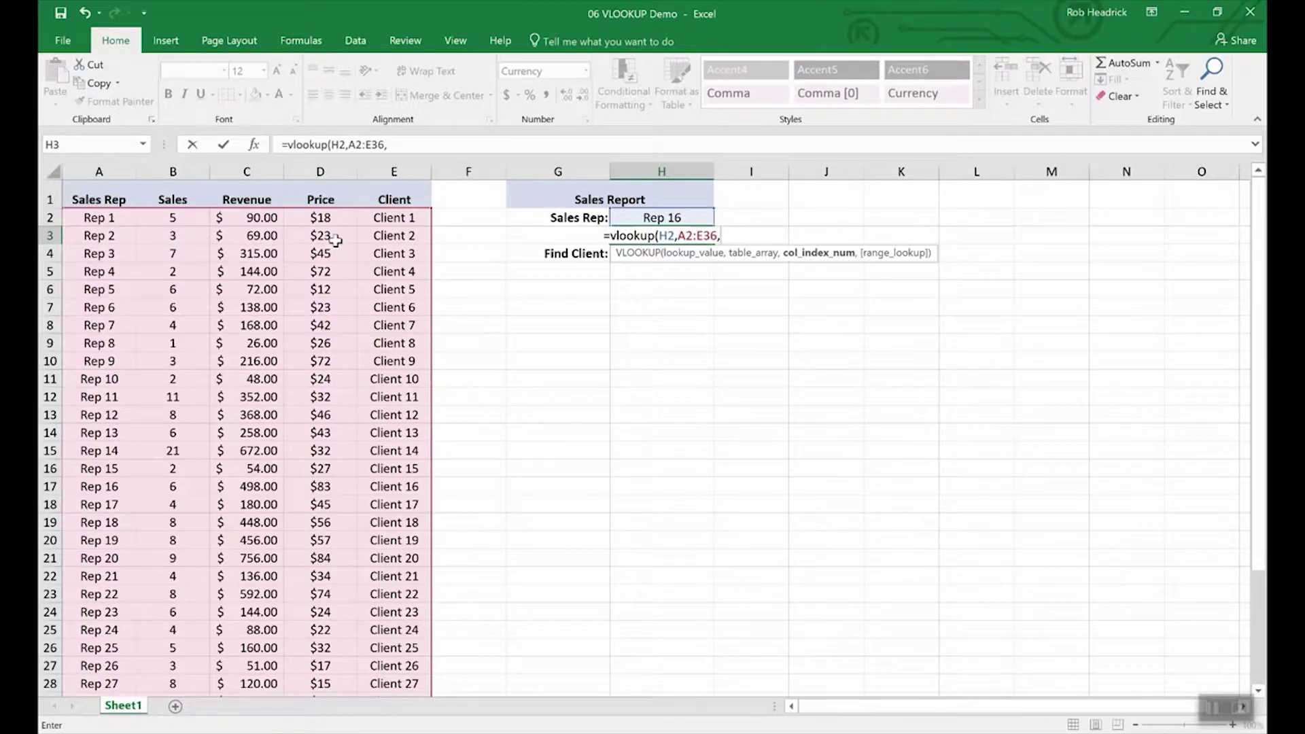
type("4")
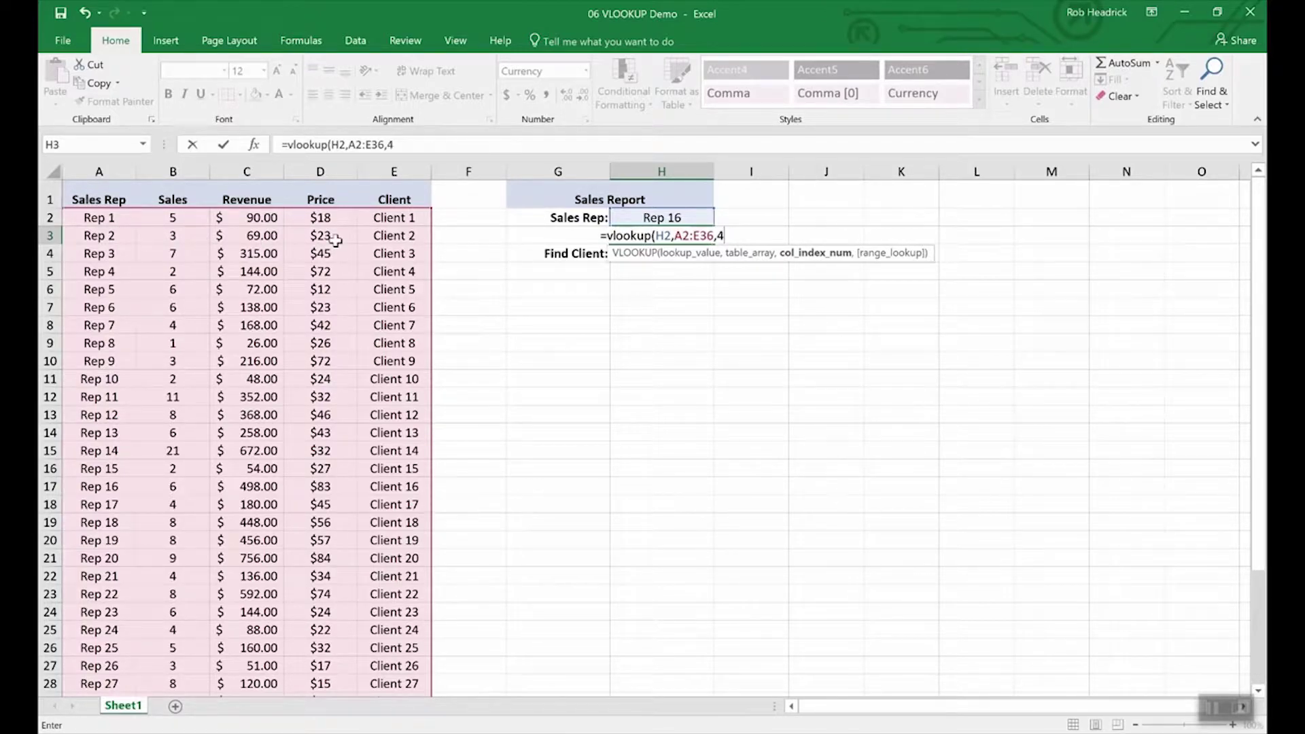
type(",")
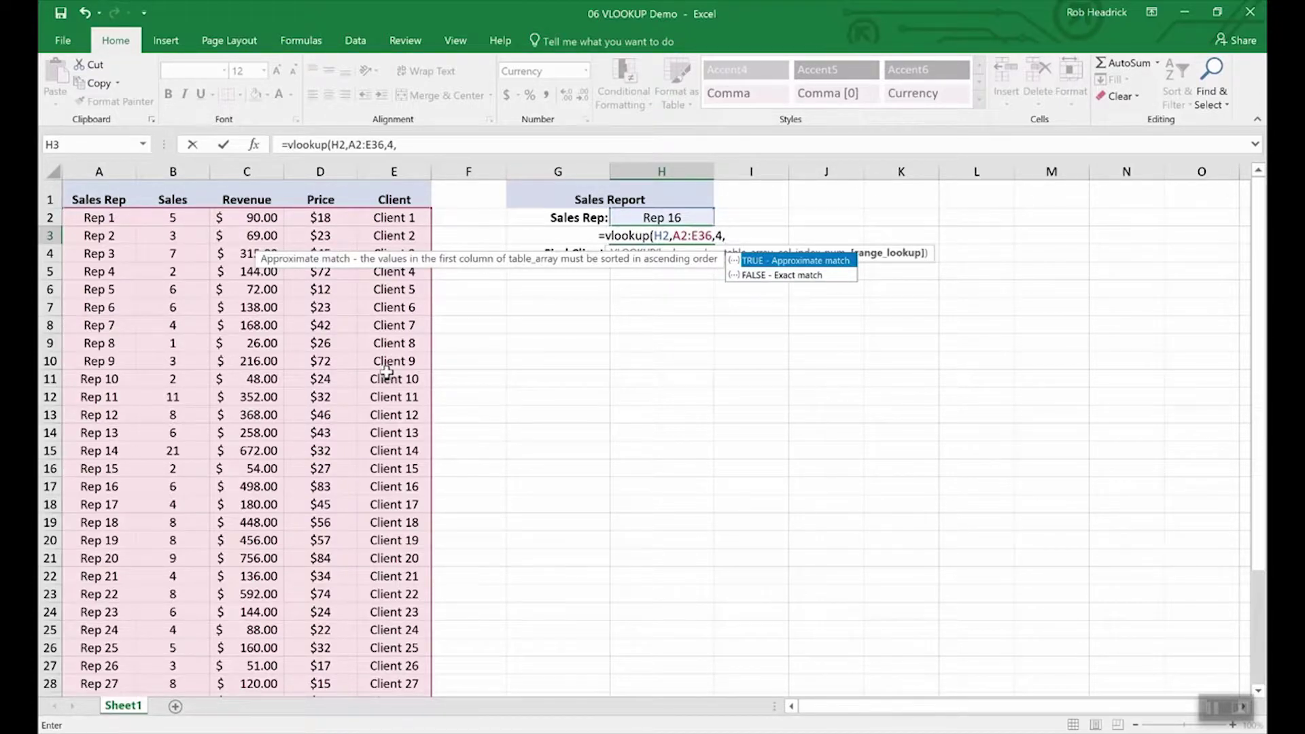
type("f")
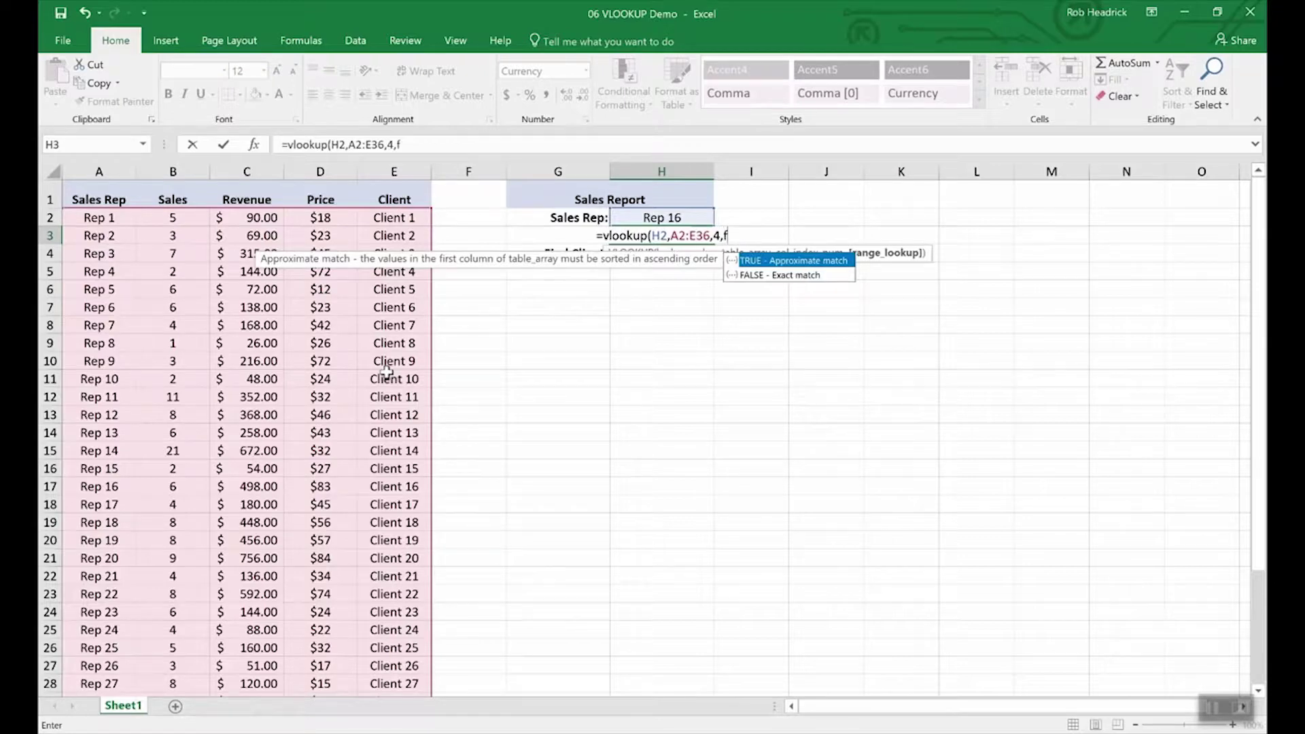
type("alse)")
key("Return")
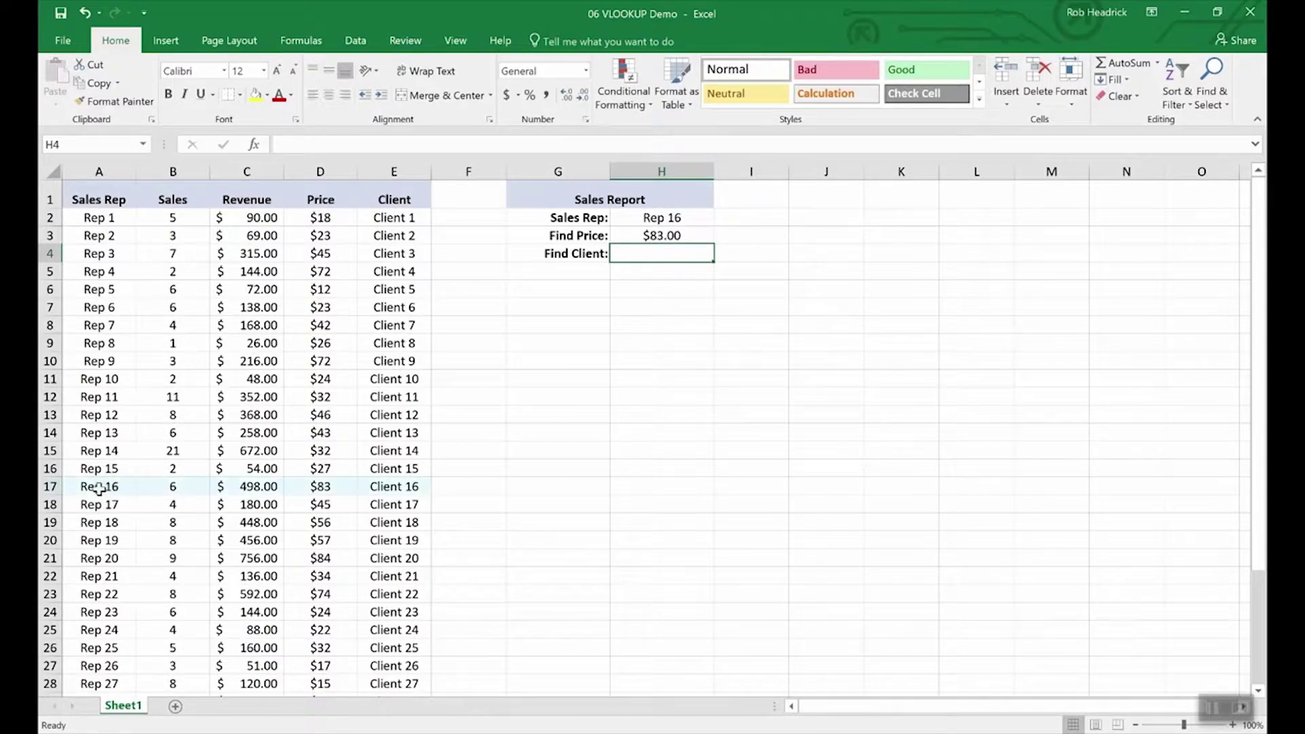
left_click(50, 486)
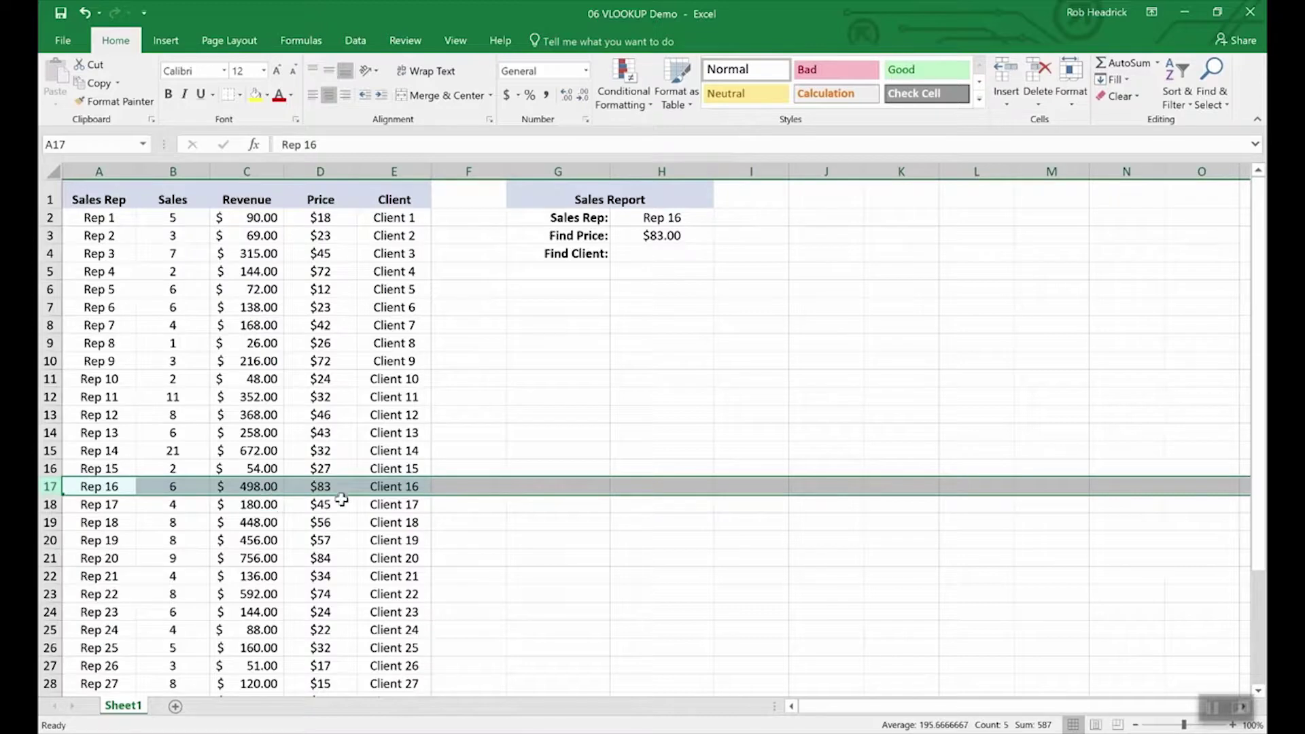
Step: Copy the H3 price lookup formula into the Find Client cell H4
left_click(656, 254)
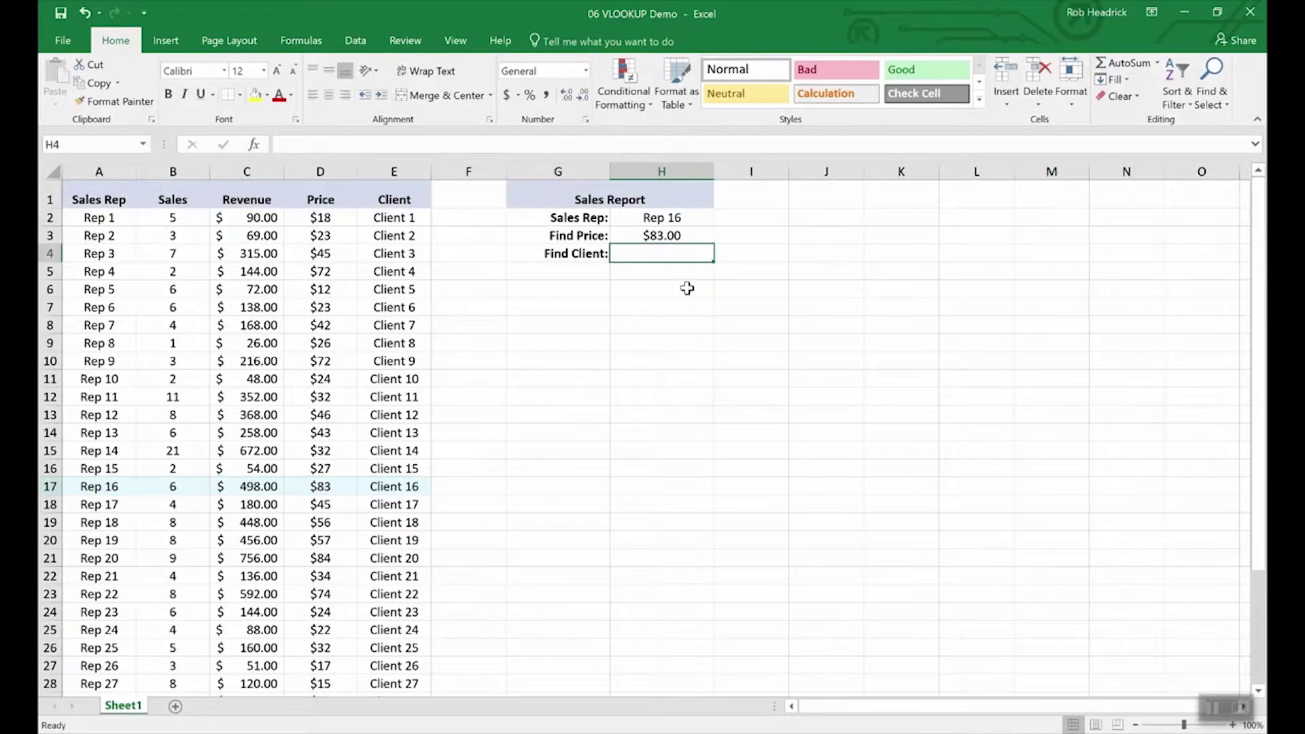
key("Up")
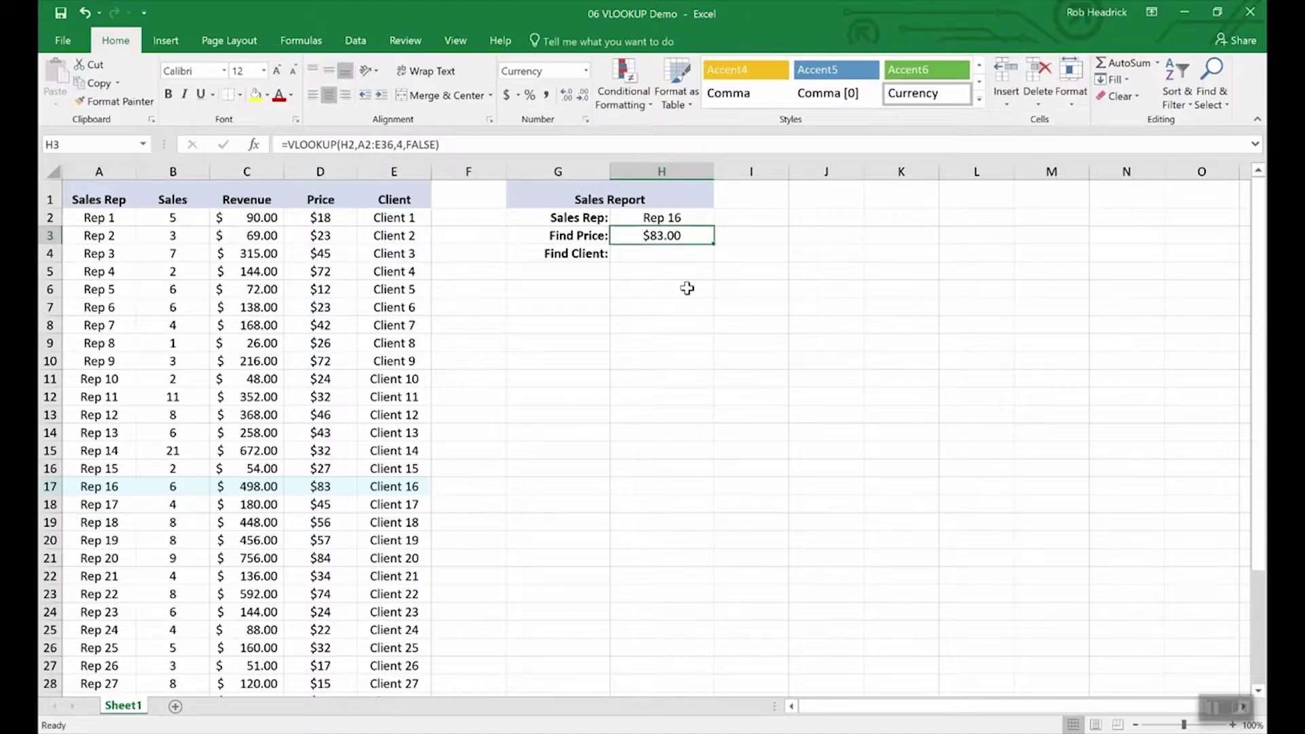
key("Down")
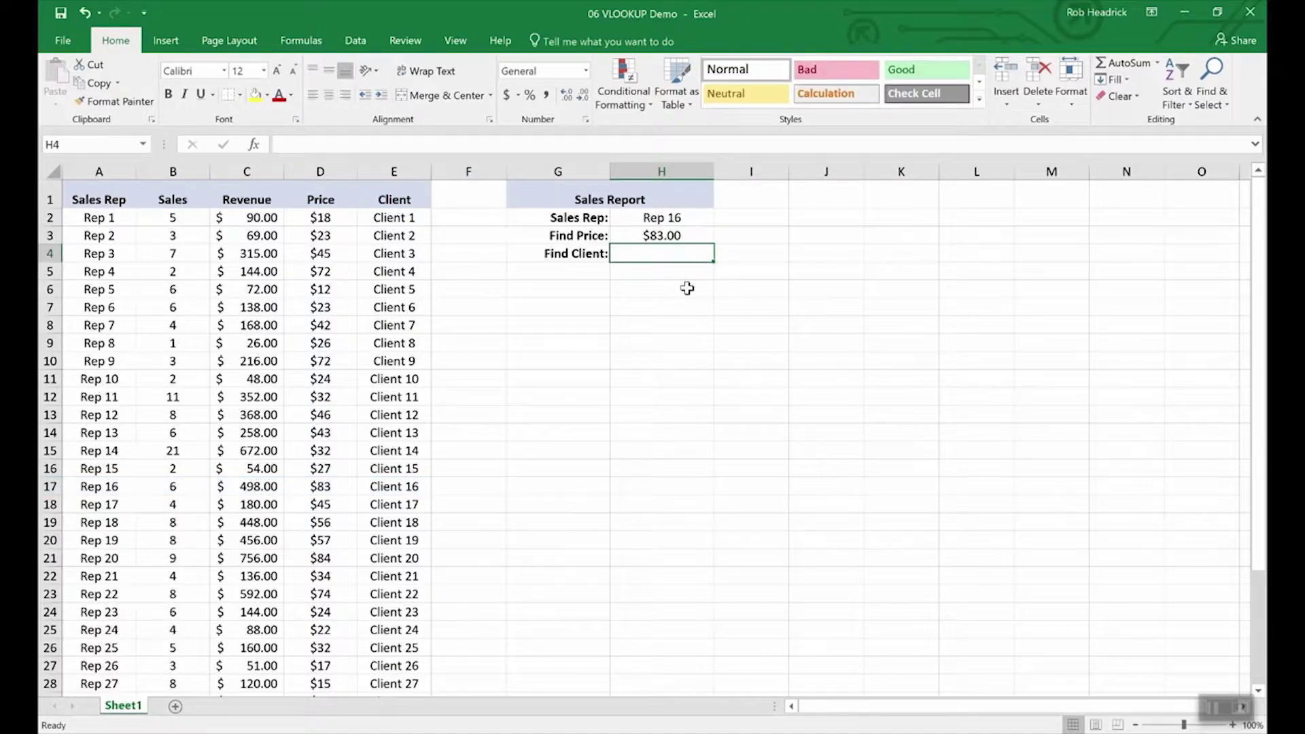
key("Up")
key("ctrl+c")
key("Down")
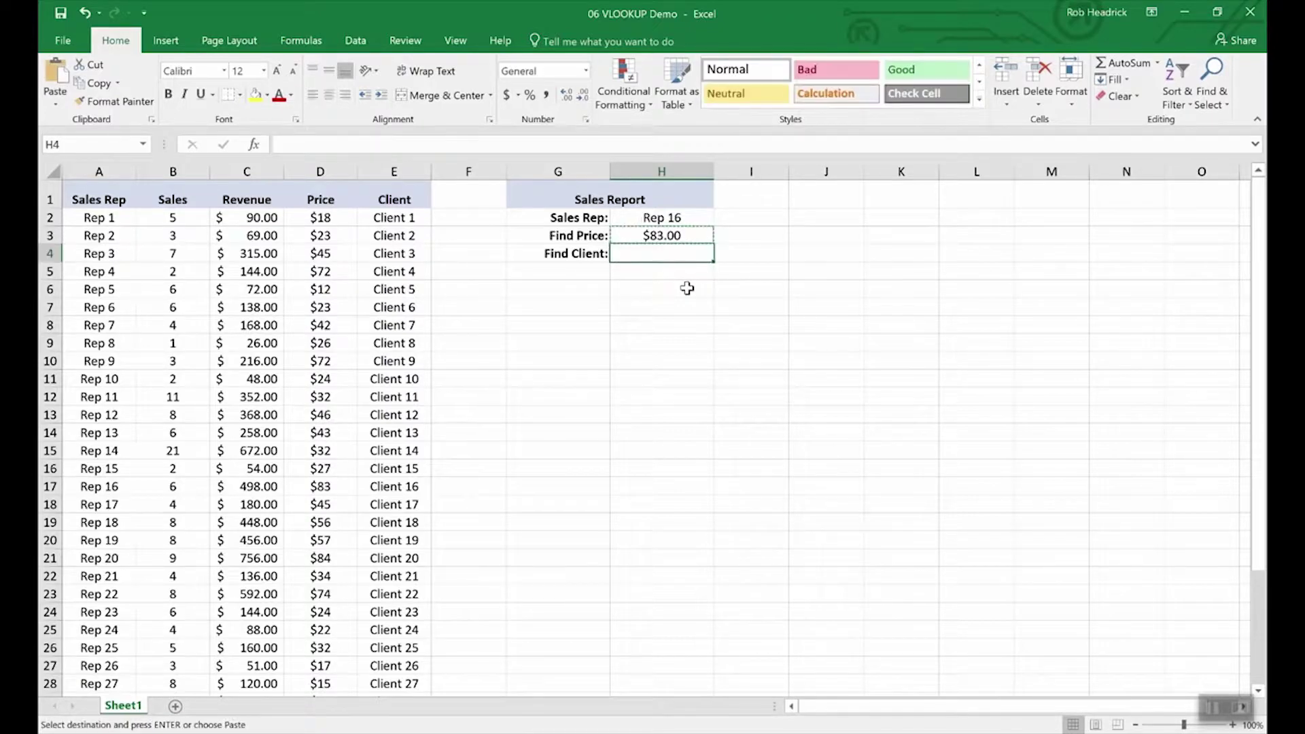
key("ctrl+v")
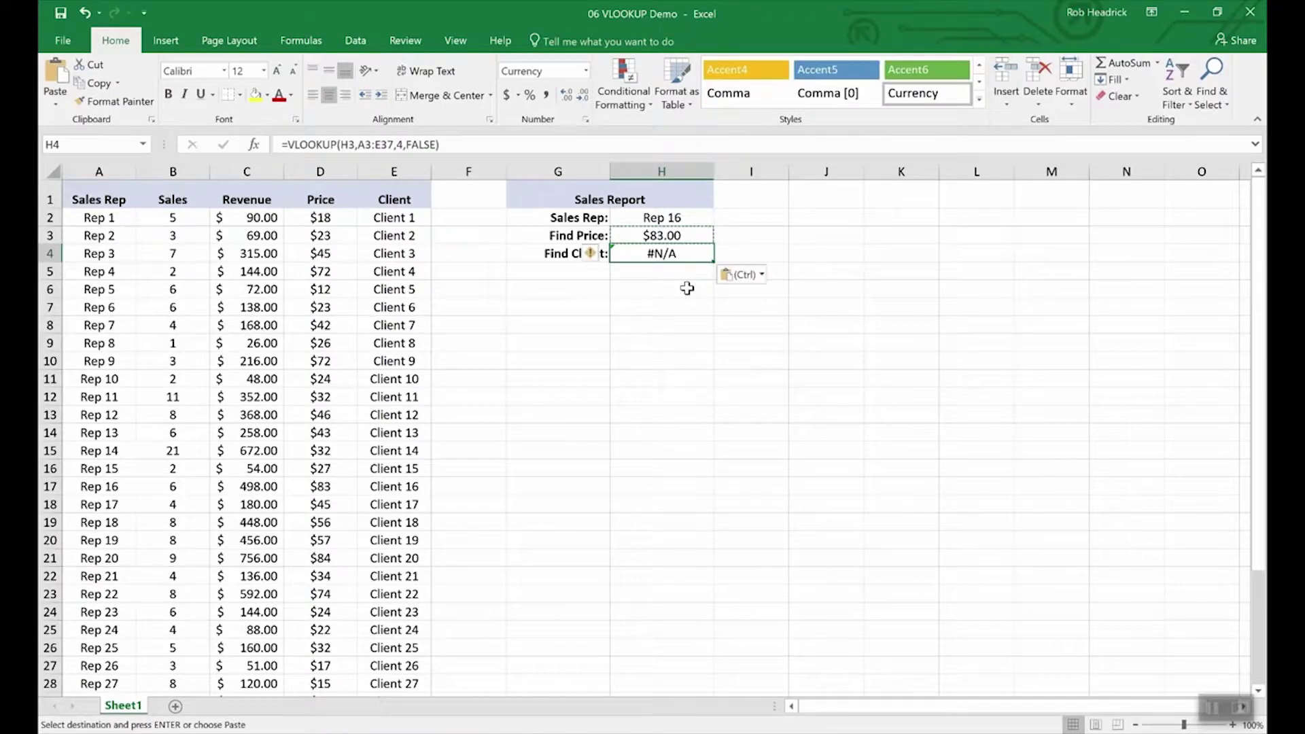
Step: Edit H4's VLOOKUP to use H2 and column 5 so it returns Client 16
left_click(355, 144)
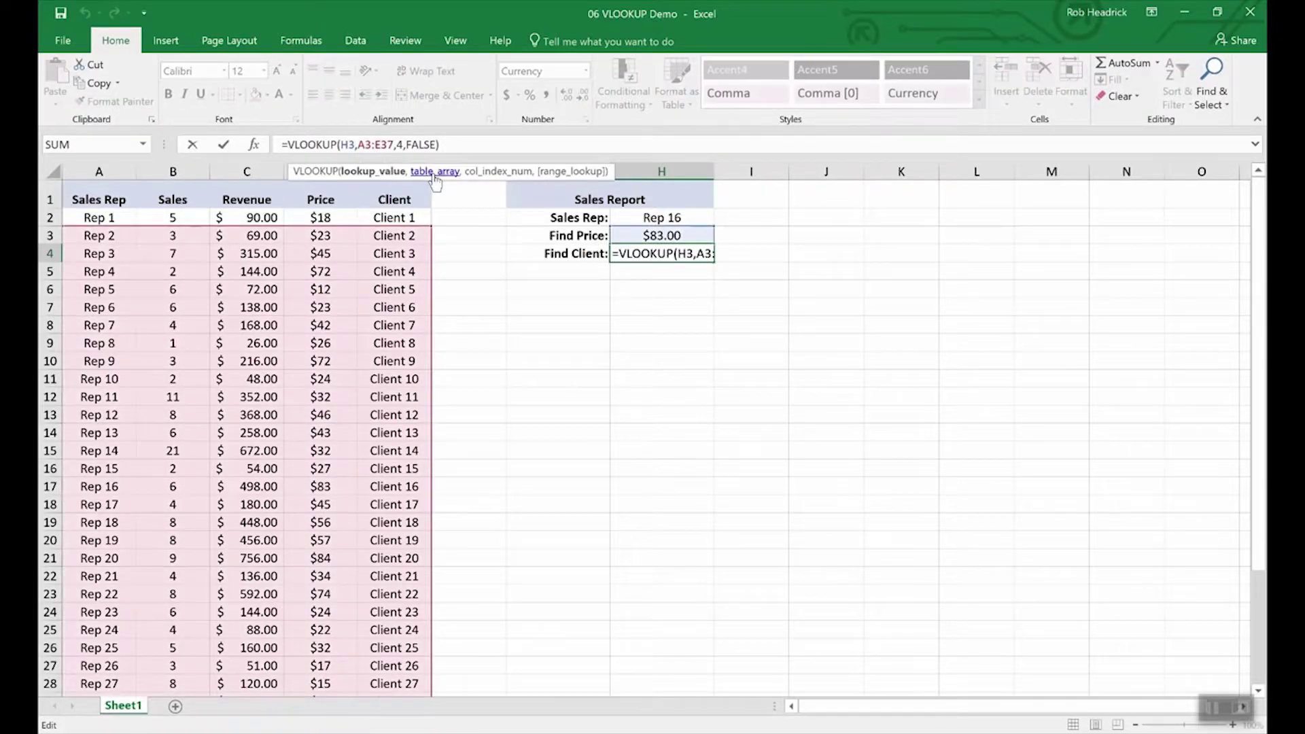
key("BackSpace")
type("2")
key("Right")
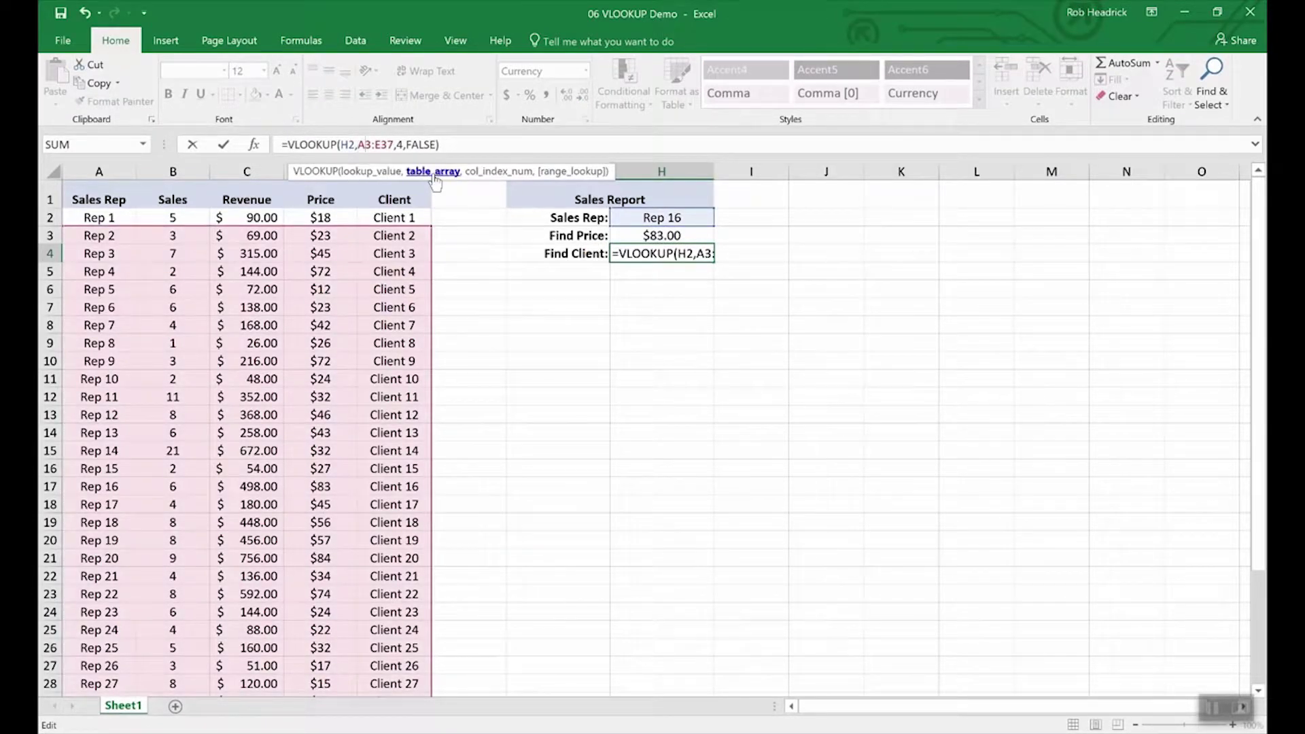
key("Right")
key("Right")
key("Right")
key("Right")
key("Right")
key("Right")
key("Right")
key("Right")
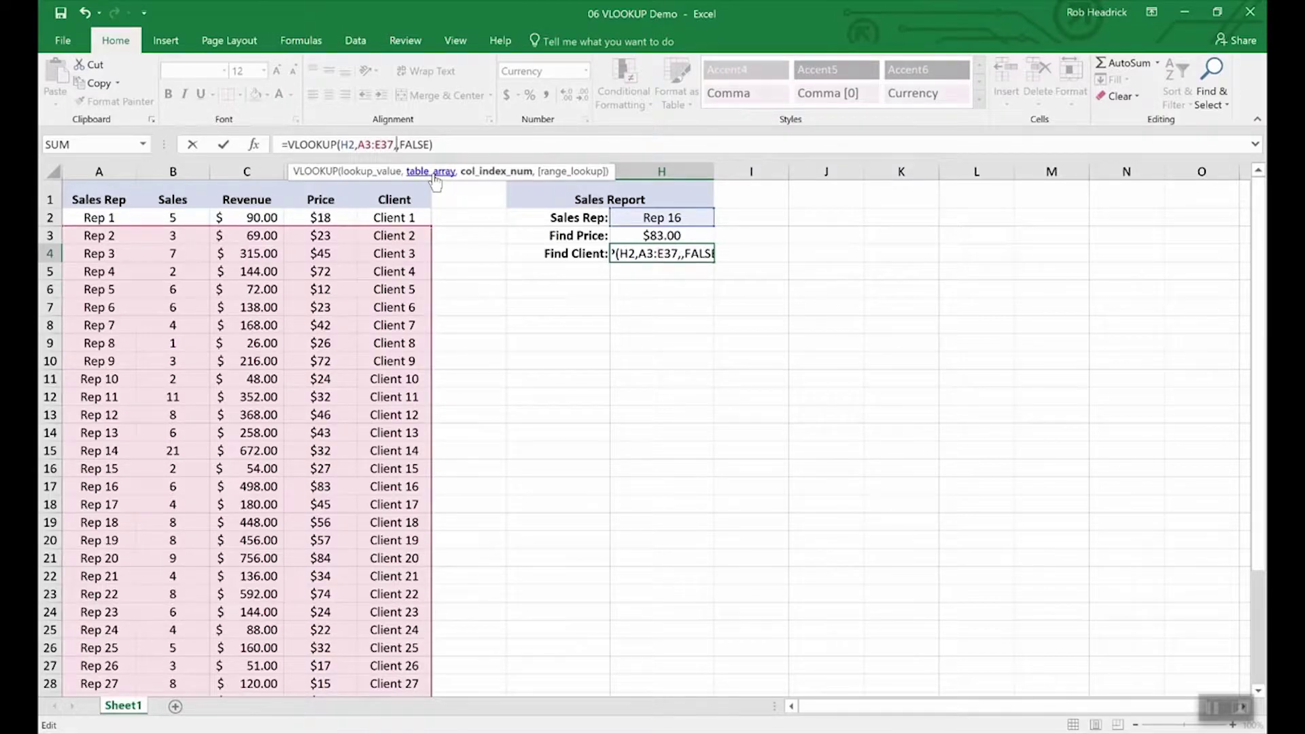
key("Return")
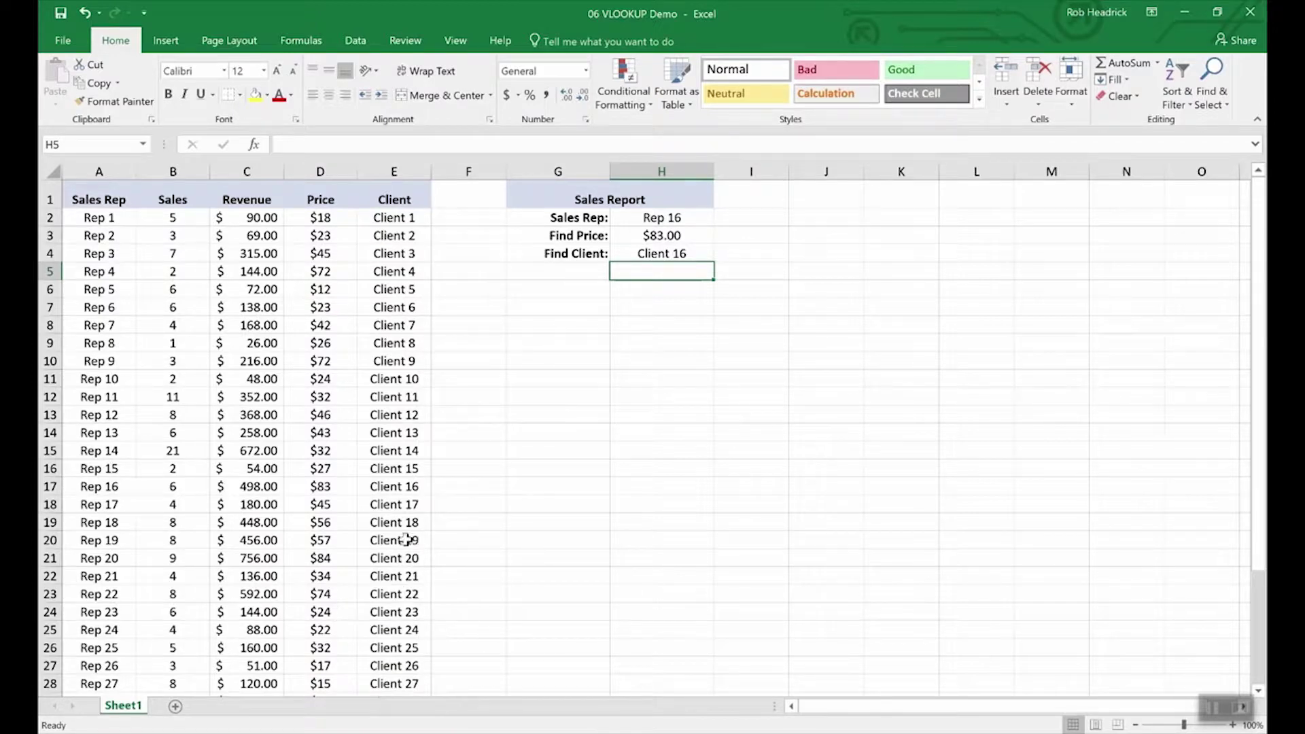
left_click(52, 486)
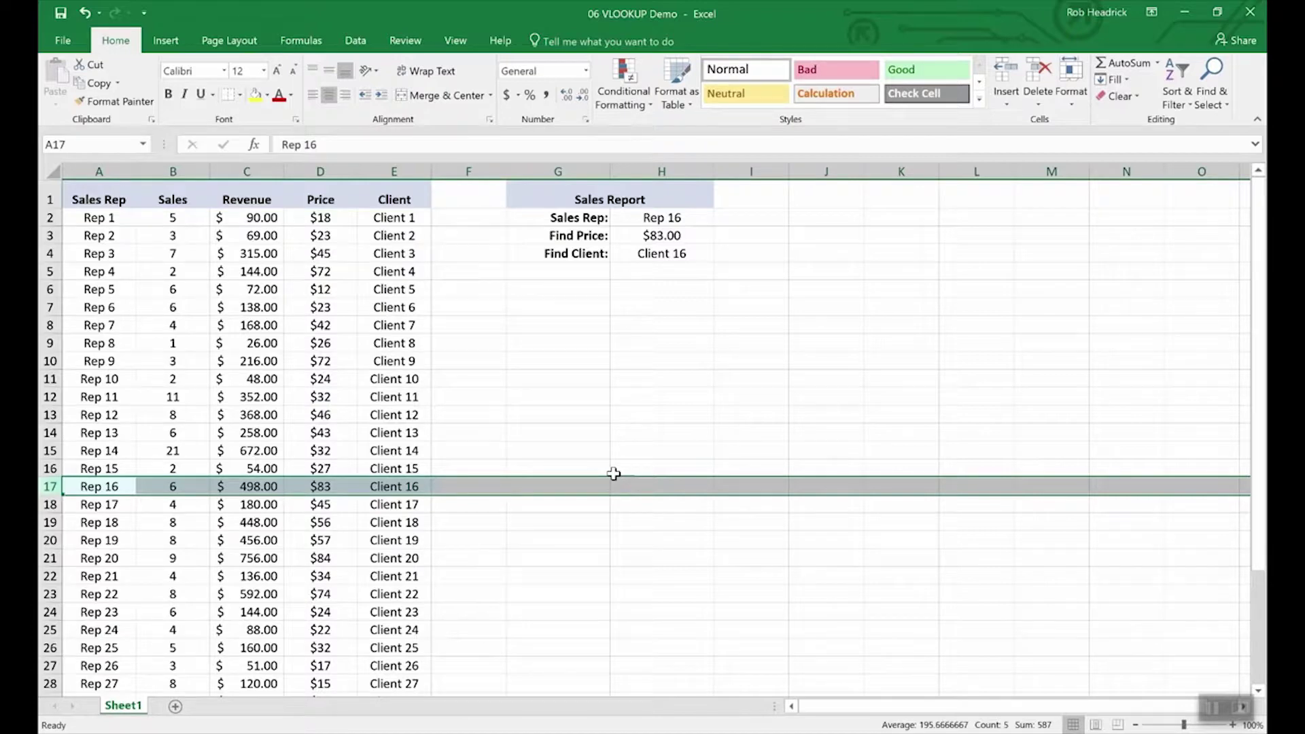
Step: Choose Rep 25 from the H2 Sales Rep dropdown, after briefly trying Rep 19
left_click(670, 218)
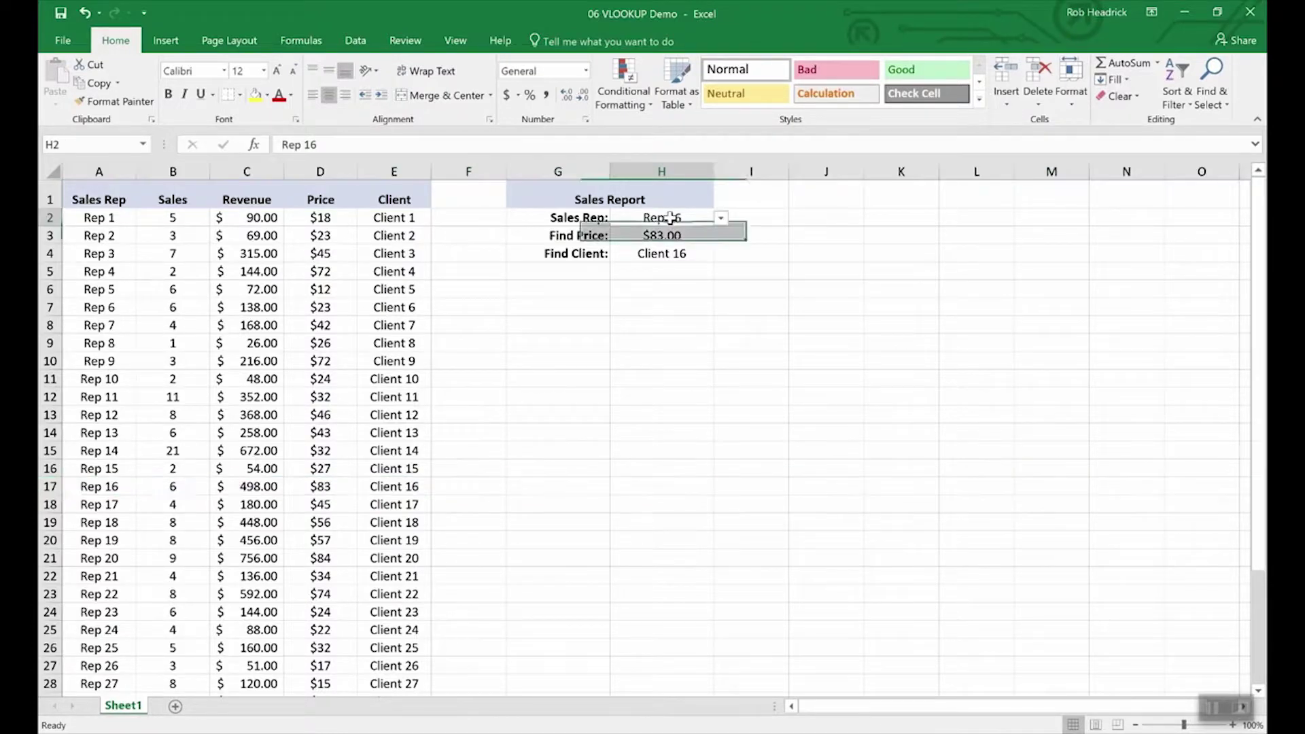
left_click(721, 218)
left_click(684, 278)
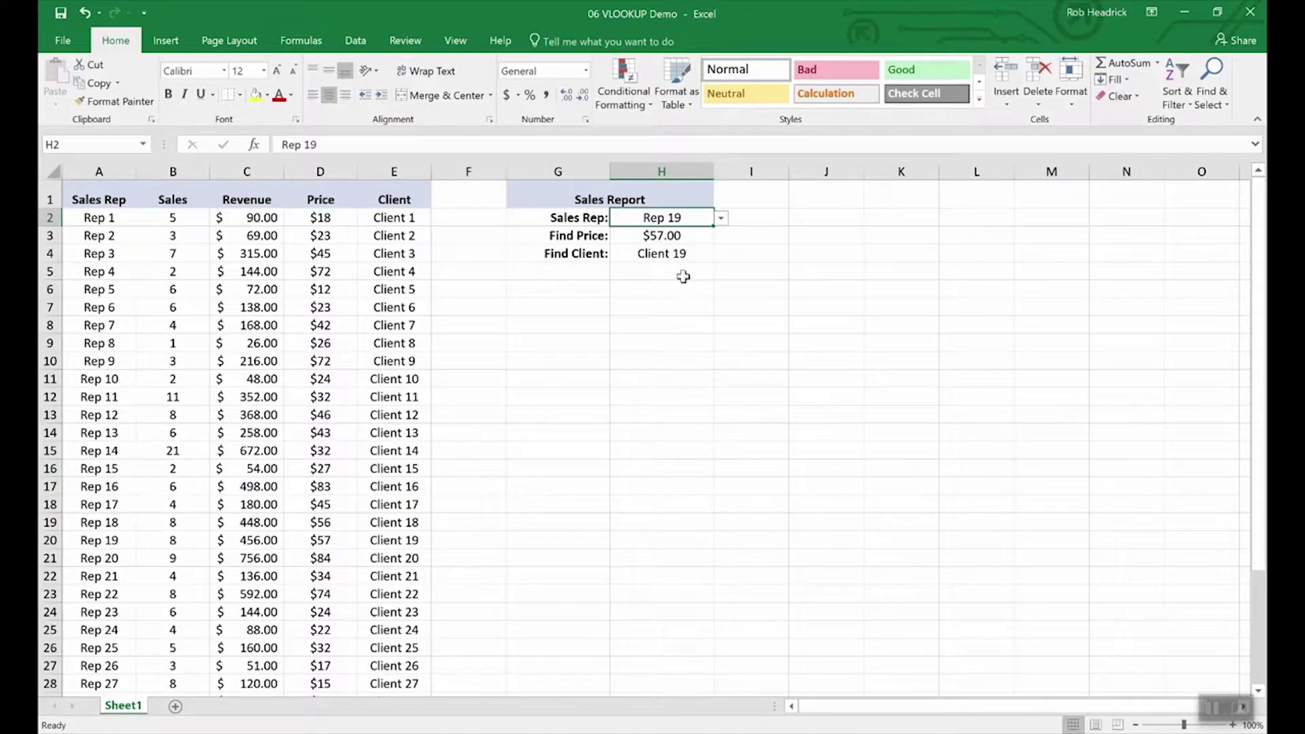
left_click(722, 219)
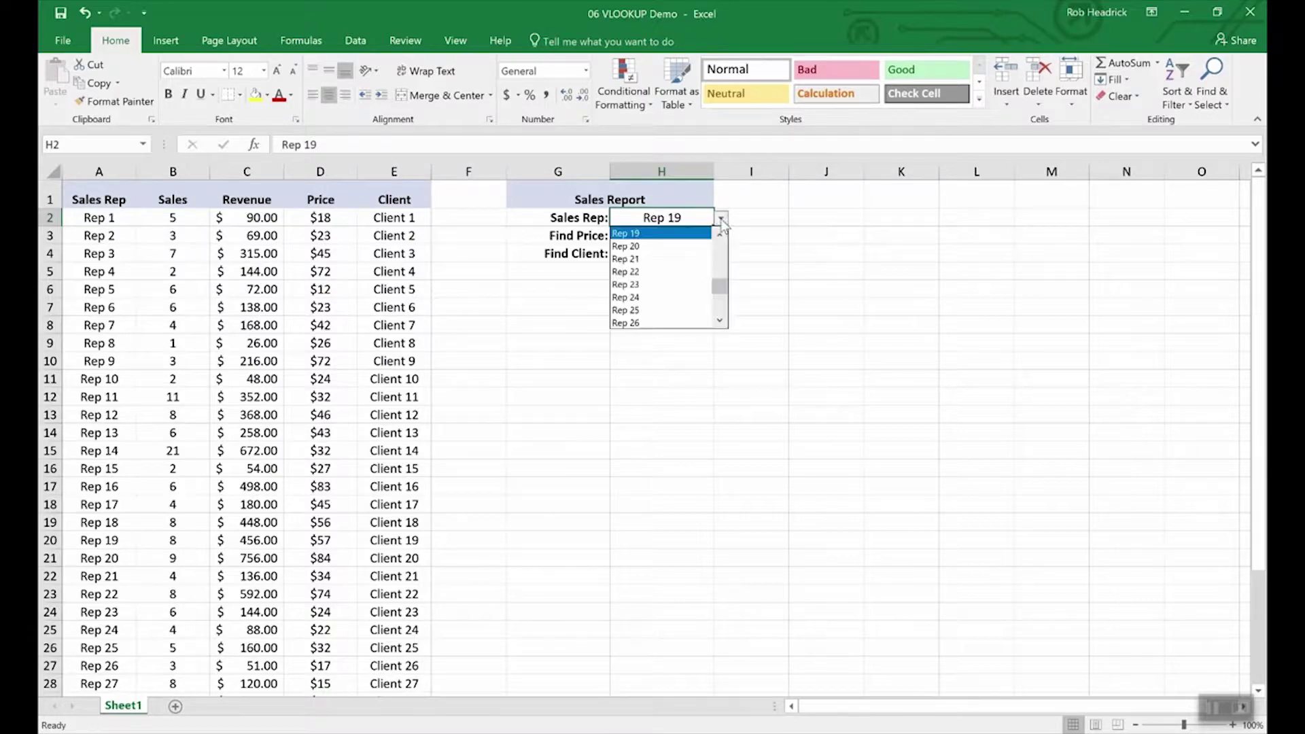
left_click(684, 311)
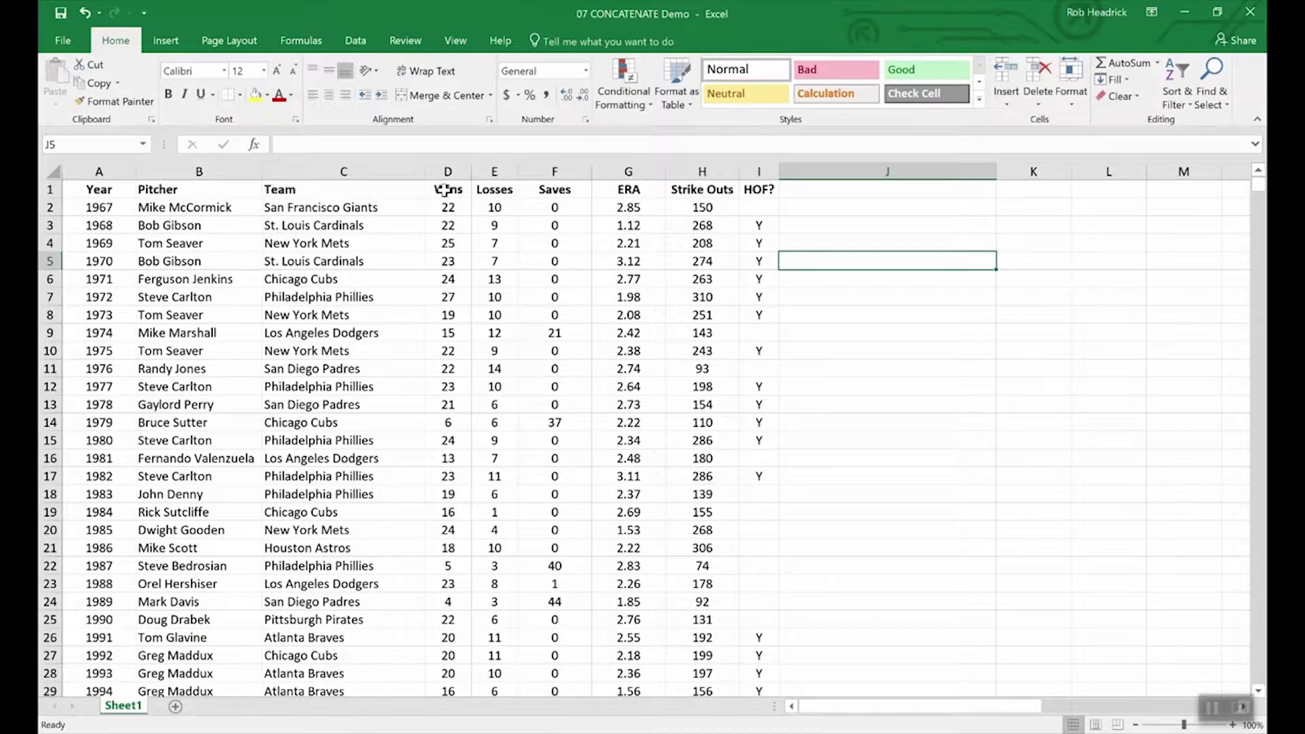
Step: Select the Wins and Losses headers, then the 1972 Losses value
left_click_drag(445, 190, 494, 190)
left_click(489, 297)
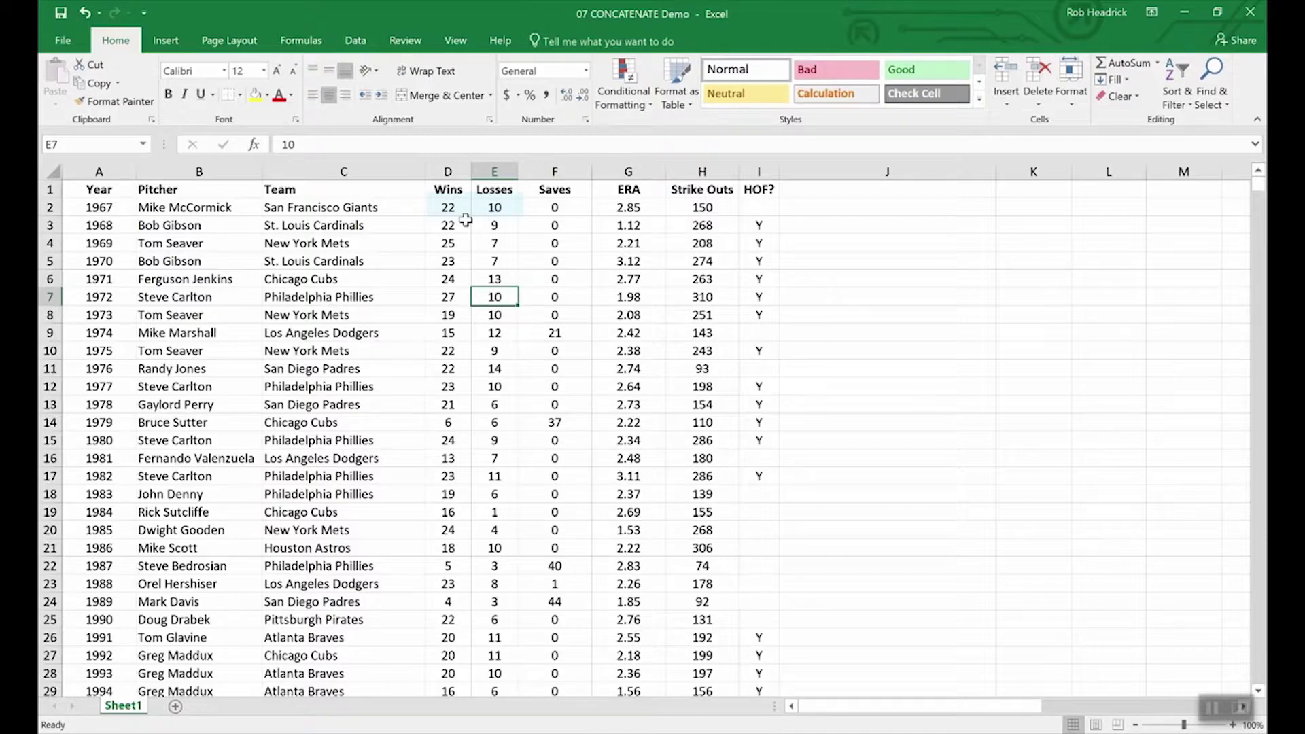
Step: Append -10 to the 1967 Wins value 22 in D2, then erase part of it
double_click(465, 209)
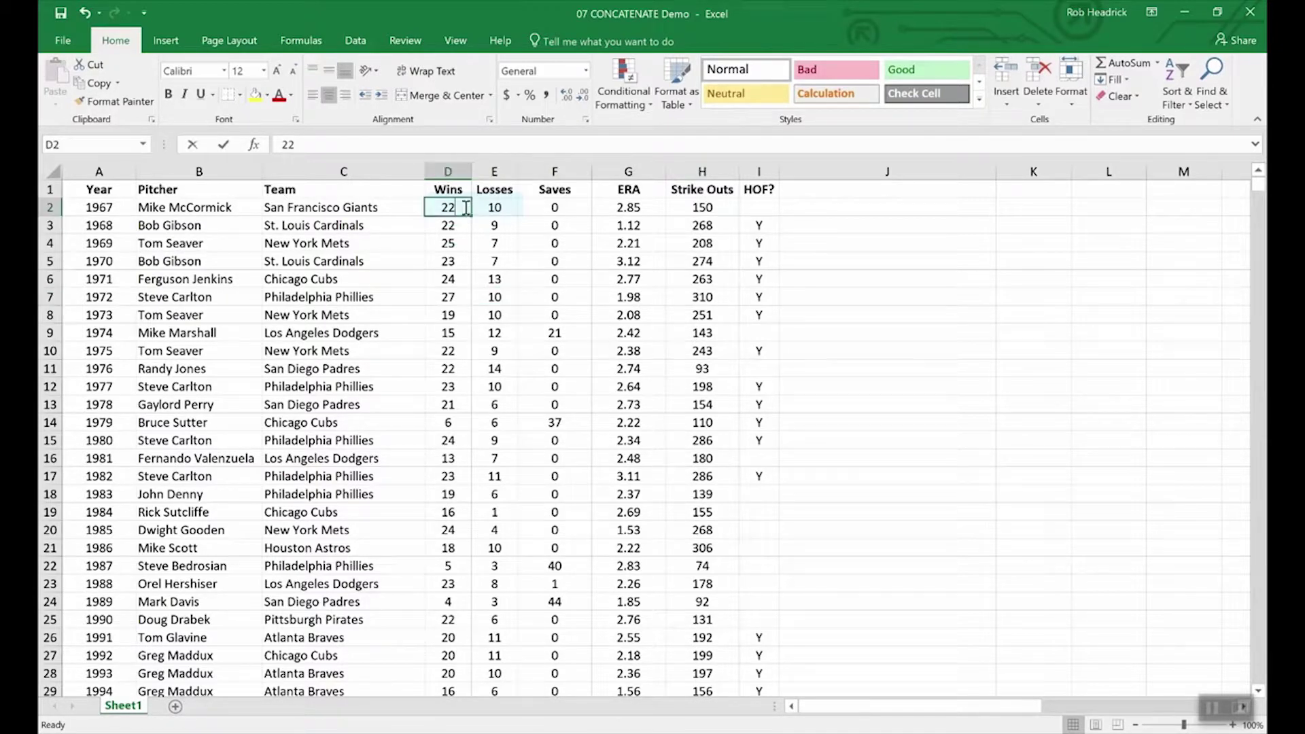
type("-")
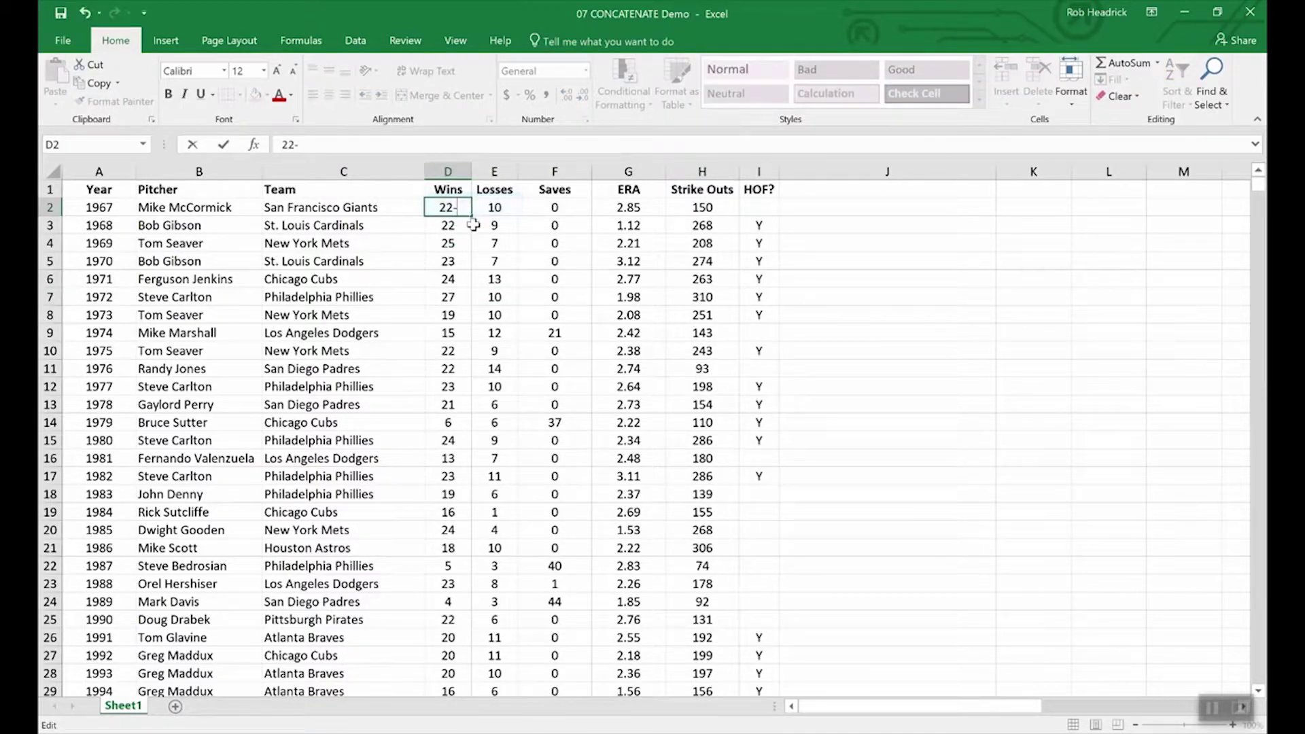
type("10")
key("BackSpace")
key("BackSpace")
key("BackSpace")
Step: Insert a blank column F before Saves and give it the heading W-L
key("ctrl+Return")
right_click(531, 171)
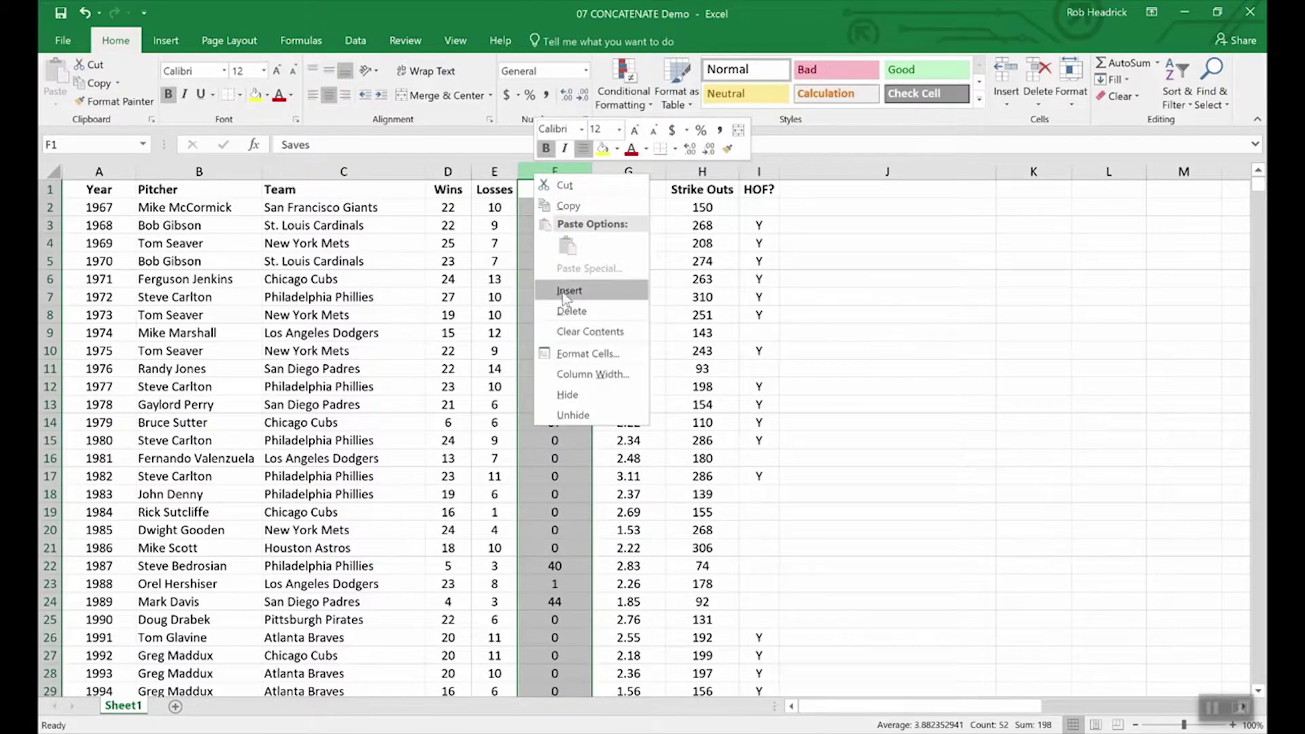
left_click(567, 291)
left_click(543, 188)
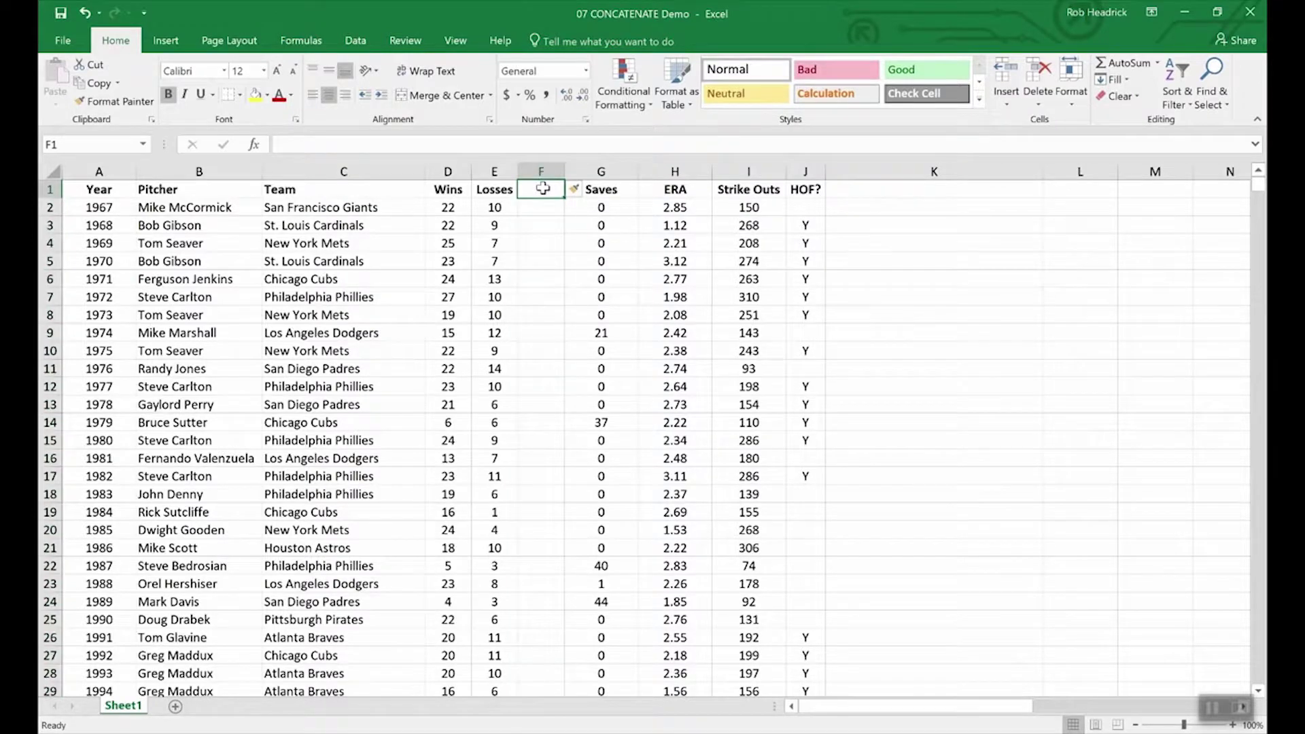
type("W")
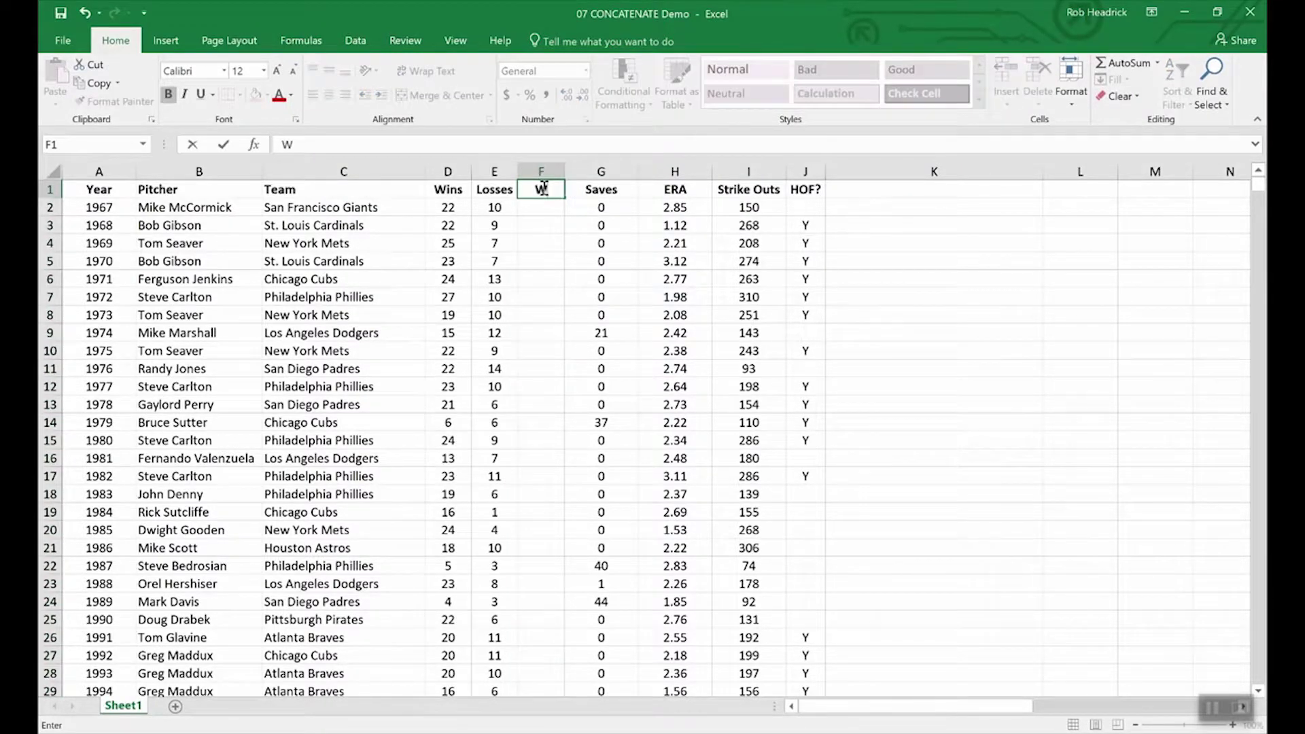
type("-L")
key("Return")
Step: Enter =CONCATENATE(D2,E2) in F2 to join the 1967 wins and losses
type("=")
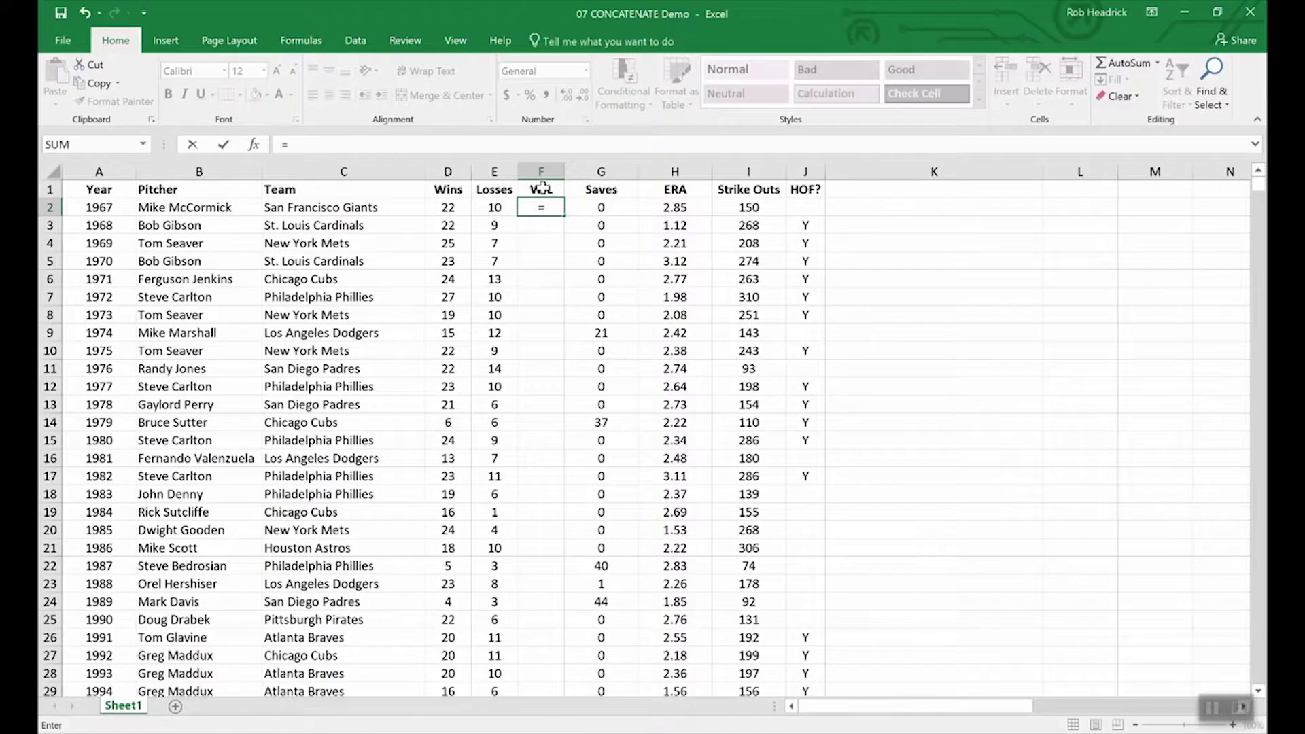
type("conc")
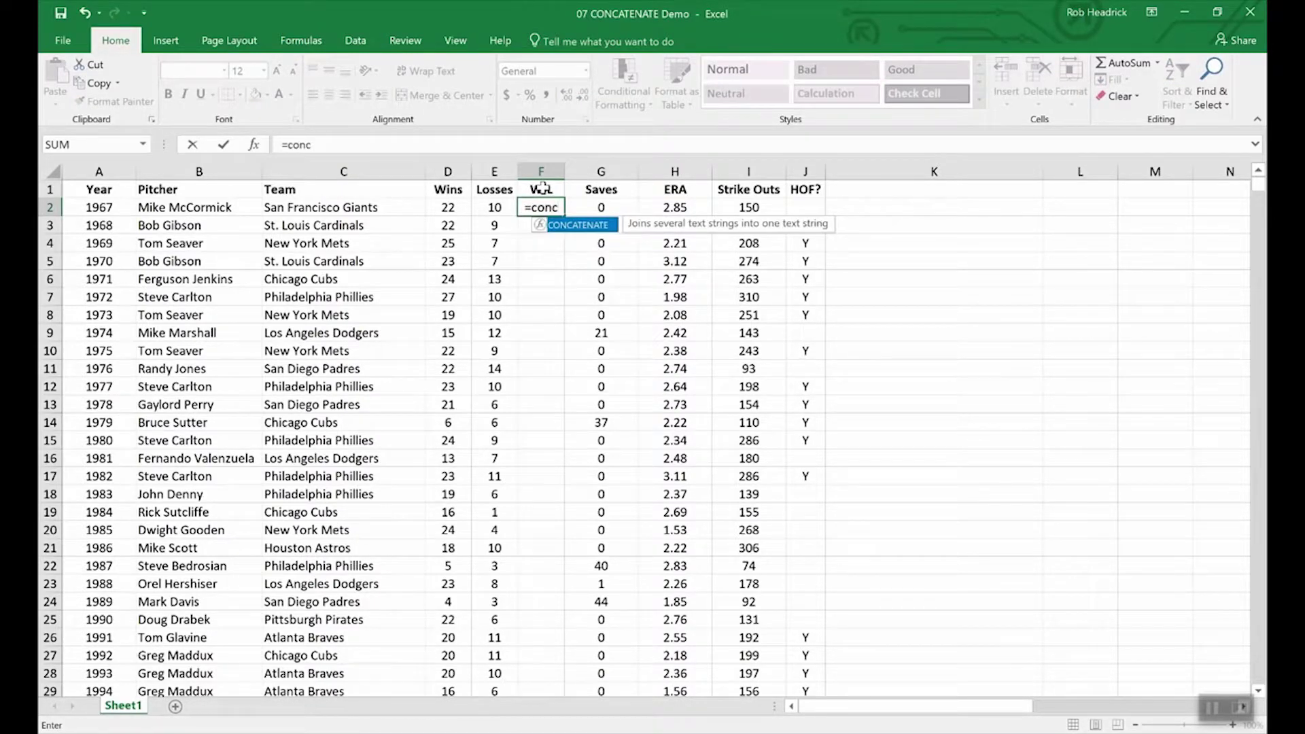
double_click(584, 228)
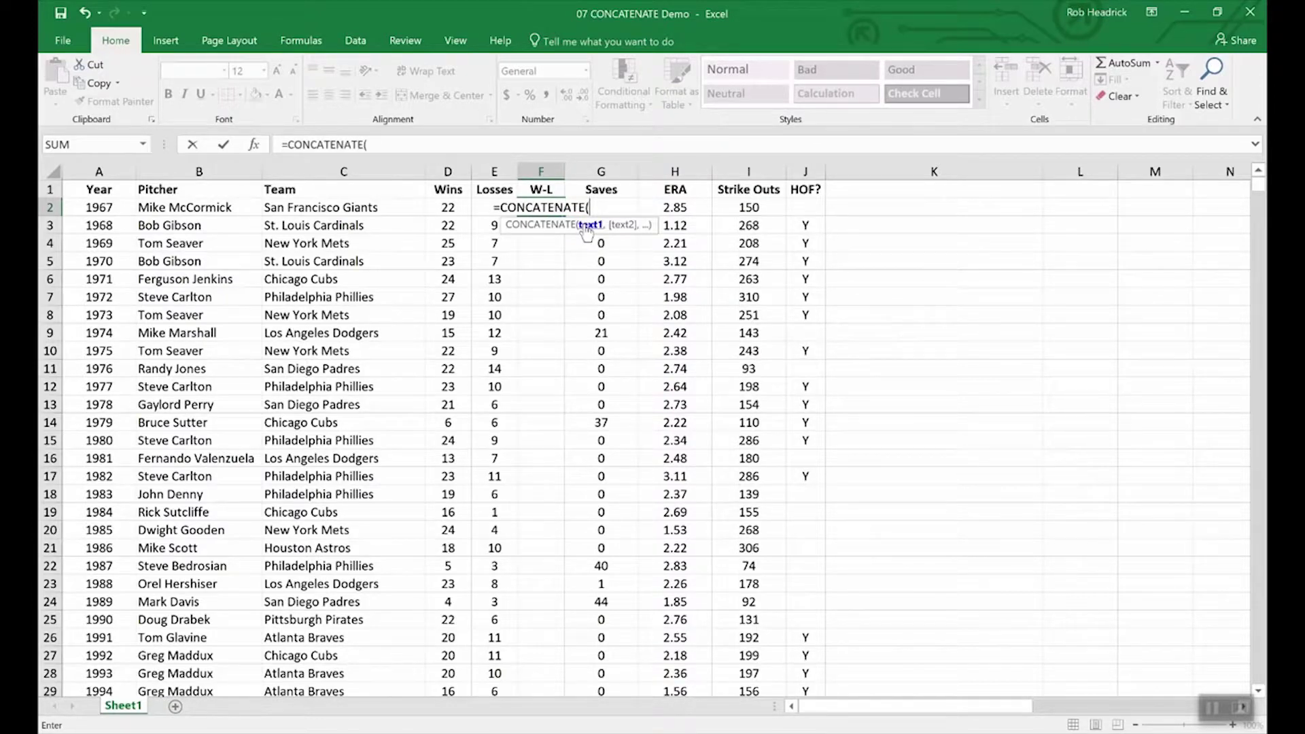
left_click(447, 209)
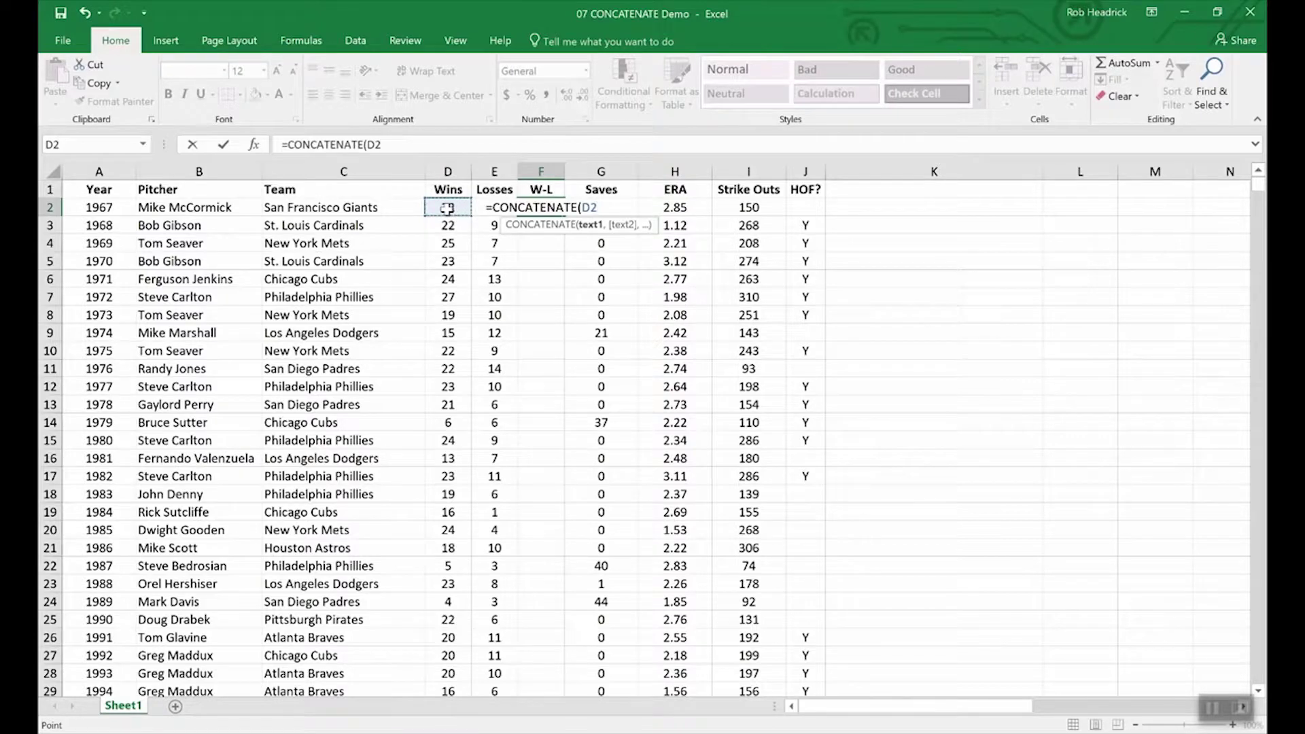
type(",")
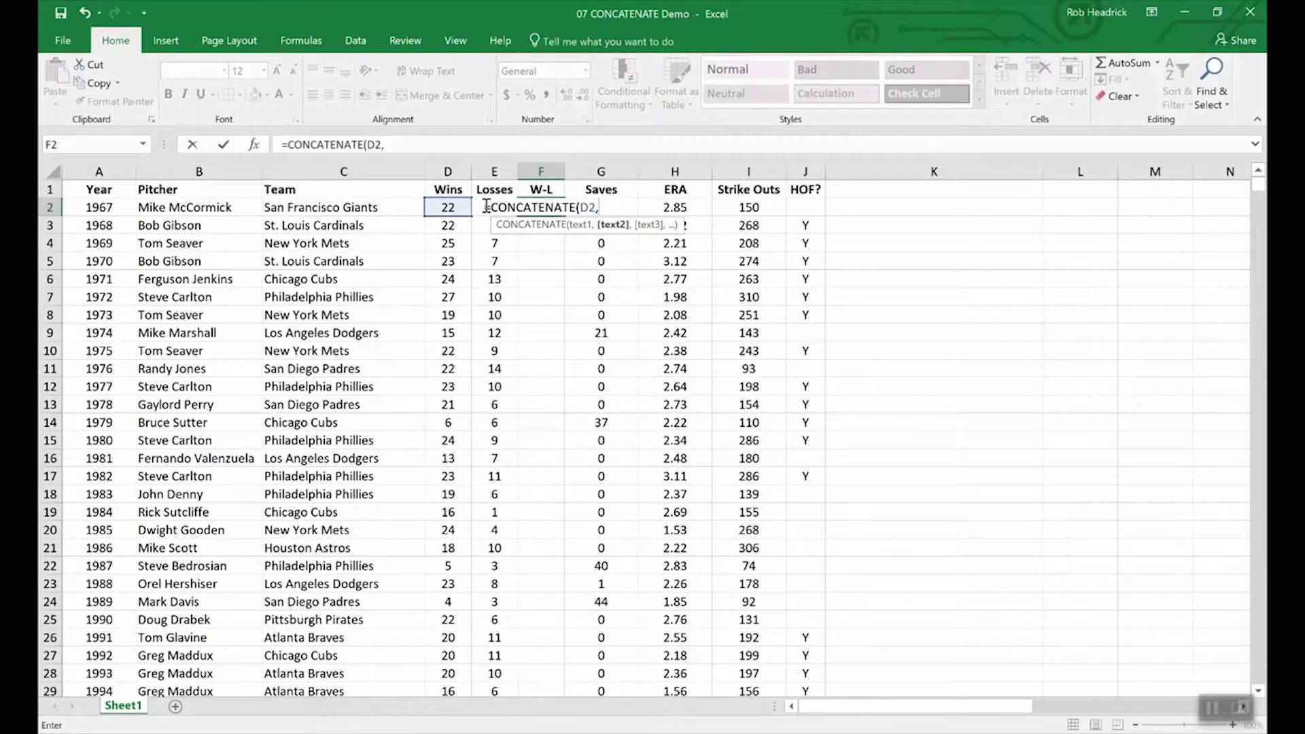
type("e2")
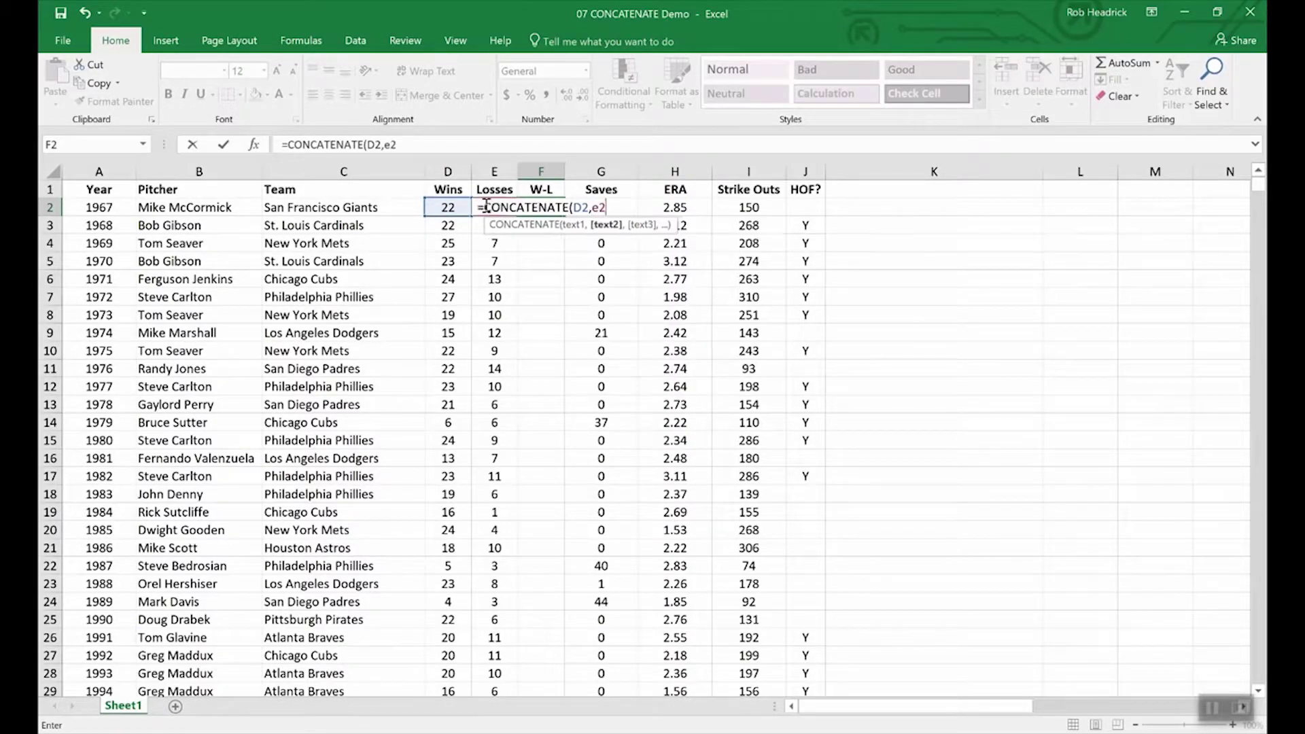
type(")")
key("Return")
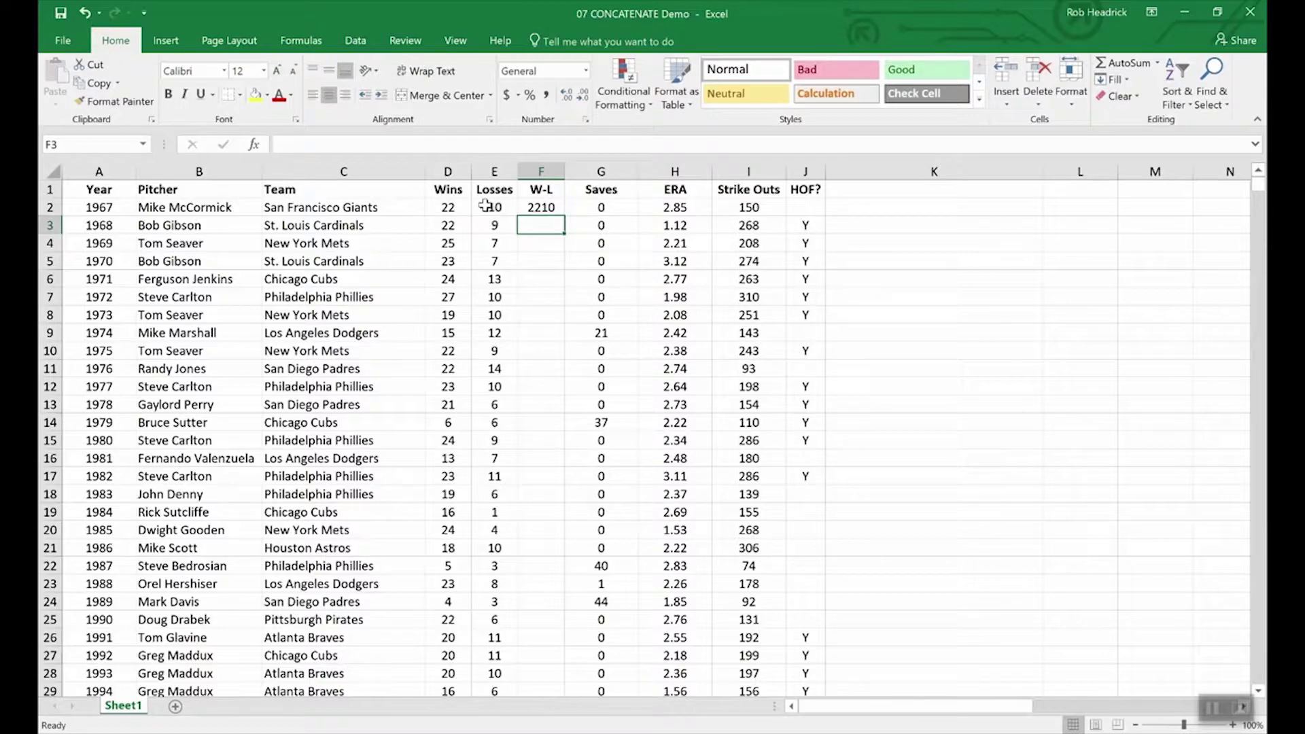
left_click(543, 208)
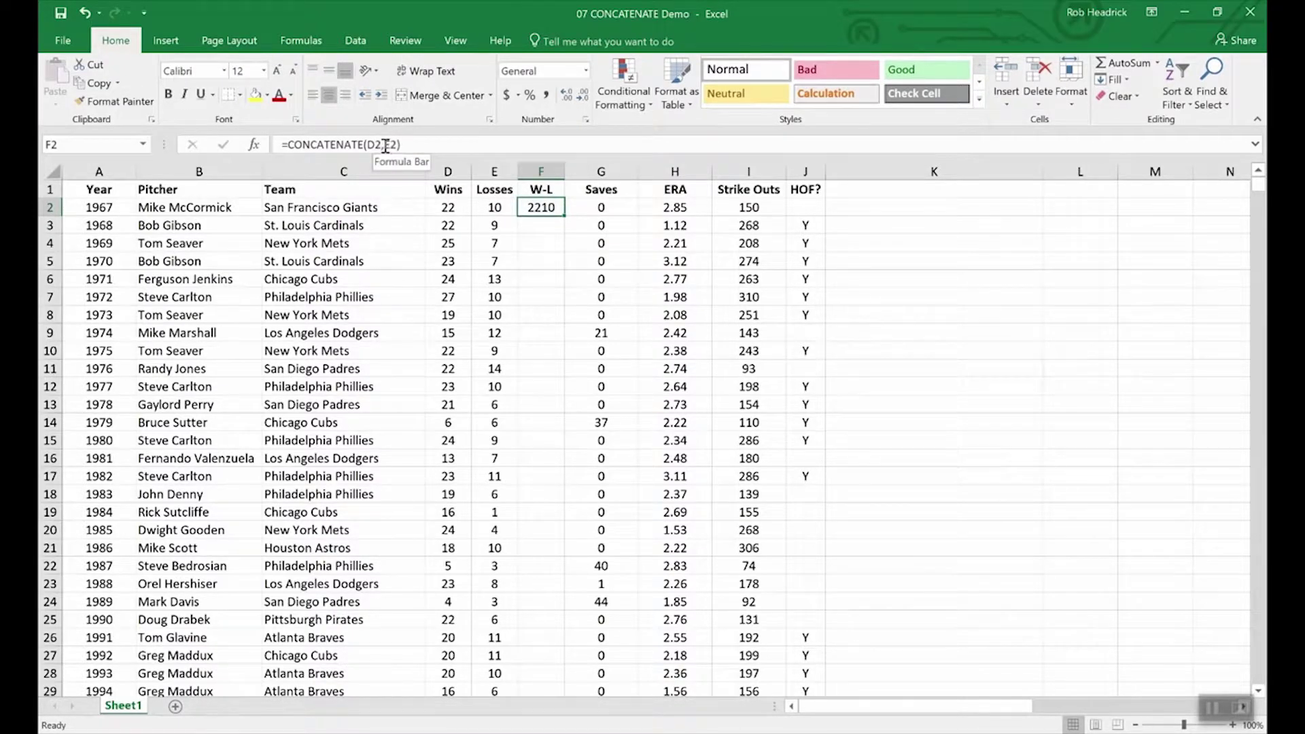
Step: Add "-", between D2 and E2 in F2's CONCATENATE formula
left_click(385, 146)
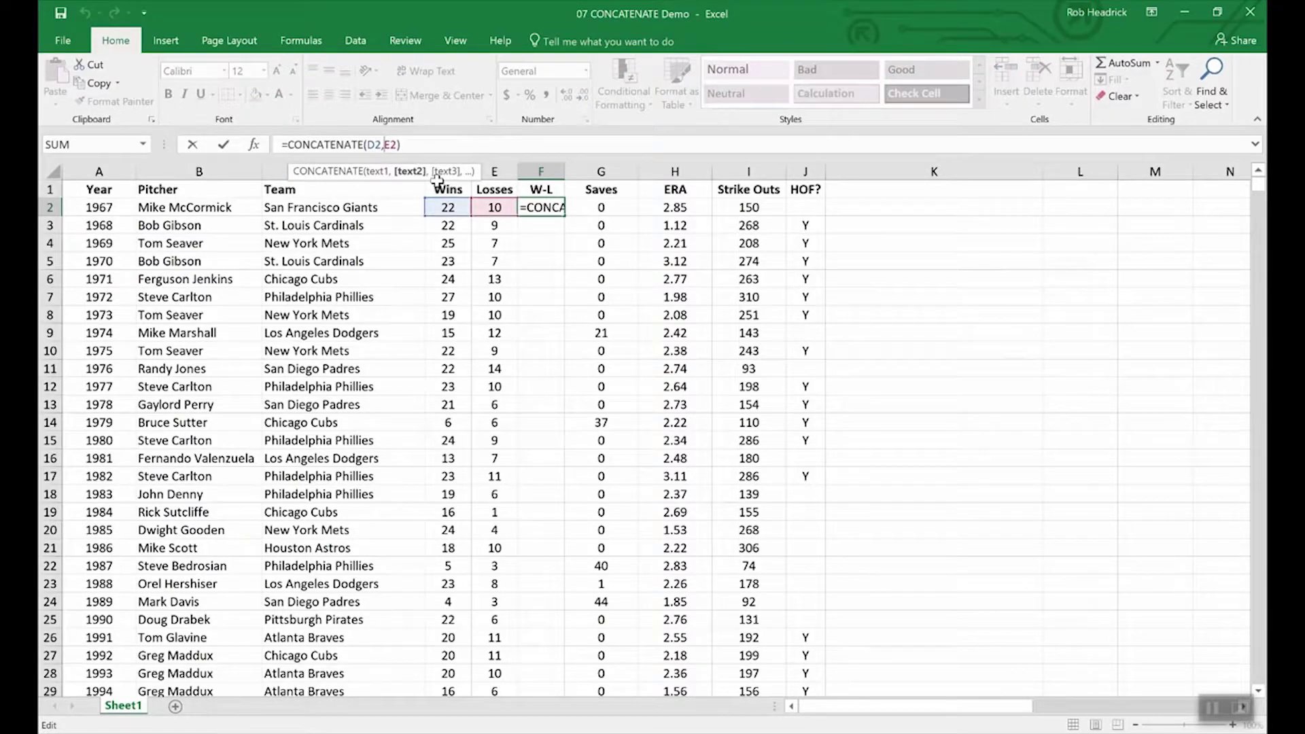
type("\"")
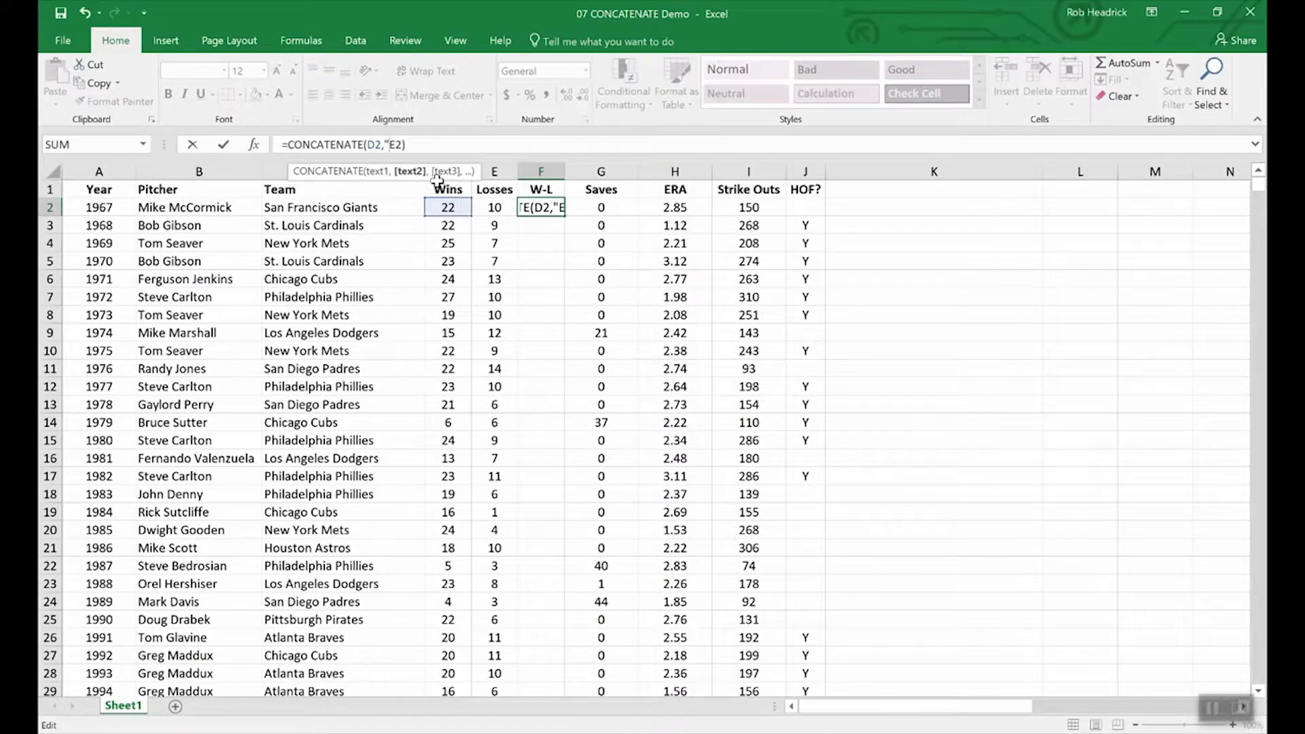
type("-\",")
Step: Commit the hyphenated formula and fill it down from F2 to F11
key("Return")
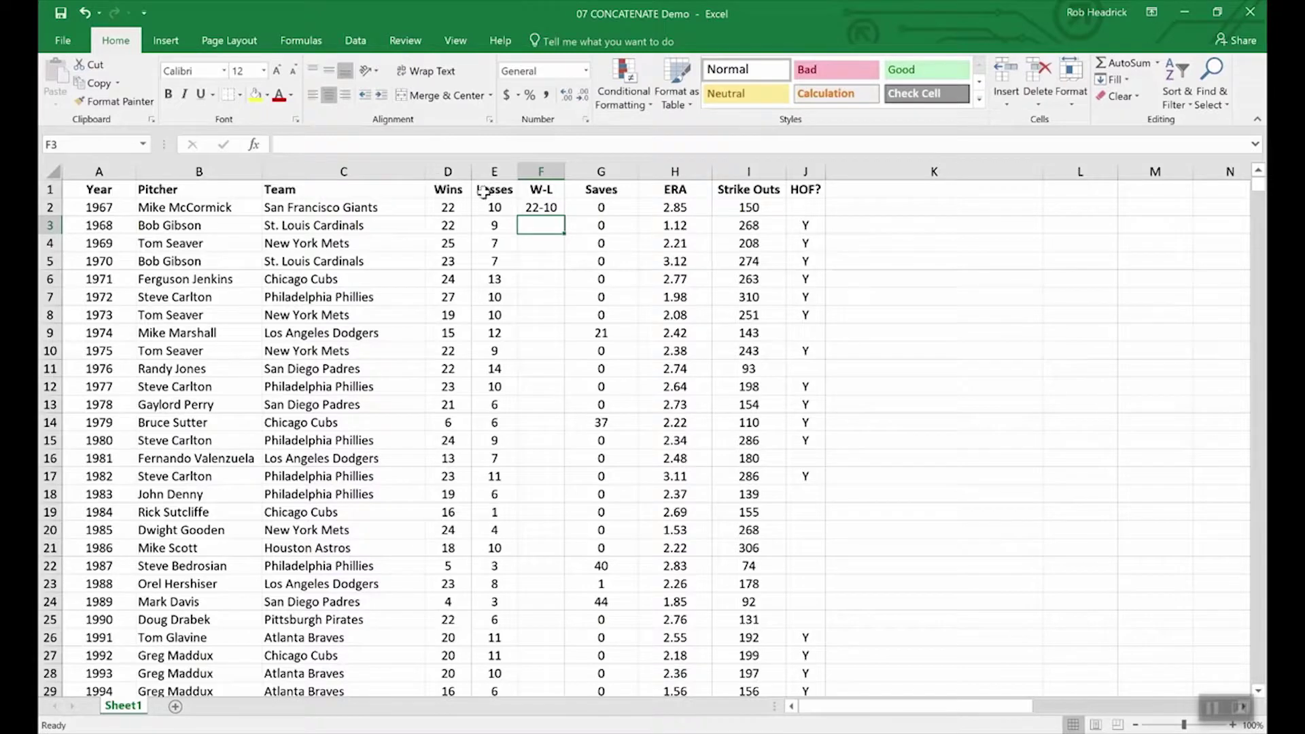
left_click(540, 208)
left_click_drag(562, 217, 554, 378)
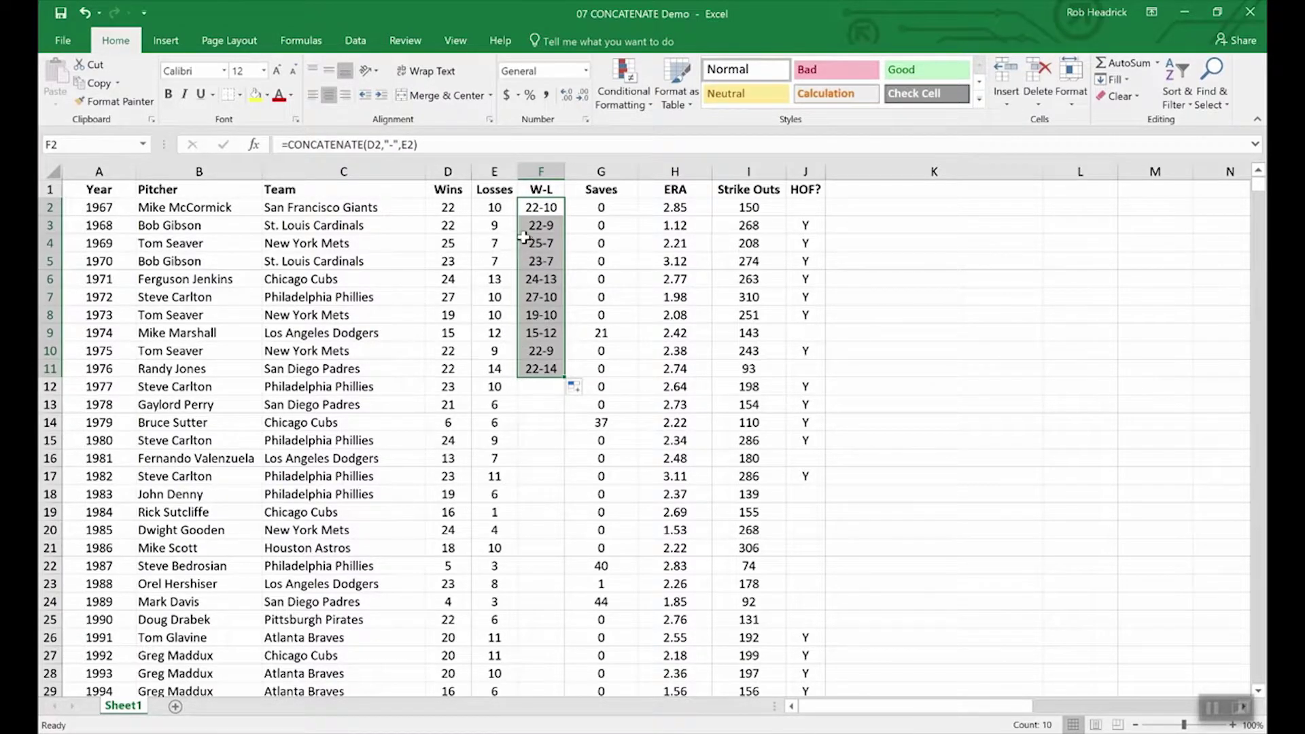
left_click(448, 189)
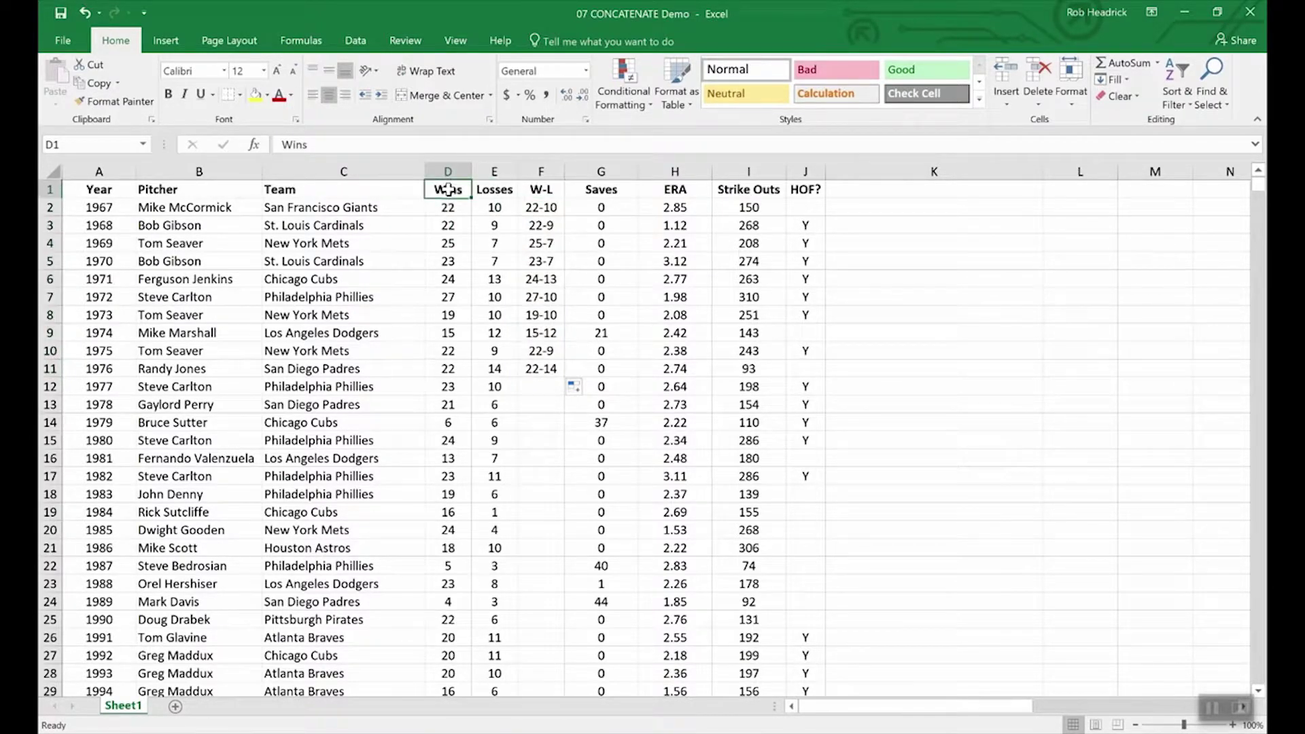
left_click(446, 169)
left_click_drag(446, 169, 489, 169)
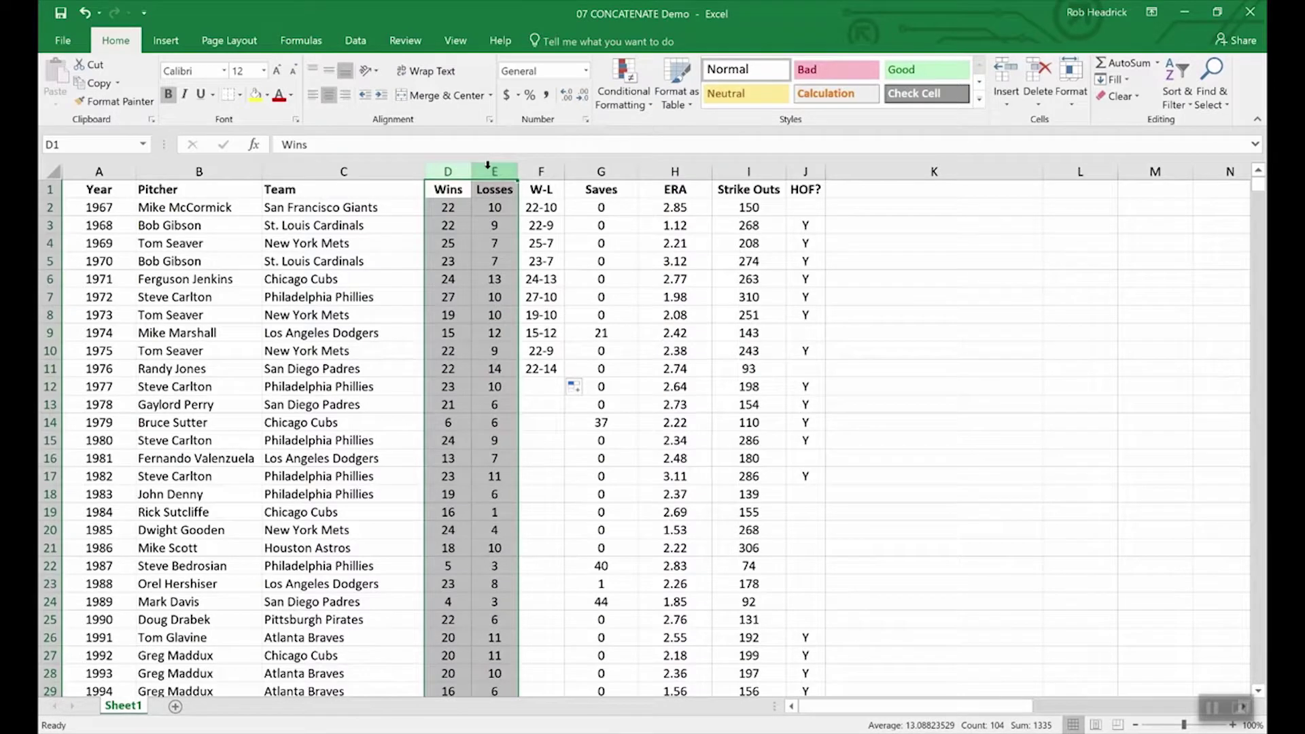
right_click(489, 170)
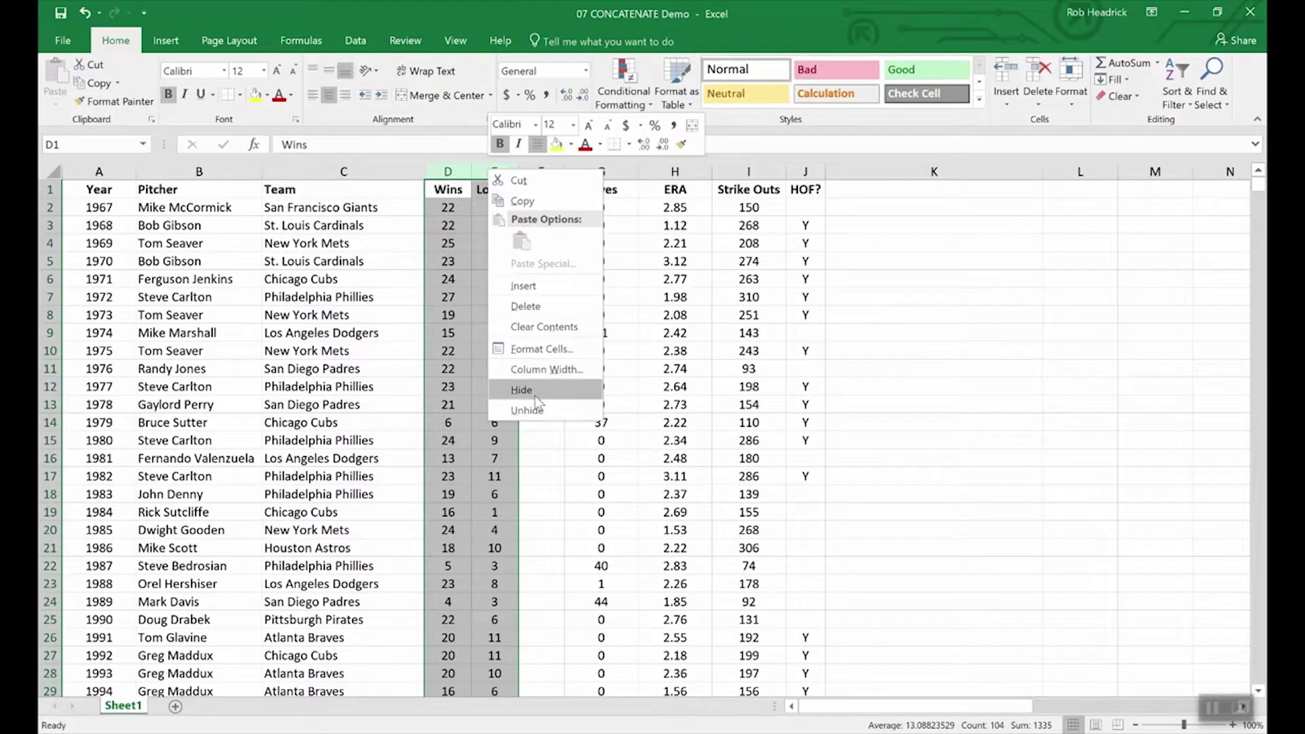
key("Escape")
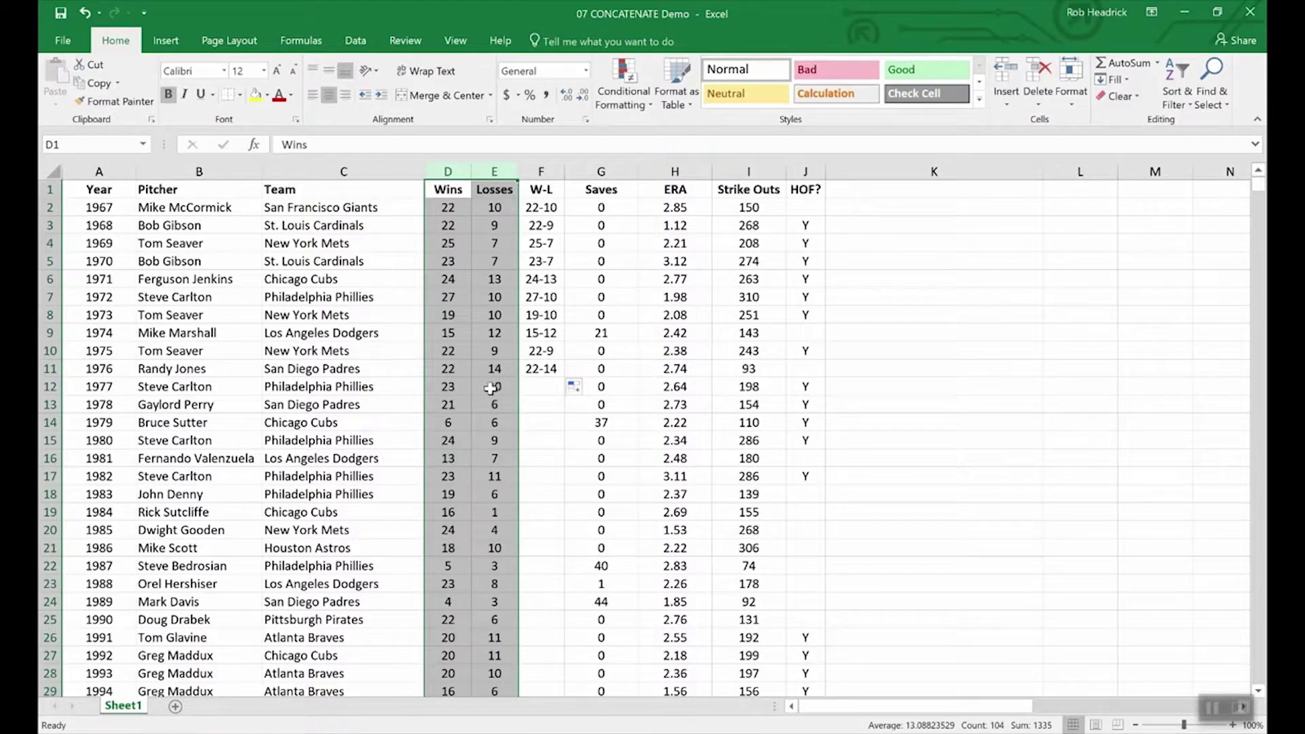
left_click(471, 373)
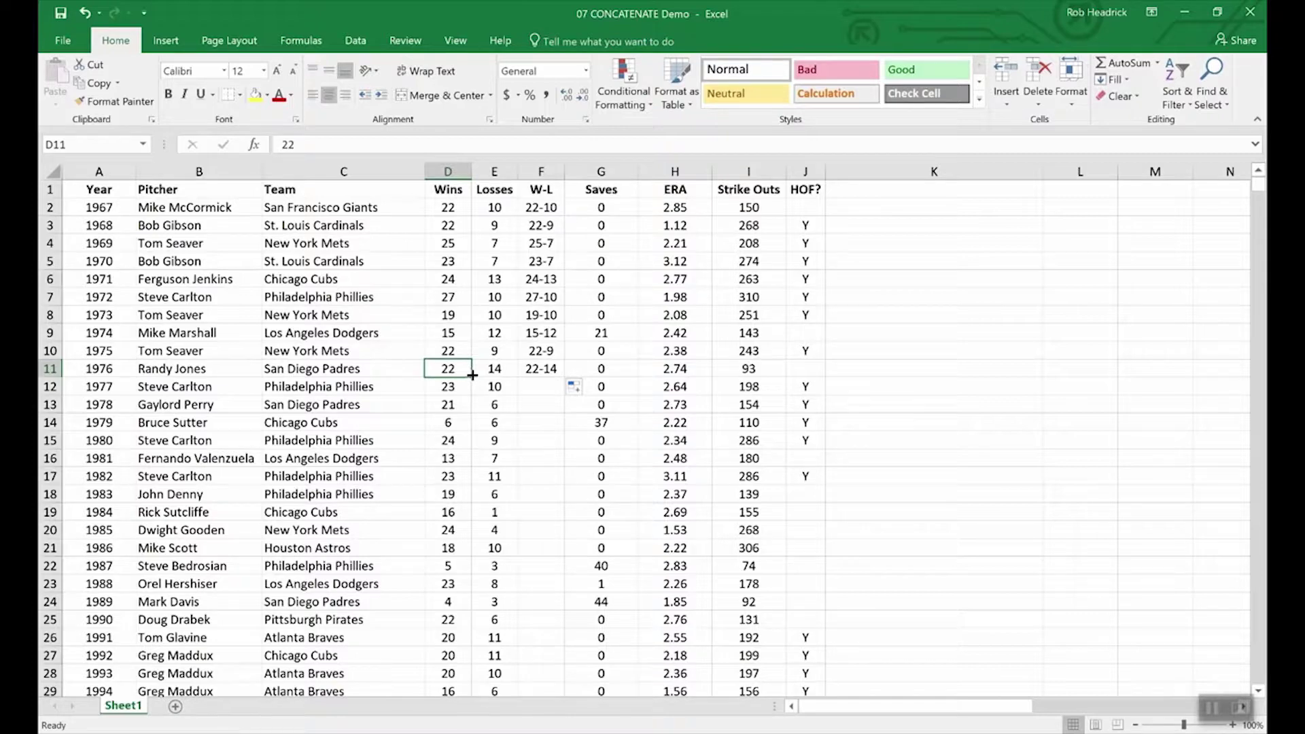
right_click(588, 168)
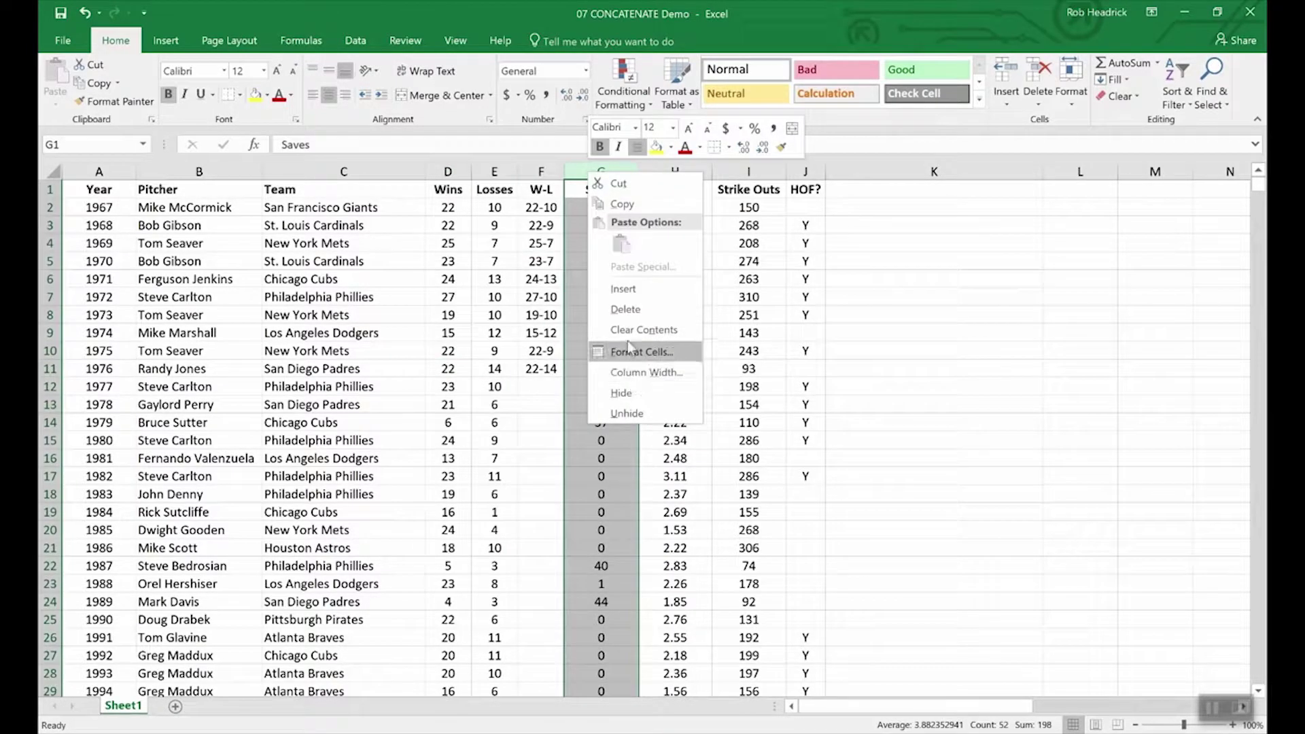
Step: Insert a new column G and copy the W-L records in F2:F11
left_click(629, 286)
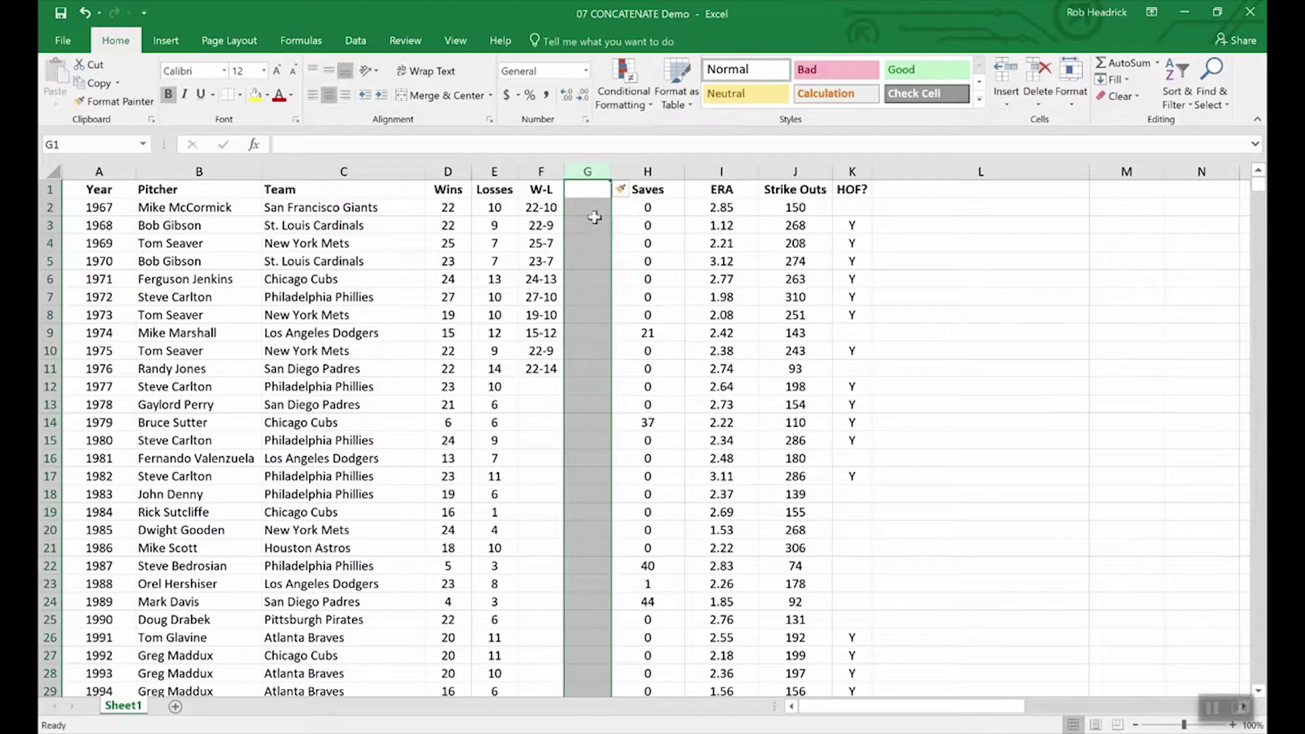
left_click(583, 189)
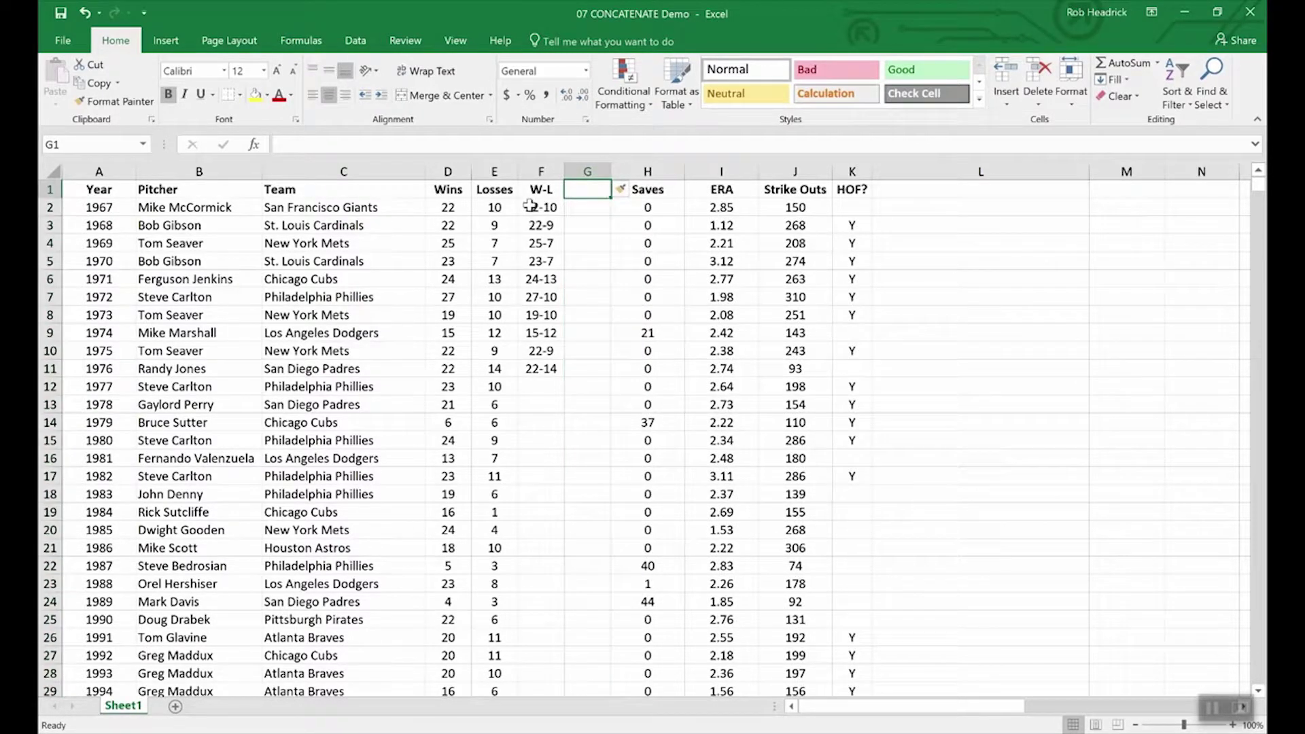
left_click_drag(541, 207, 542, 370)
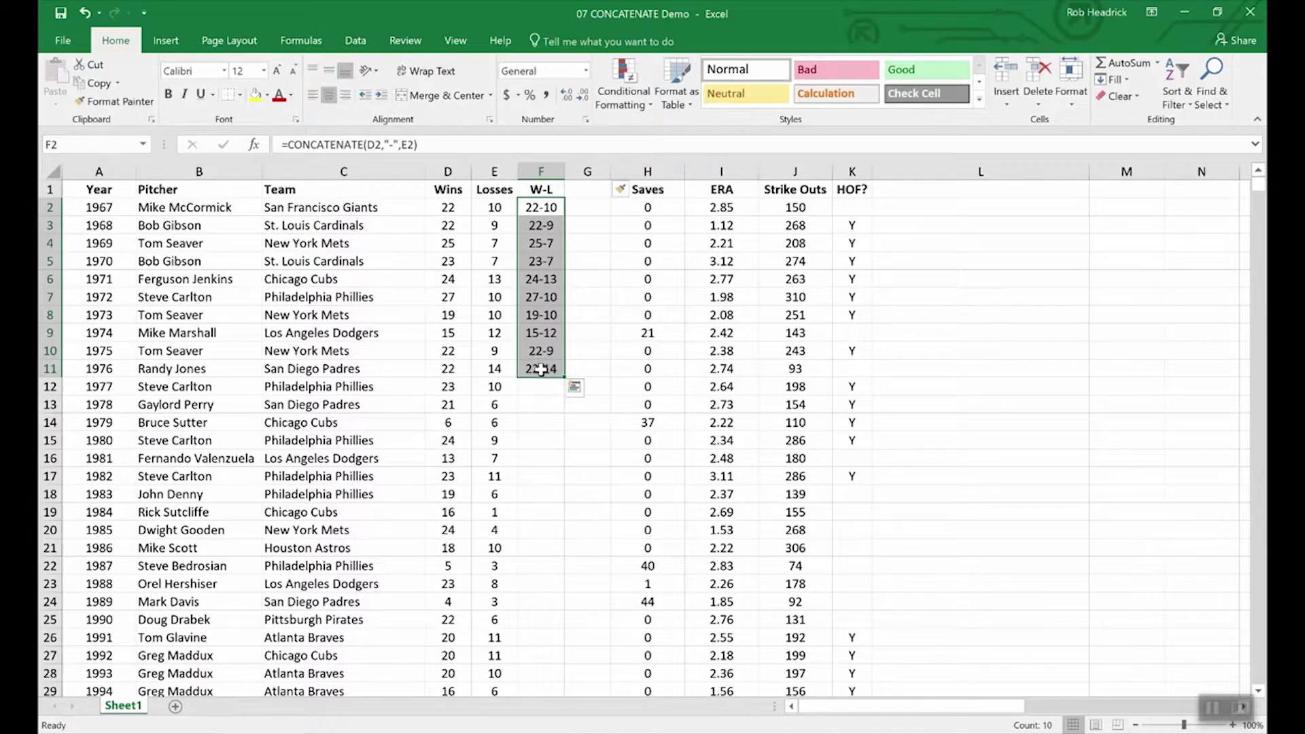
key("ctrl+c")
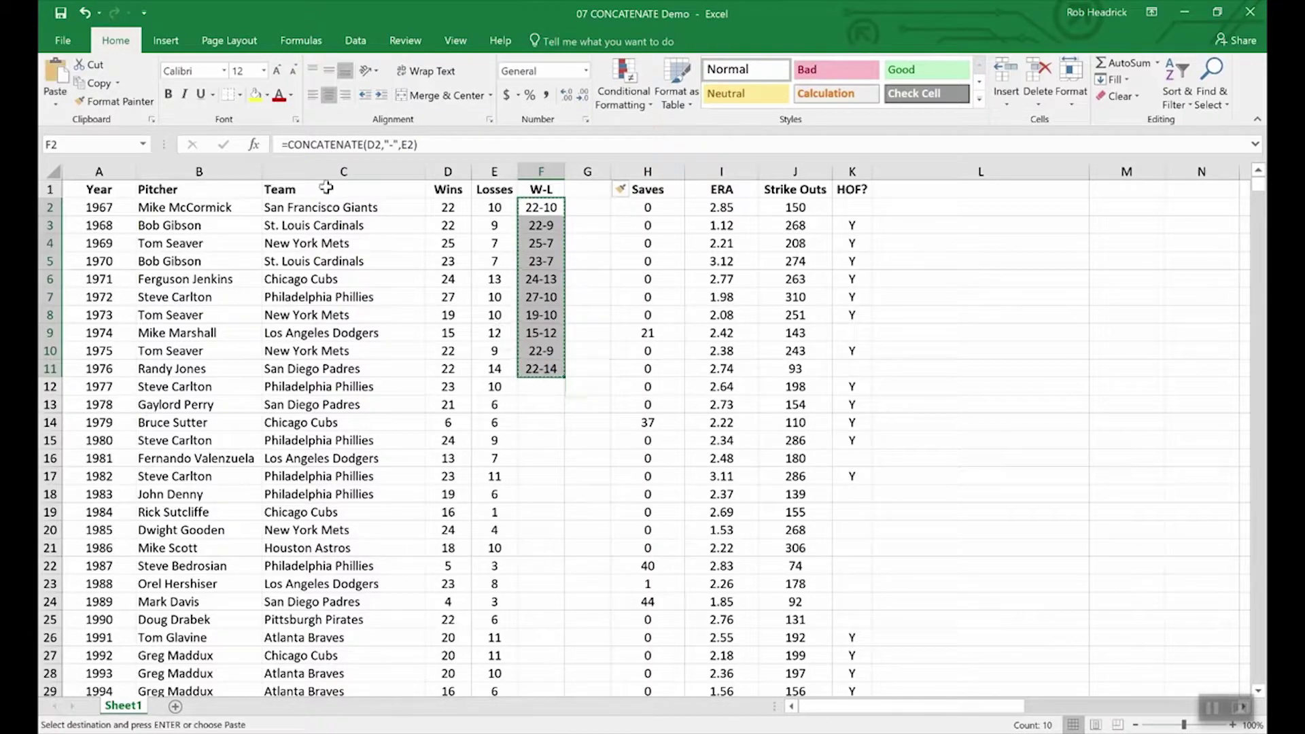
Step: Paste the records into G2:G11 as plain values, confirming G5 holds 23-7
left_click(56, 104)
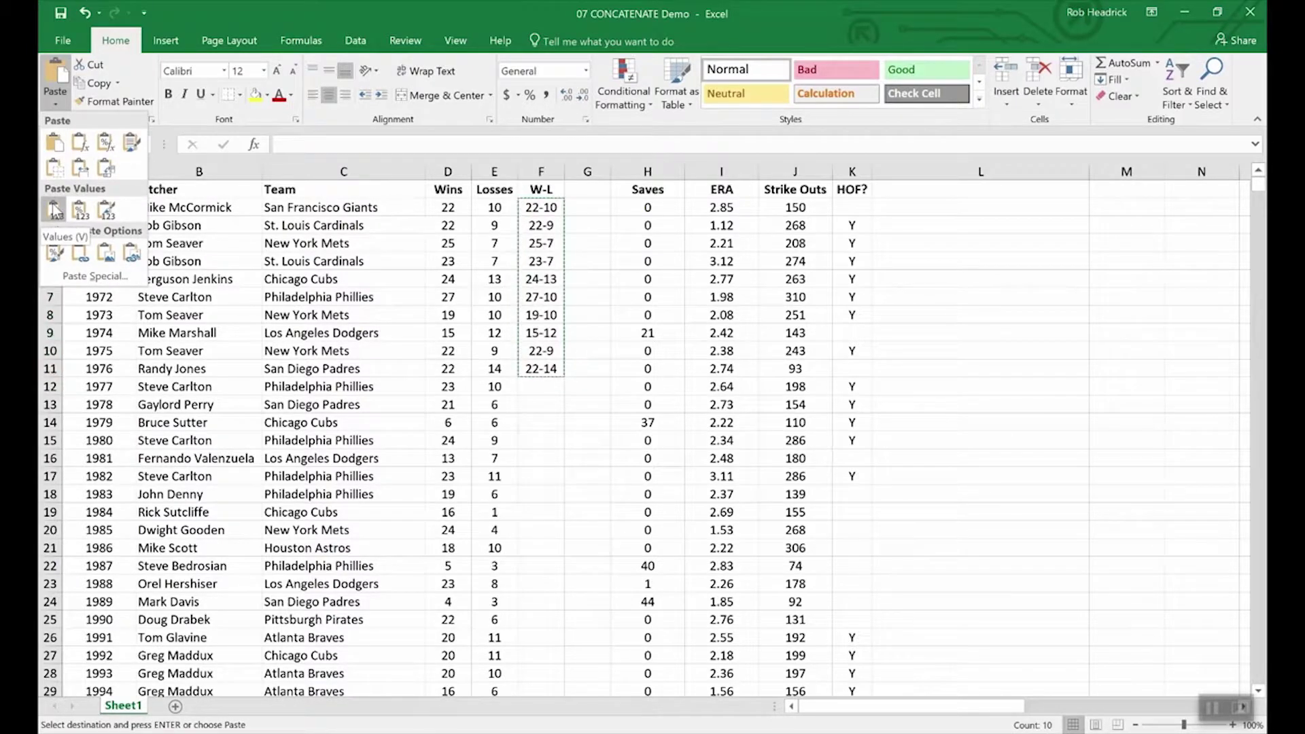
left_click(588, 199)
left_click_drag(588, 198, 591, 375)
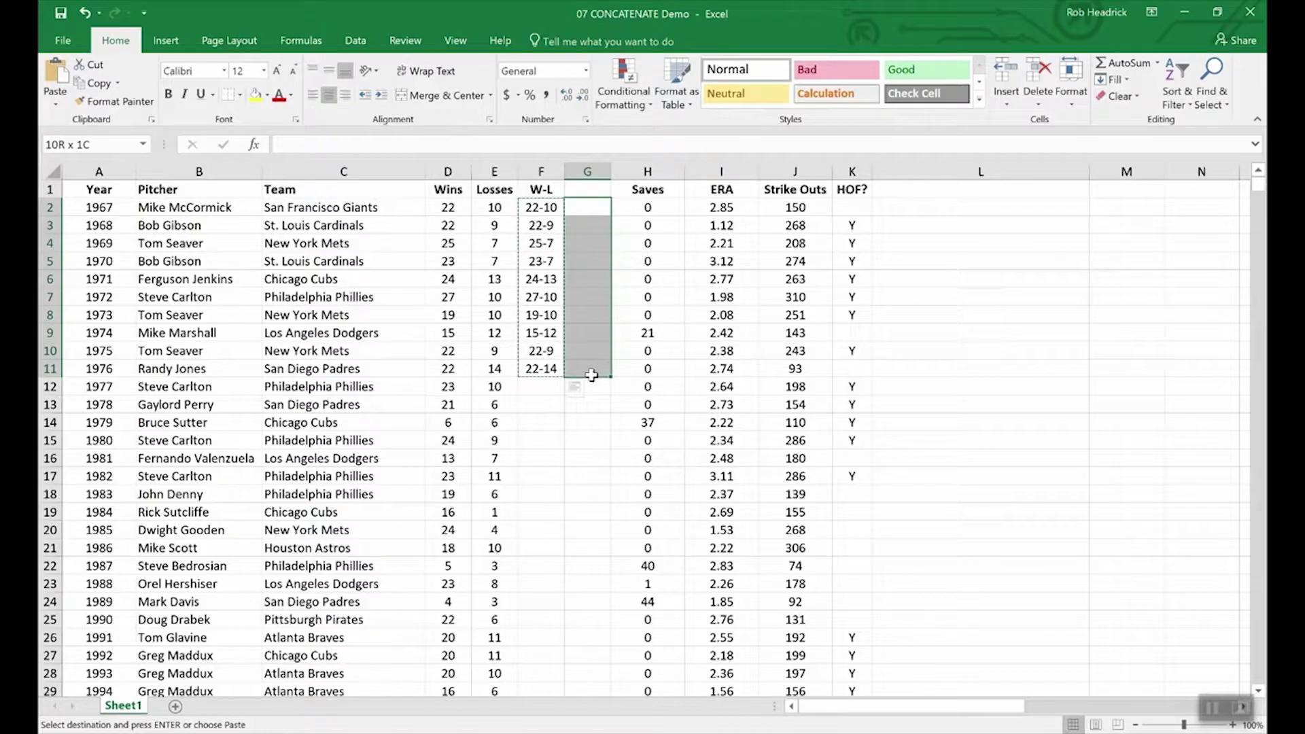
left_click(56, 104)
left_click(54, 211)
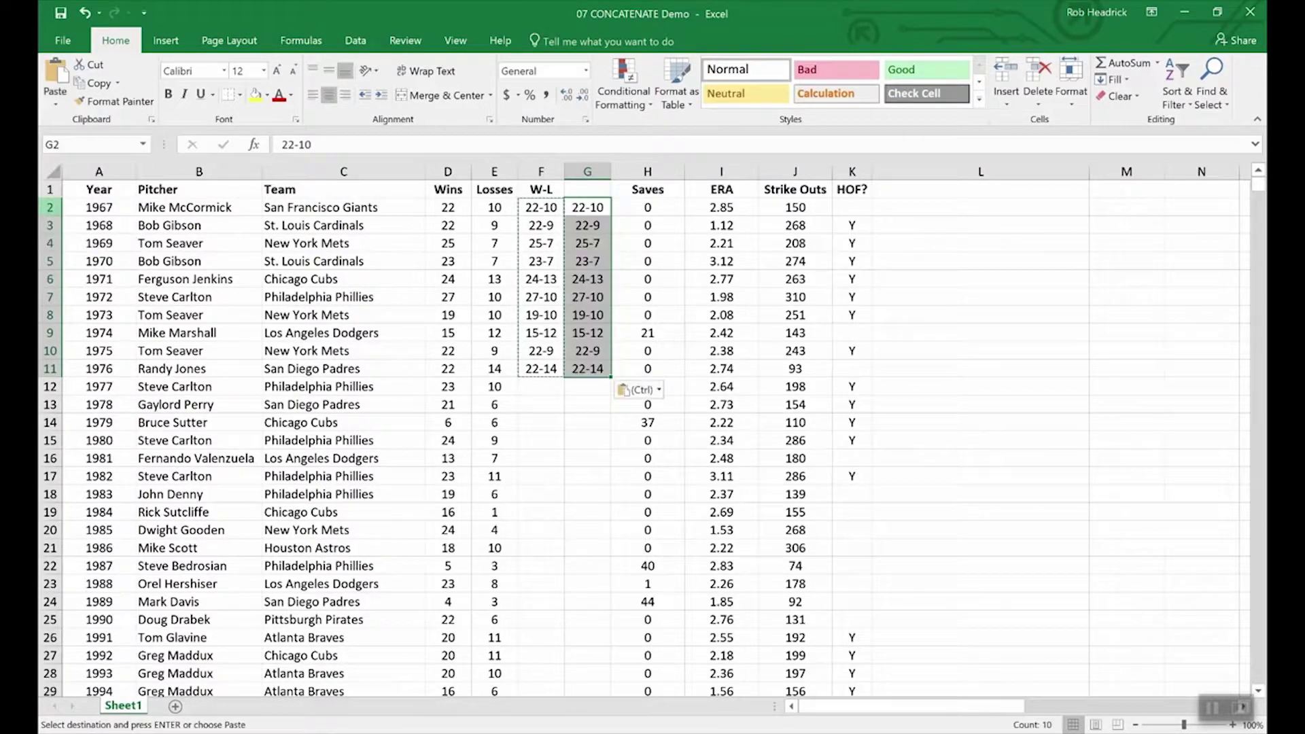
left_click(583, 409)
left_click(532, 258)
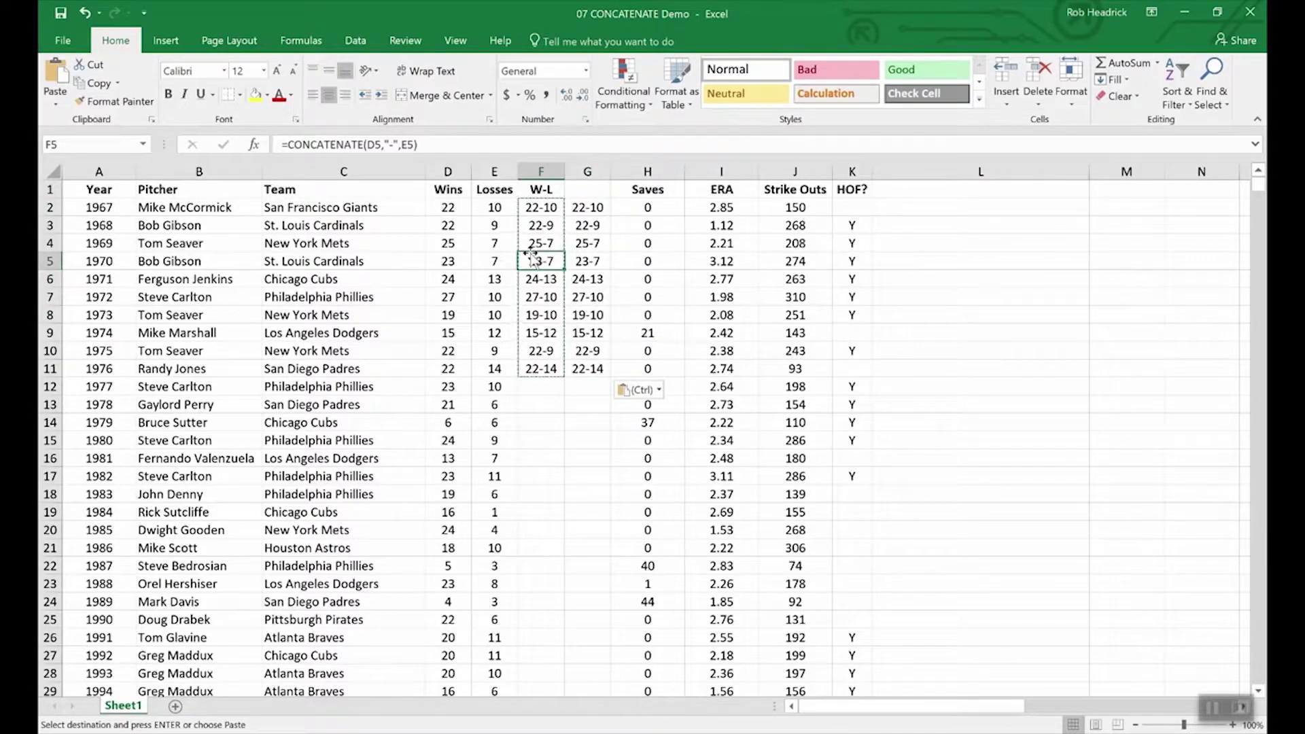
left_click(586, 261)
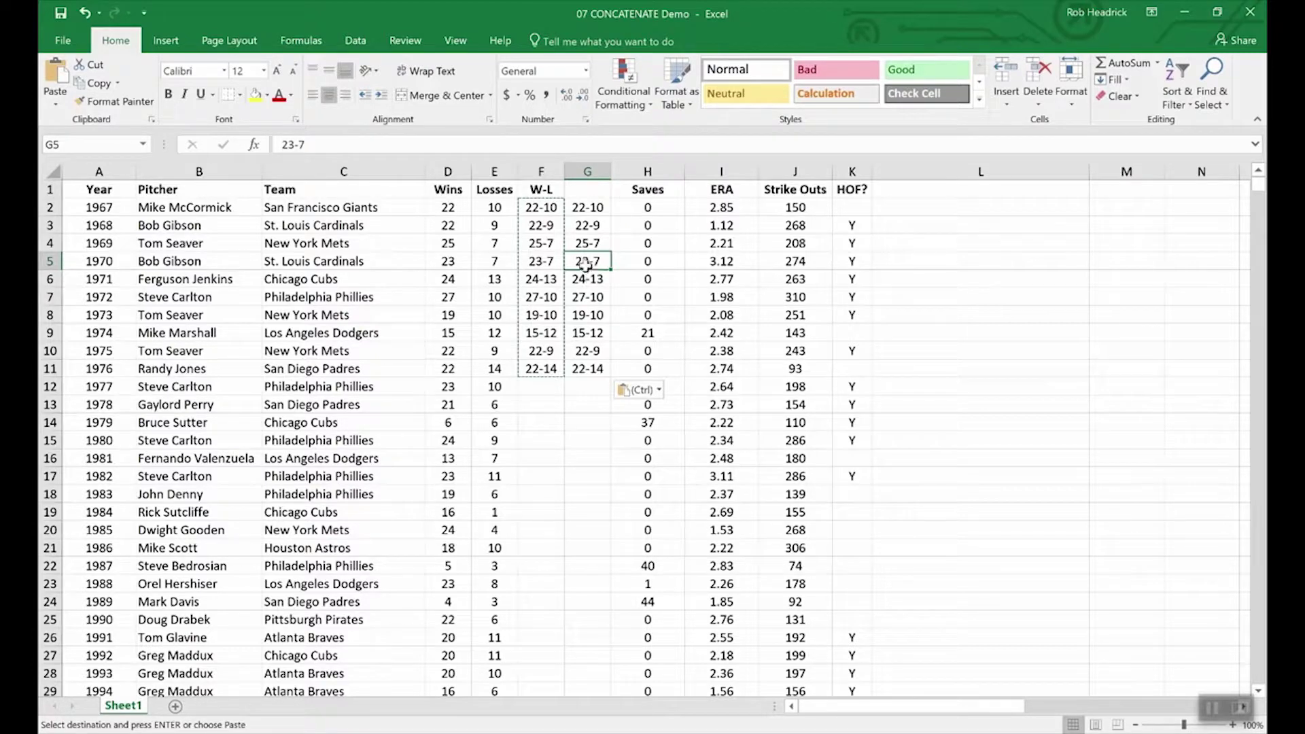
Step: Inspect the 1977–1979 Wins and Losses values in the pitcher table
left_click(443, 422)
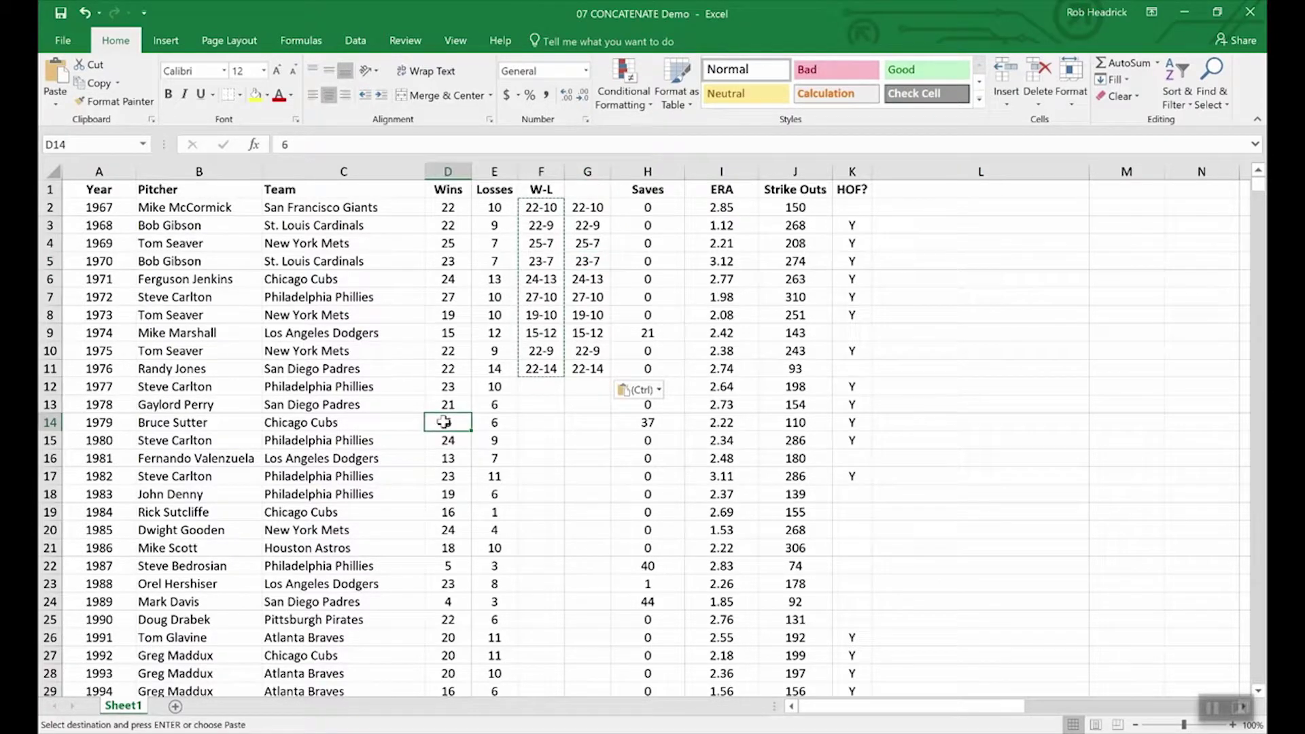
left_click(449, 403)
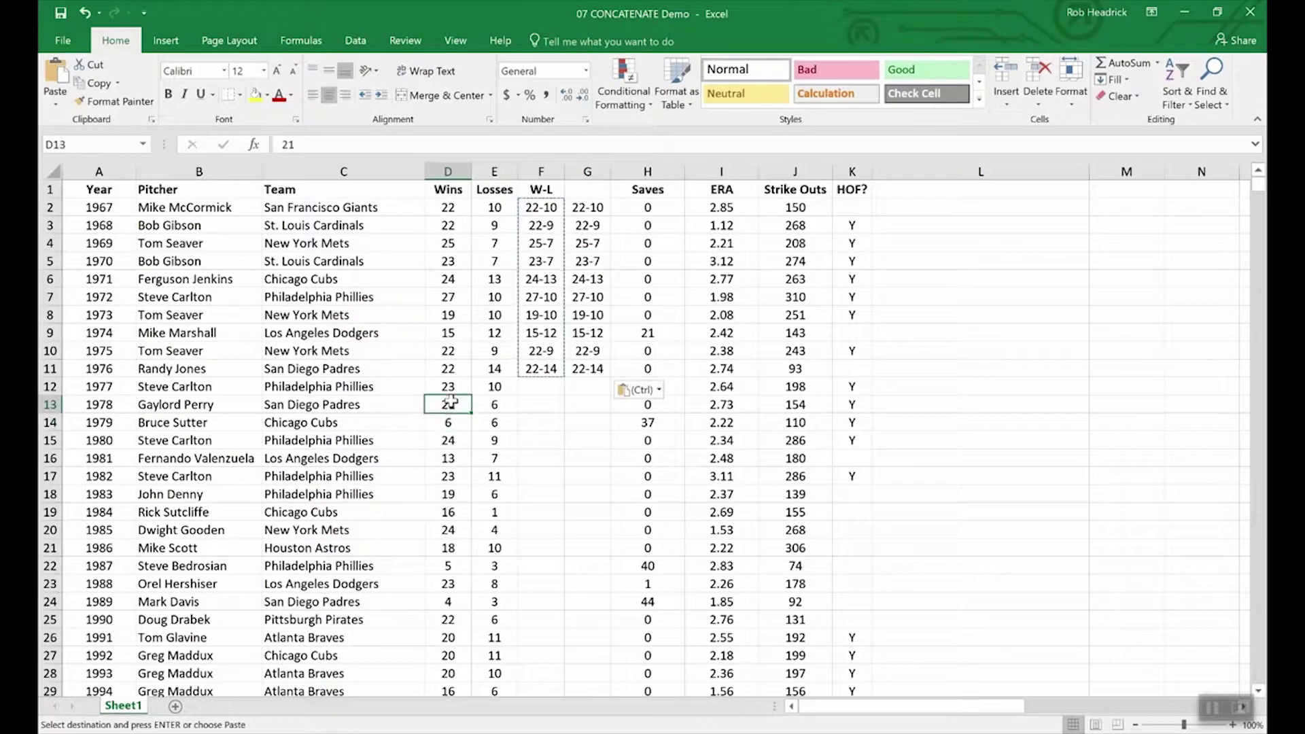
left_click(508, 405)
left_click(501, 386)
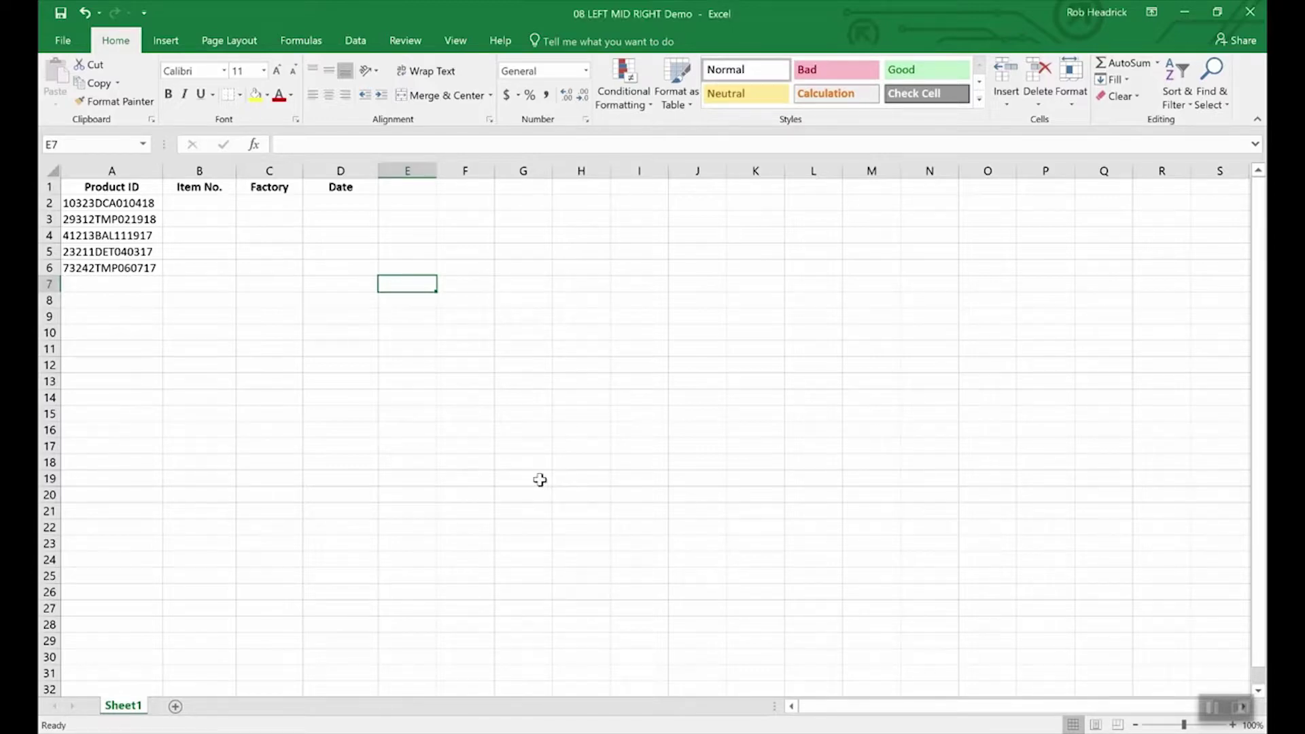
left_click(140, 204)
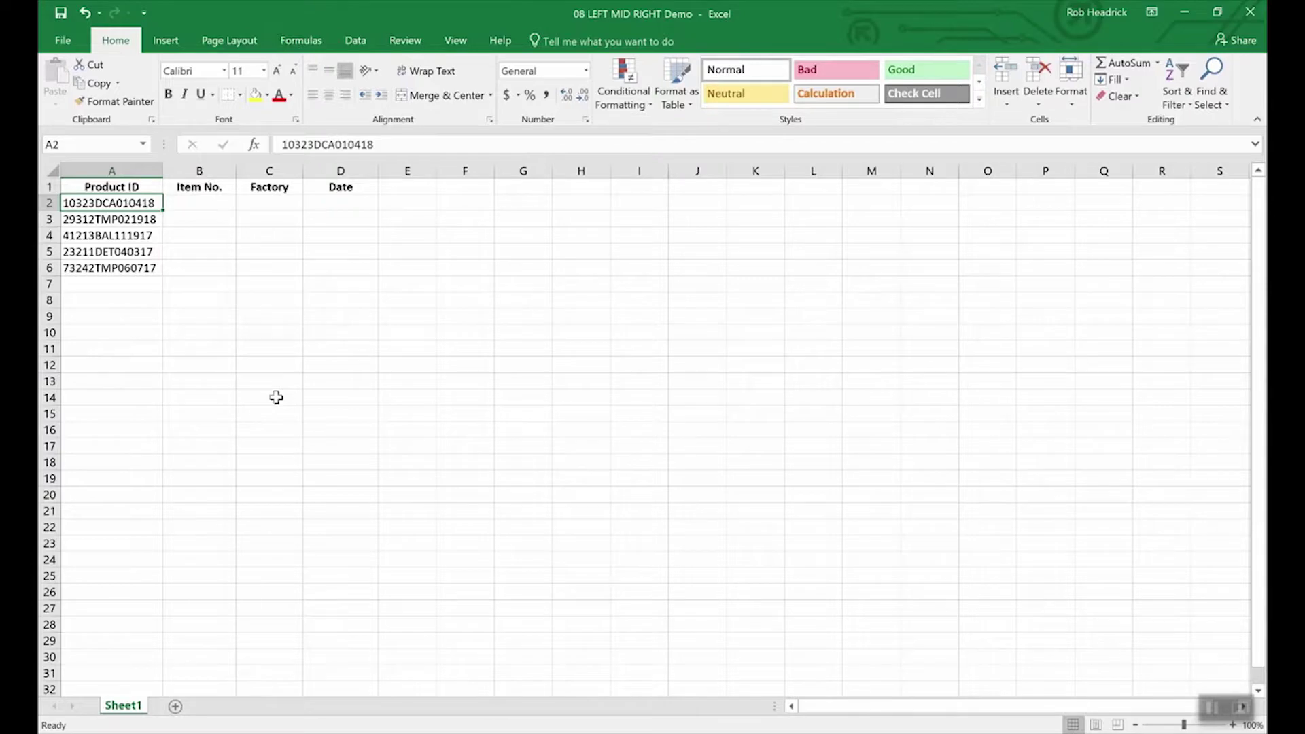
Step: Enter =RIGHT(A2,6) in D2 to return the date code 010418, then recheck the formula
left_click(345, 205)
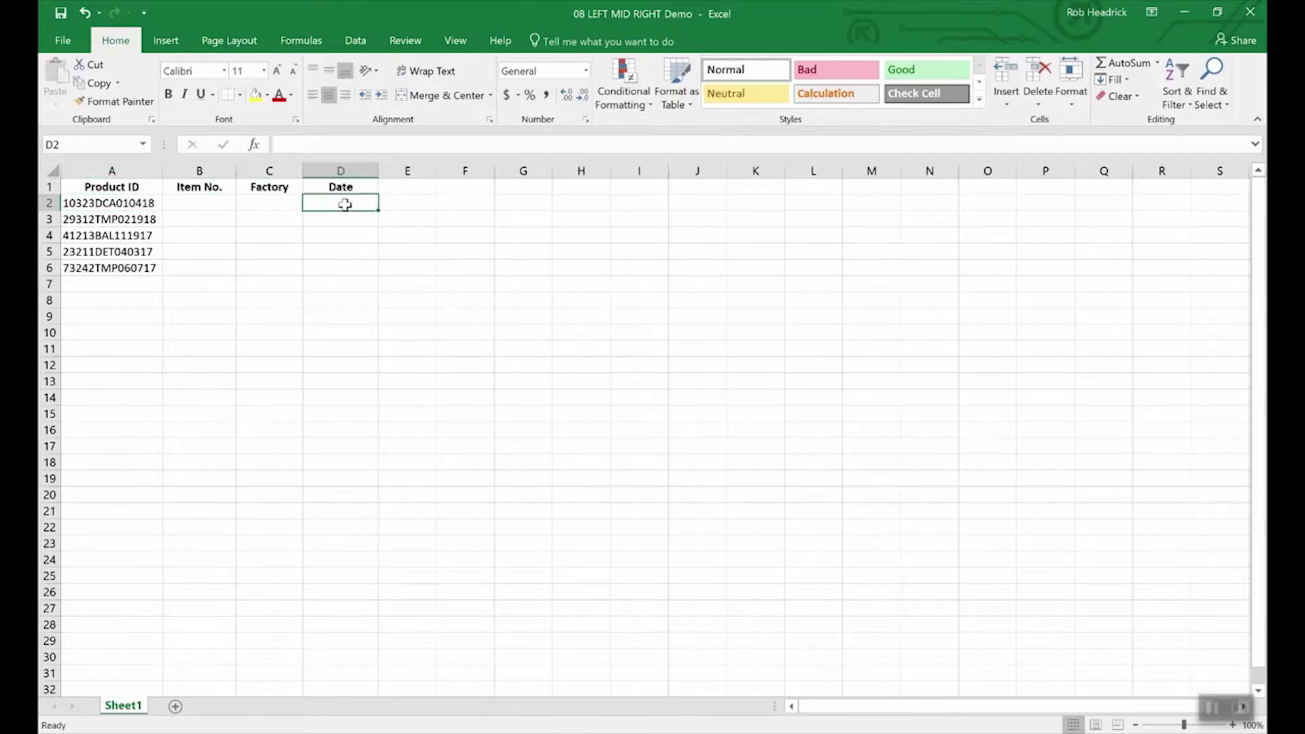
type("=righ")
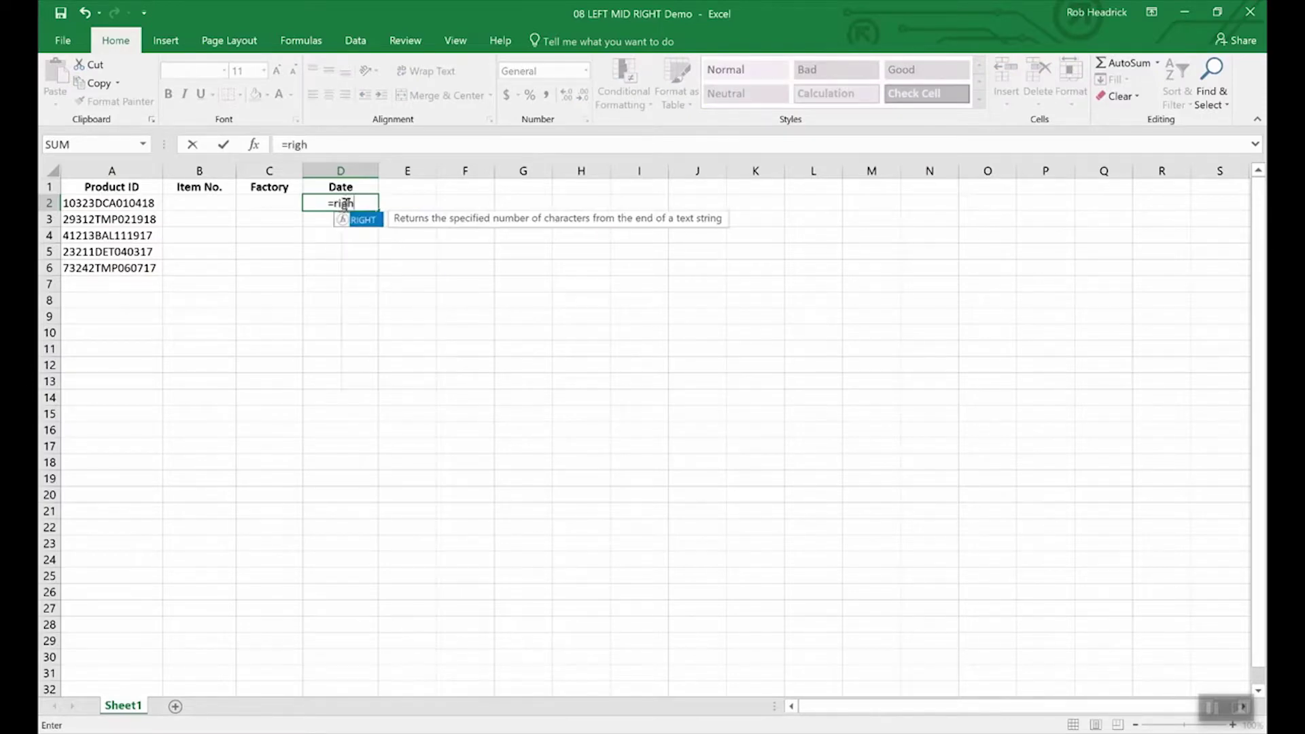
type("t(")
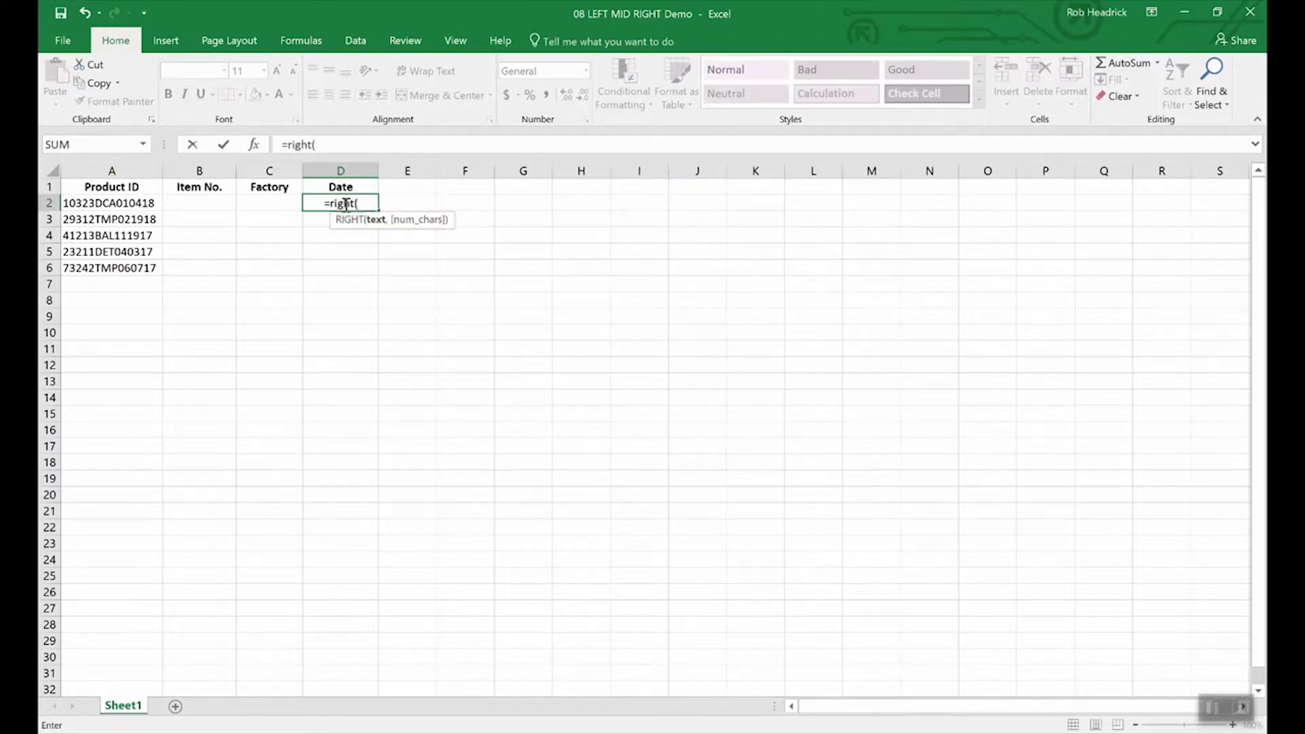
type("a2")
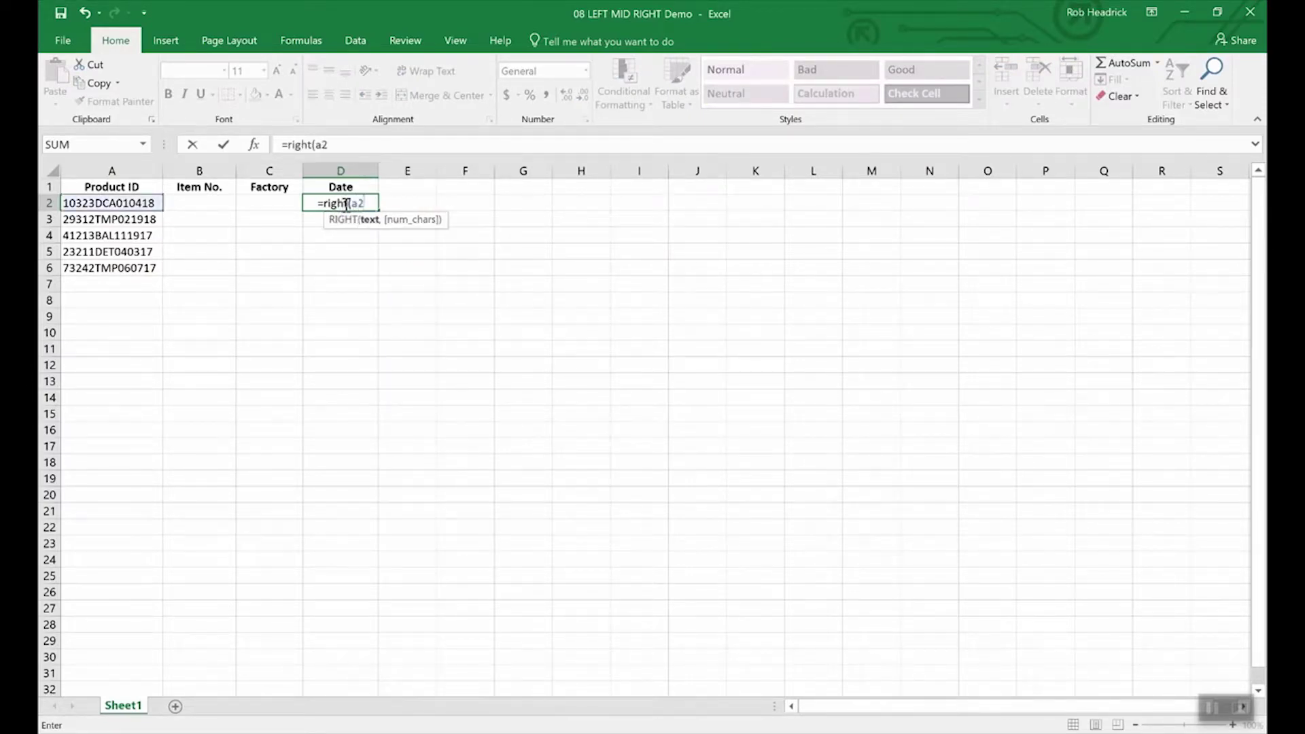
type(",")
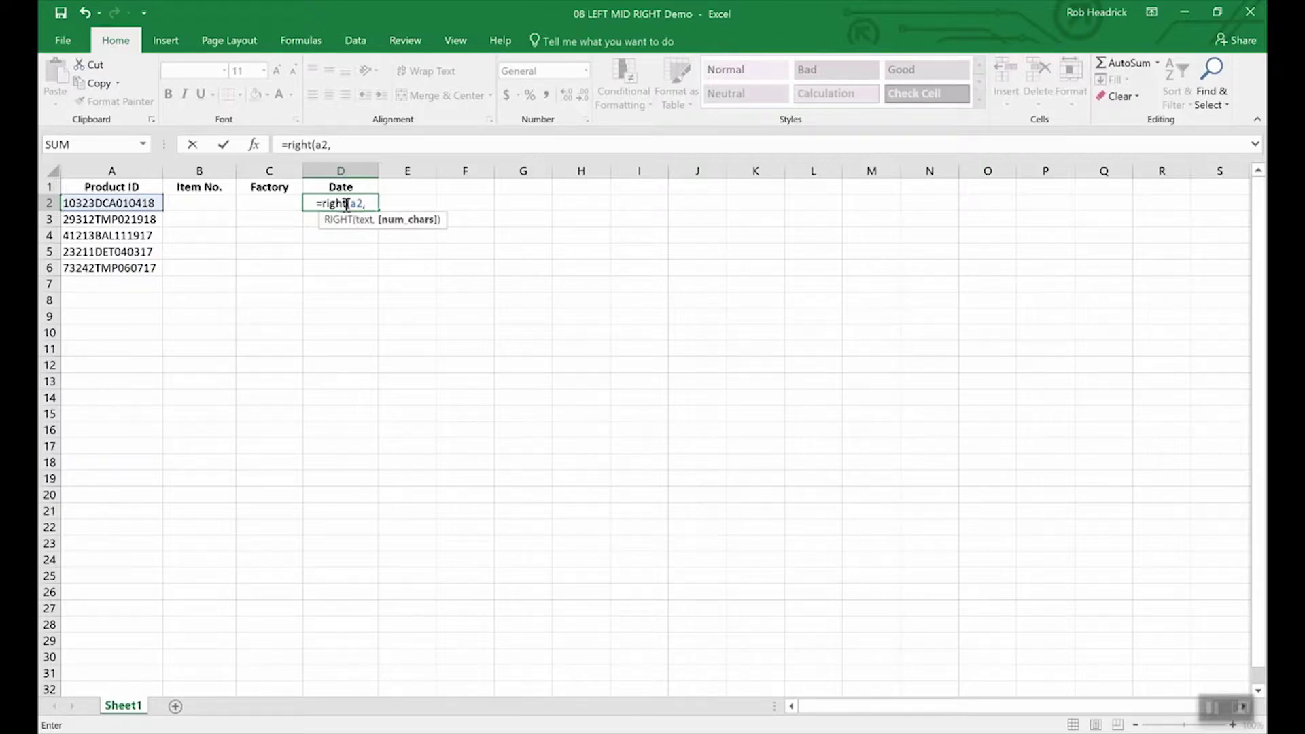
type("6")
key("Return")
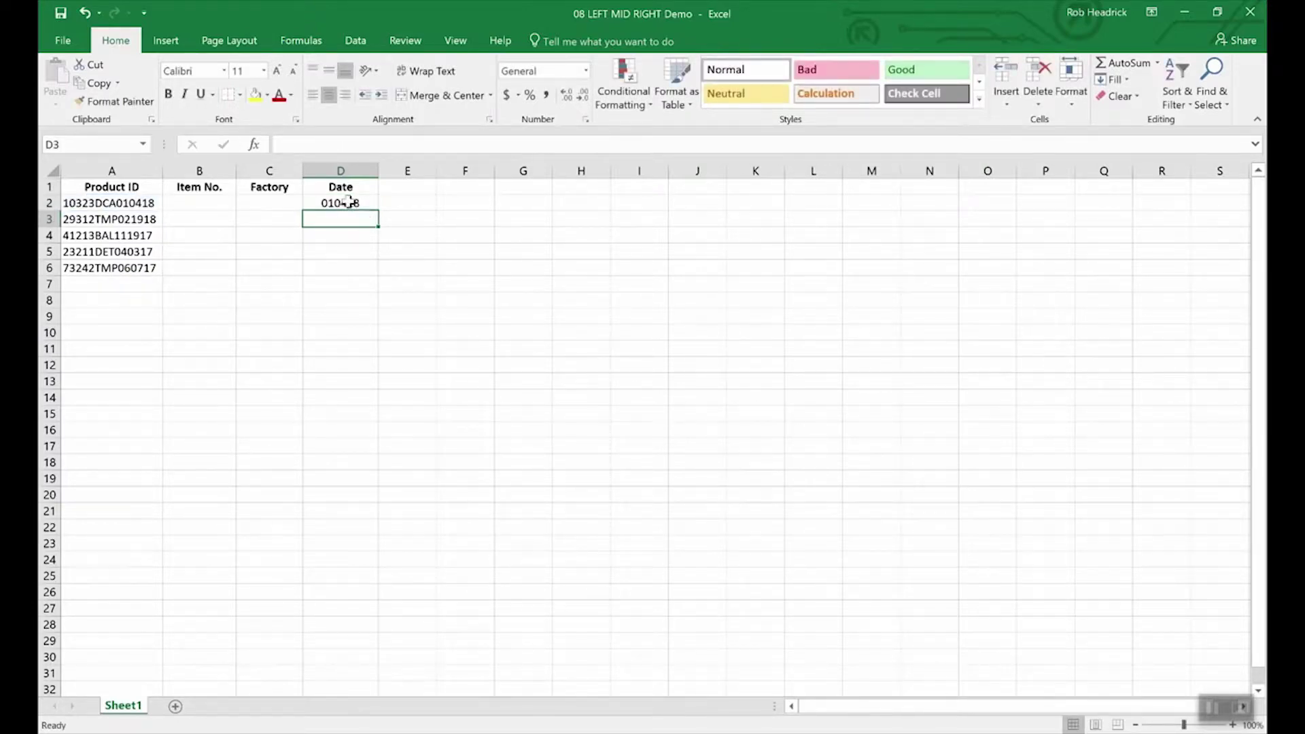
left_click(350, 204)
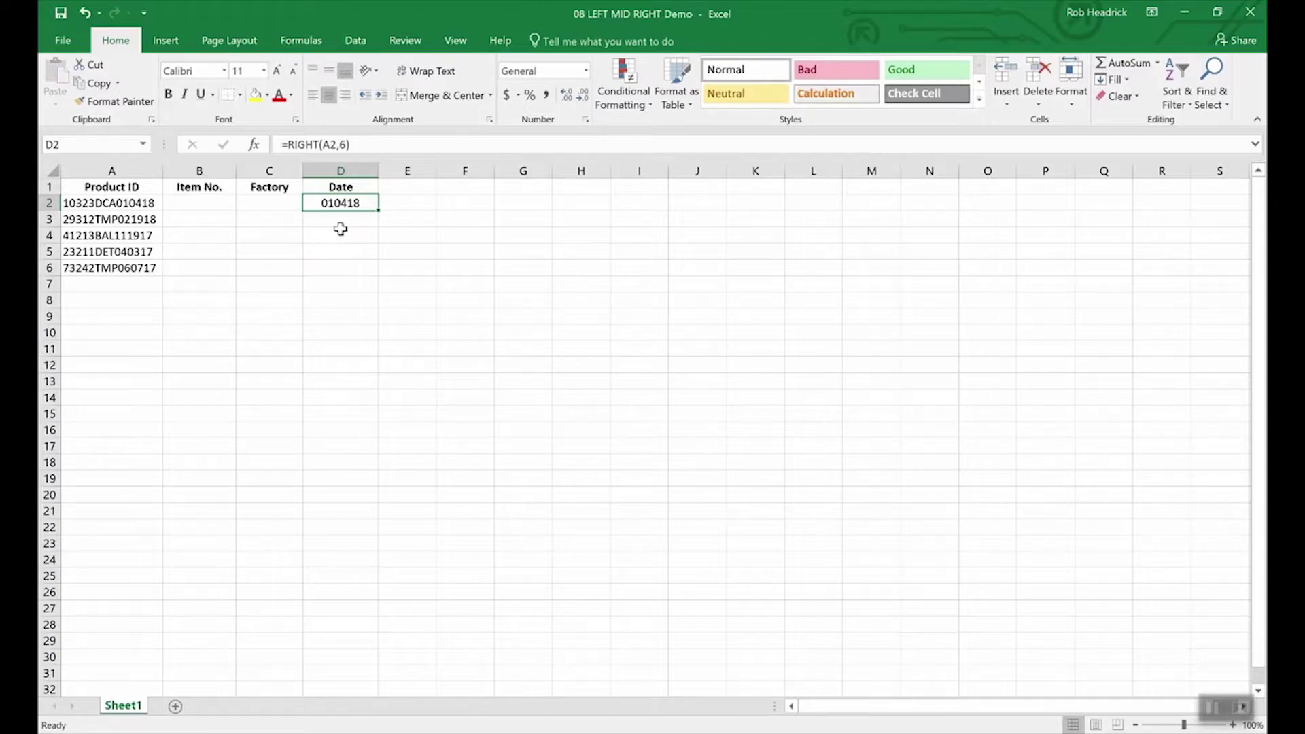
Step: Enter =LEFT(A2,5) in B2 to return item number 10323, then begin a MID formula in C2
left_click(205, 205)
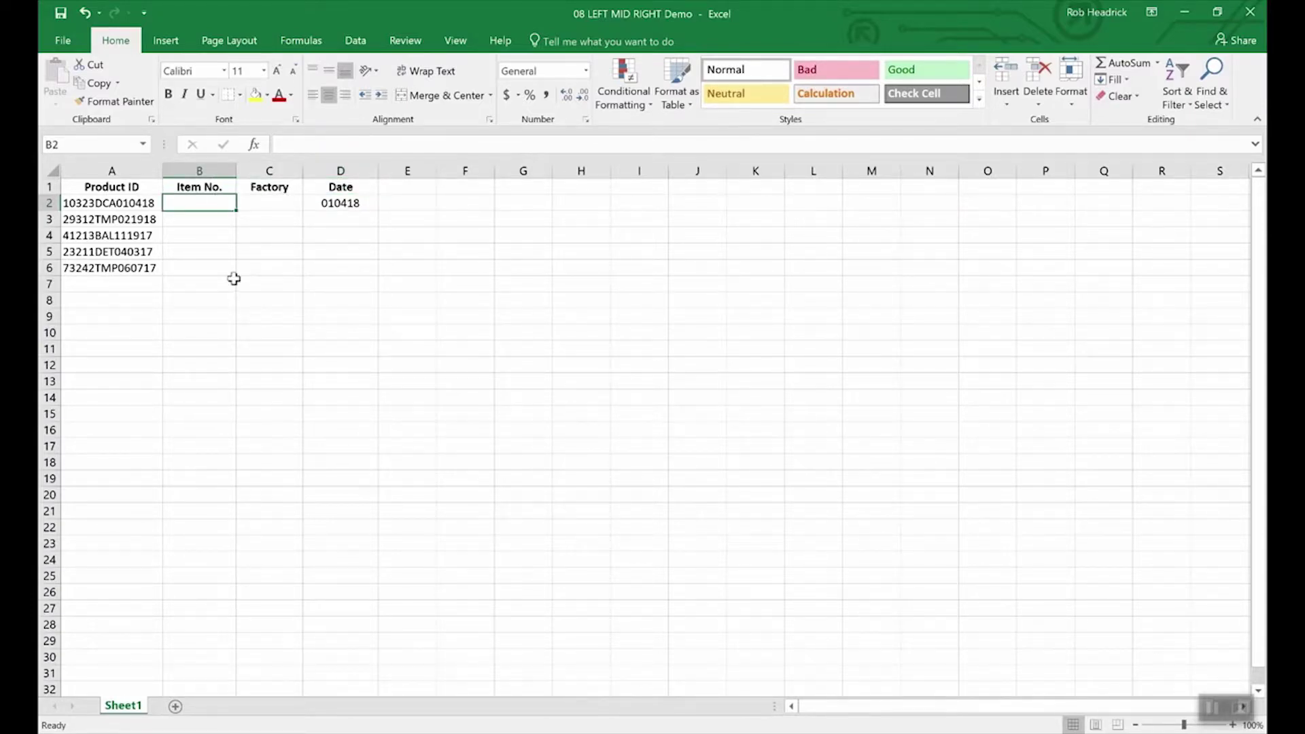
type("=lef")
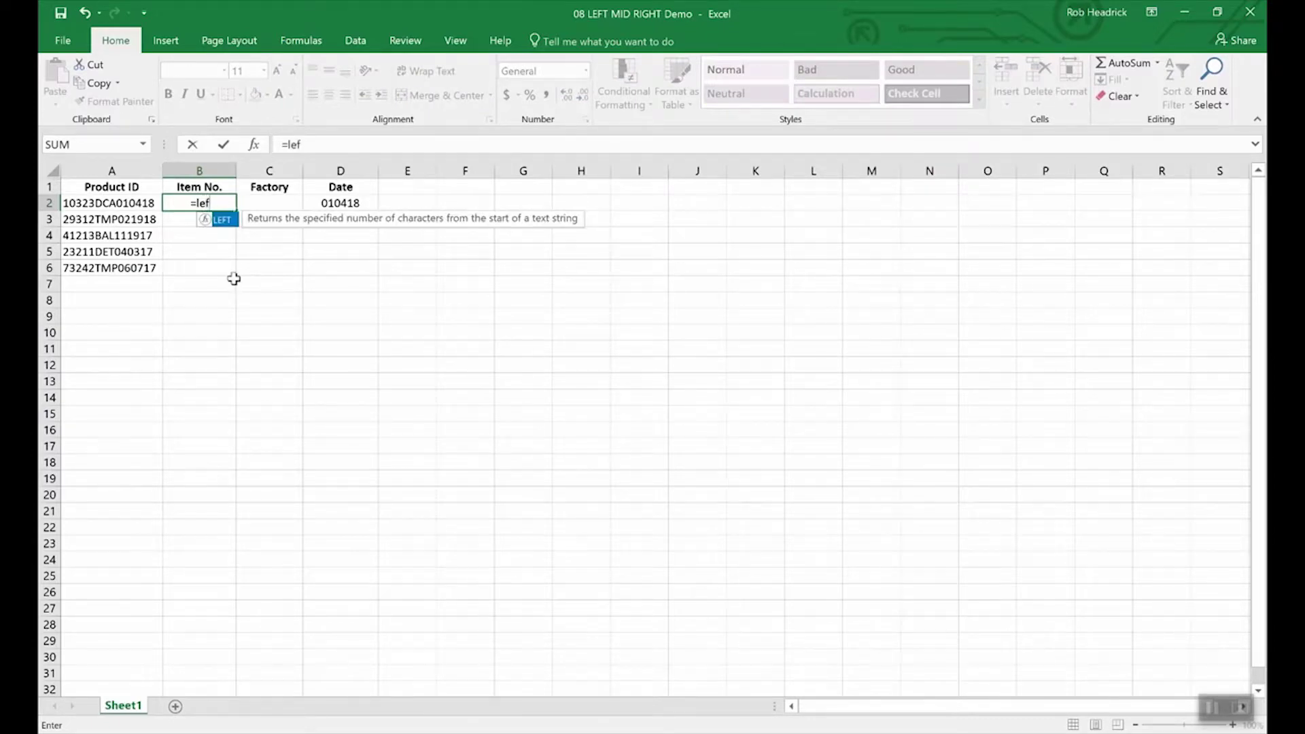
type("t(a2")
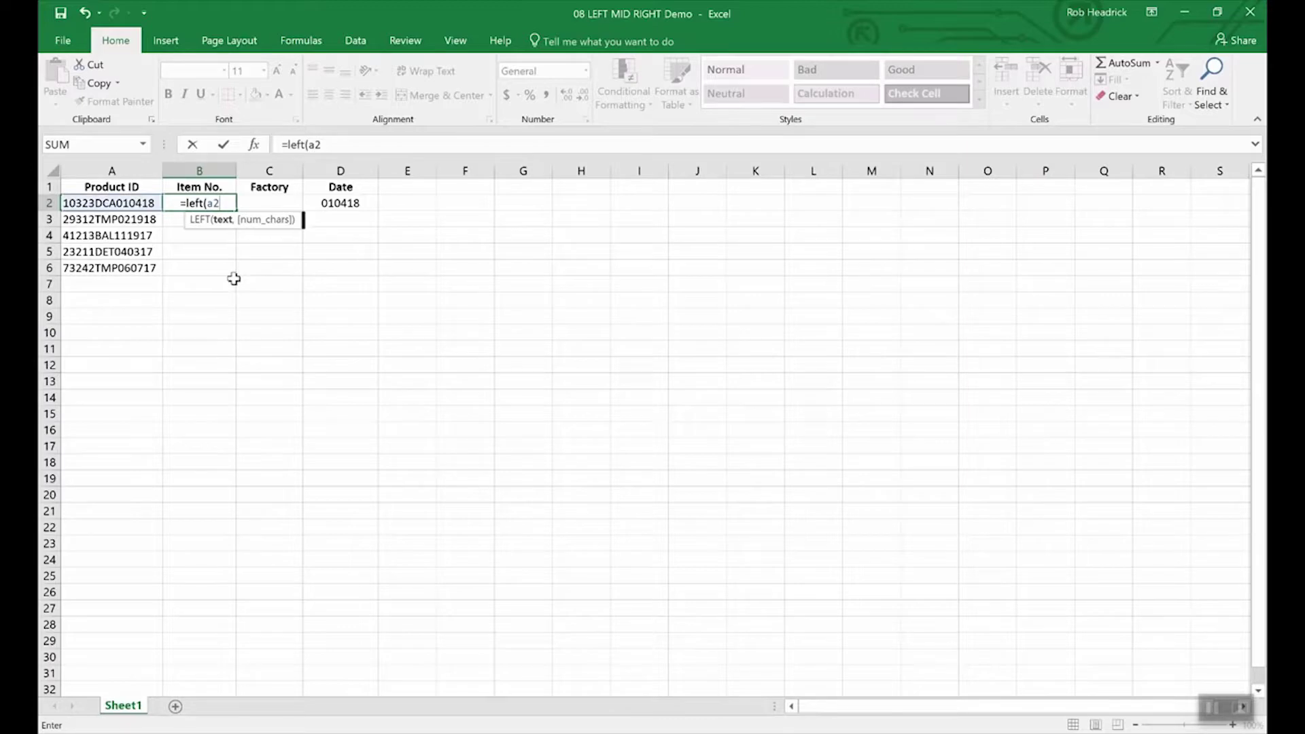
type(",5")
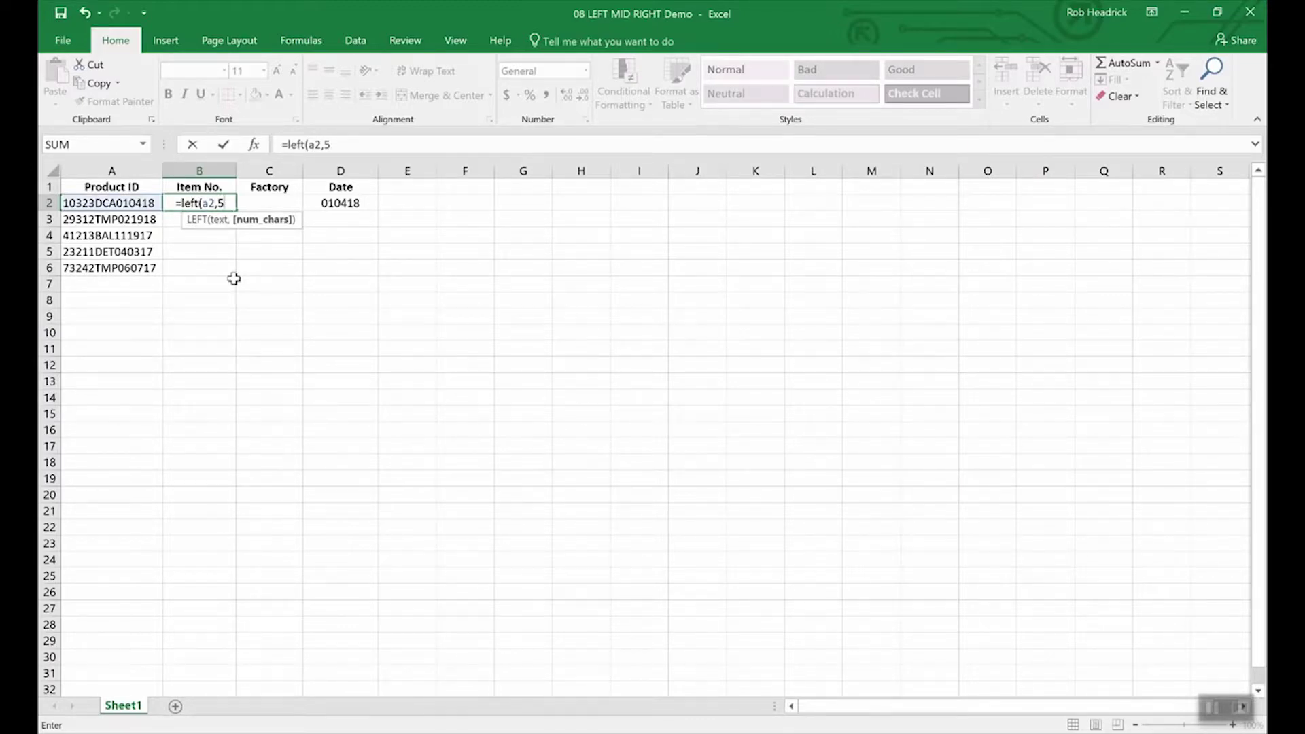
type(")")
key("Return")
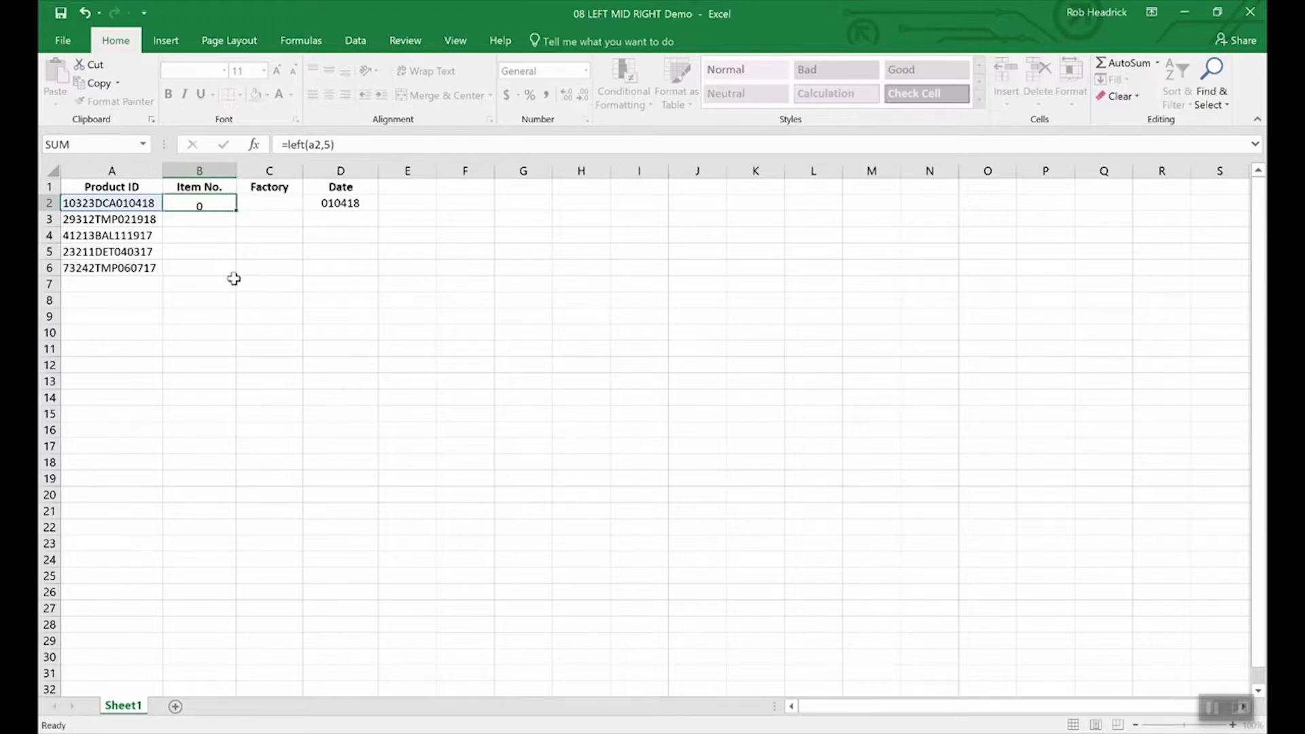
key("Up")
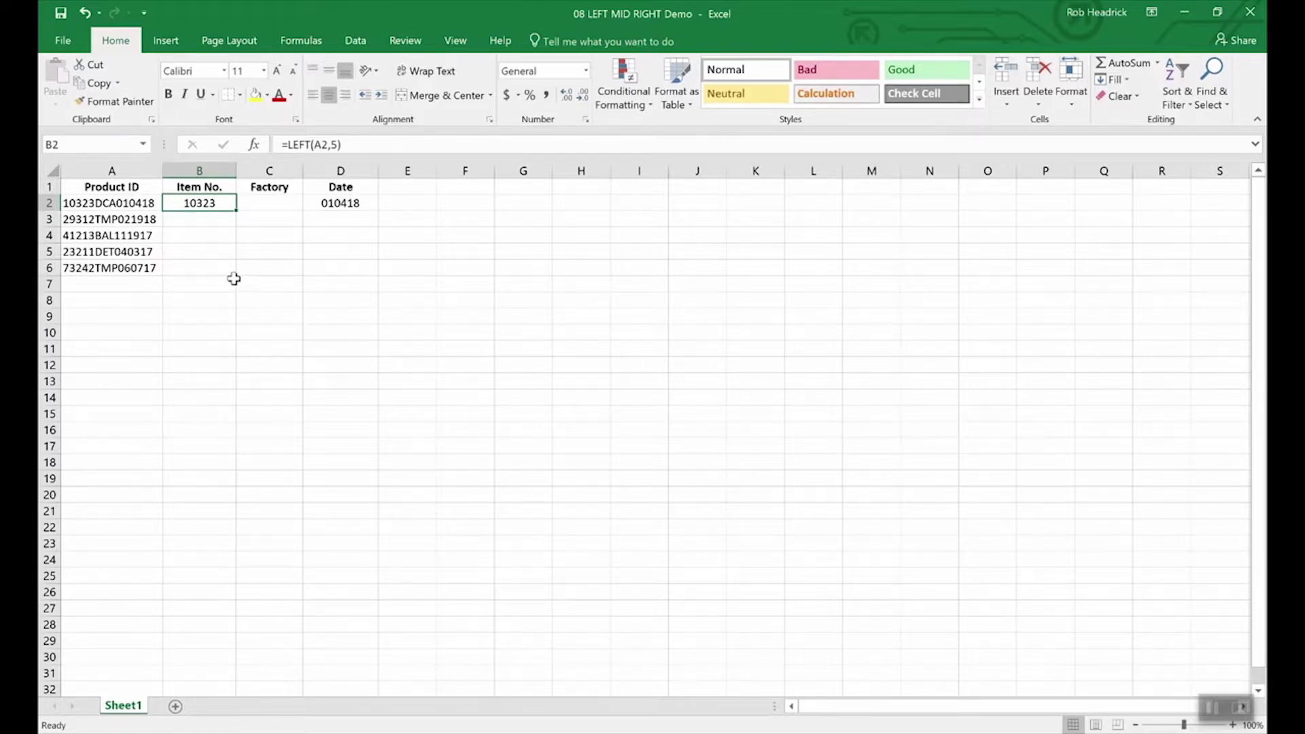
key("Right")
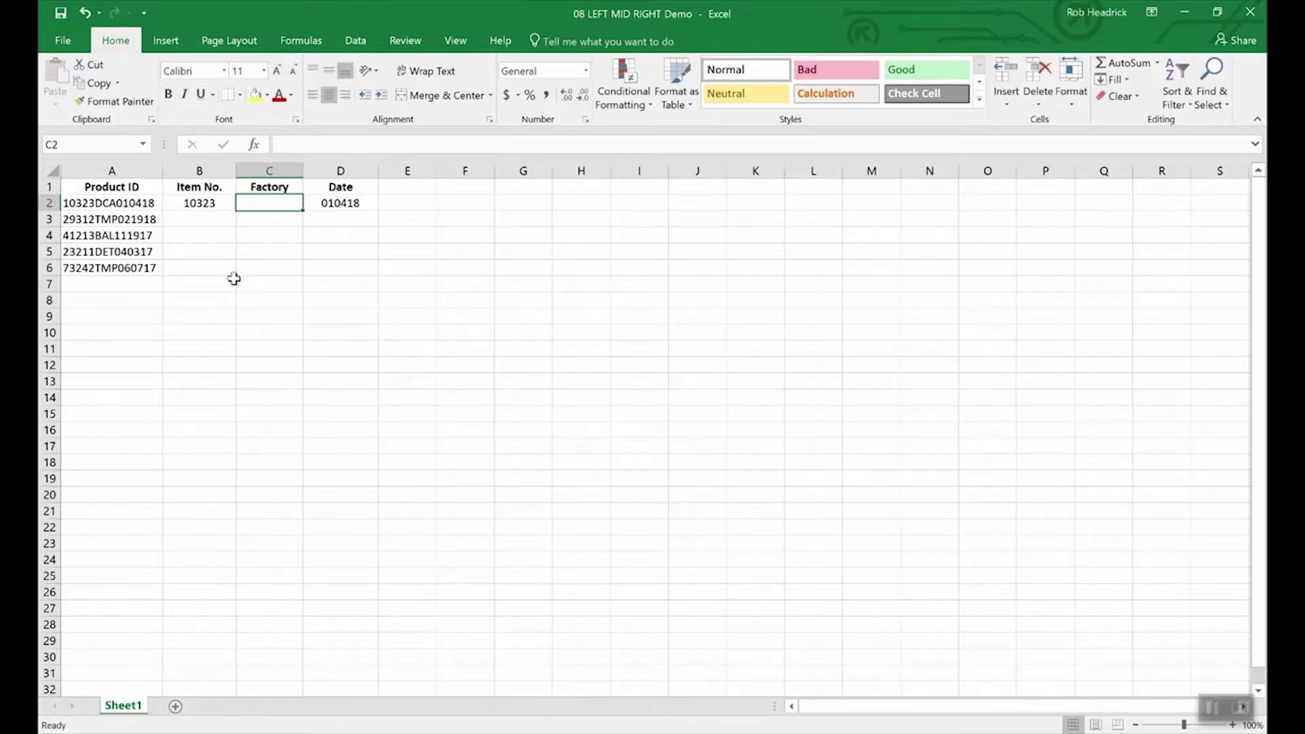
type("=")
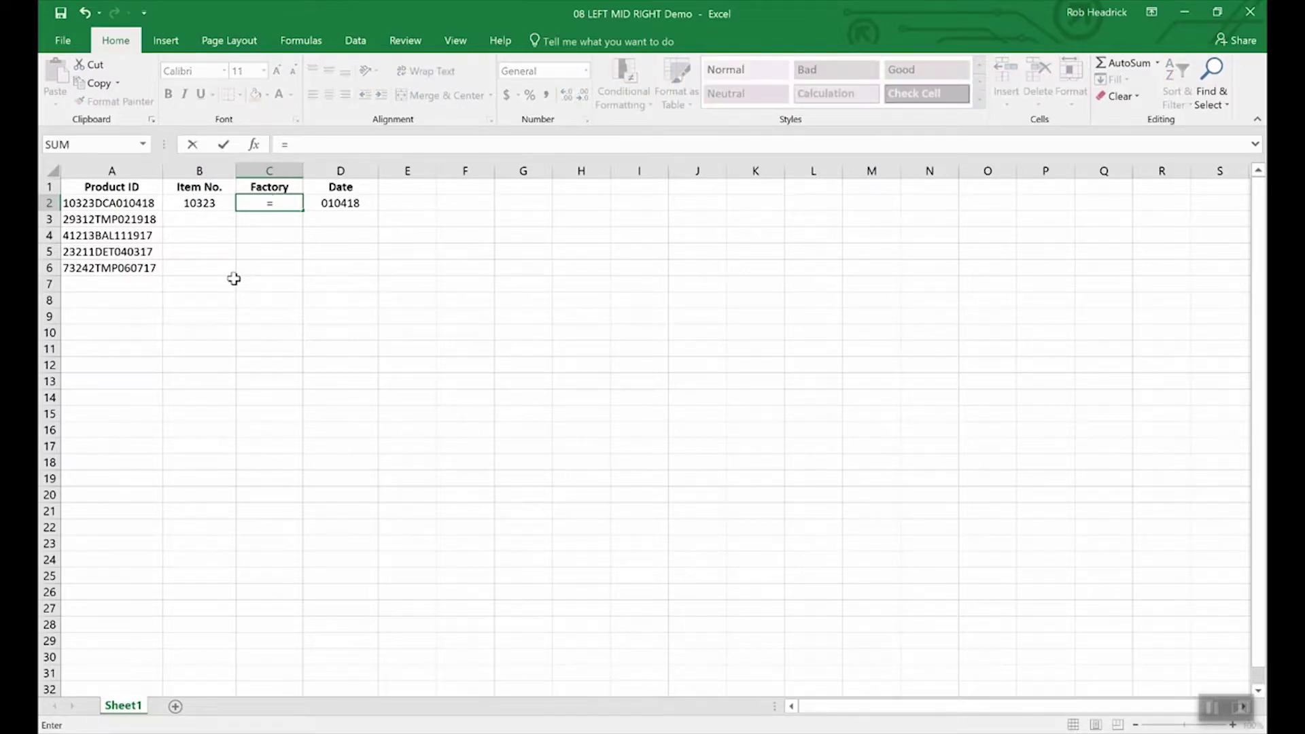
type("mid")
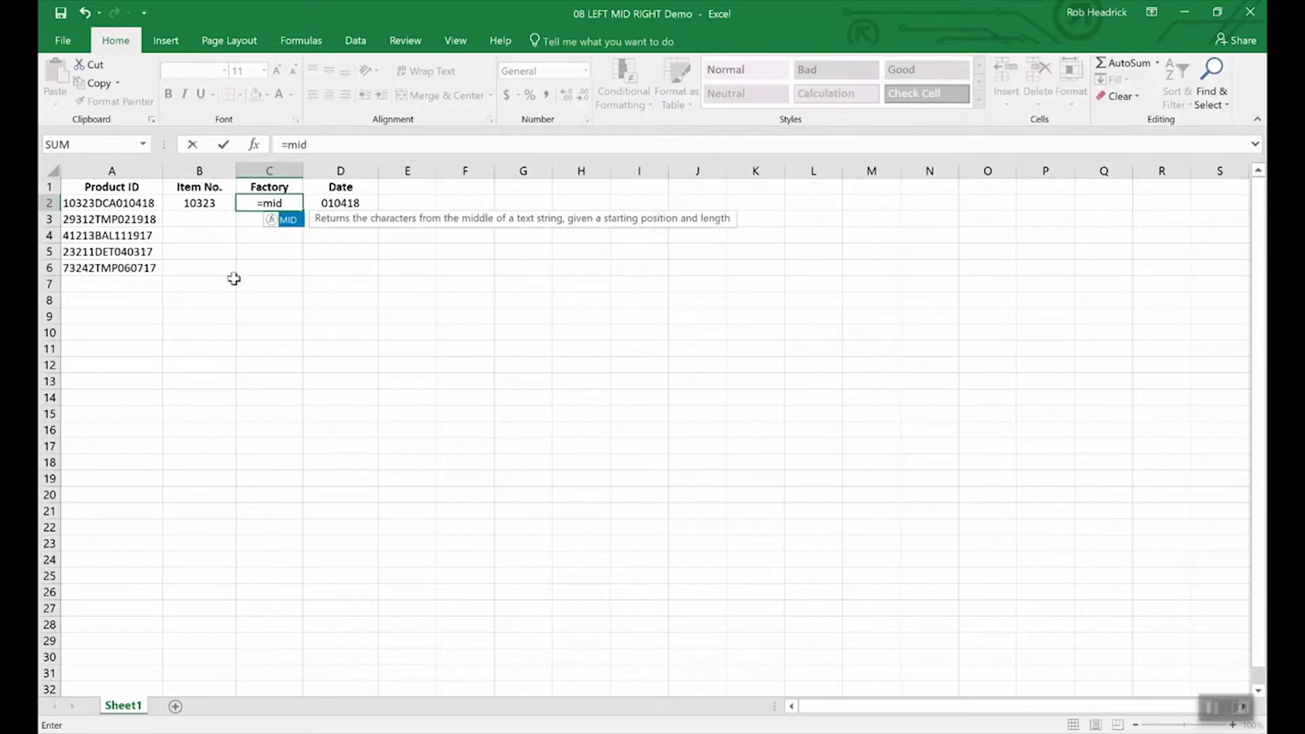
type("(a2")
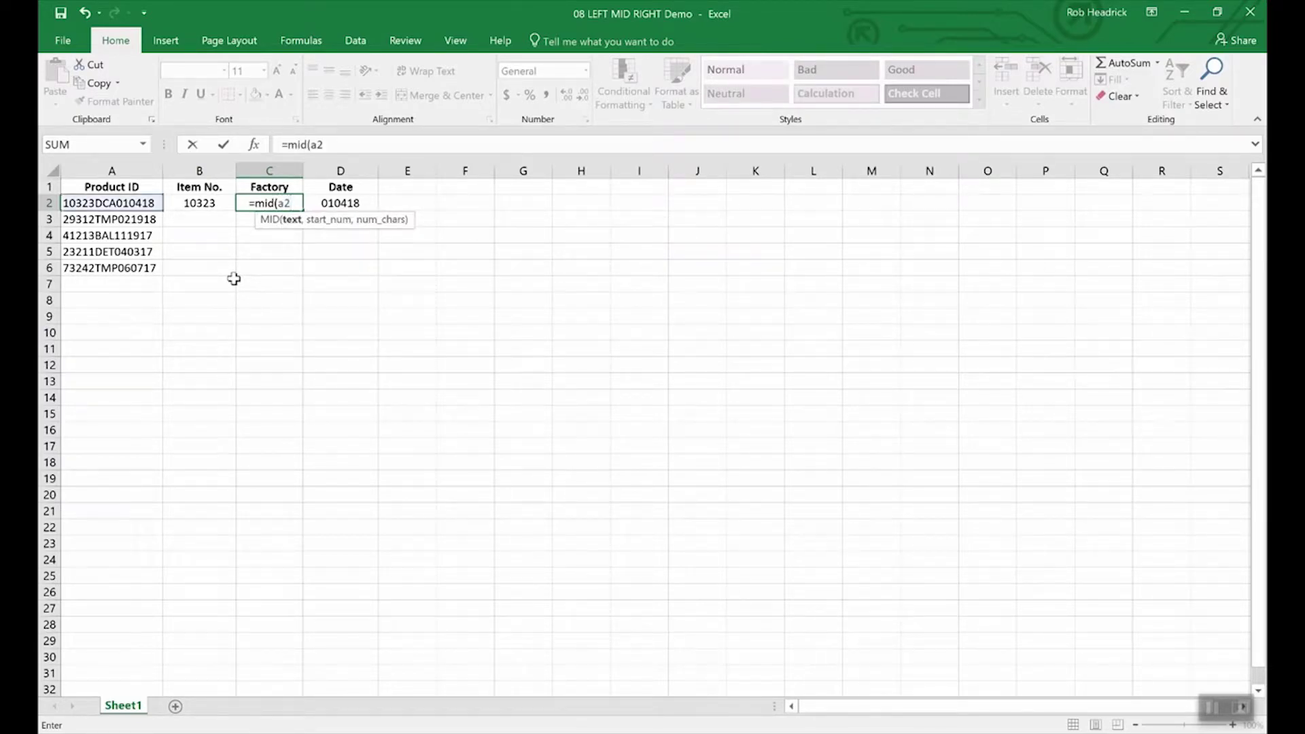
type(",")
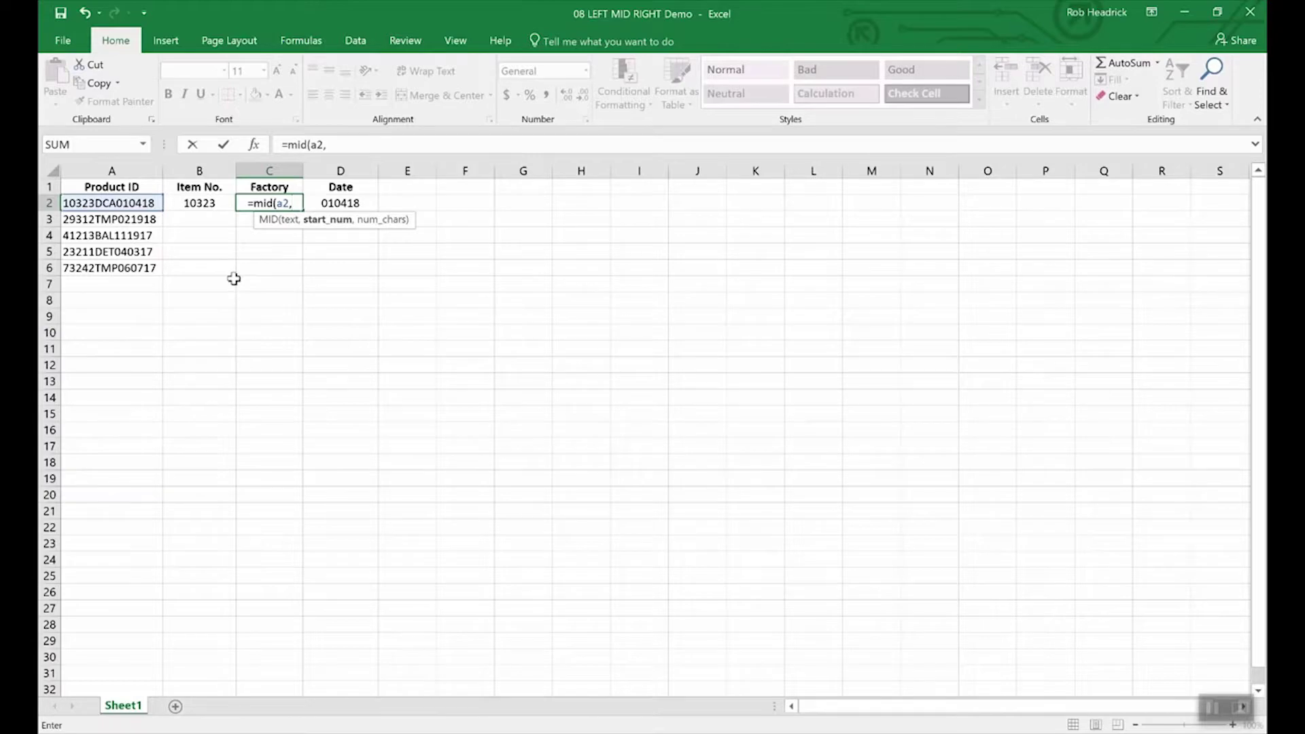
Step: Complete =MID(A2,6,3) in C2 so it returns factory code DCA, and reselect it
type("6")
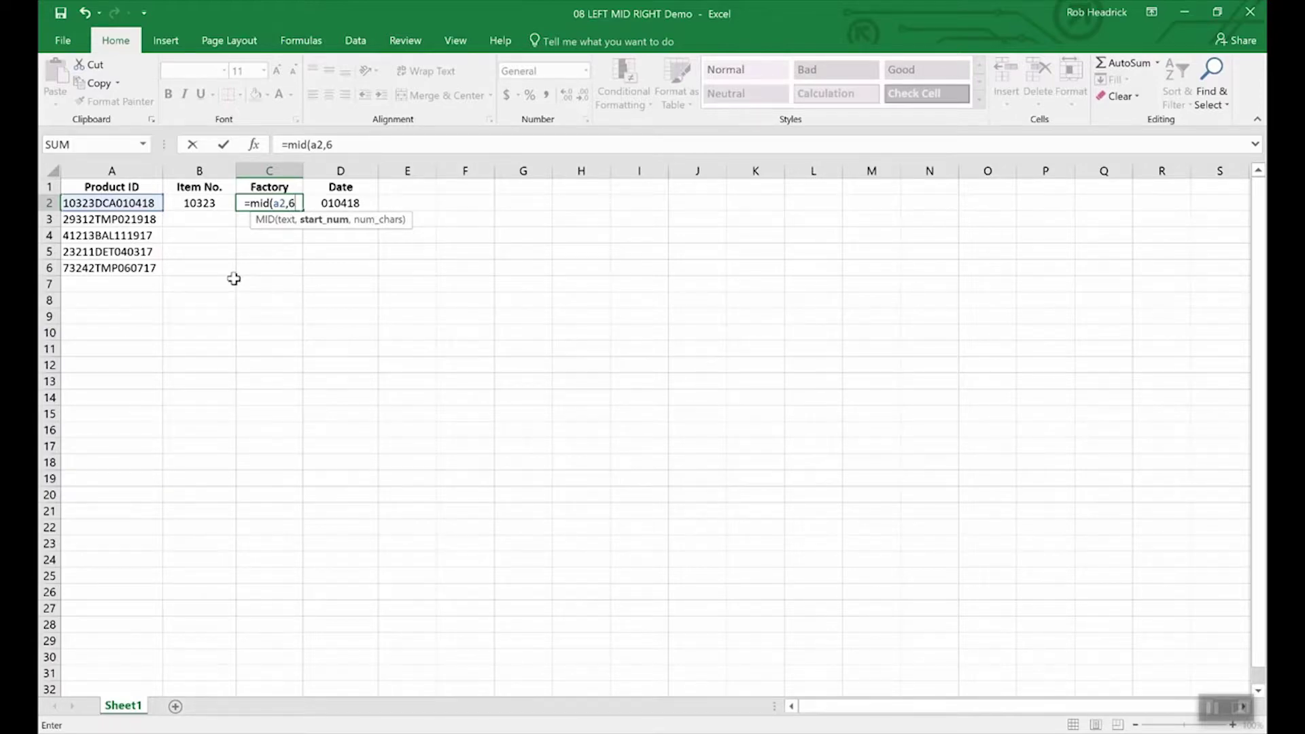
type(",")
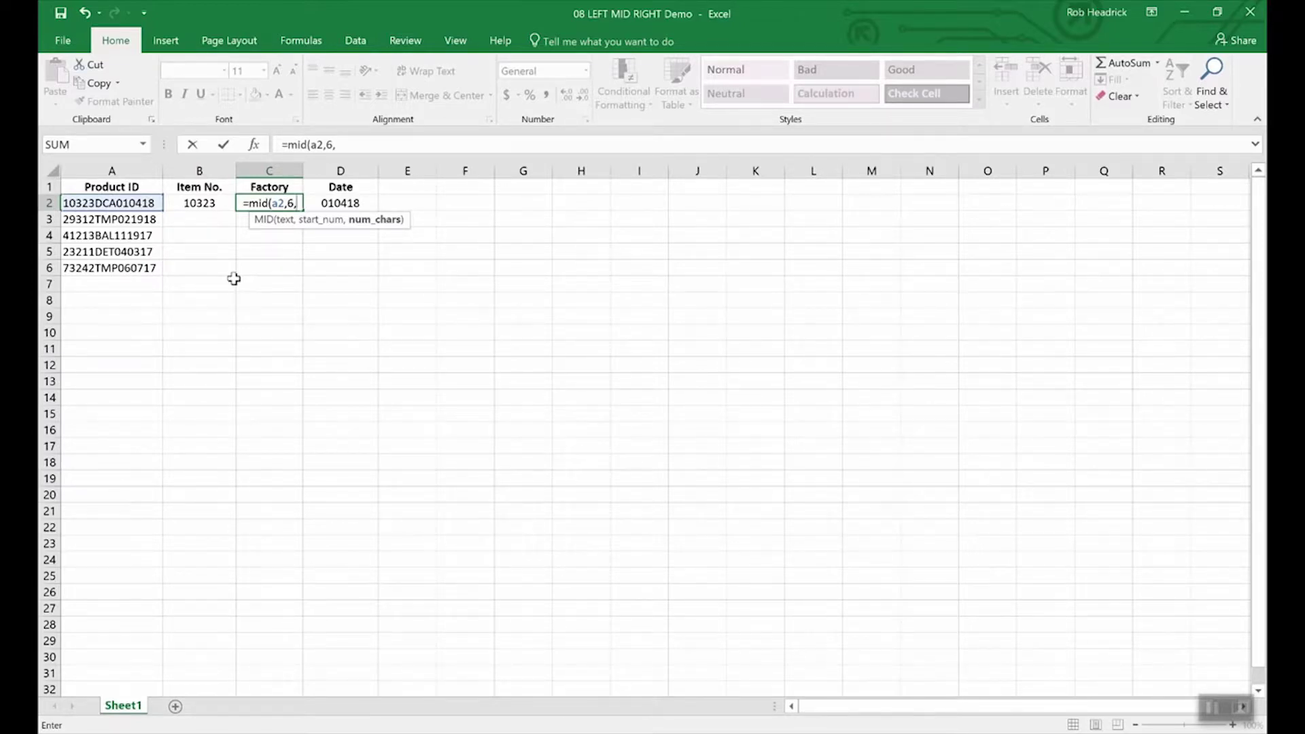
type("3")
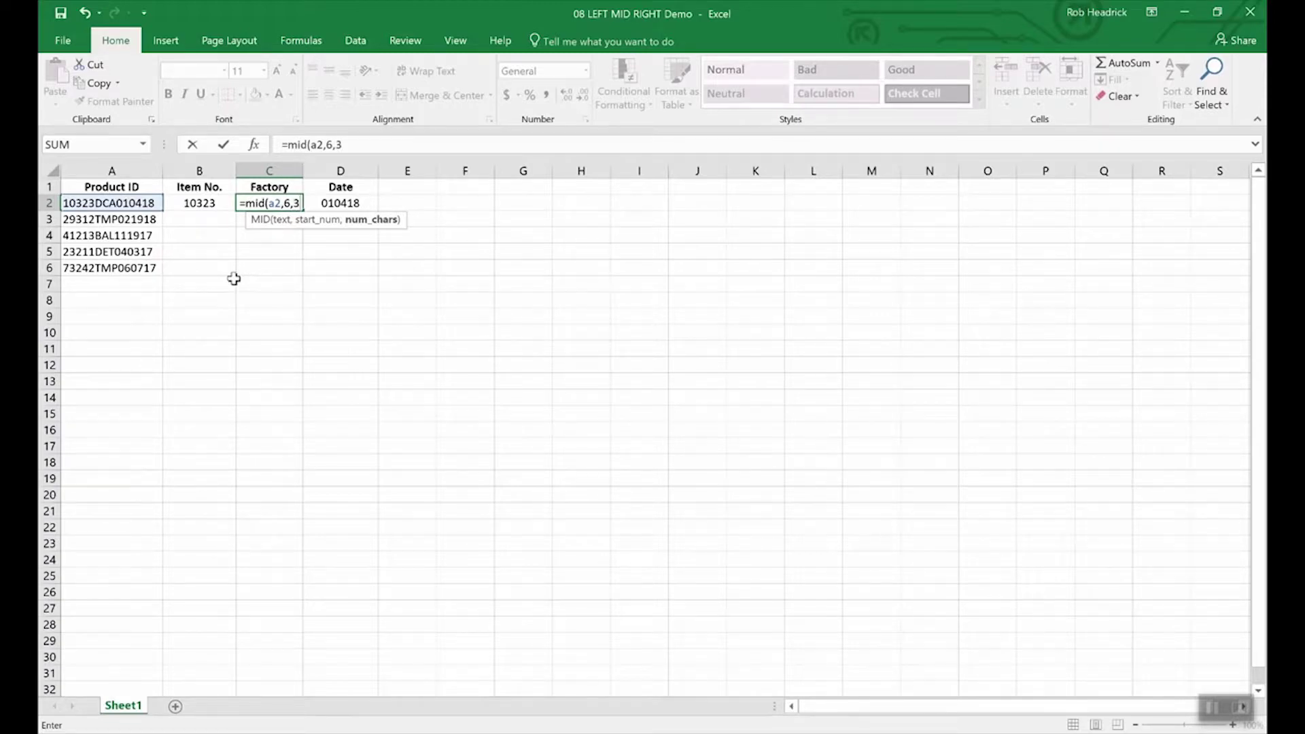
key("Return")
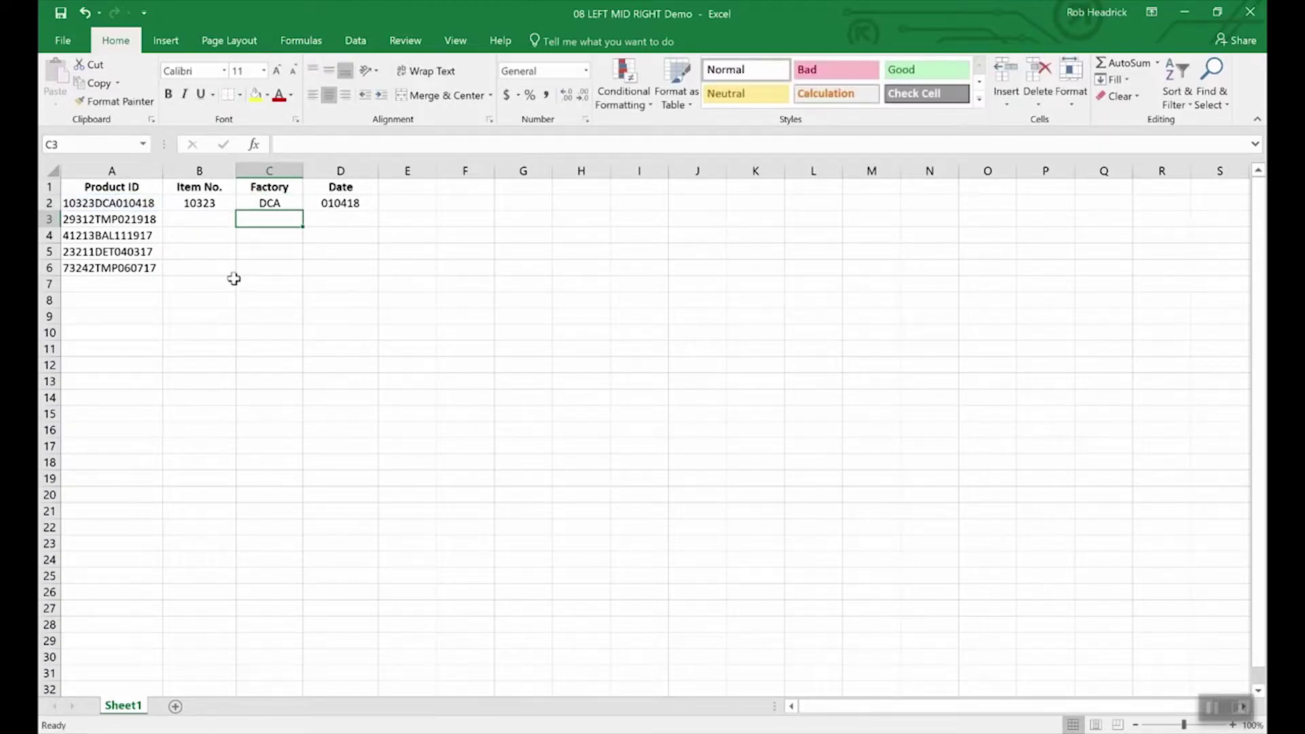
left_click(271, 201)
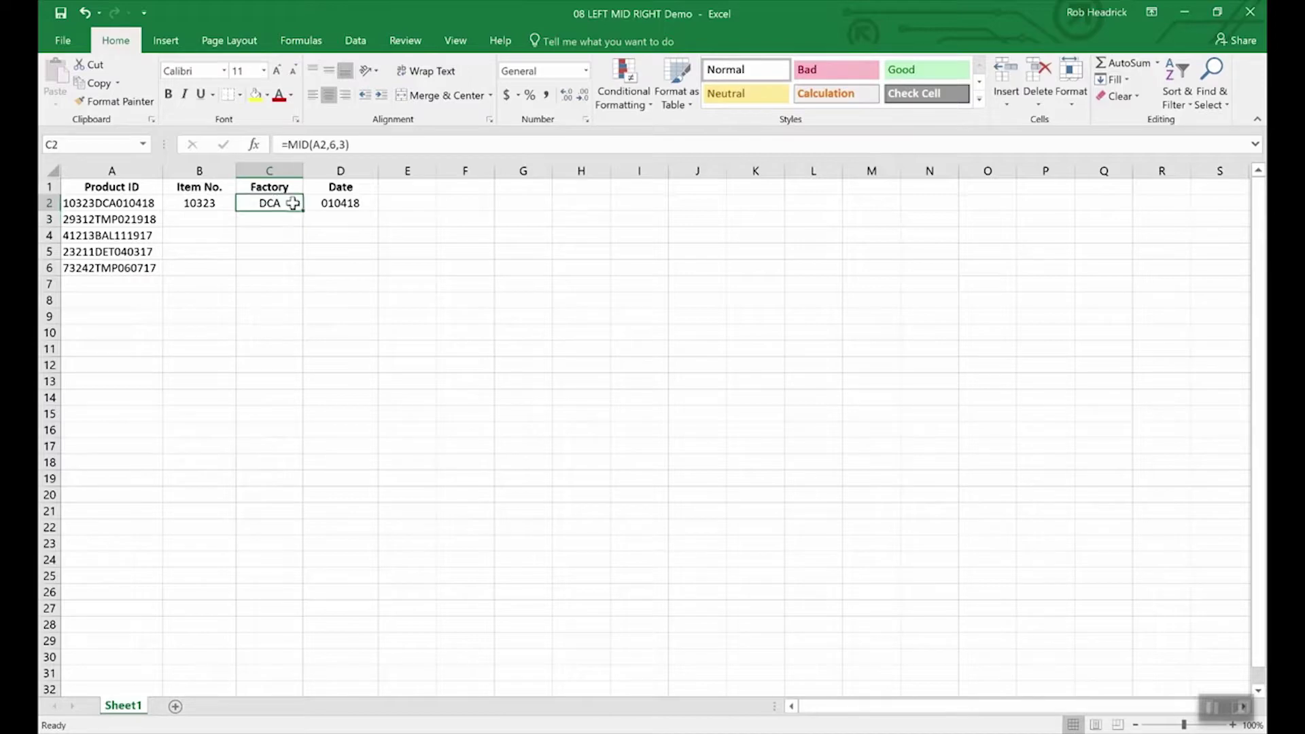
Step: Fill the MID formula from C2 down to C6, yielding TMP, BAL, DET and TMP
left_click_drag(302, 211, 297, 276)
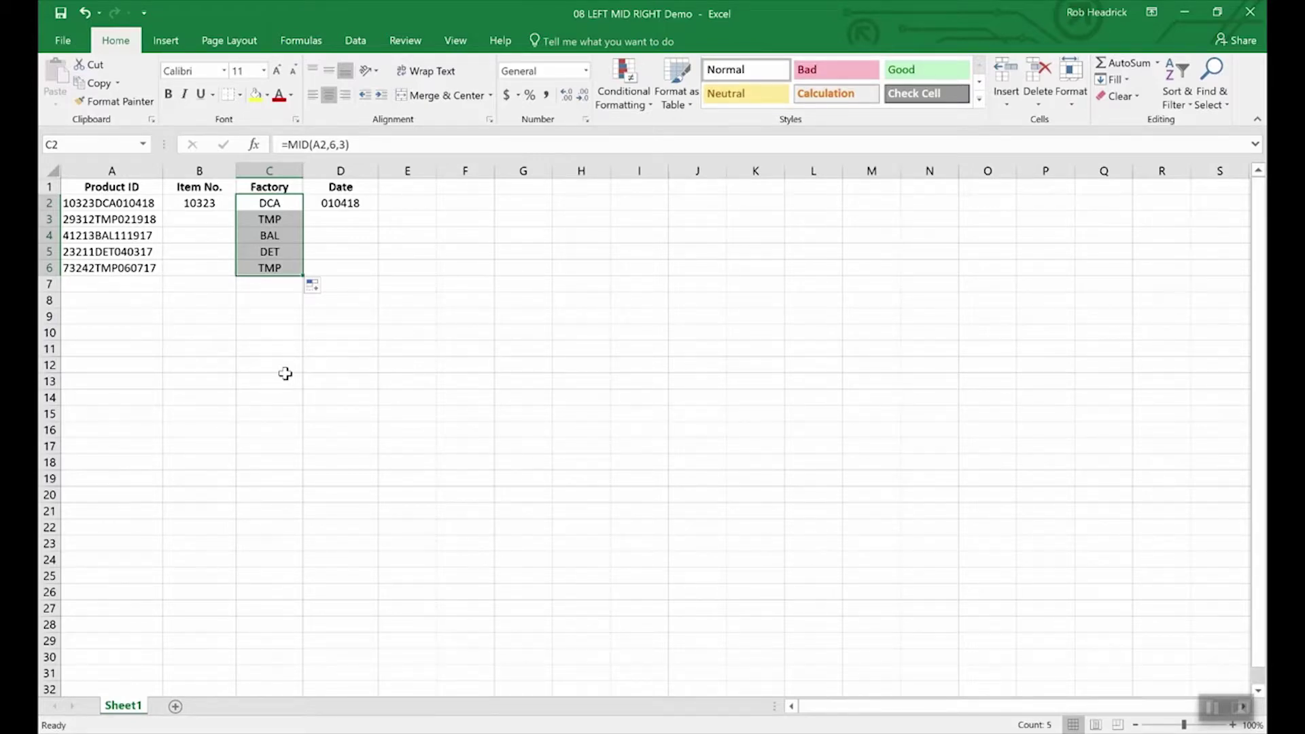
key("Left")
key("Left")
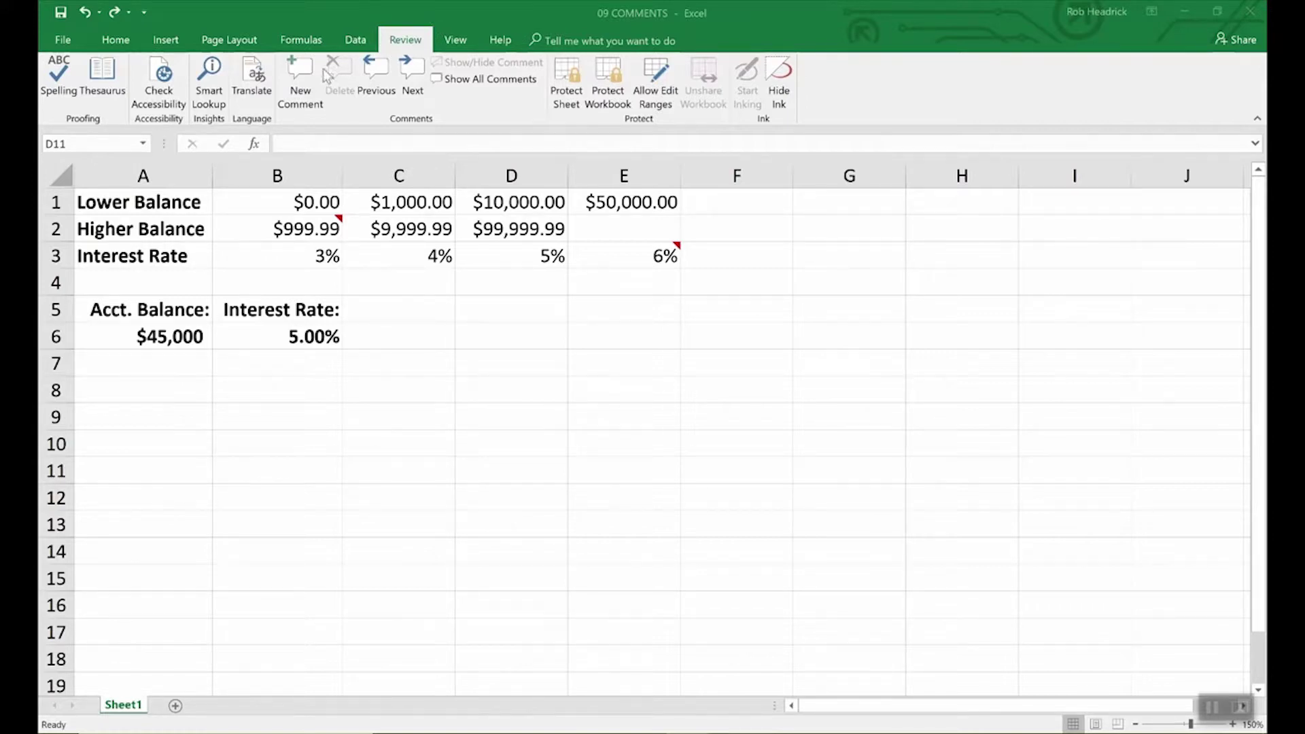
Step: Select interest-rate cell B6, whose LOOKUP formula returns 5.00% for the $45,000 balance
left_click(317, 335)
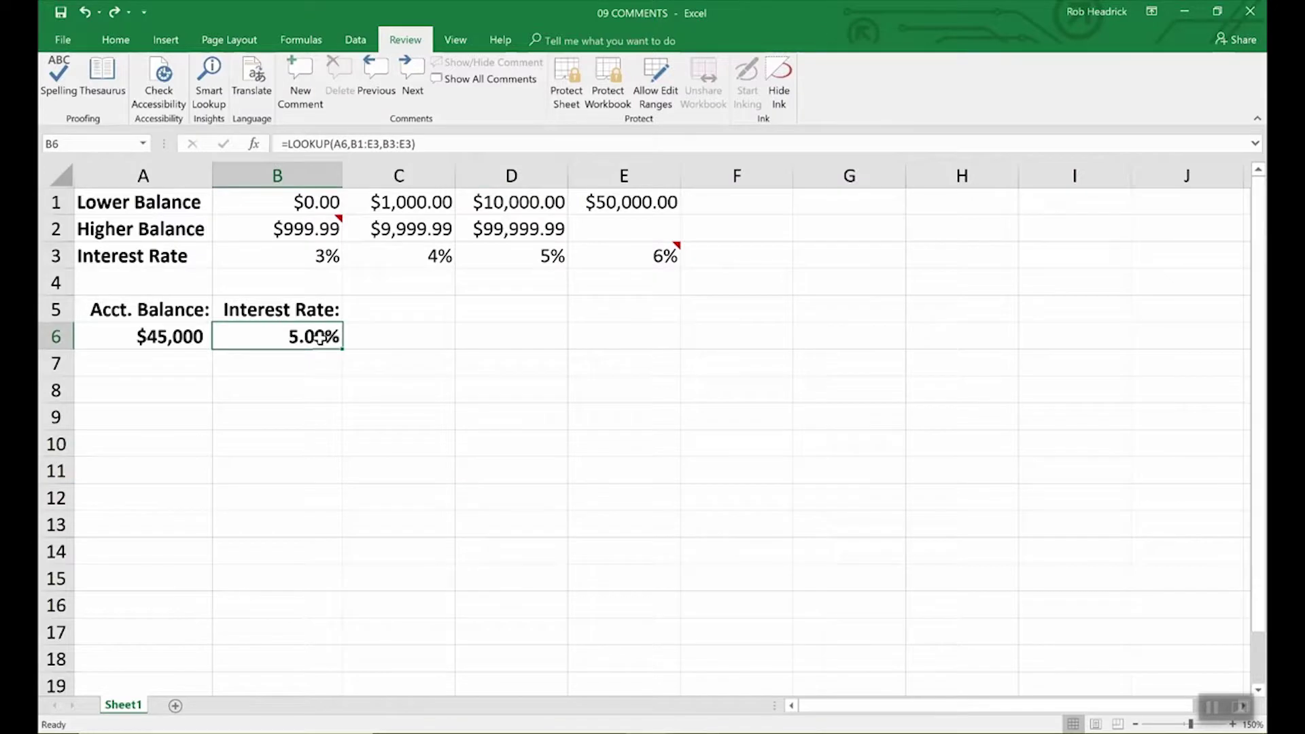
Step: Add a new comment to B6 reading 'Remember to double check rates above.'
left_click(291, 81)
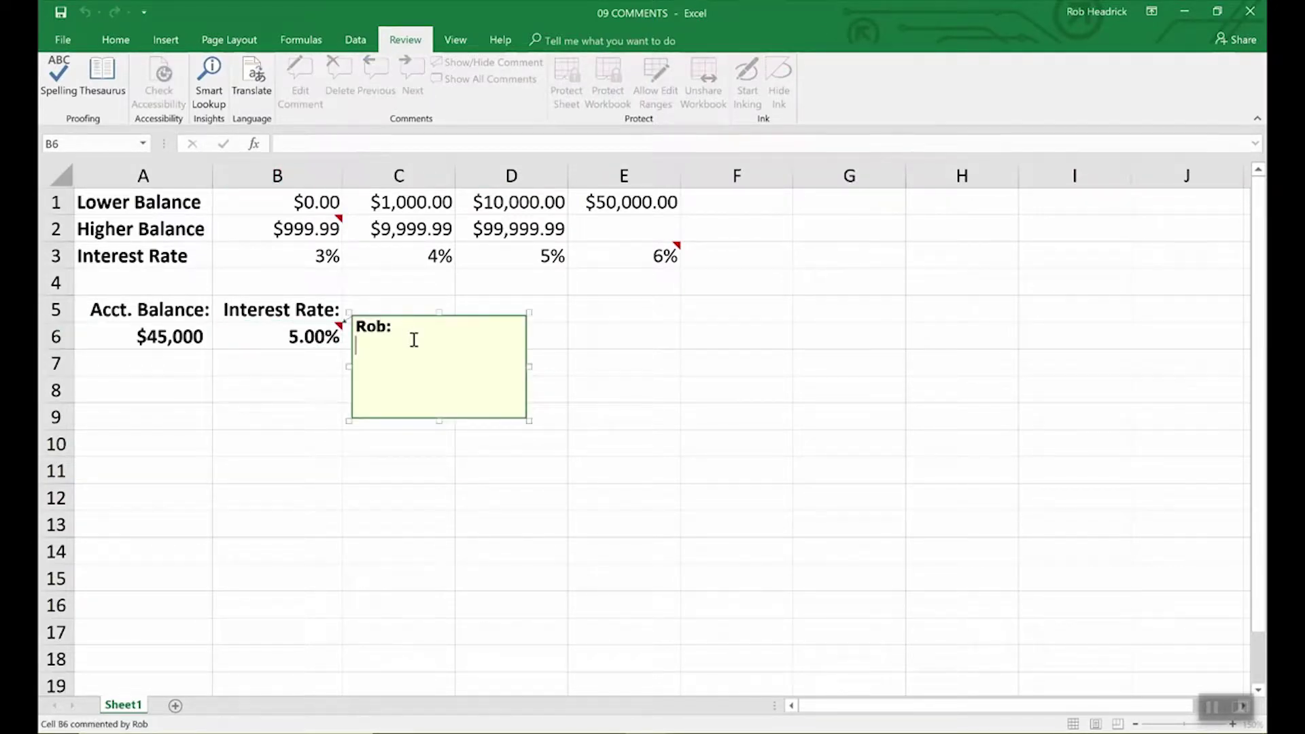
type("Remember to double chec")
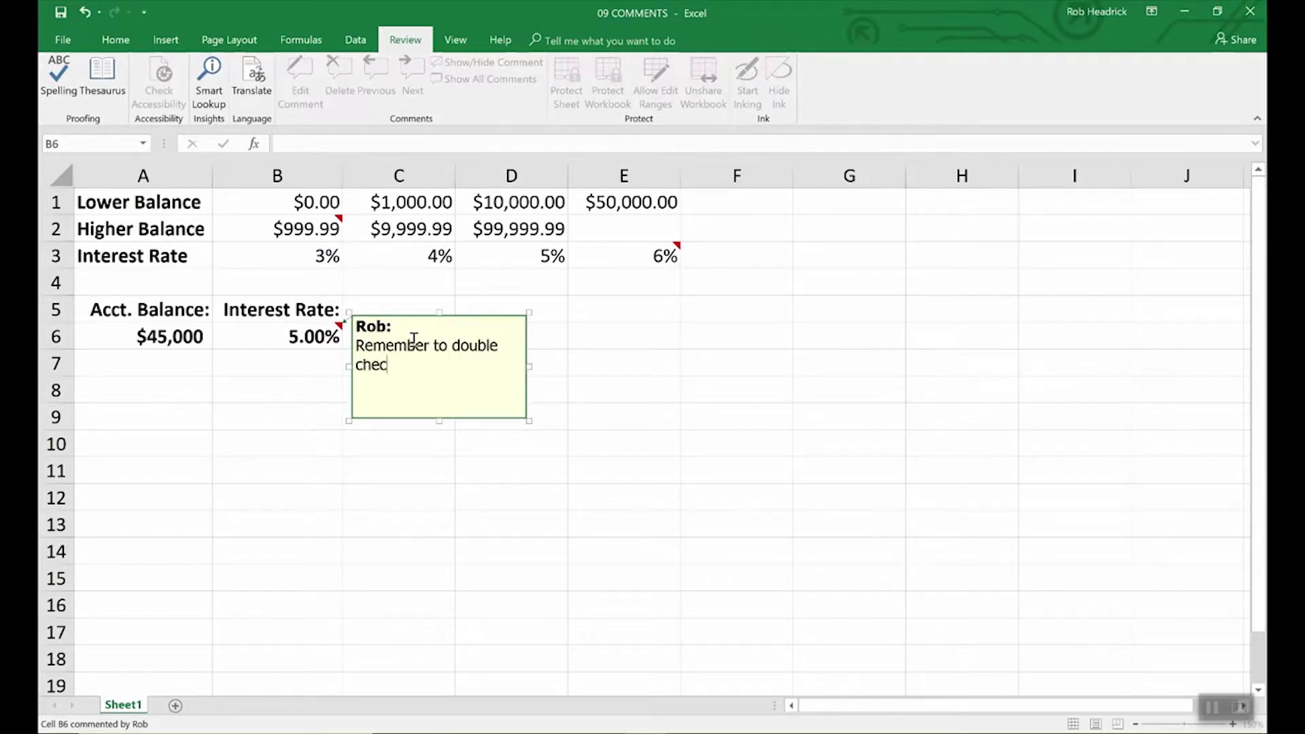
type("k rates above.")
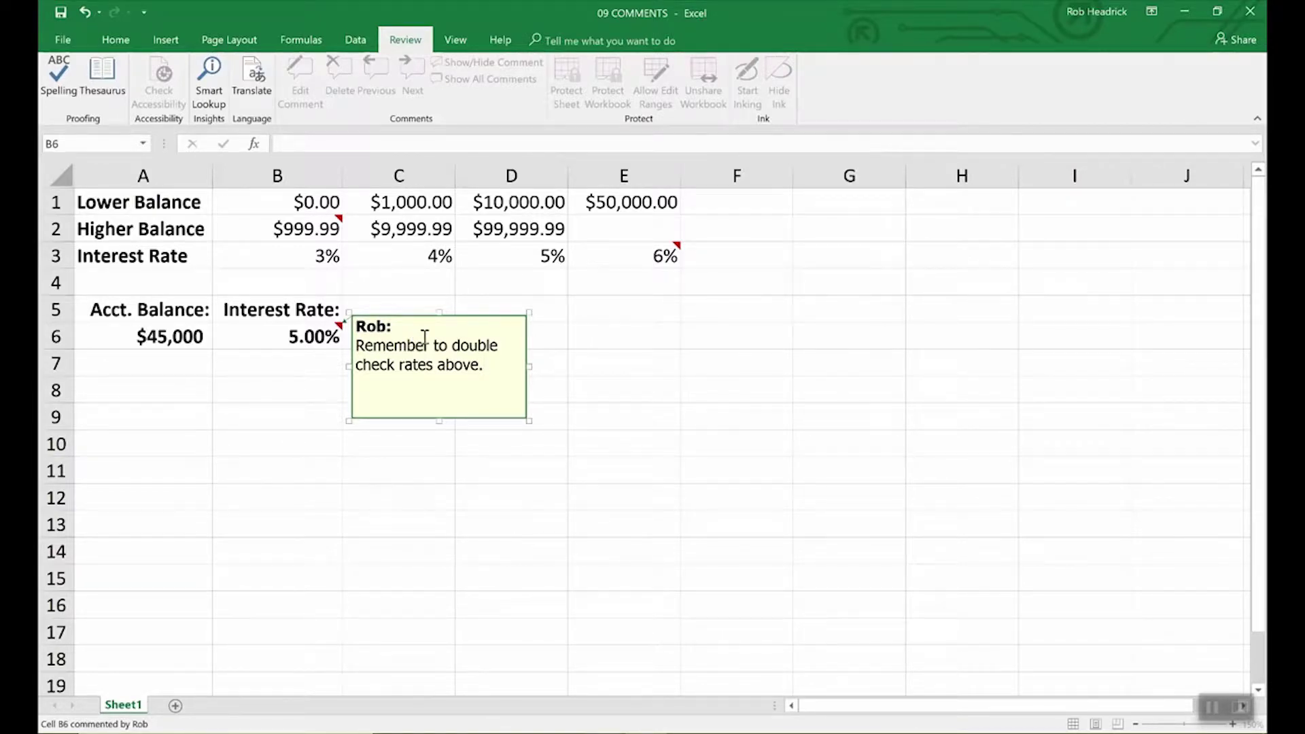
left_click(580, 337)
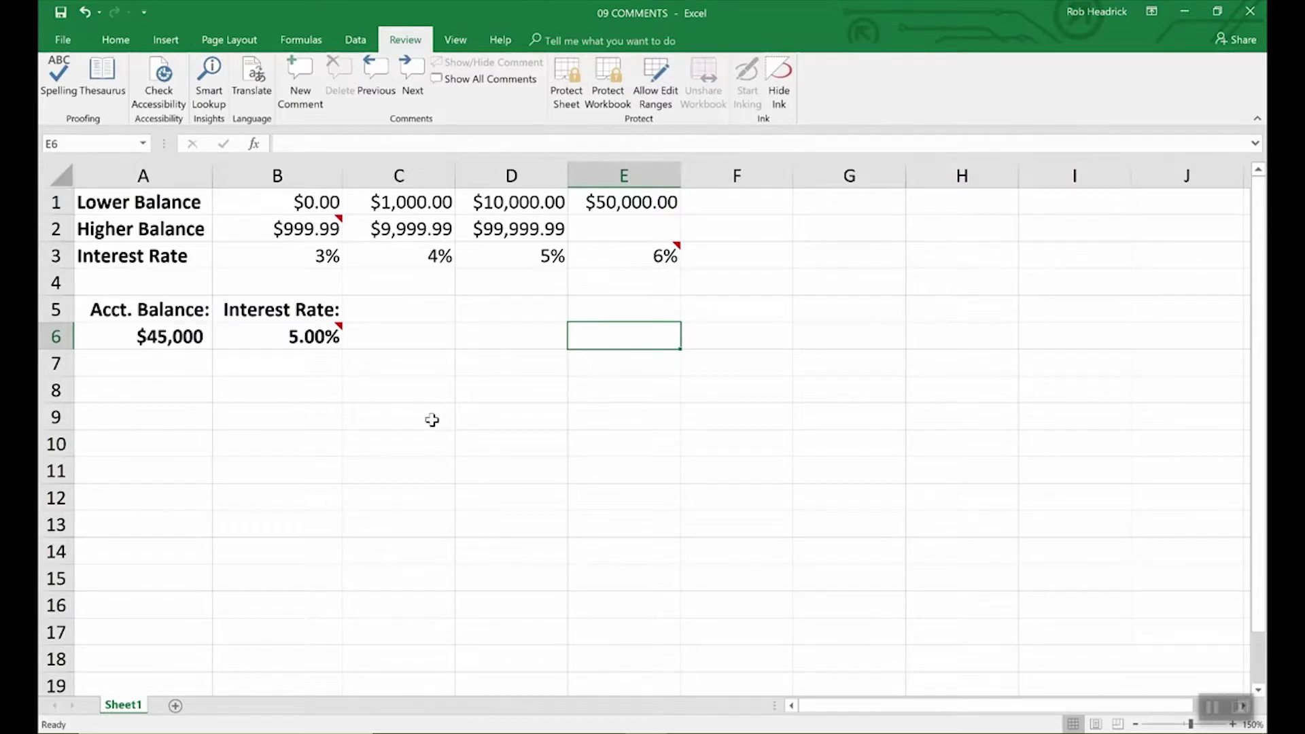
Step: View the comment on B6, then dismiss its popup
mouse_move(340, 332)
left_click(333, 335)
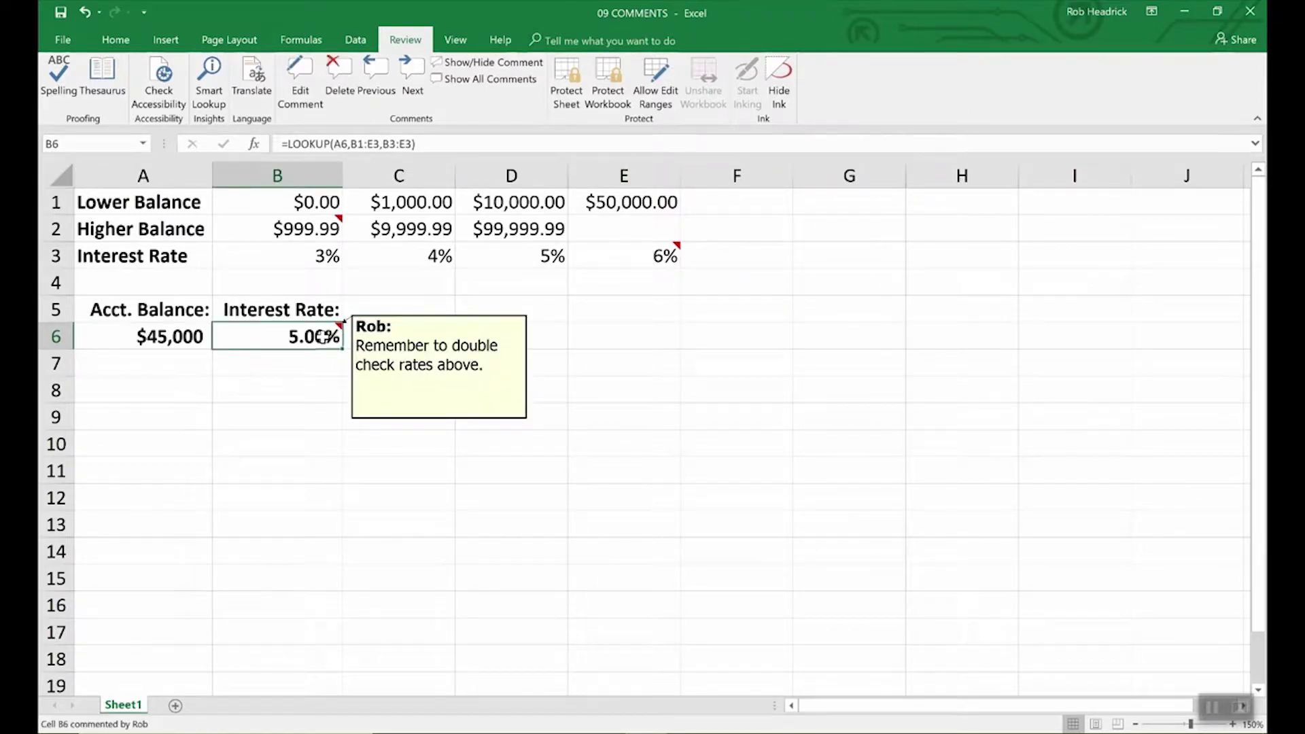
left_click(388, 355)
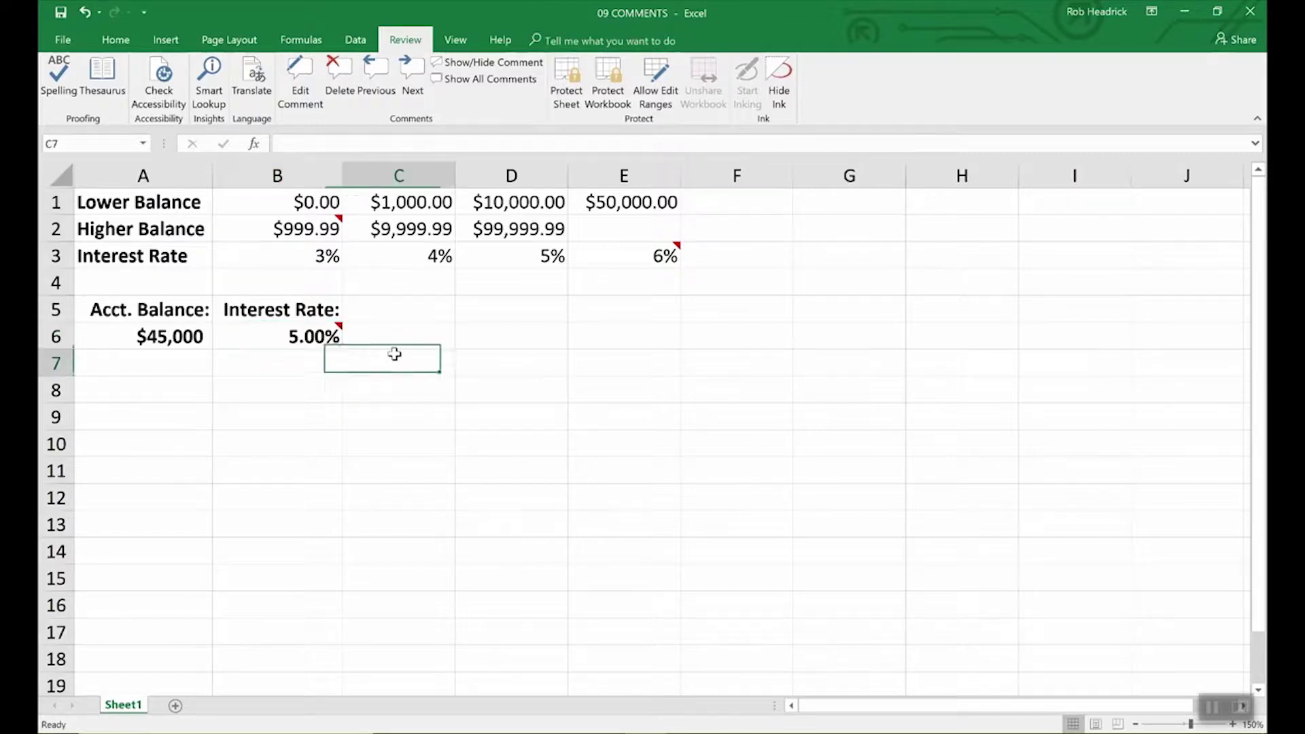
left_click(333, 335)
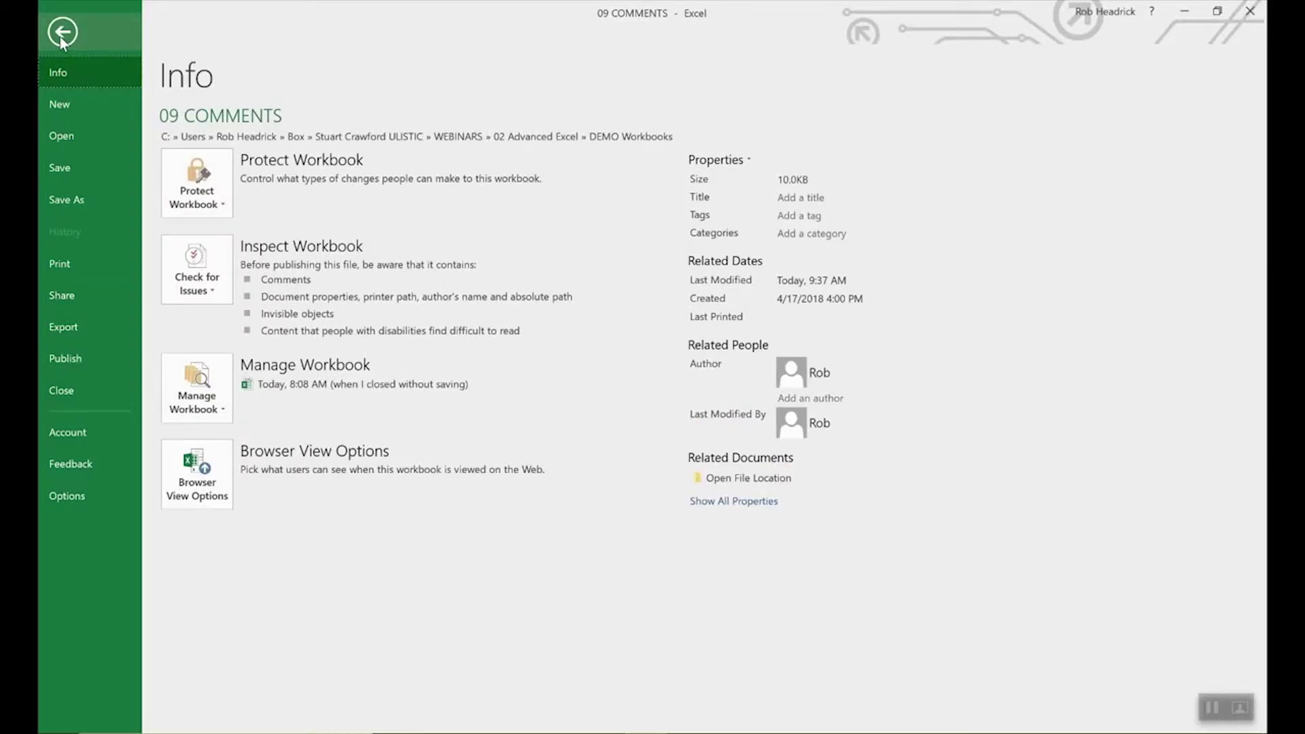
Step: Check the comment-signing User name in Excel Options' General settings and confirm with OK
left_click(66, 494)
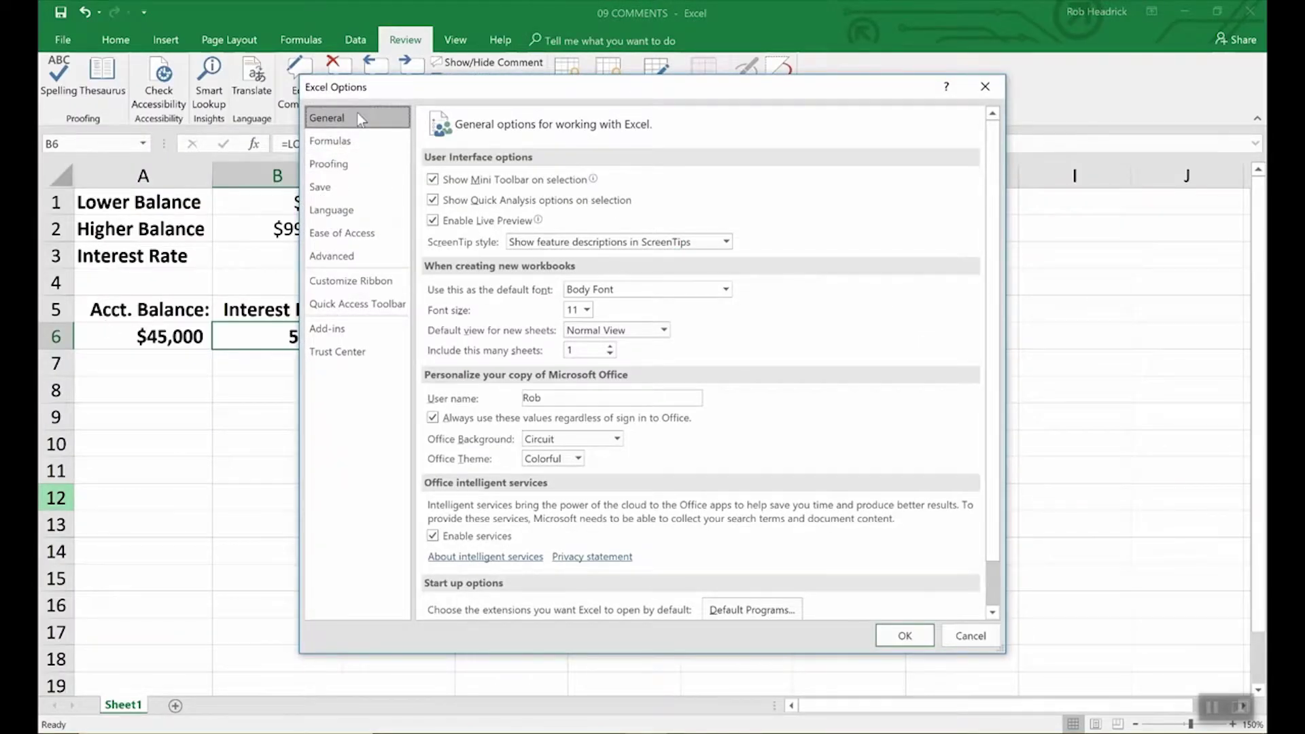
left_click(549, 399)
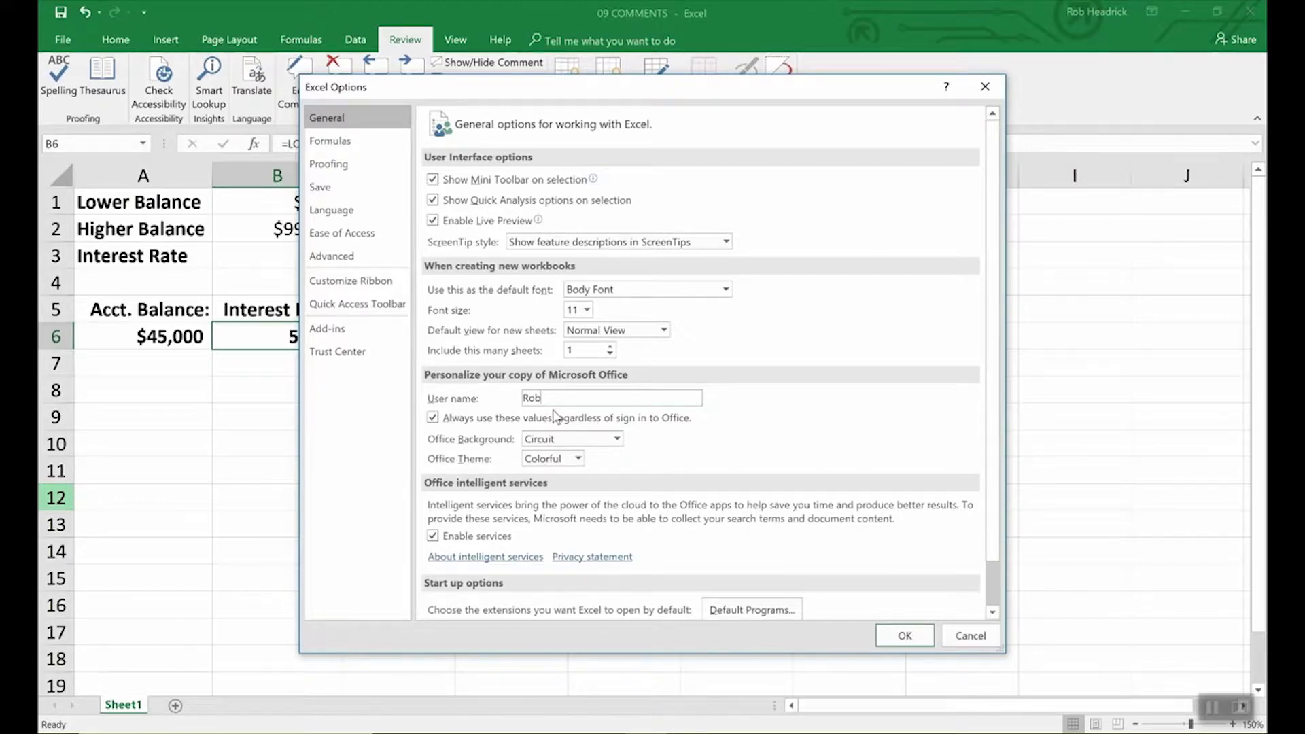
left_click(895, 635)
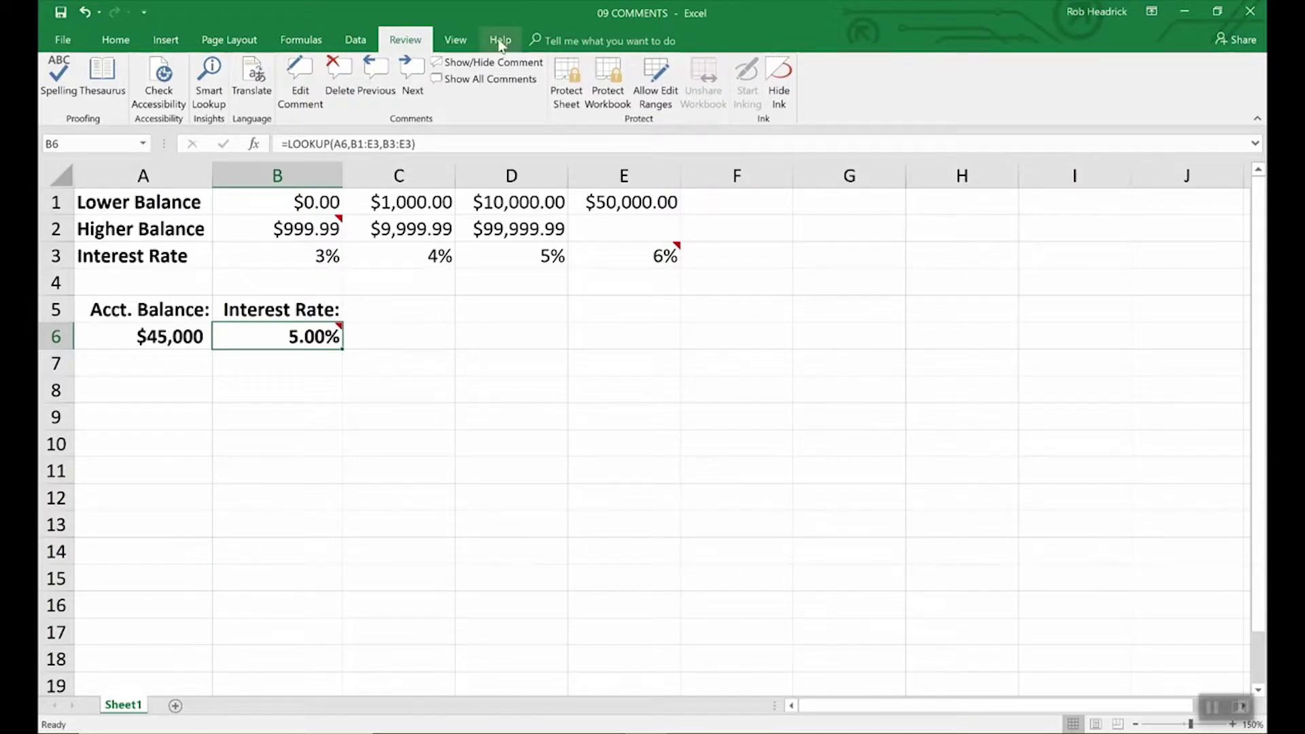
Step: Show the B6 comment permanently, then open Format Comment and cancel without changes
left_click(484, 62)
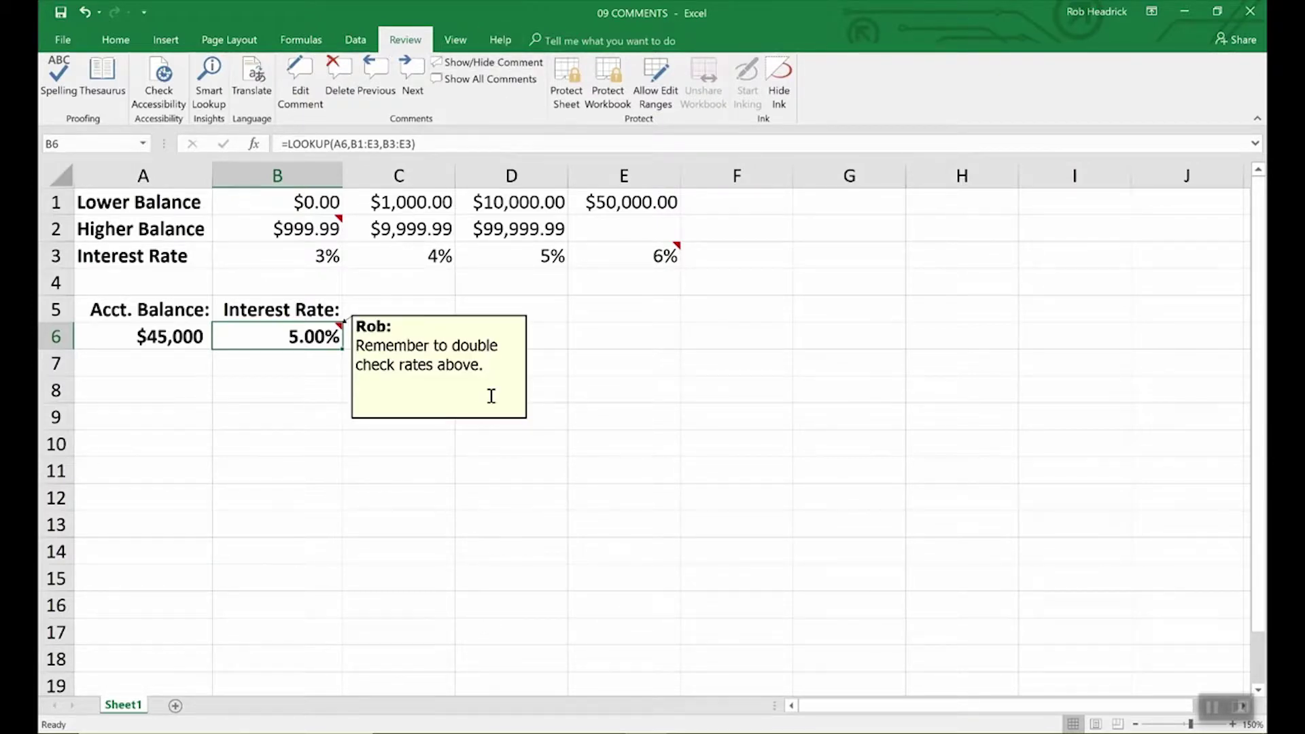
right_click(440, 365)
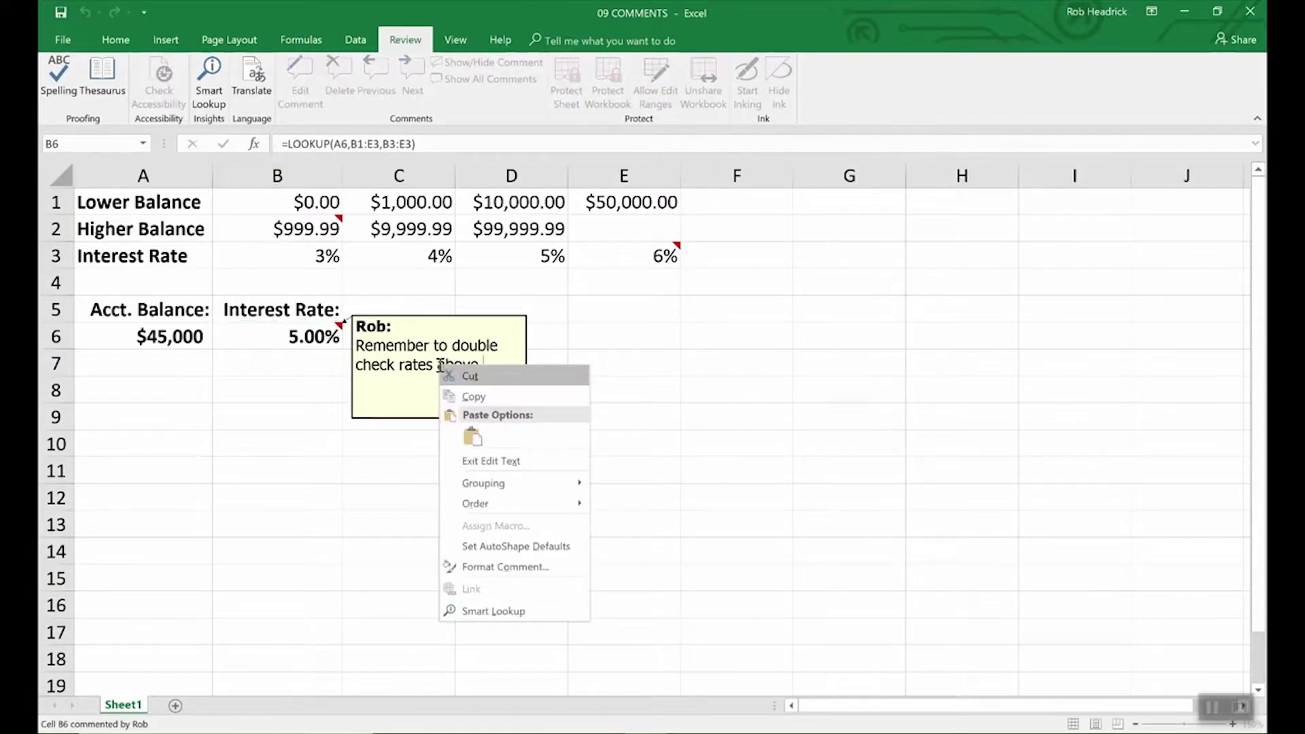
left_click(485, 566)
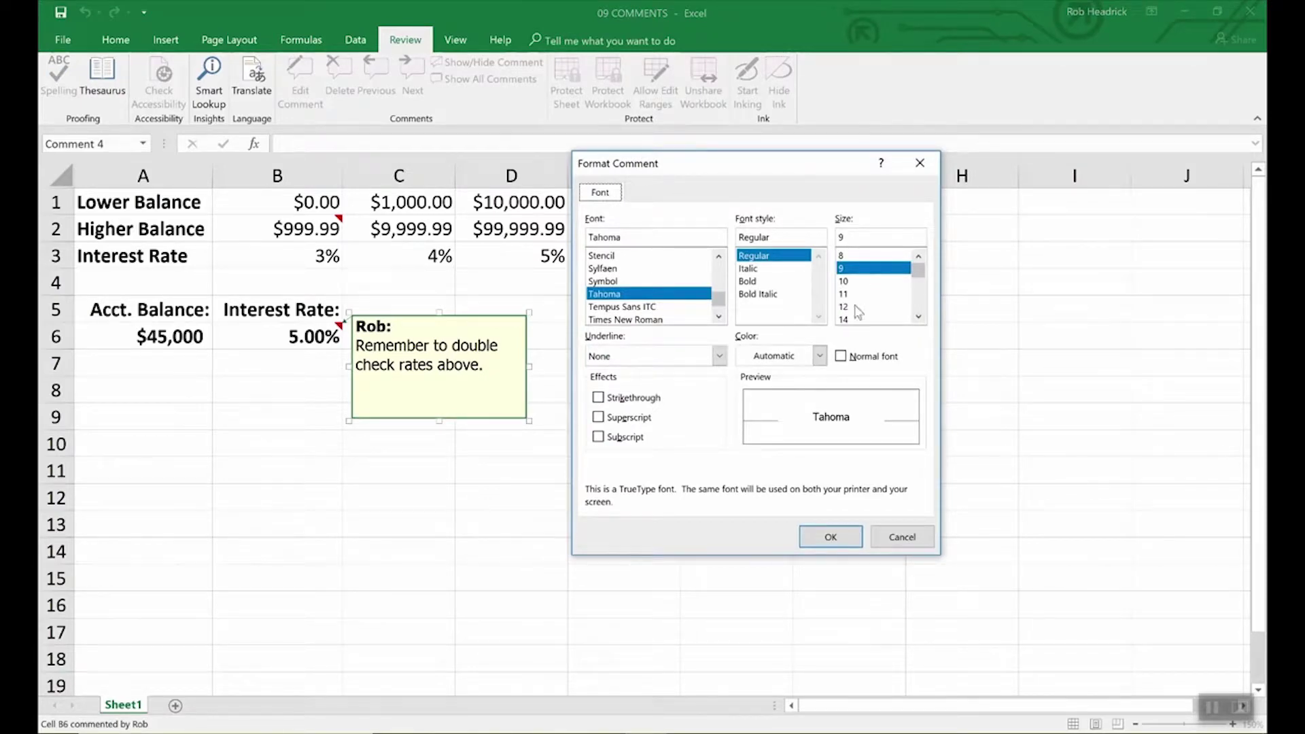
left_click(899, 538)
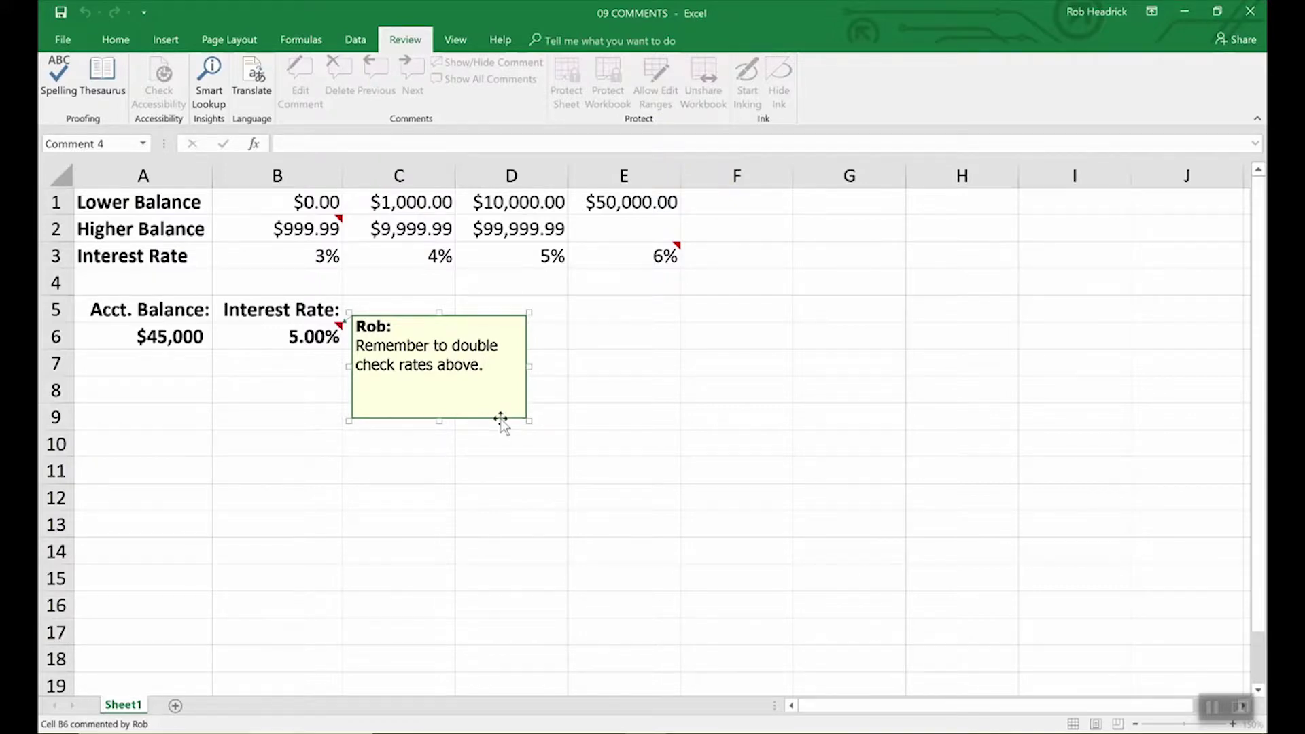
Step: Set the B6 comment box fill to light turquoise in Format Comment's Colors and Lines
right_click(500, 420)
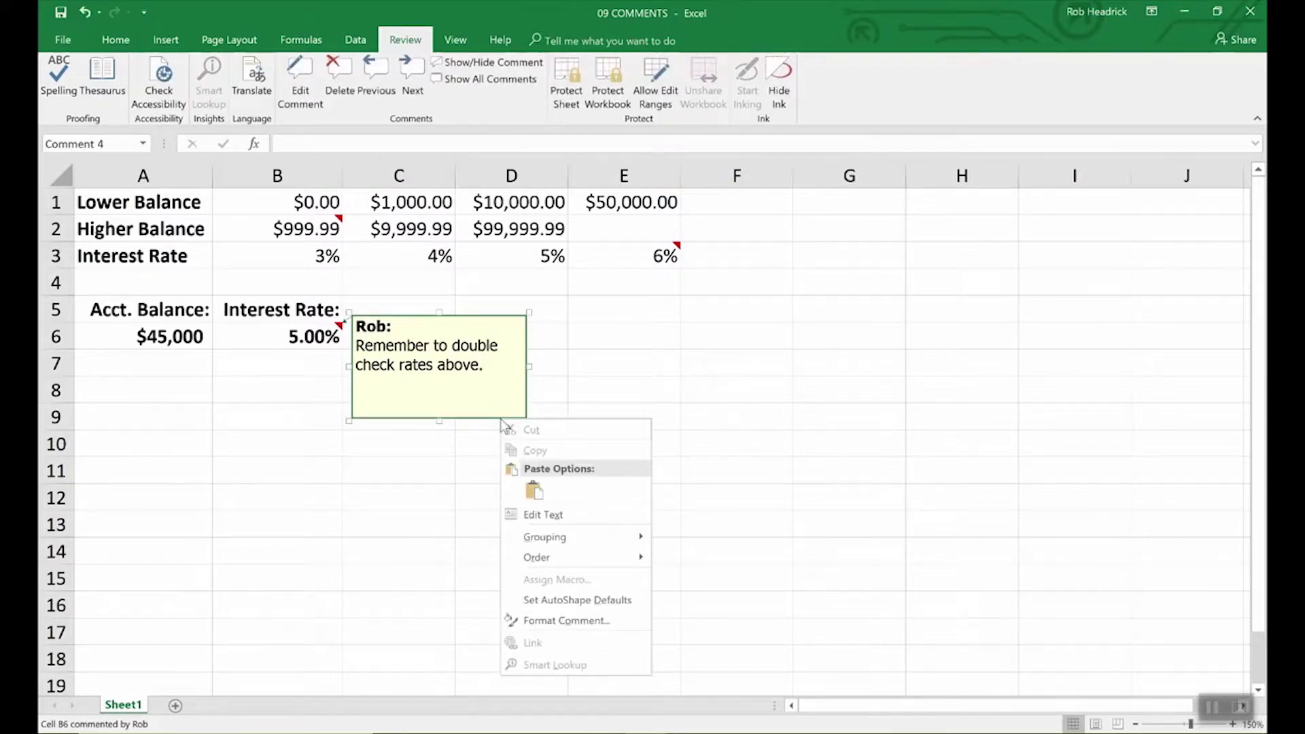
left_click(544, 620)
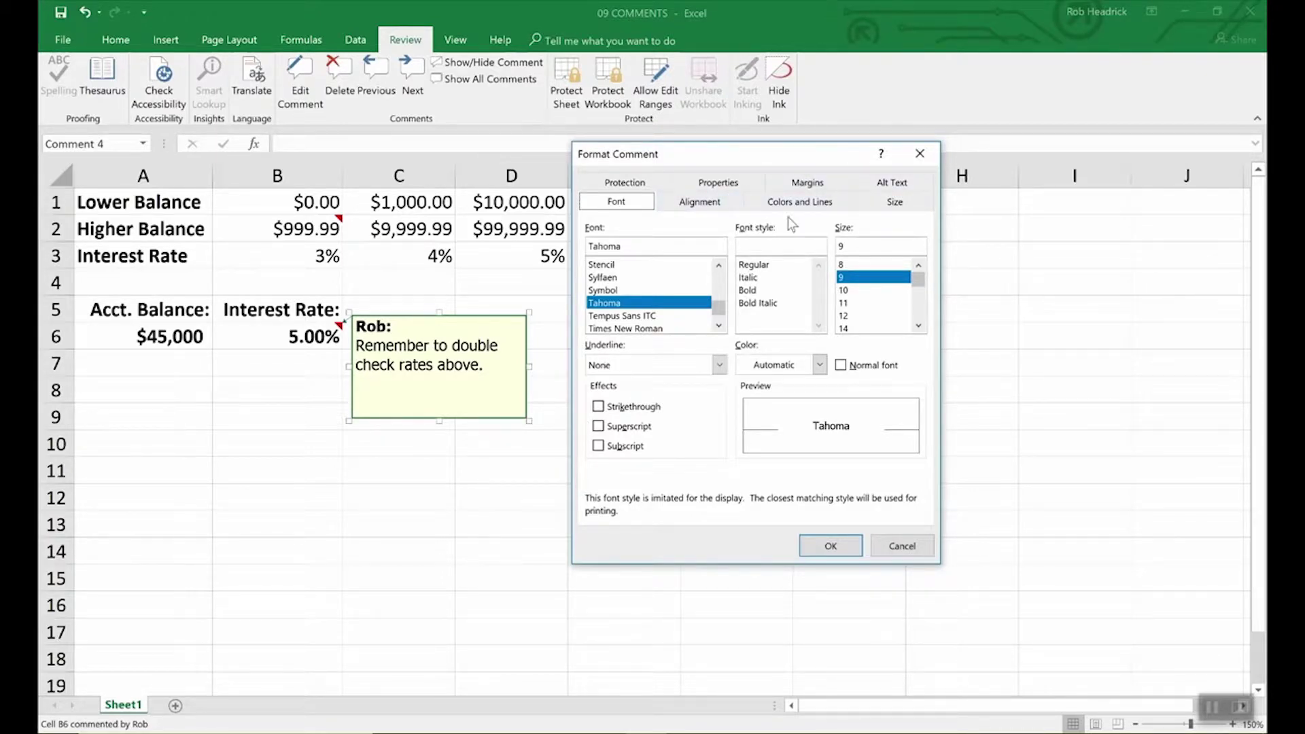
left_click(800, 202)
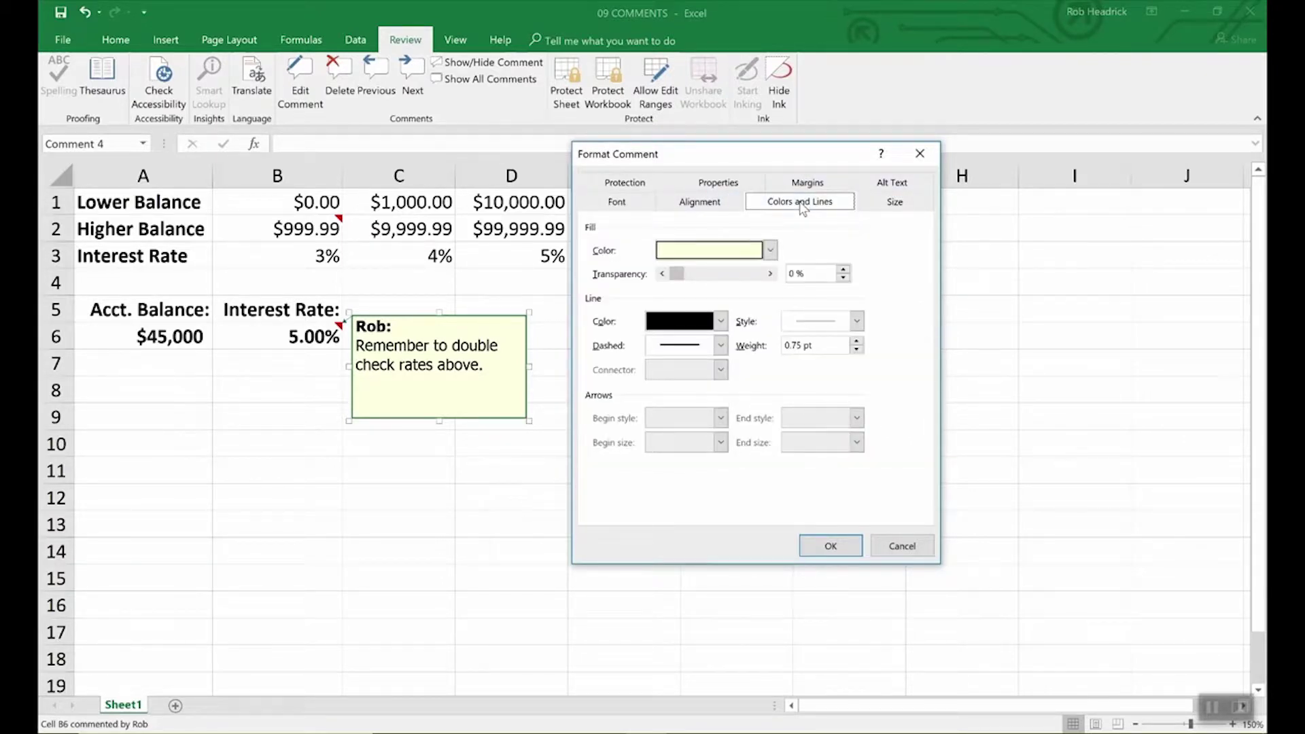
left_click(770, 250)
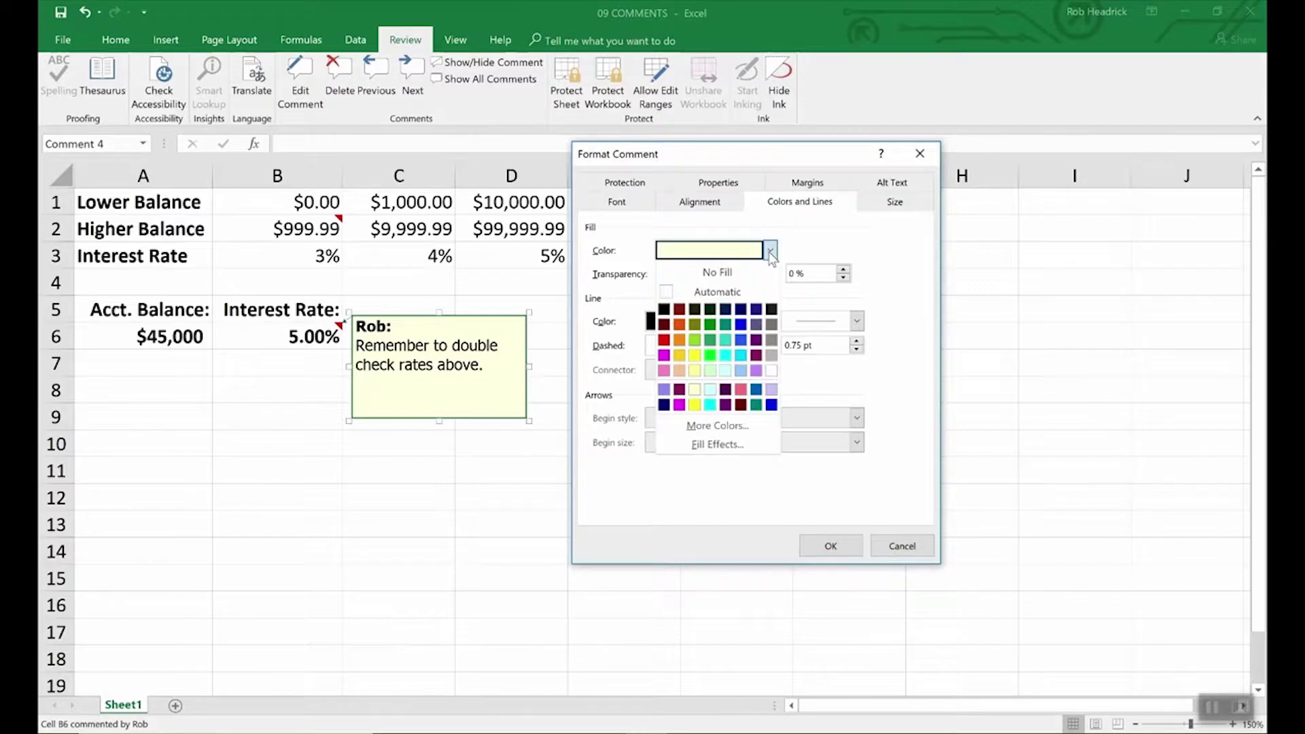
left_click(726, 370)
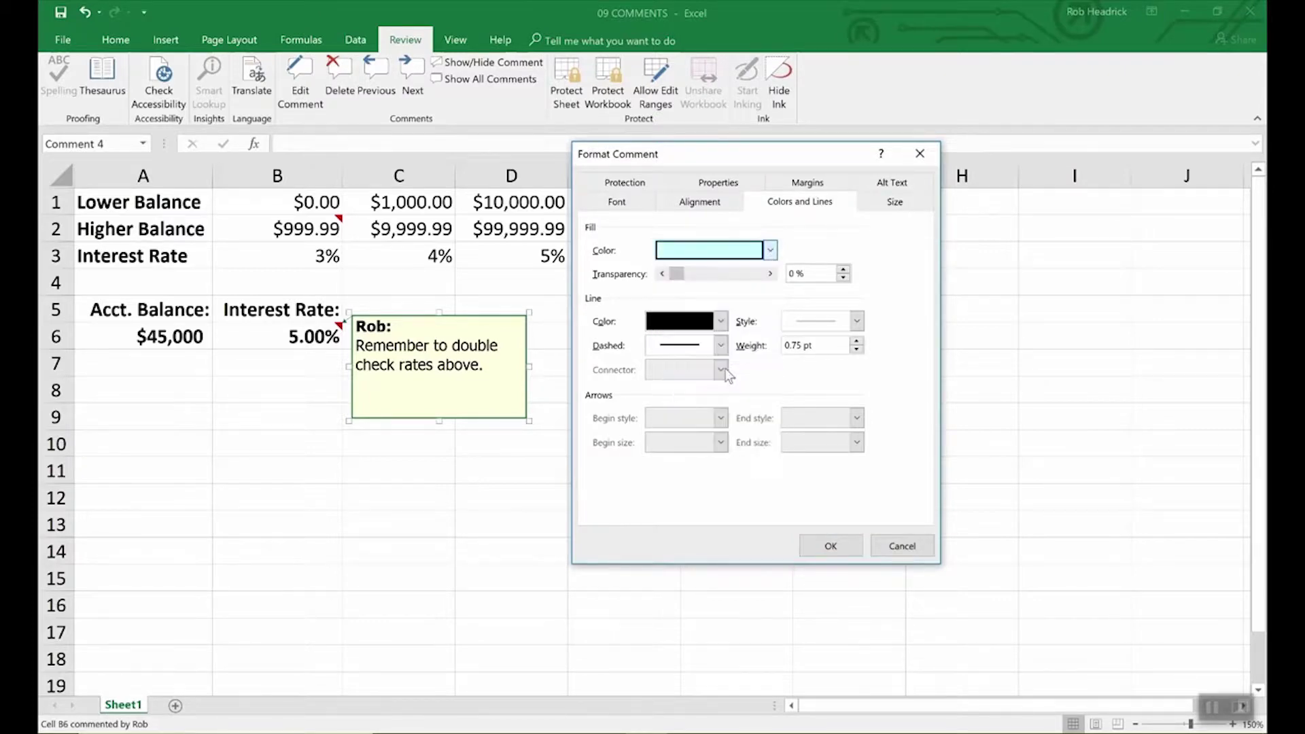
left_click(853, 547)
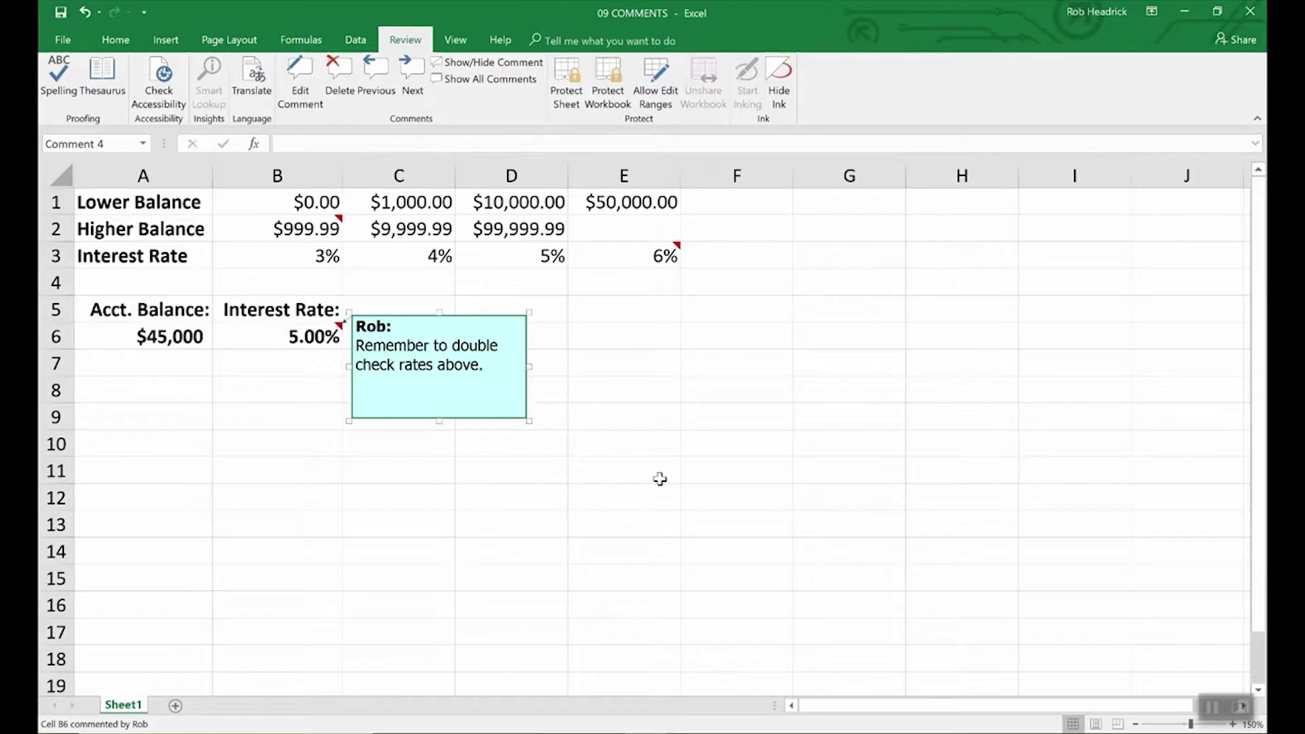
left_click(659, 479)
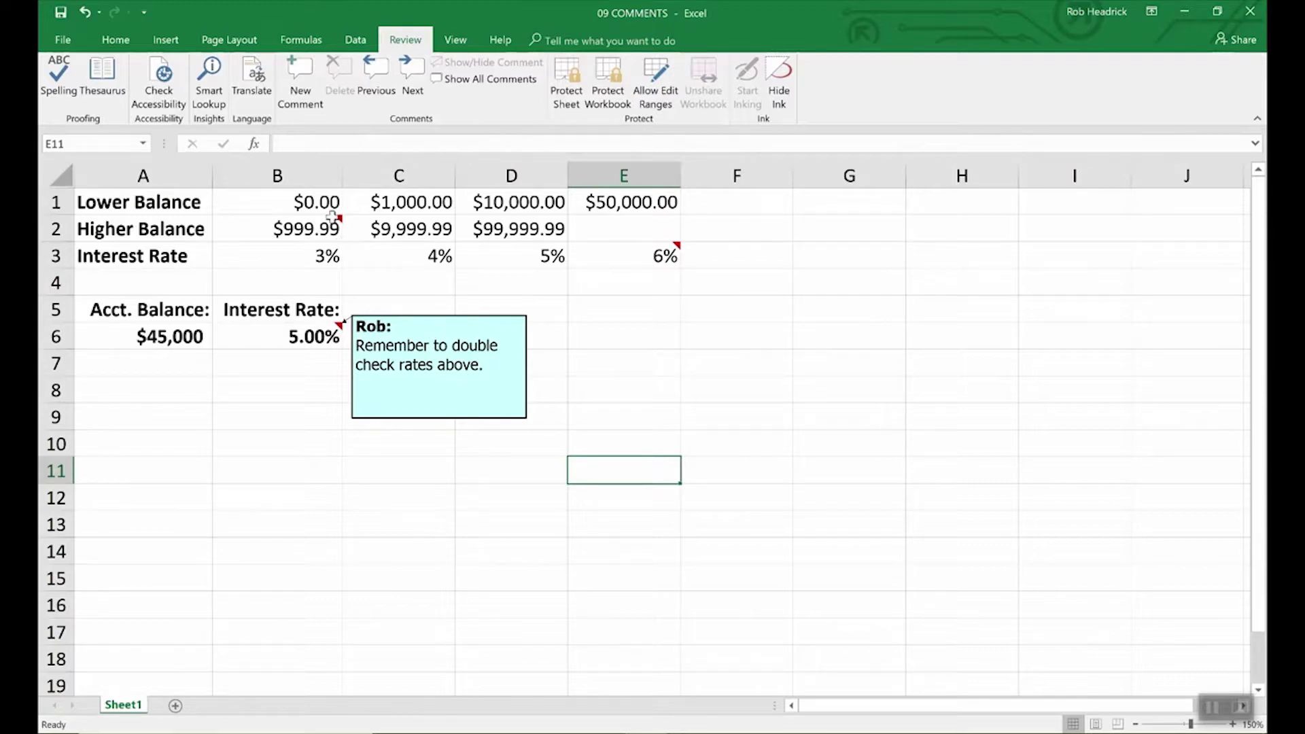
left_click(330, 224)
left_click(669, 260)
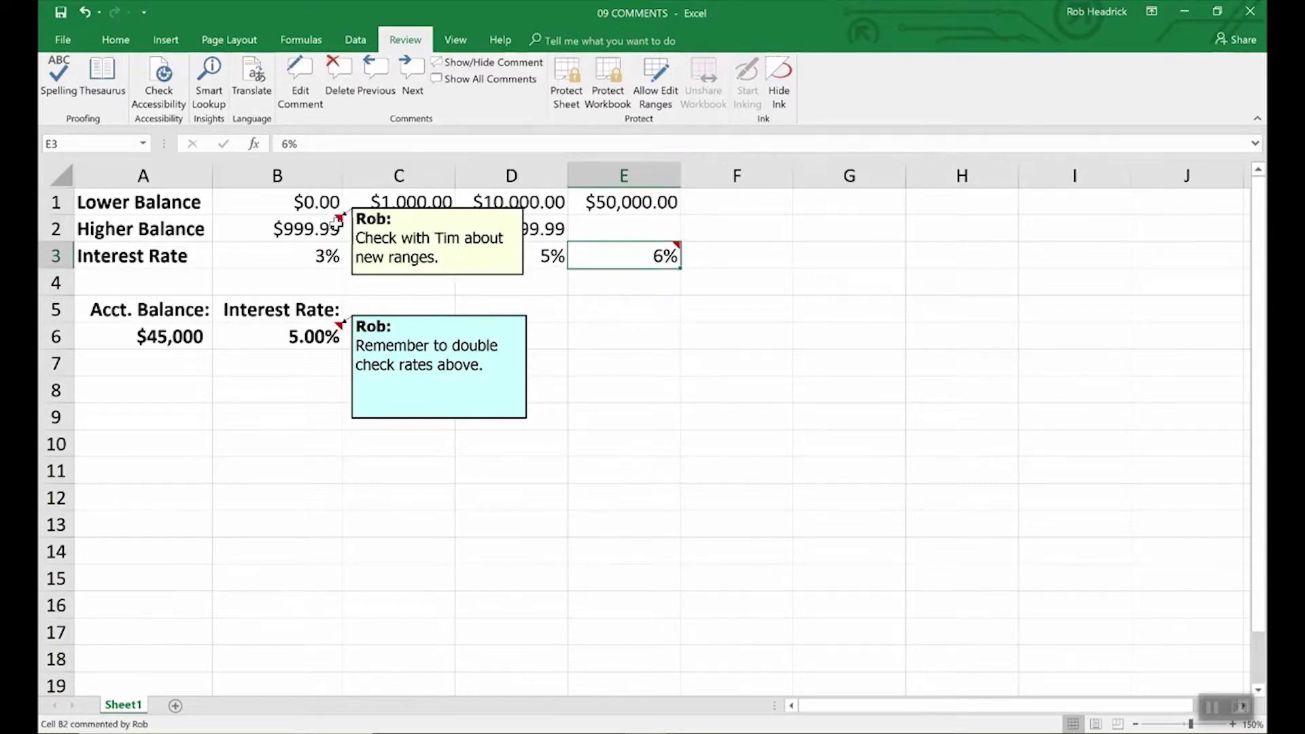
mouse_move(623, 261)
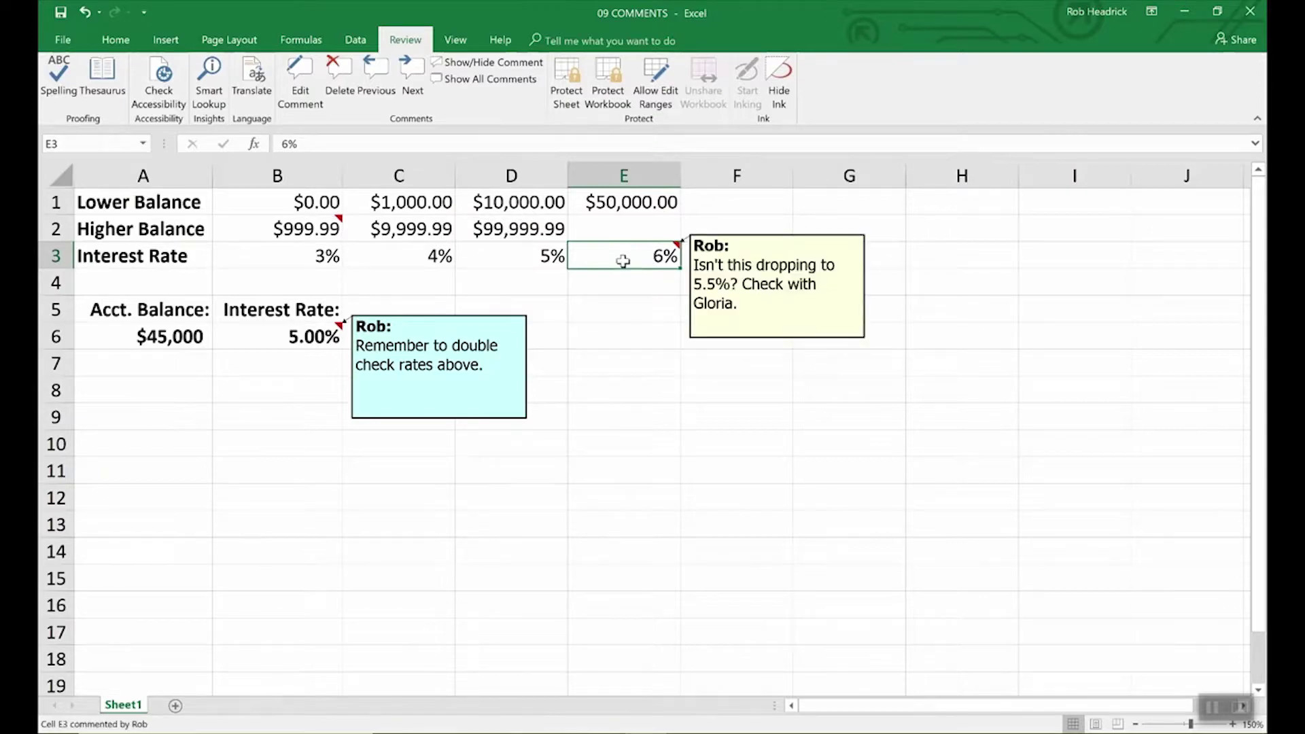
left_click(304, 230)
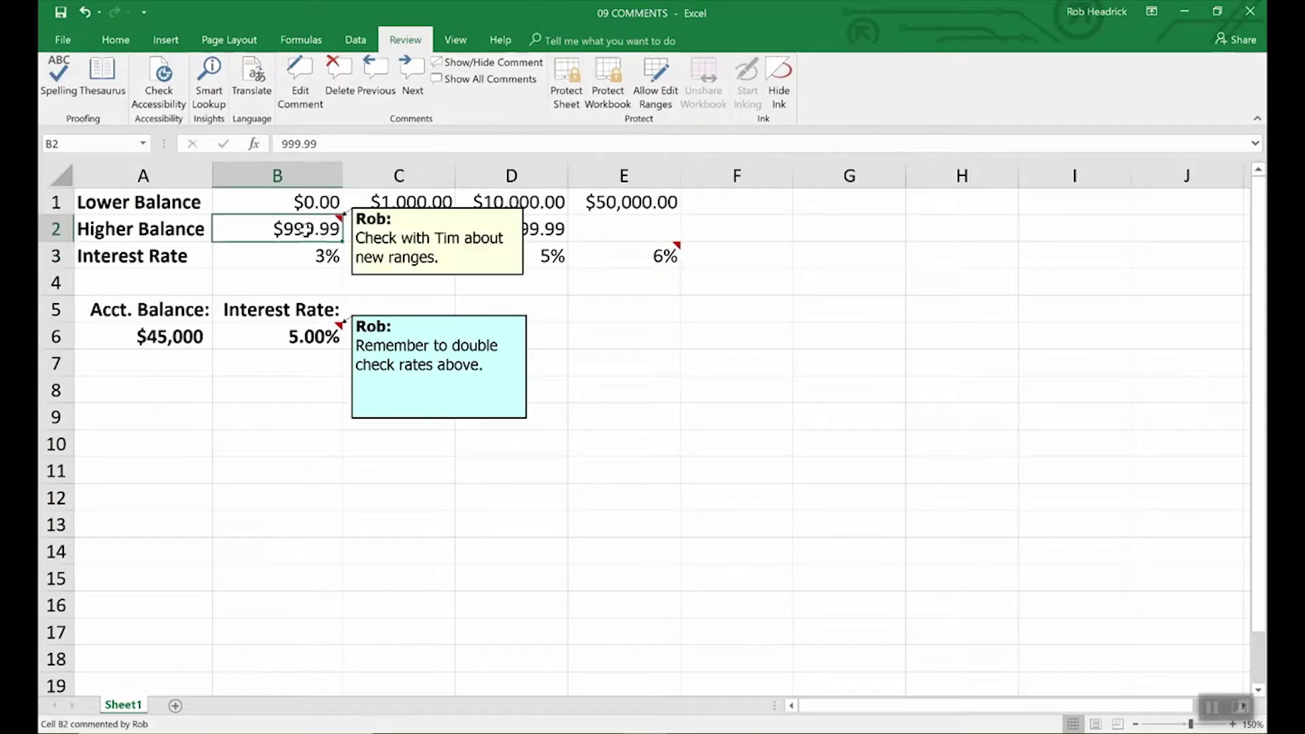
Step: Show all comments, delete B6's comment, hide B2's comment, and select E3's comment box
left_click(504, 80)
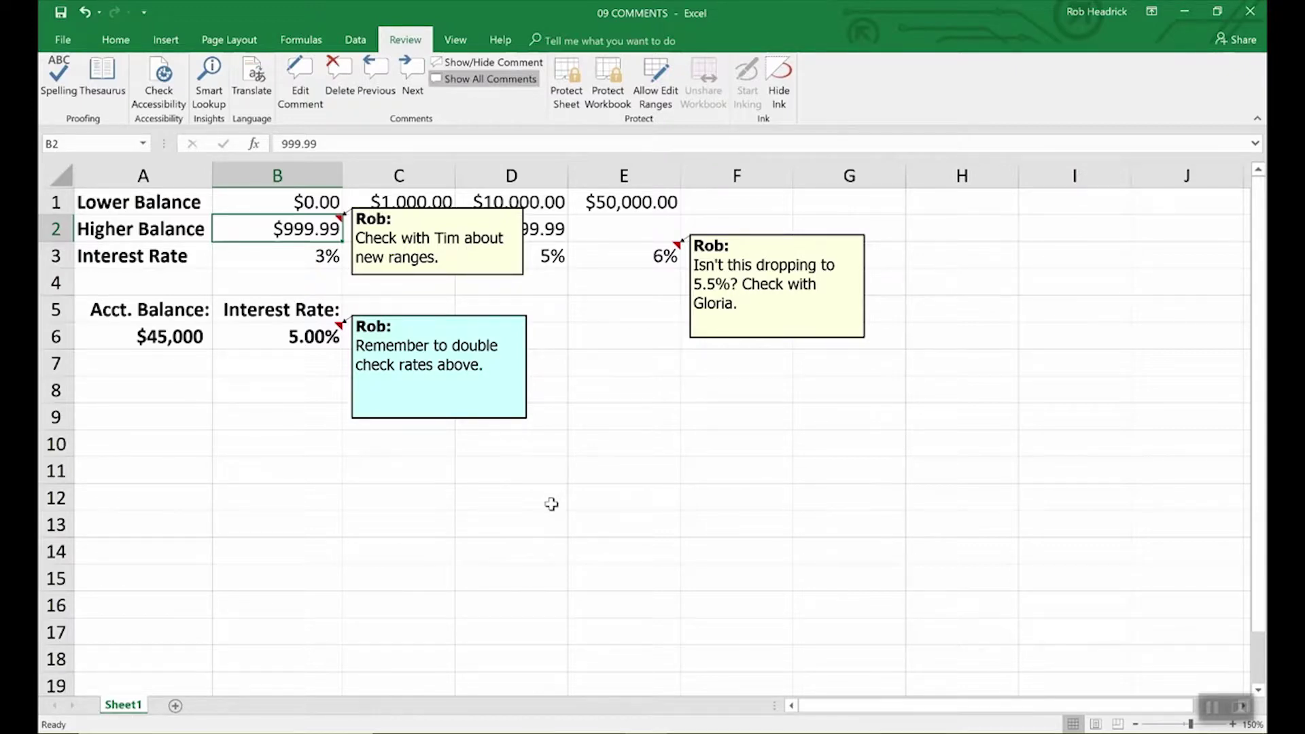
left_click(303, 335)
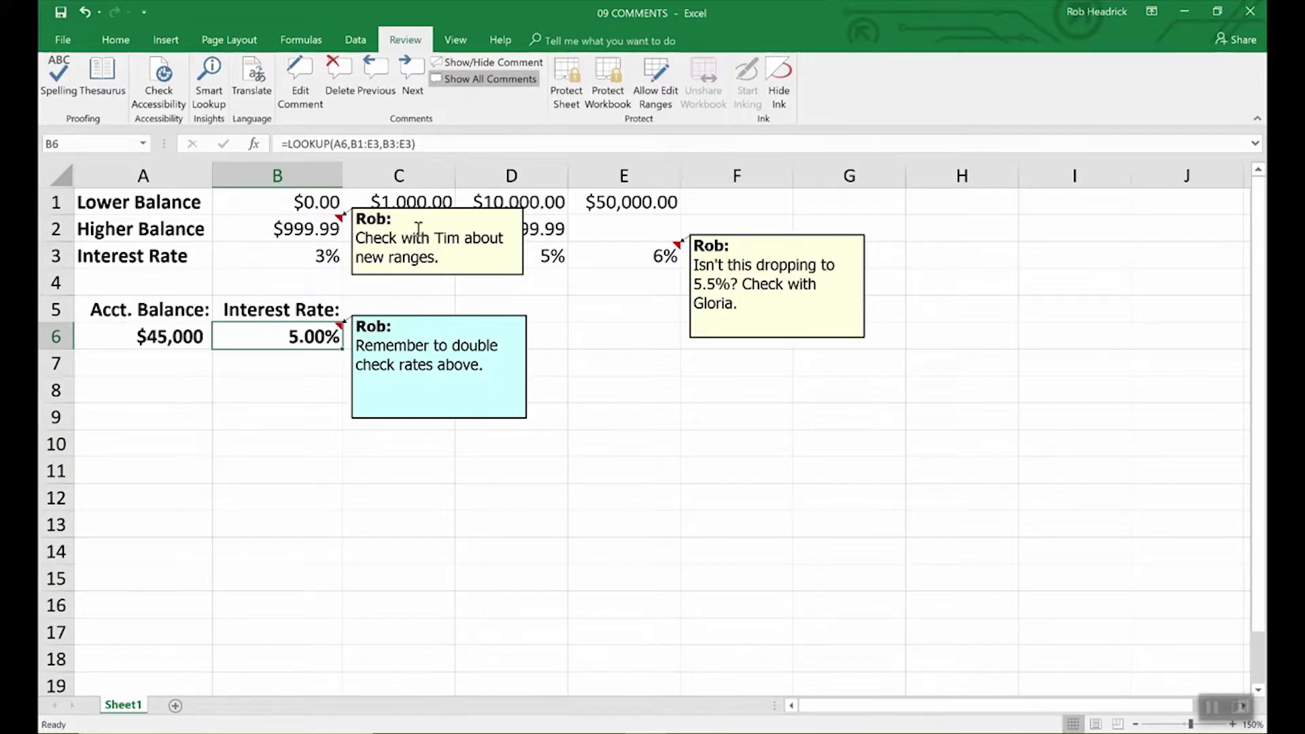
left_click(338, 66)
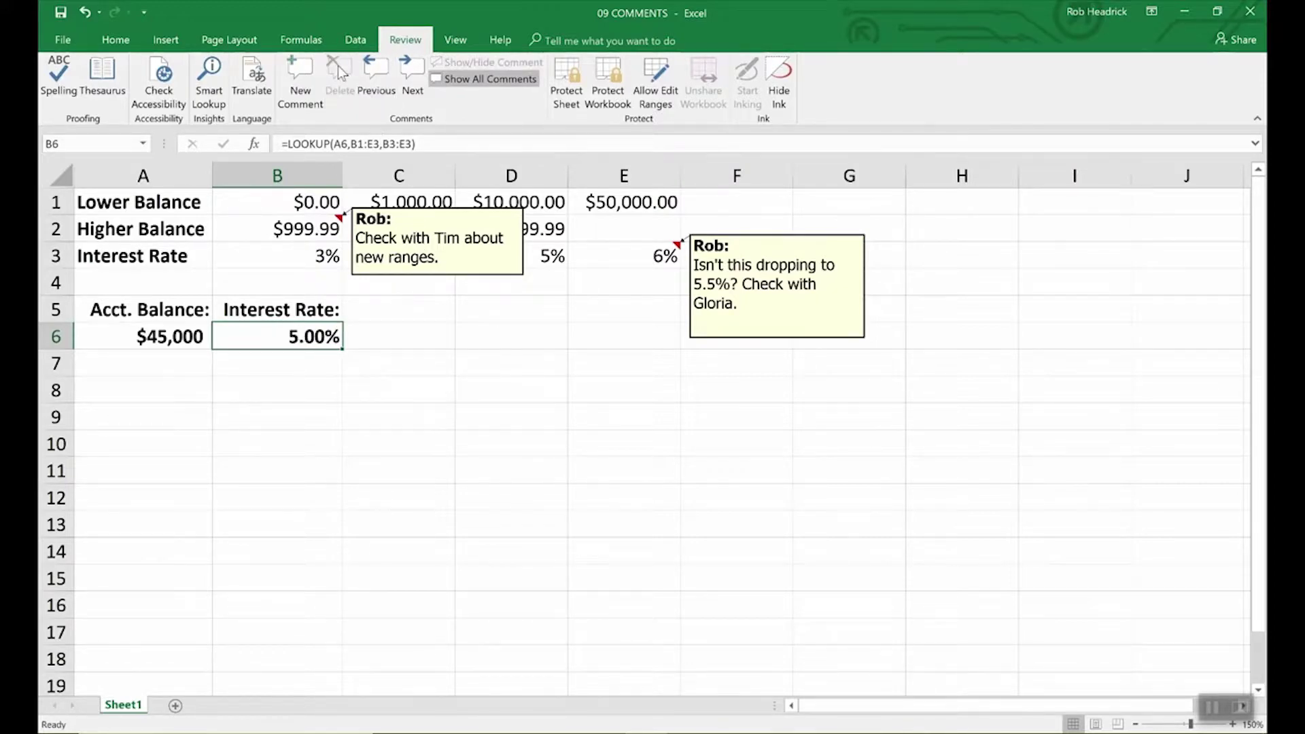
left_click(477, 276)
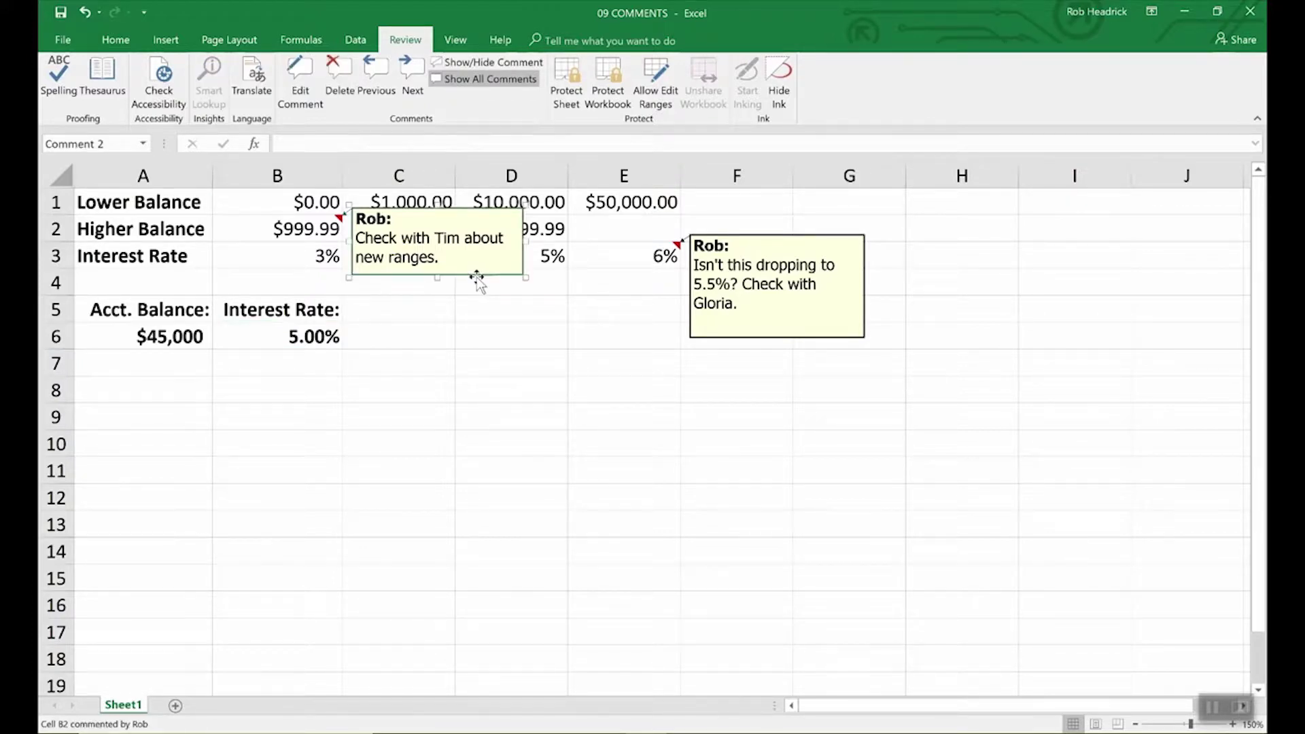
key("Escape")
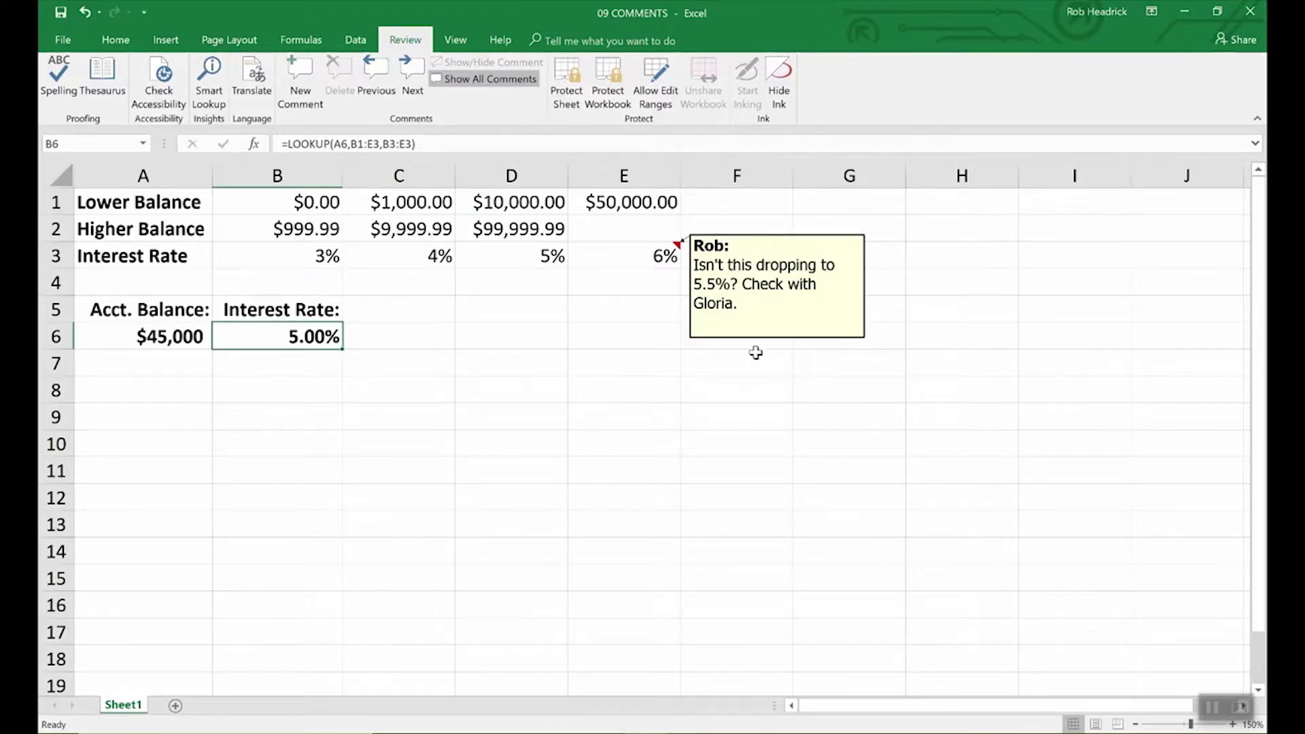
left_click(762, 337)
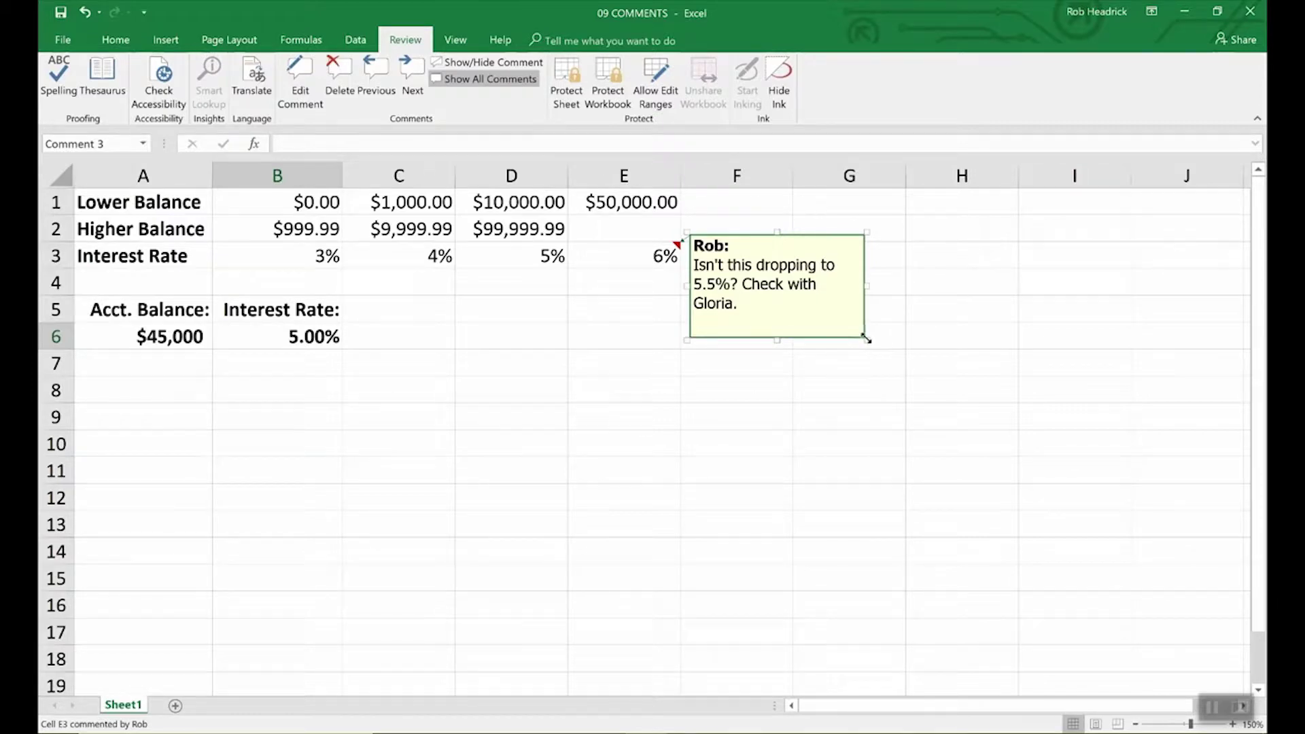
Step: Resize the E3 comment box smaller so it fits its text
left_click_drag(866, 339, 1006, 510)
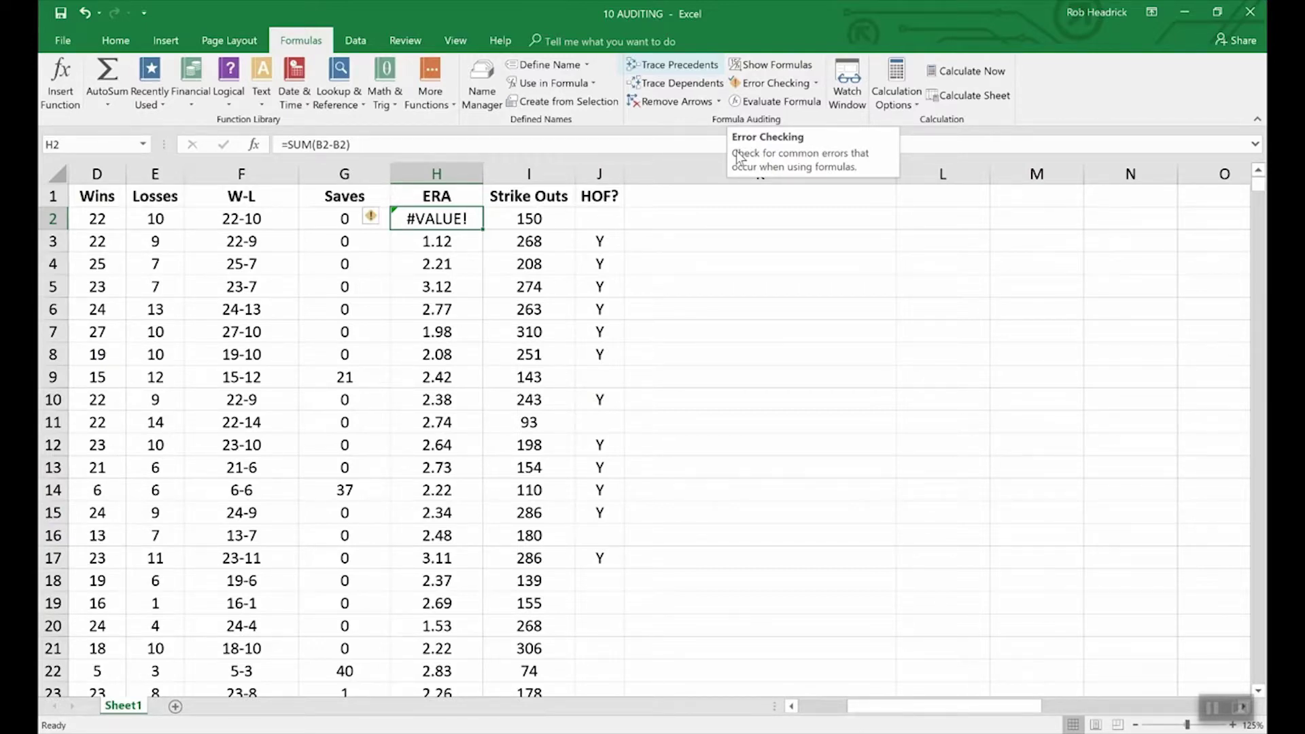
Step: Trace F2's precedents so arrows link D2 and E2, then scroll back toward column A
left_click(256, 219)
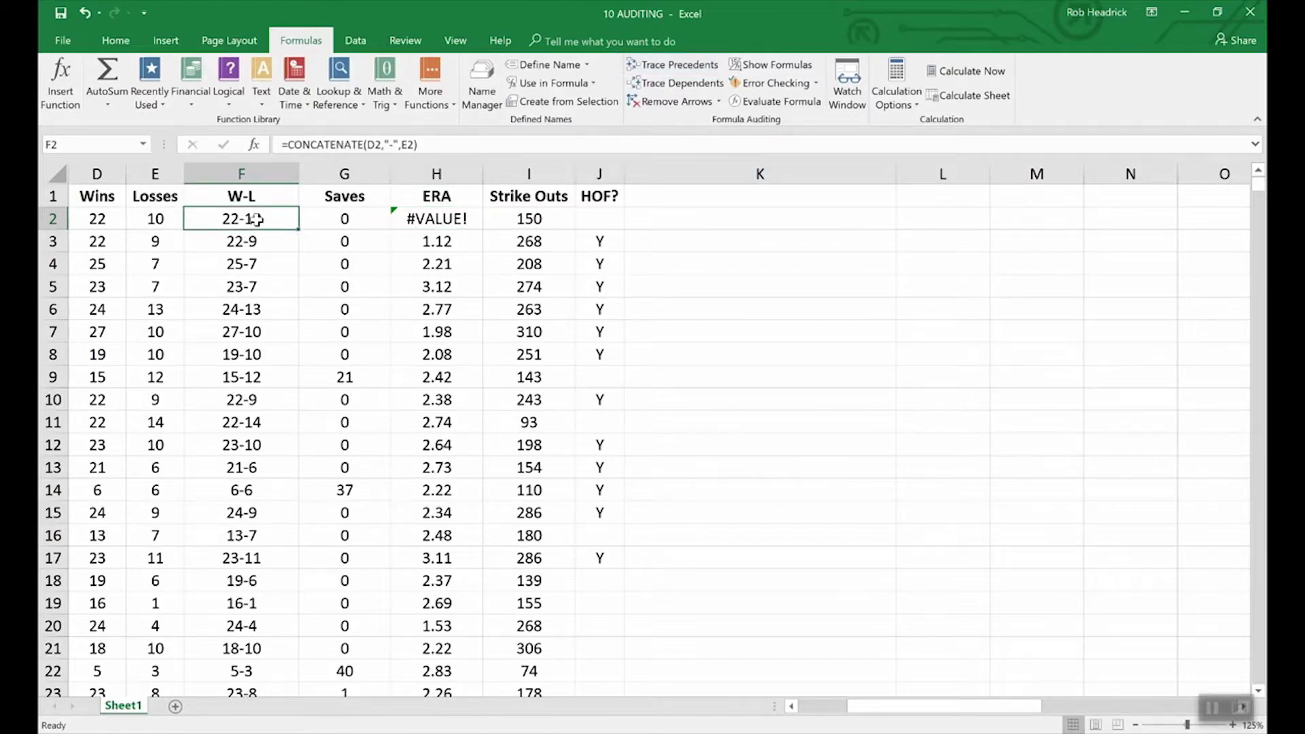
left_click(664, 65)
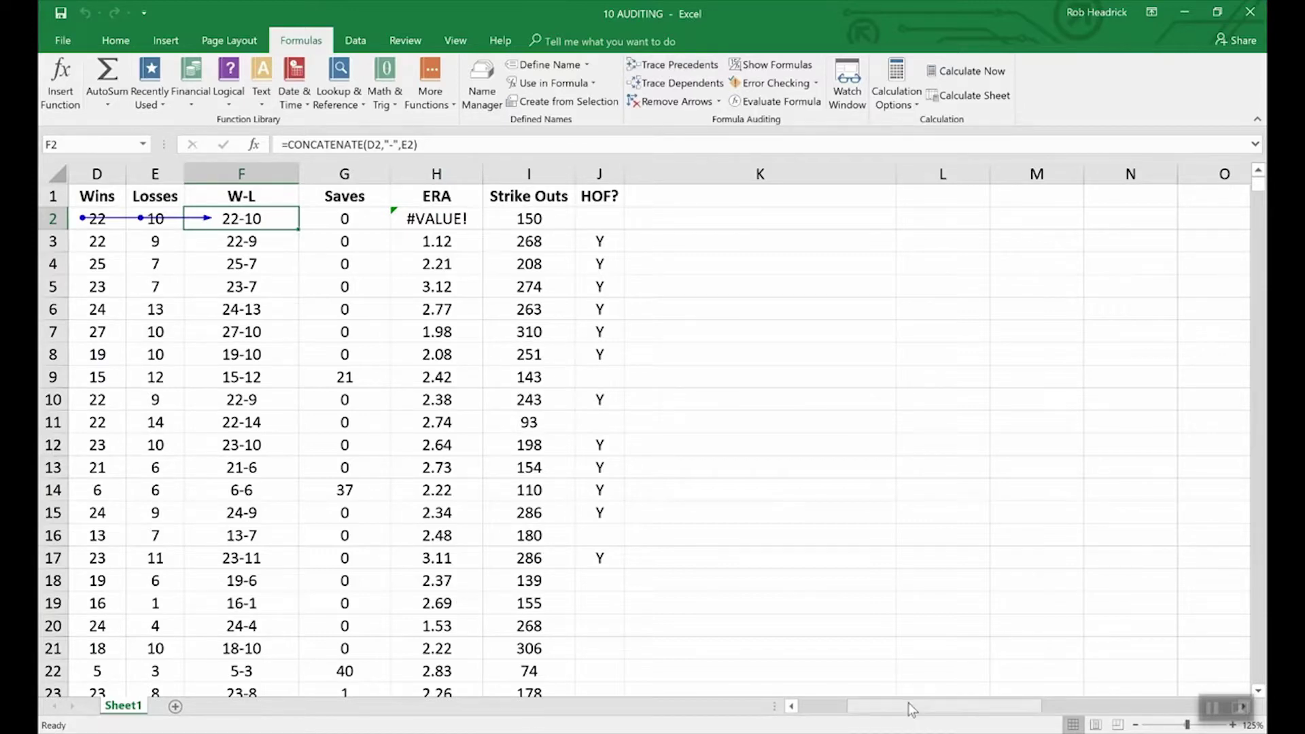
left_click_drag(908, 703, 861, 707)
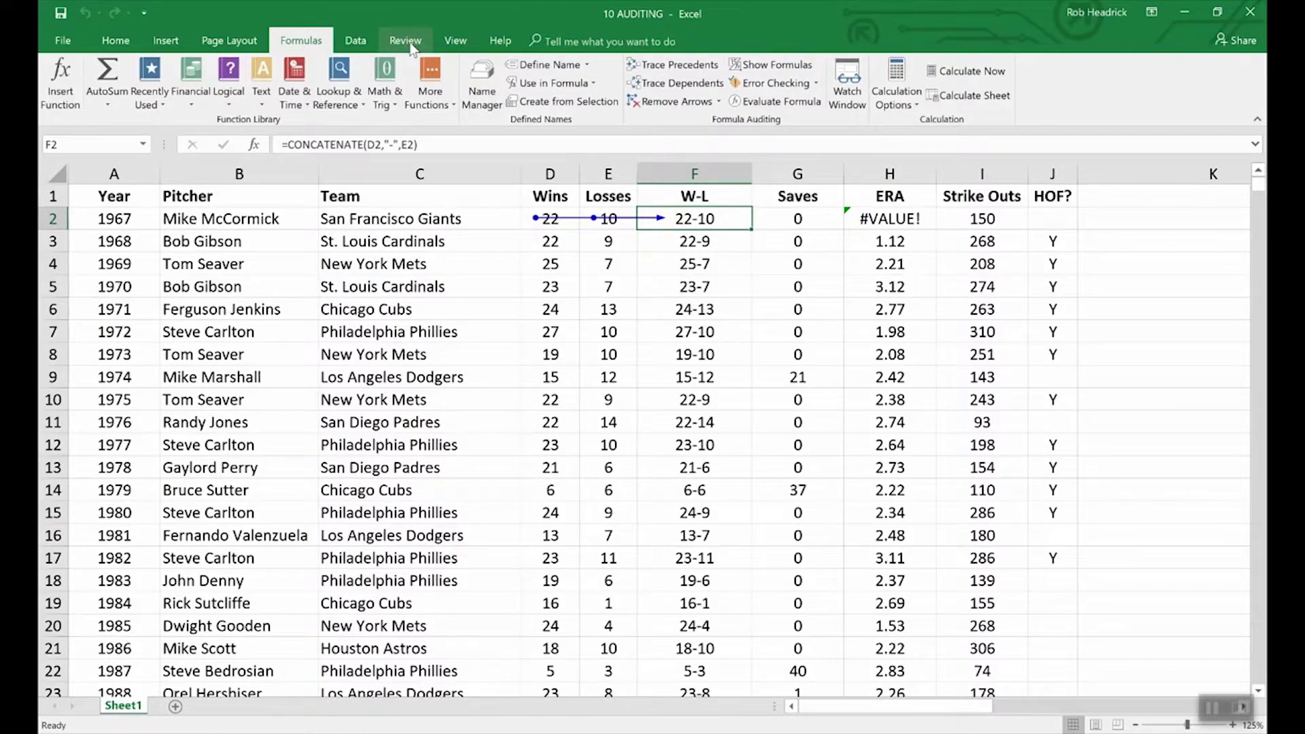
Step: Switch to 09 COMMENTS, trace B6's LOOKUP precedents, then remove the arrows
left_click(456, 41)
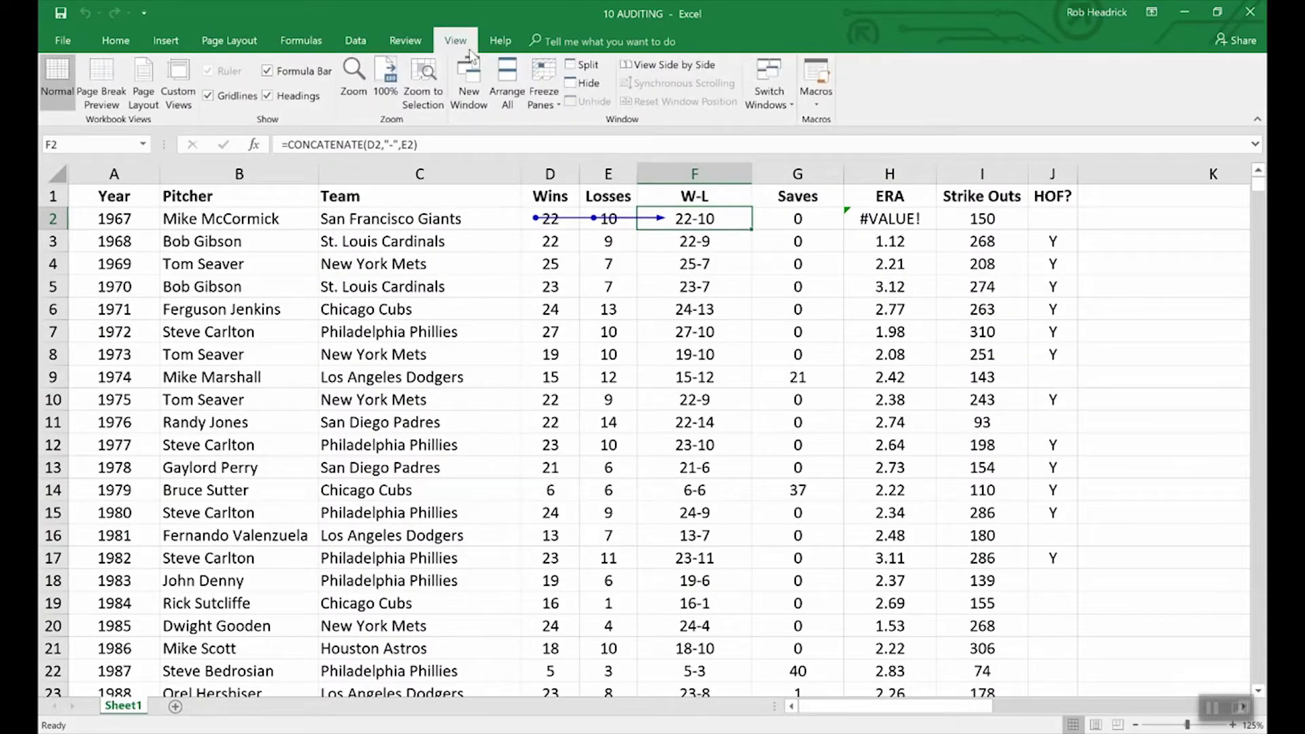
left_click(782, 91)
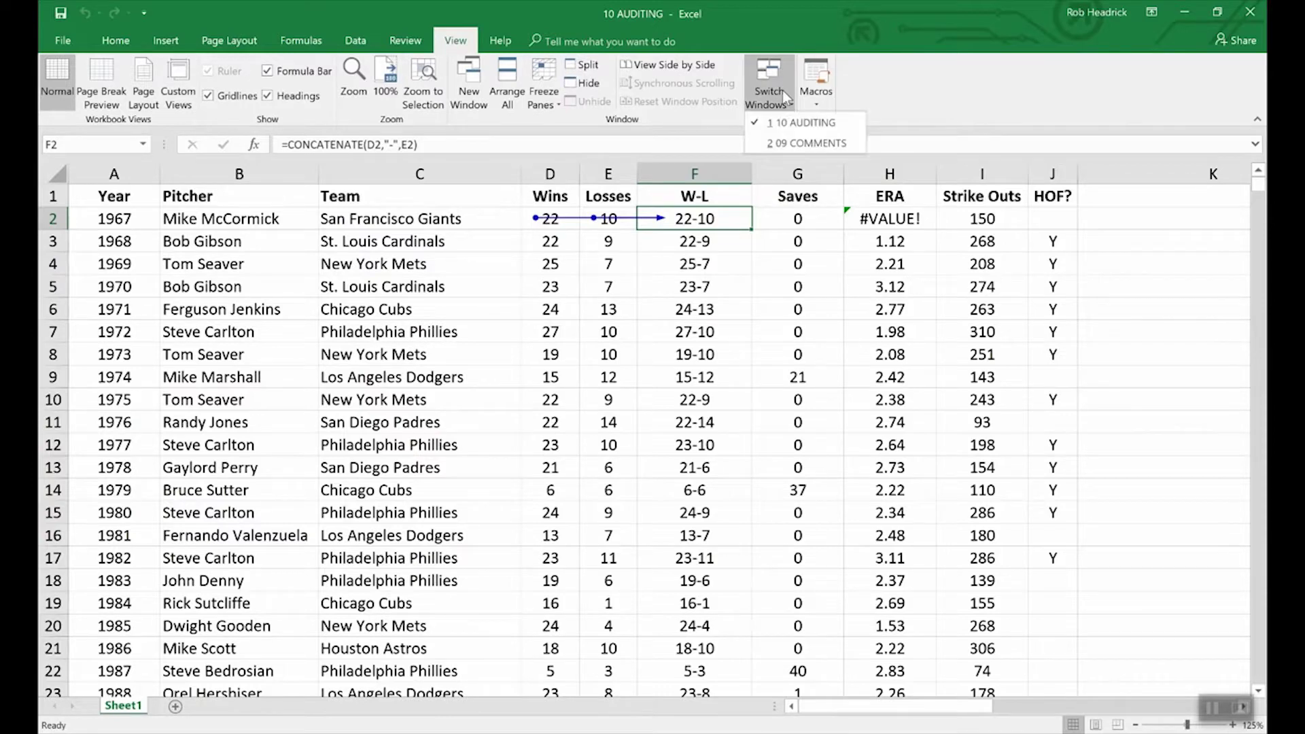
left_click(804, 143)
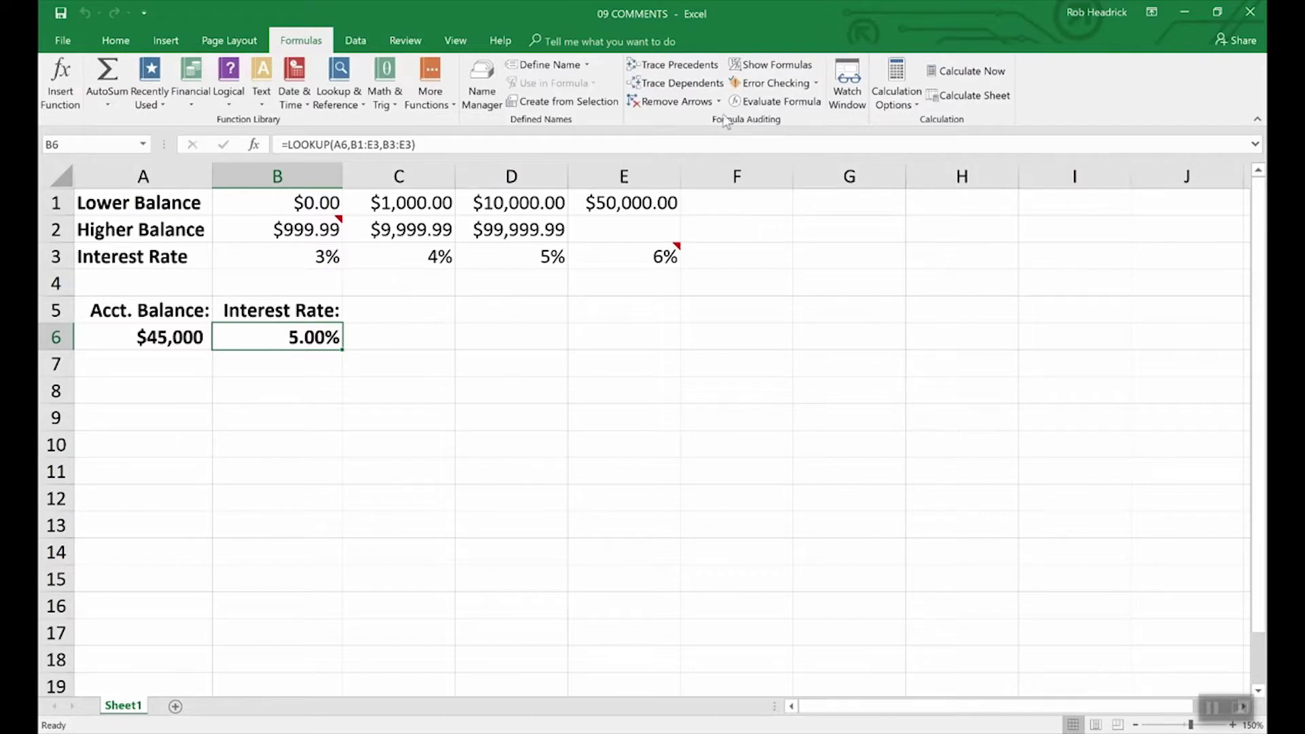
left_click(676, 64)
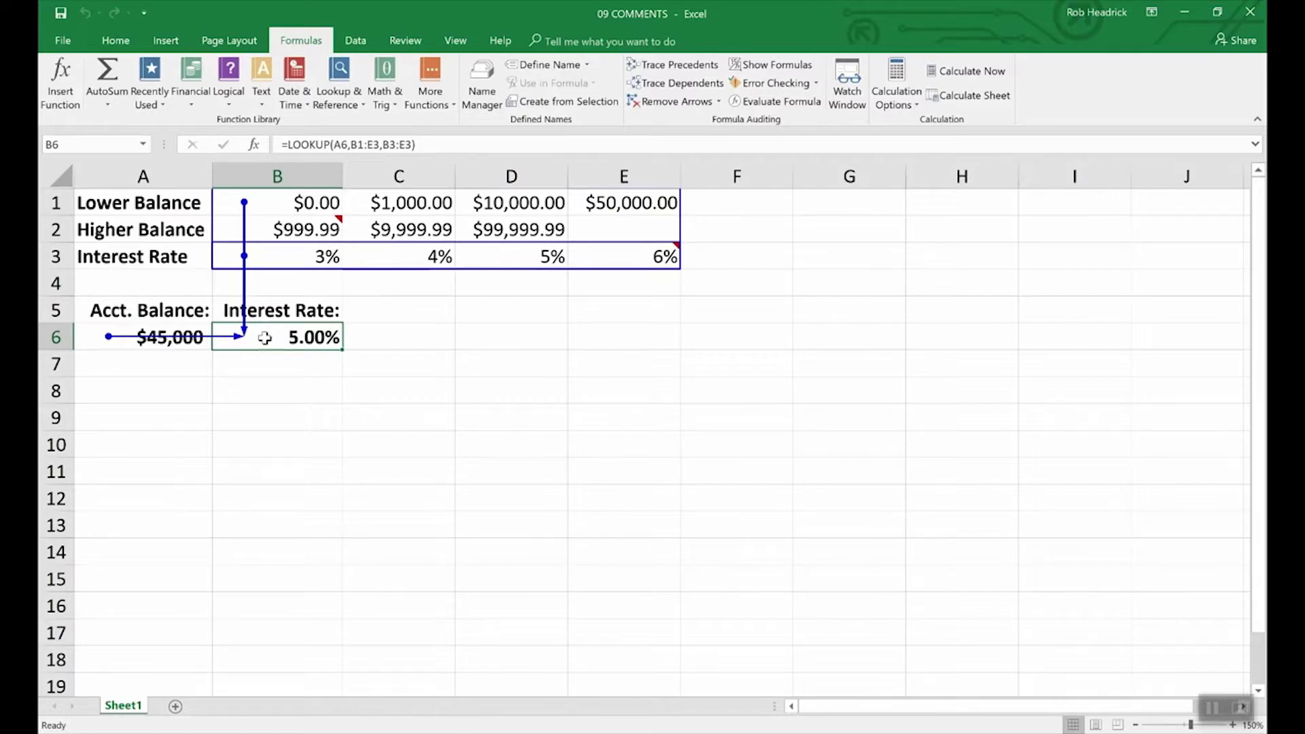
left_click(679, 109)
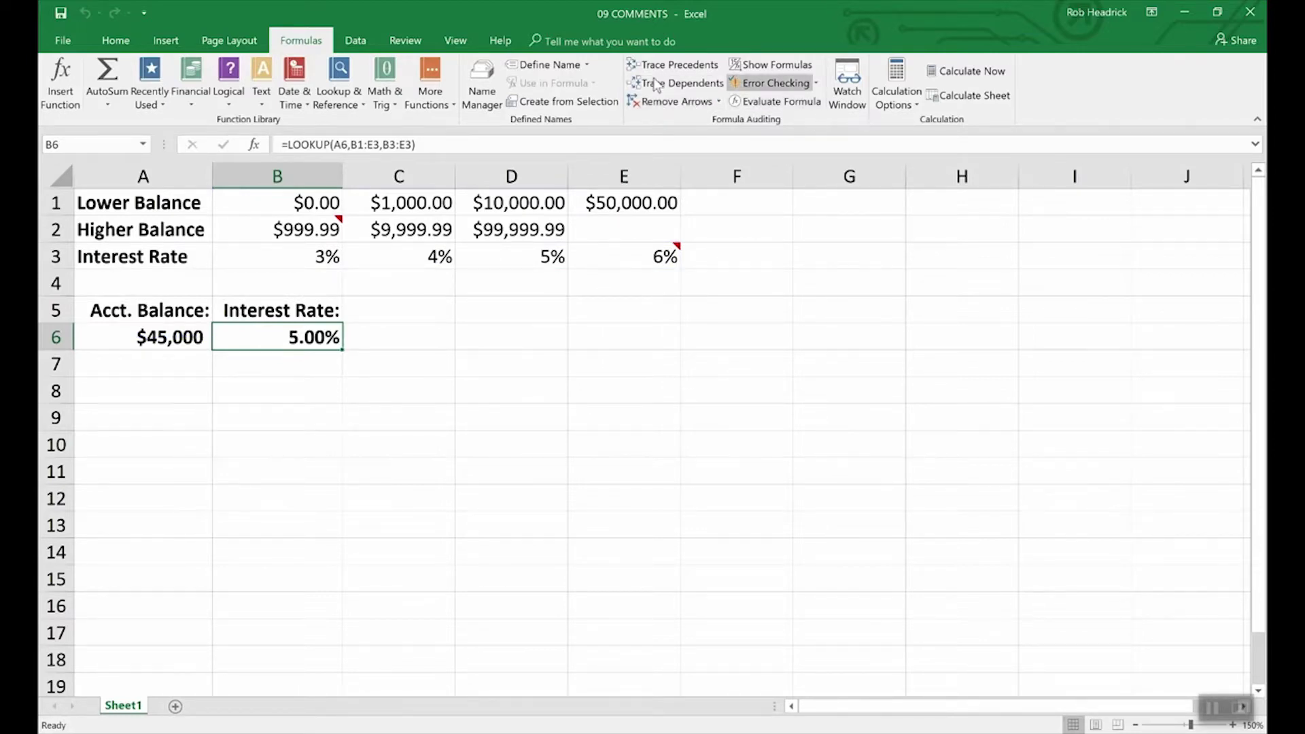
Step: Switch back to 10 AUDITING and remove the D2–F2 trace arrows
left_click(456, 40)
left_click(769, 95)
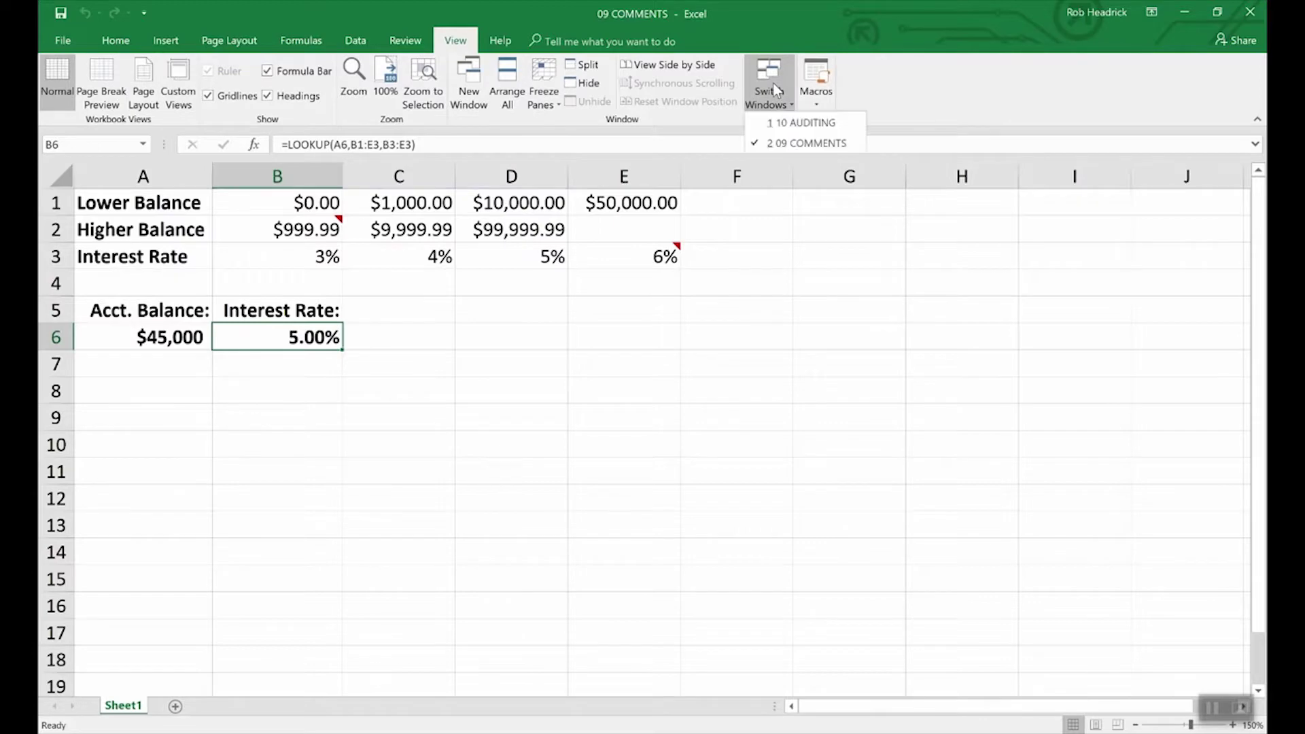
left_click(777, 122)
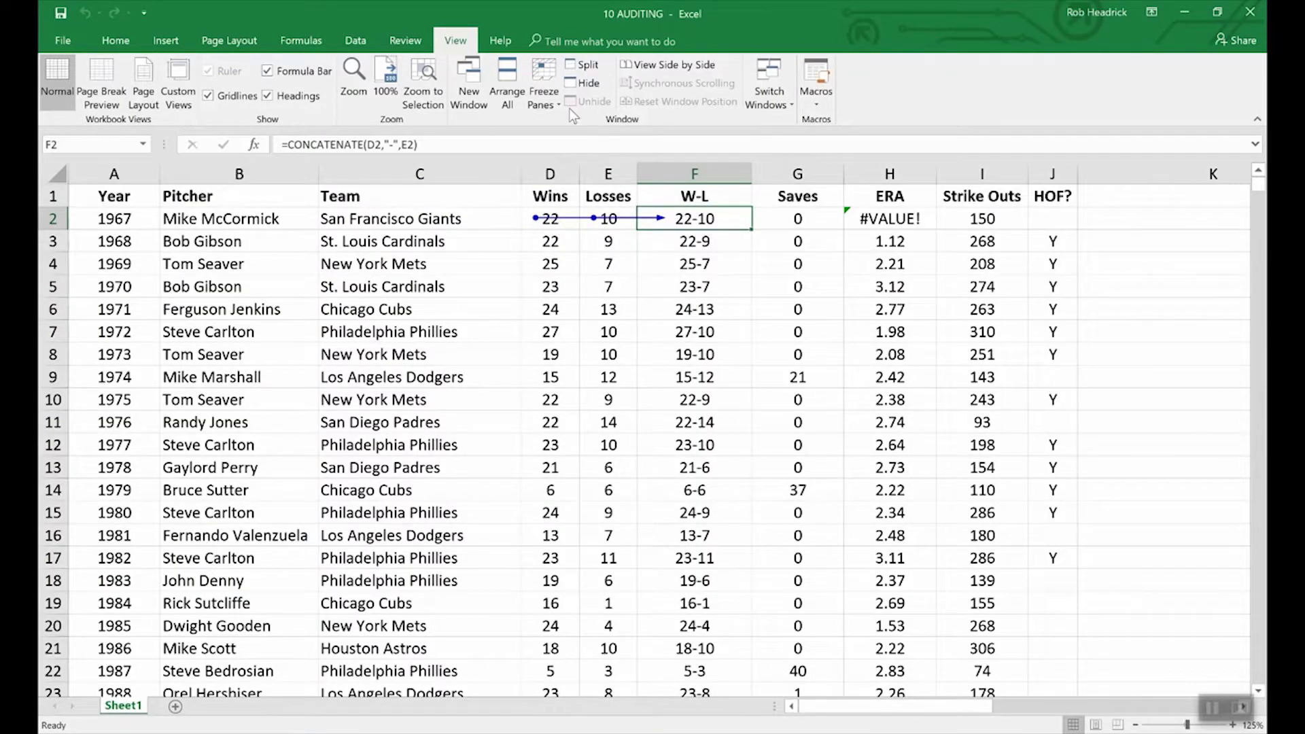
left_click(297, 42)
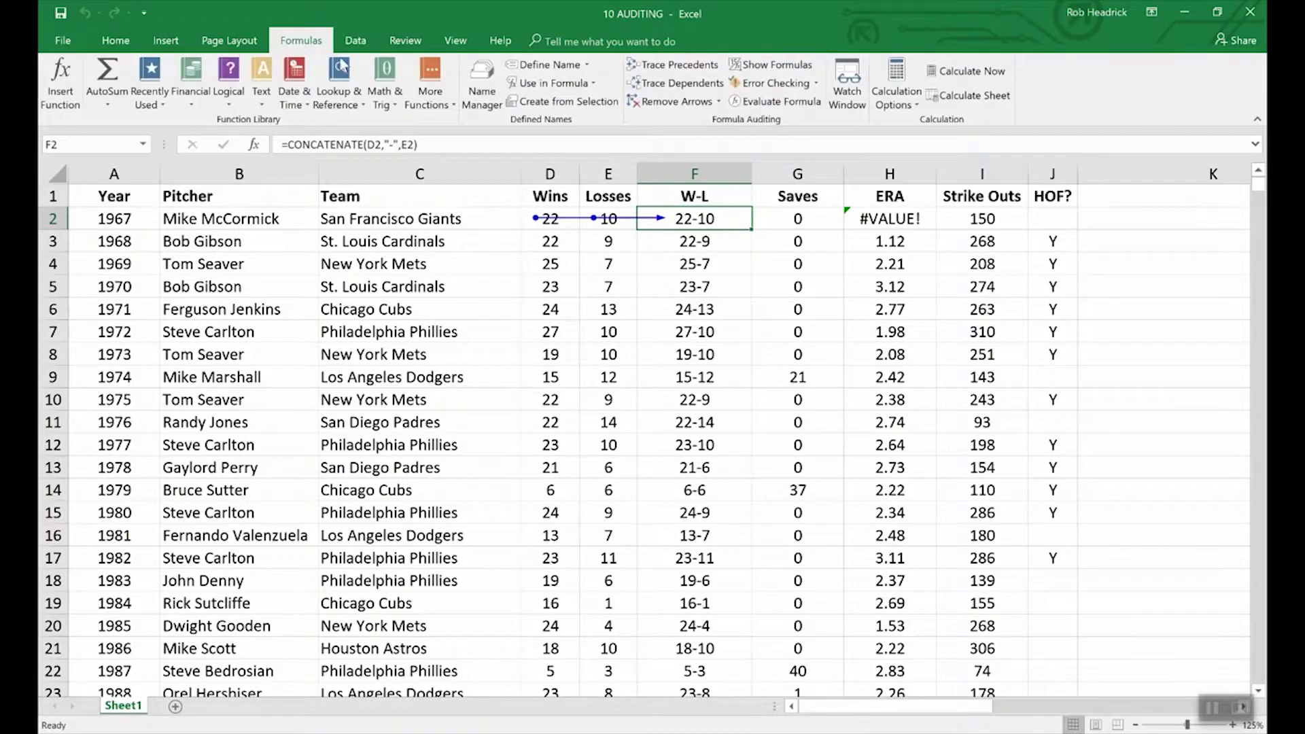
left_click(679, 103)
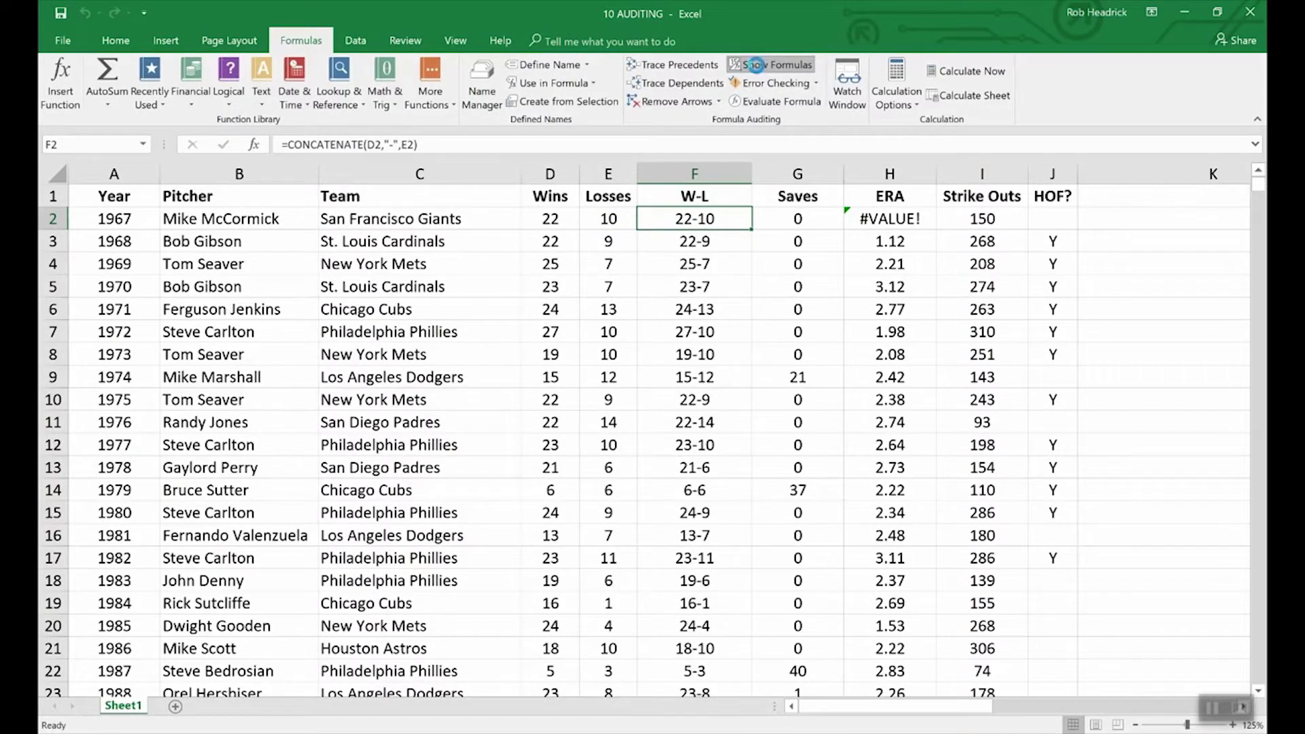
Step: Turn on Show Formulas to review the sheet's formulas, then return to values
left_click(759, 68)
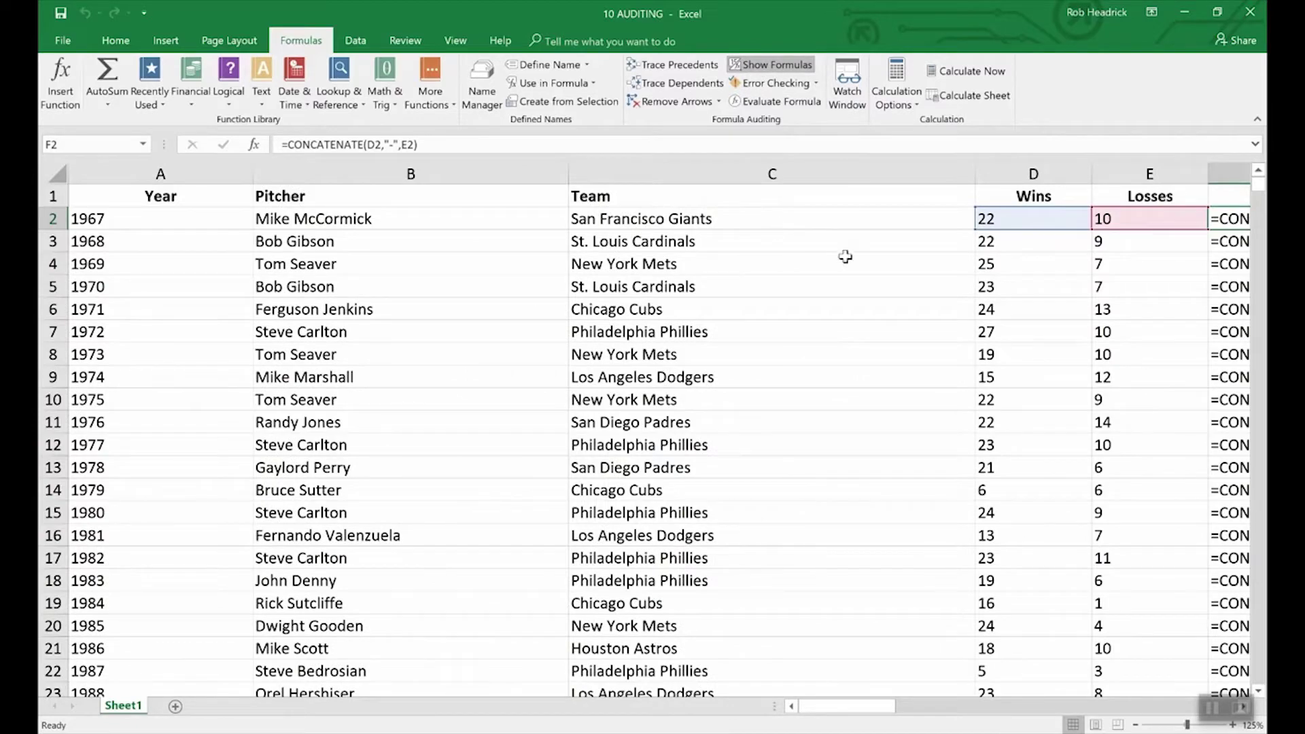
left_click_drag(866, 708, 908, 700)
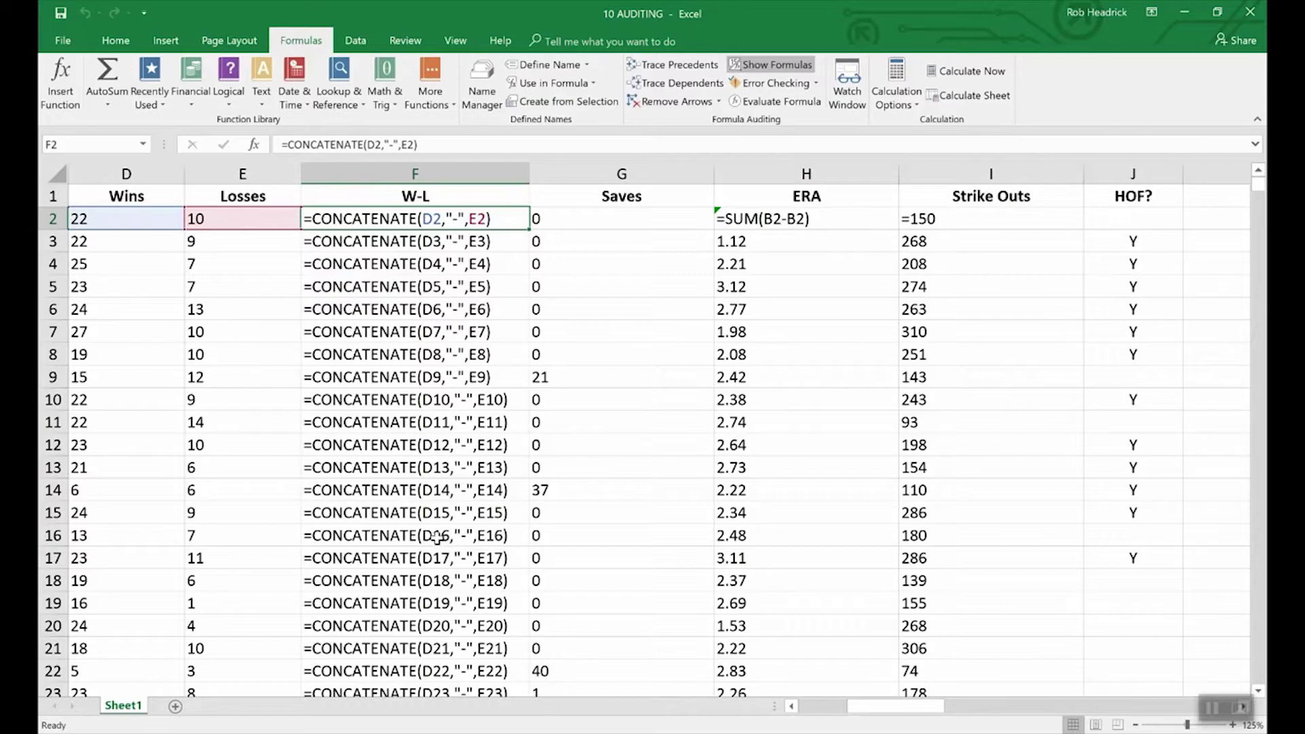
left_click(780, 67)
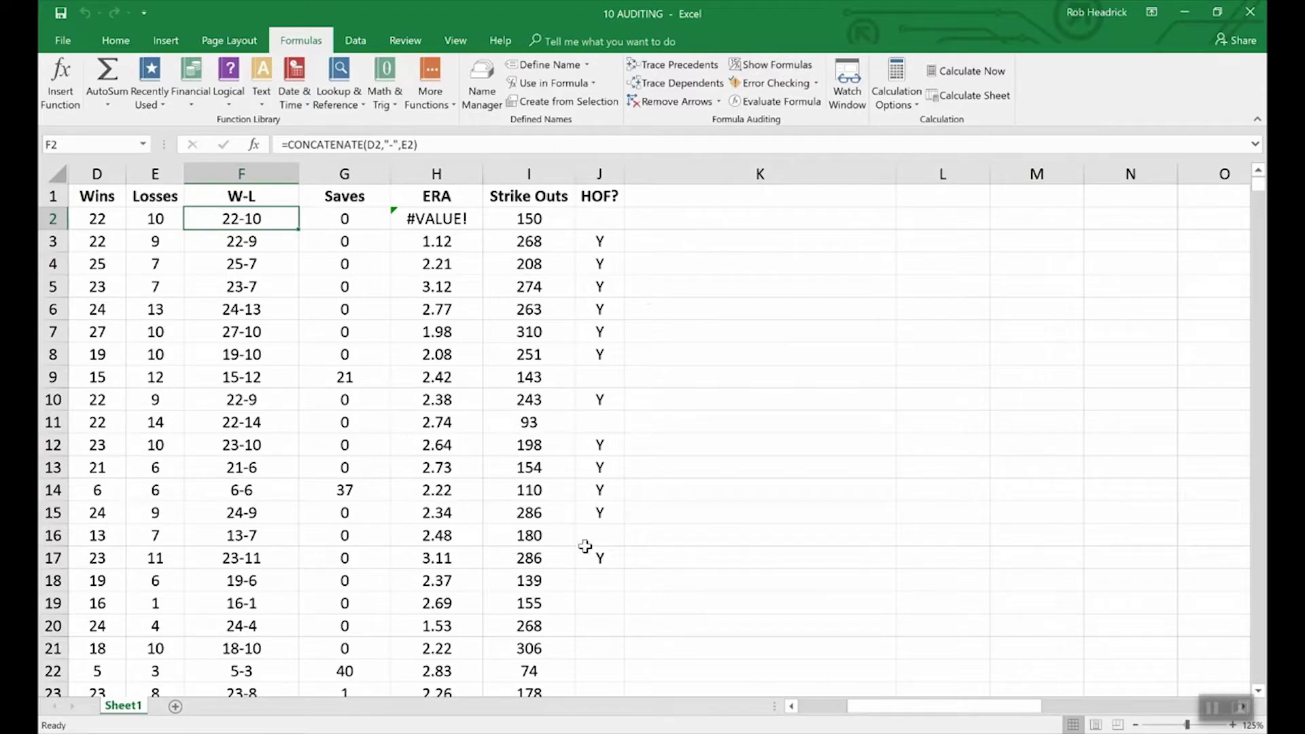
left_click(792, 706)
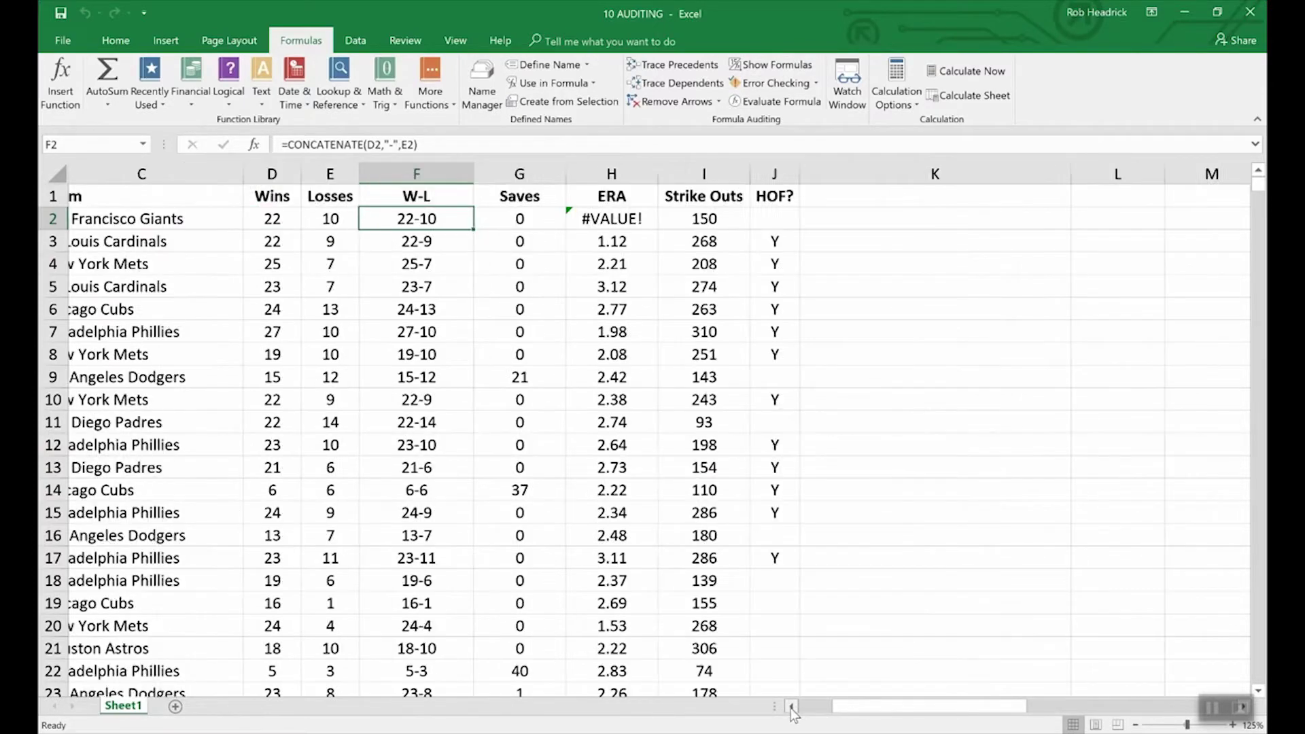
left_click(791, 707)
left_click(791, 706)
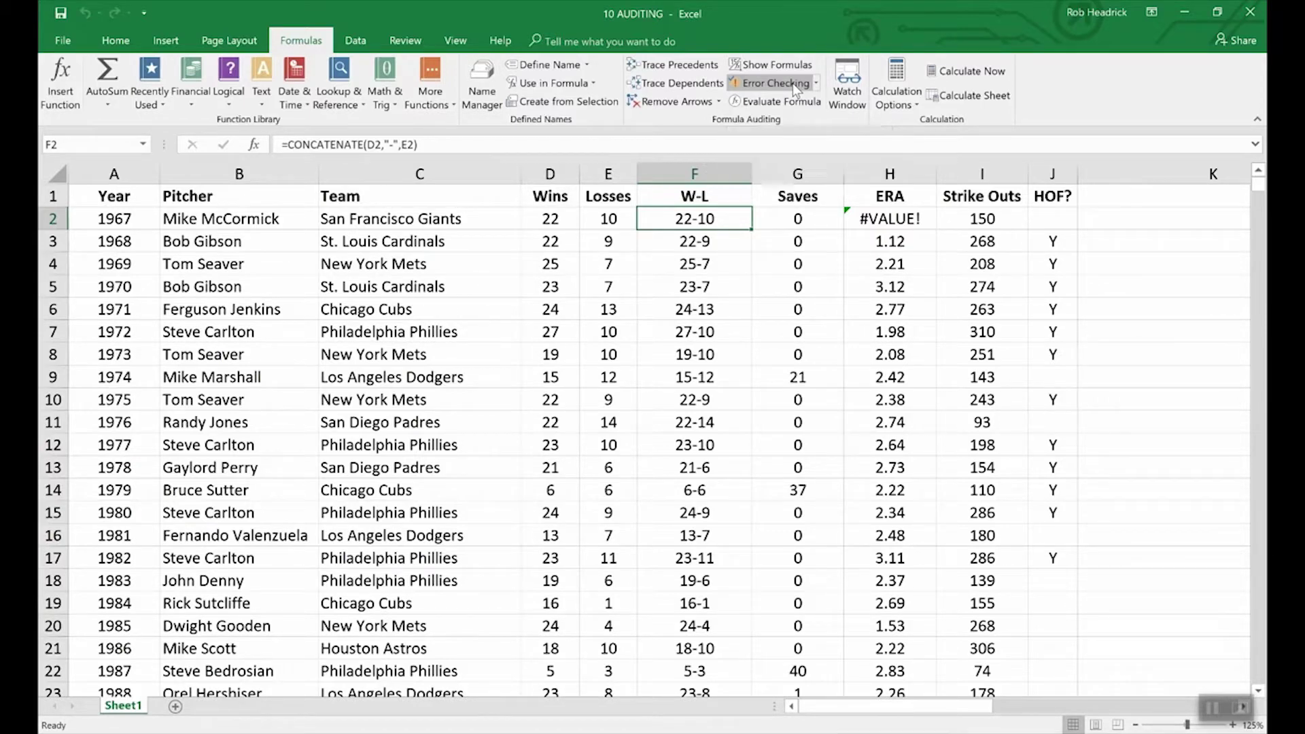
left_click(792, 83)
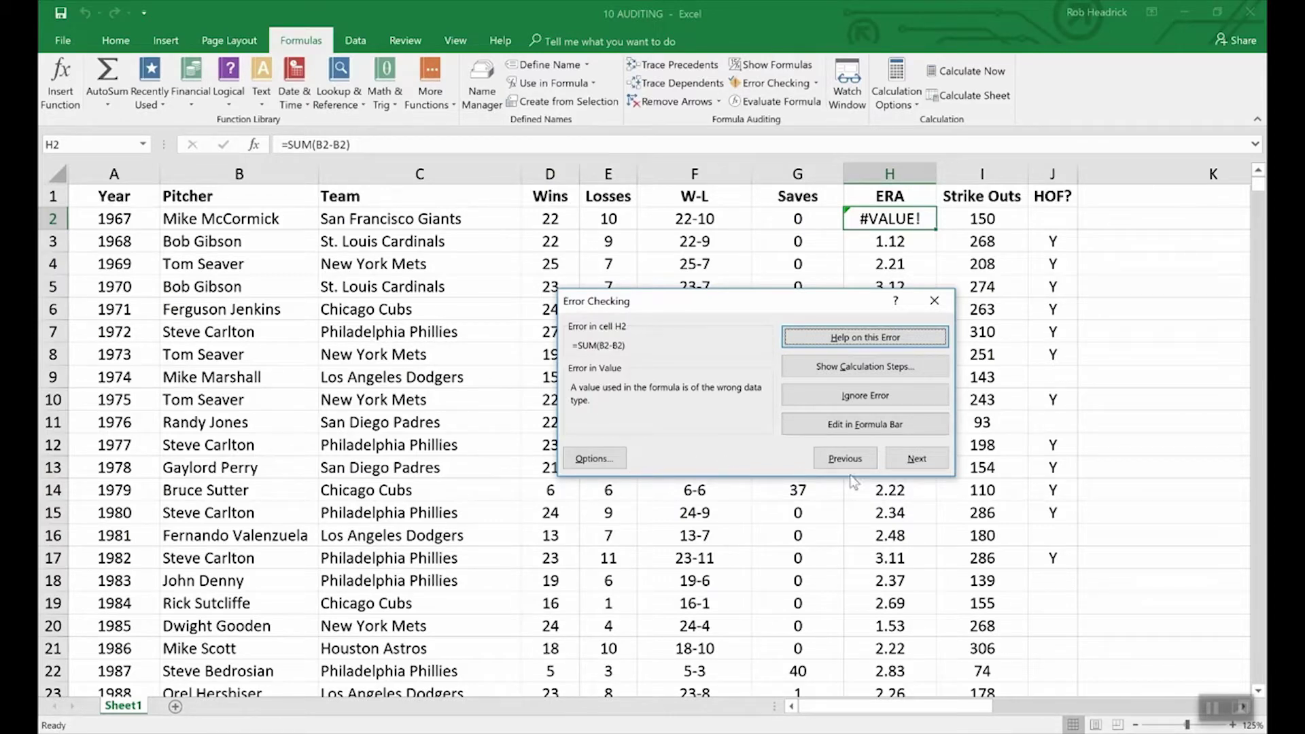
left_click(1122, 427)
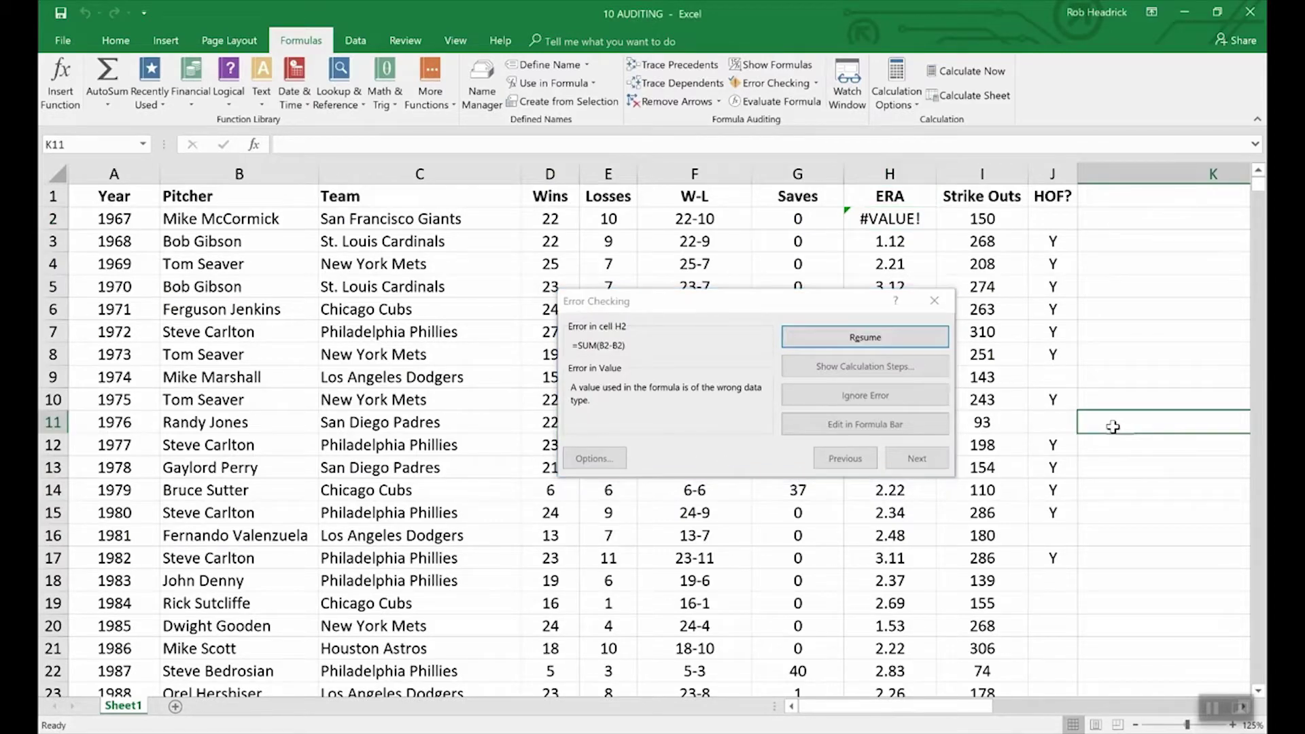
left_click(934, 300)
left_click(933, 301)
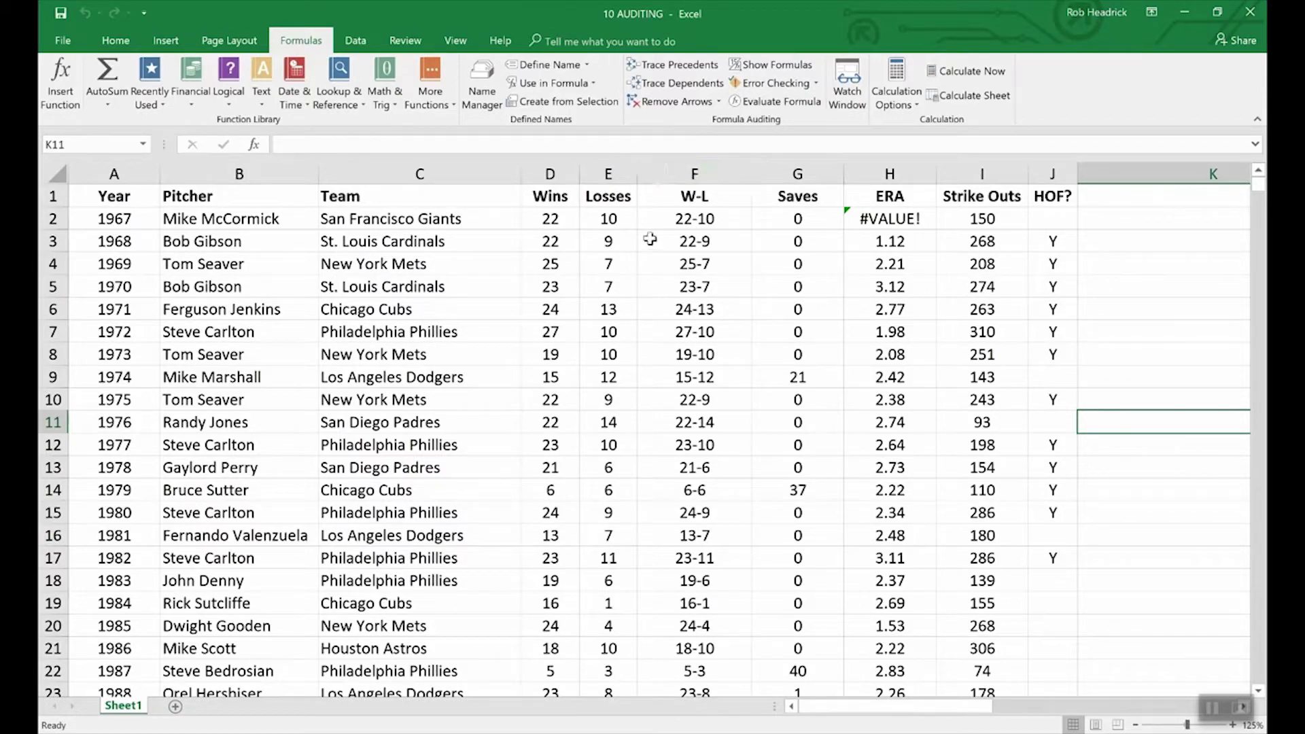
Step: Evaluate F2's formula step by step: D2 to 22, E2 to 10, result 22-10
left_click(670, 220)
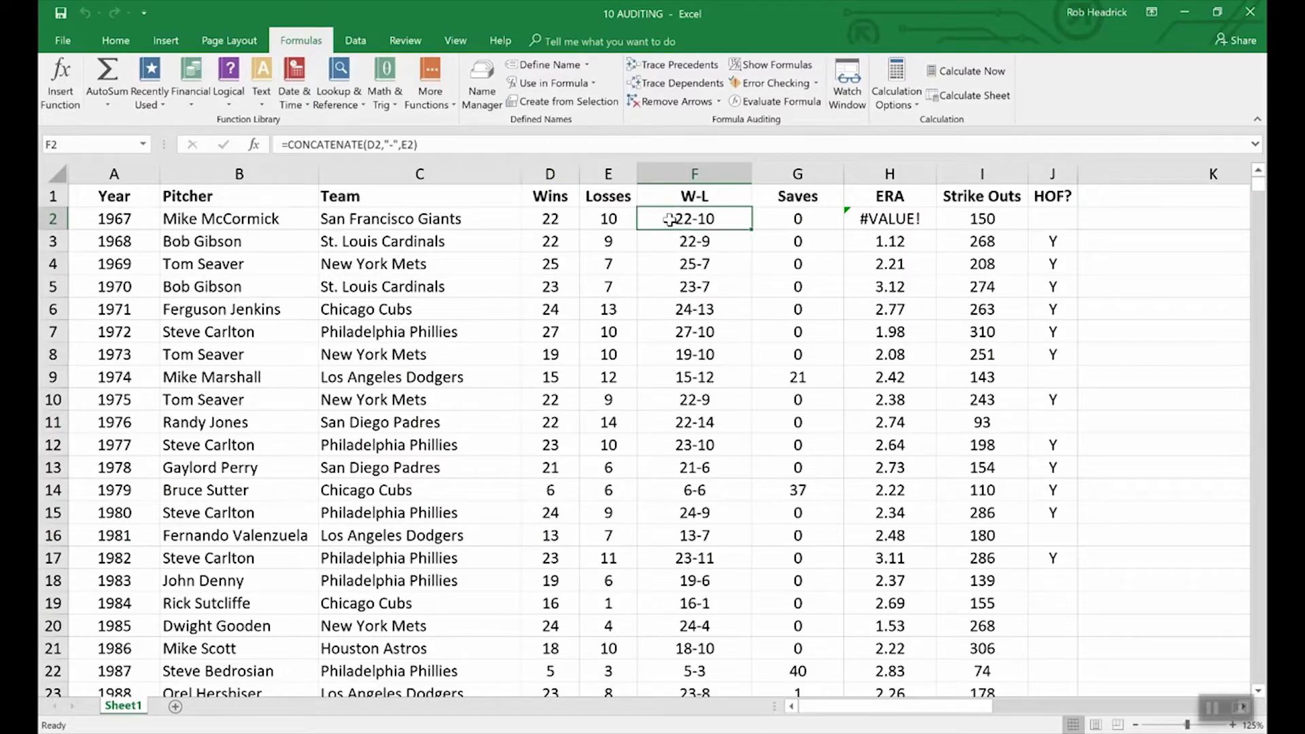
left_click(777, 101)
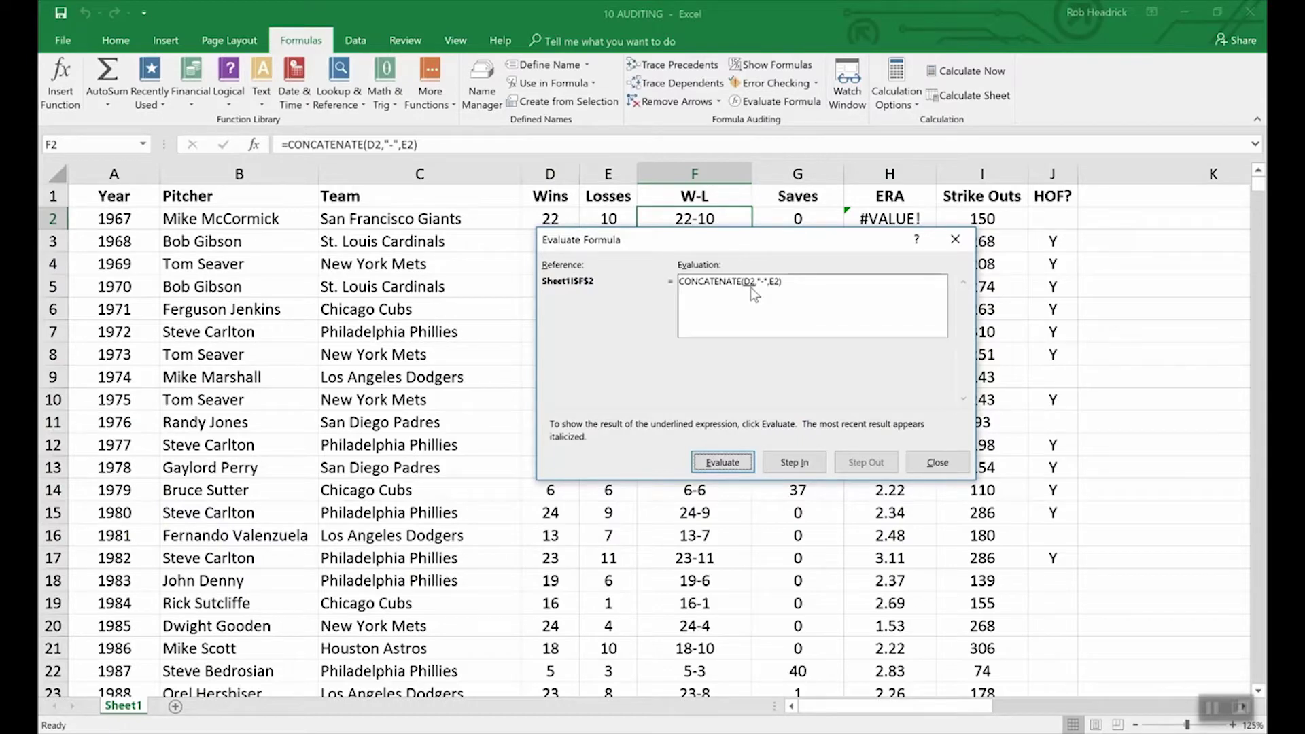
left_click_drag(751, 287, 754, 360)
left_click(734, 464)
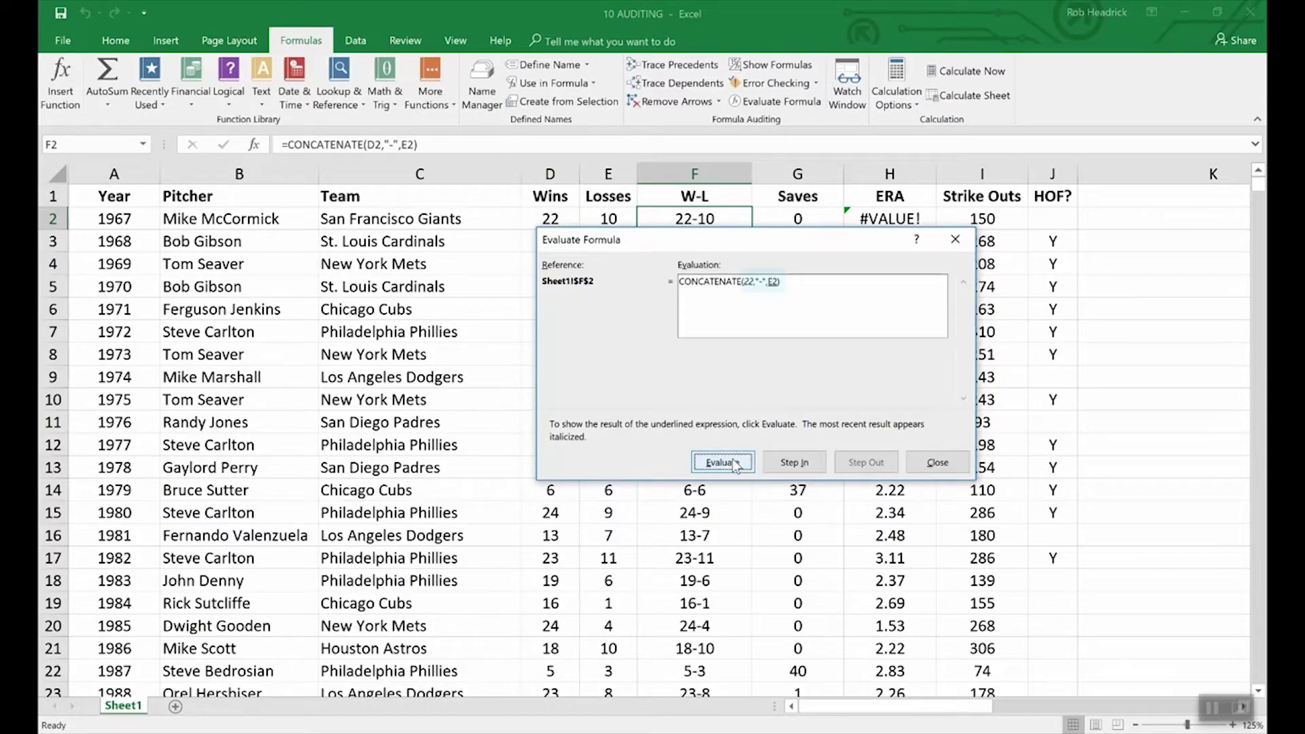
left_click(745, 286)
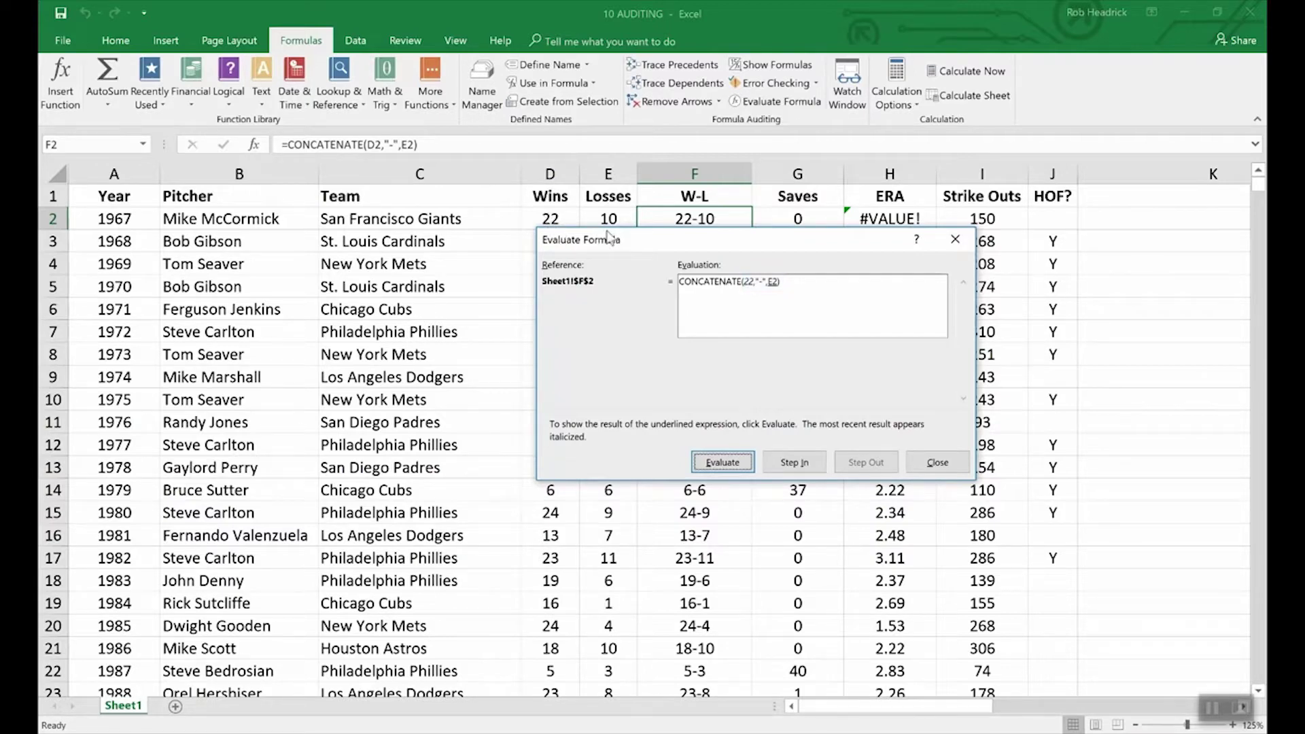
left_click_drag(610, 237, 610, 249)
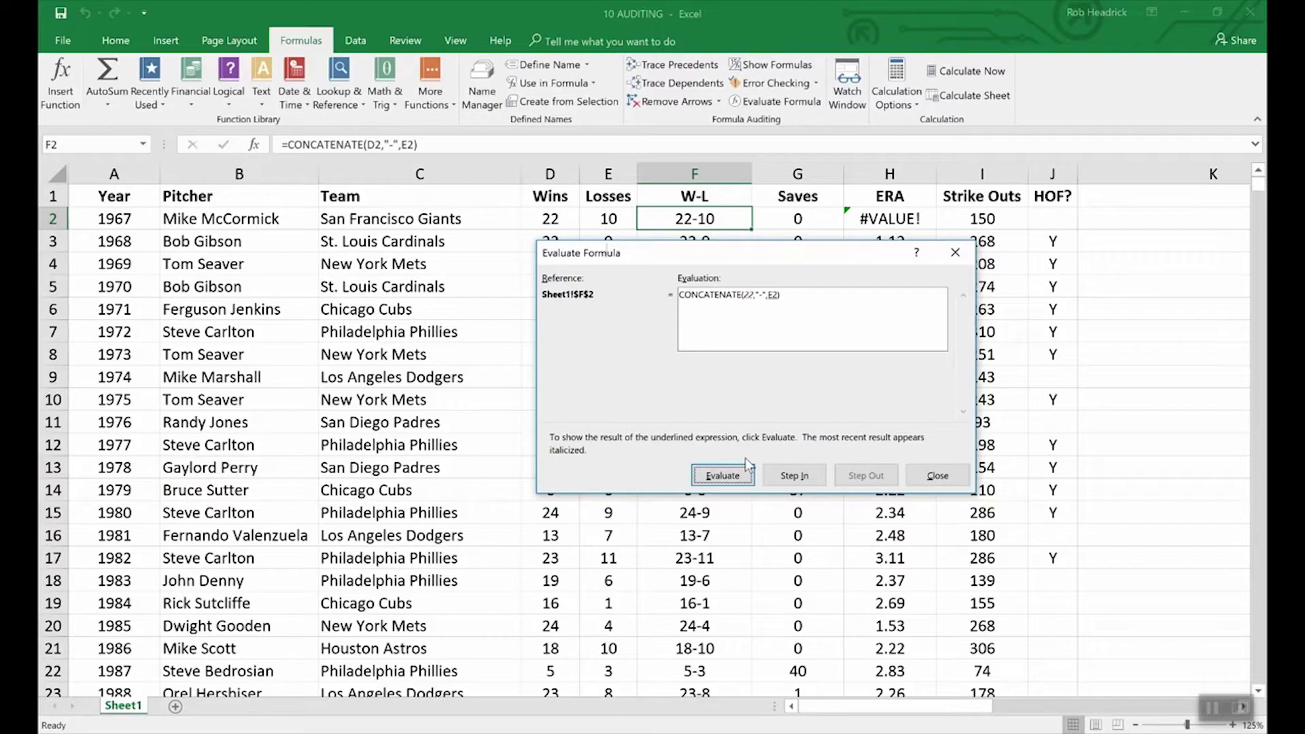
left_click(725, 476)
left_click(736, 475)
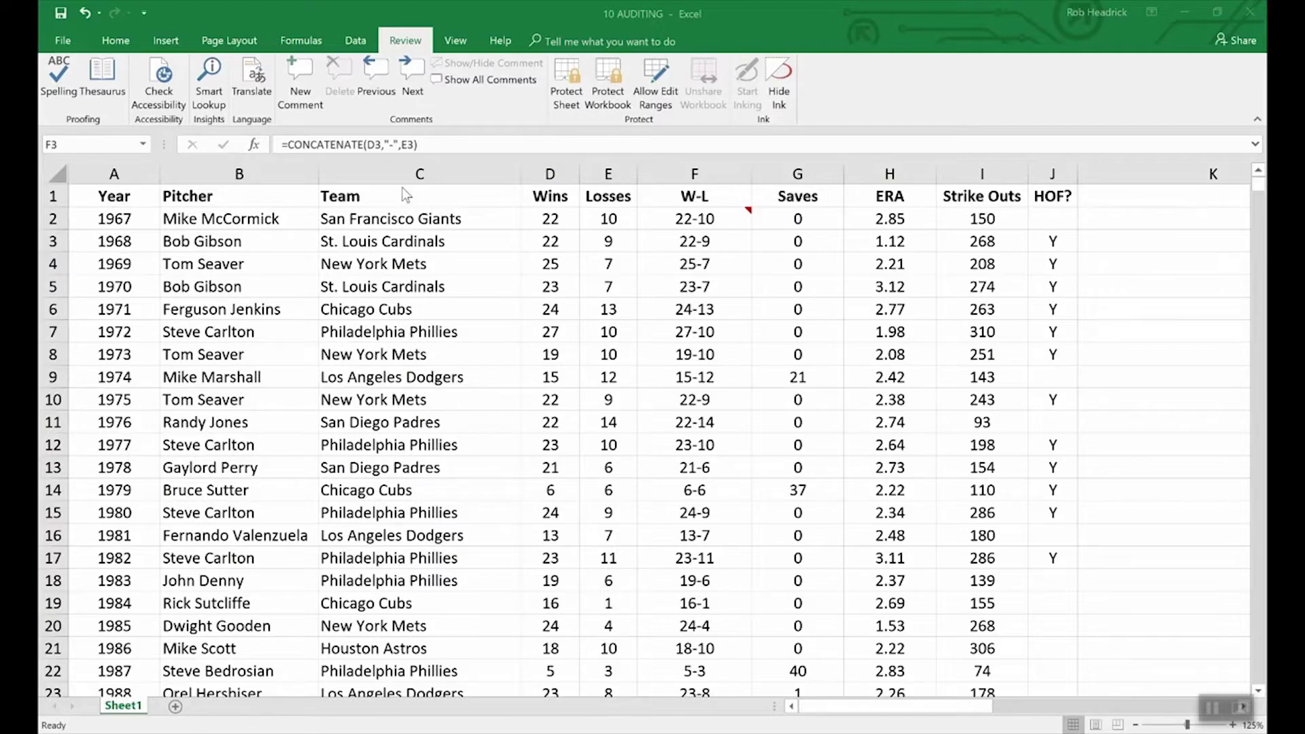
Step: Encrypt the 10 AUDITING workbook with a password, entering and confirming the password
left_click(62, 42)
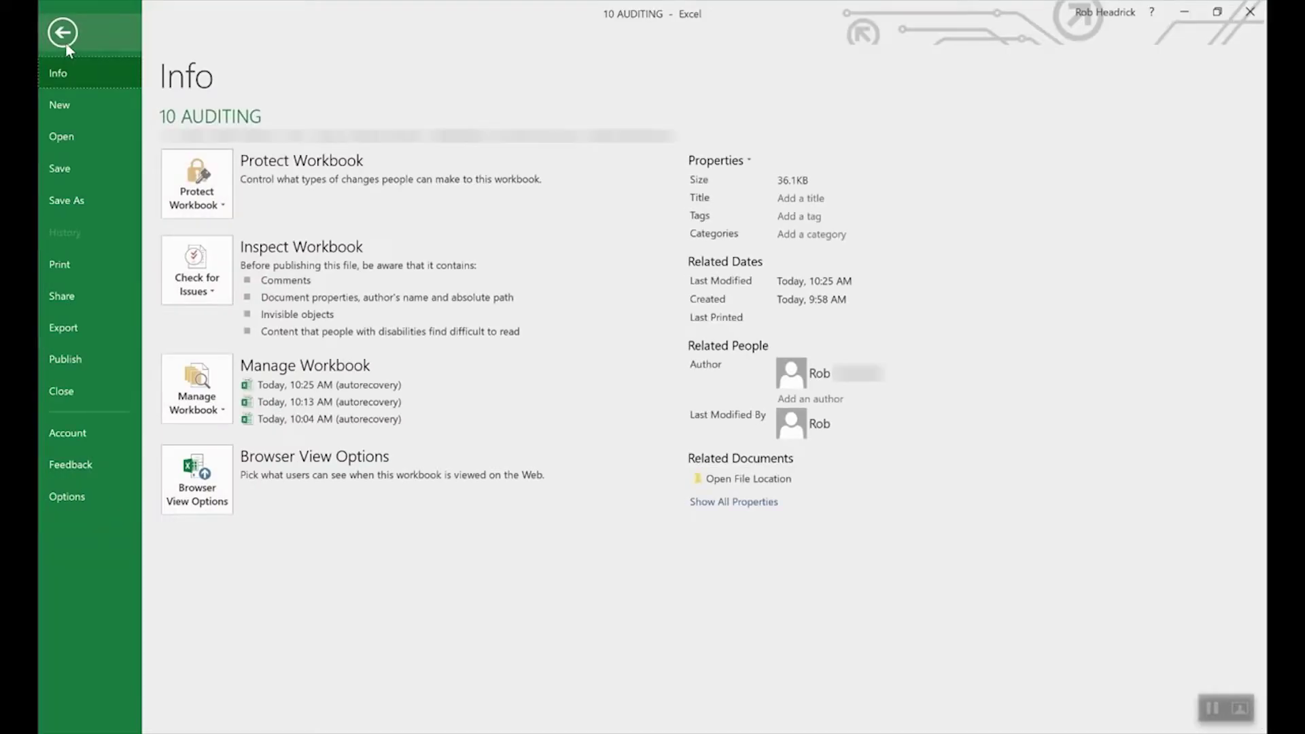
left_click(220, 182)
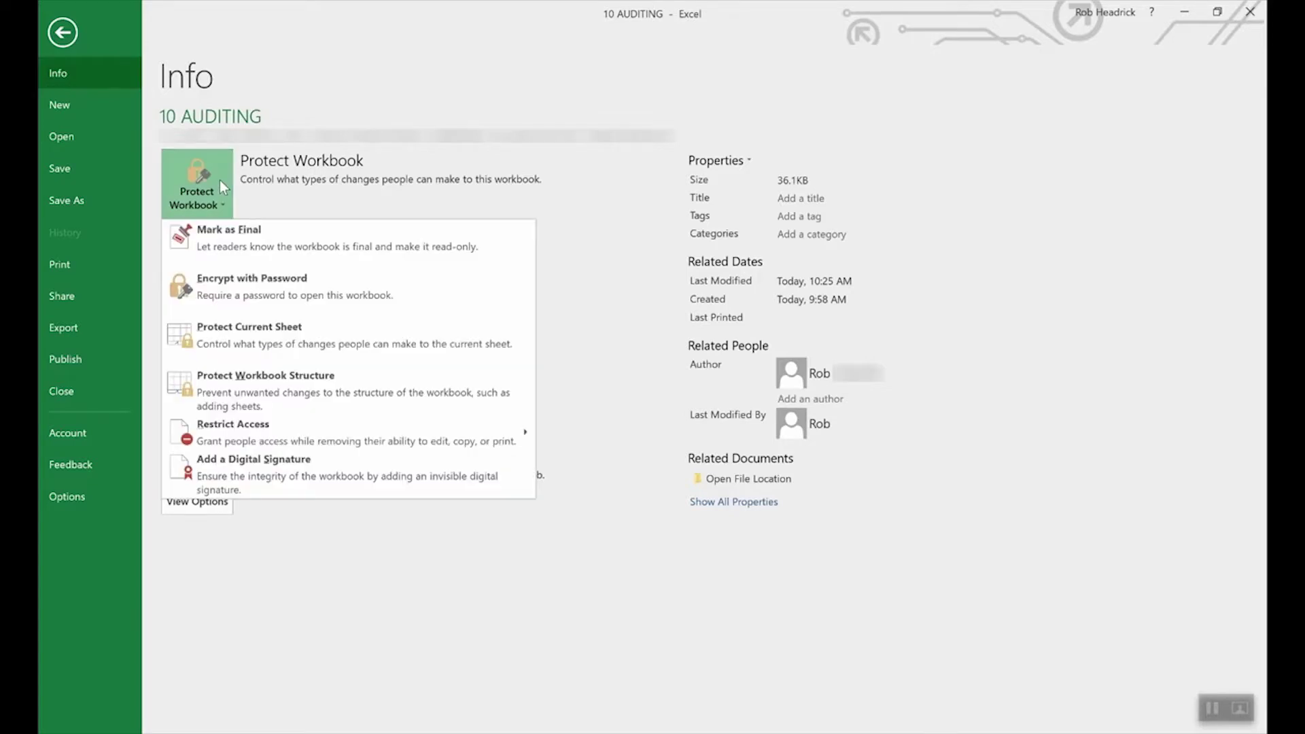
left_click(279, 289)
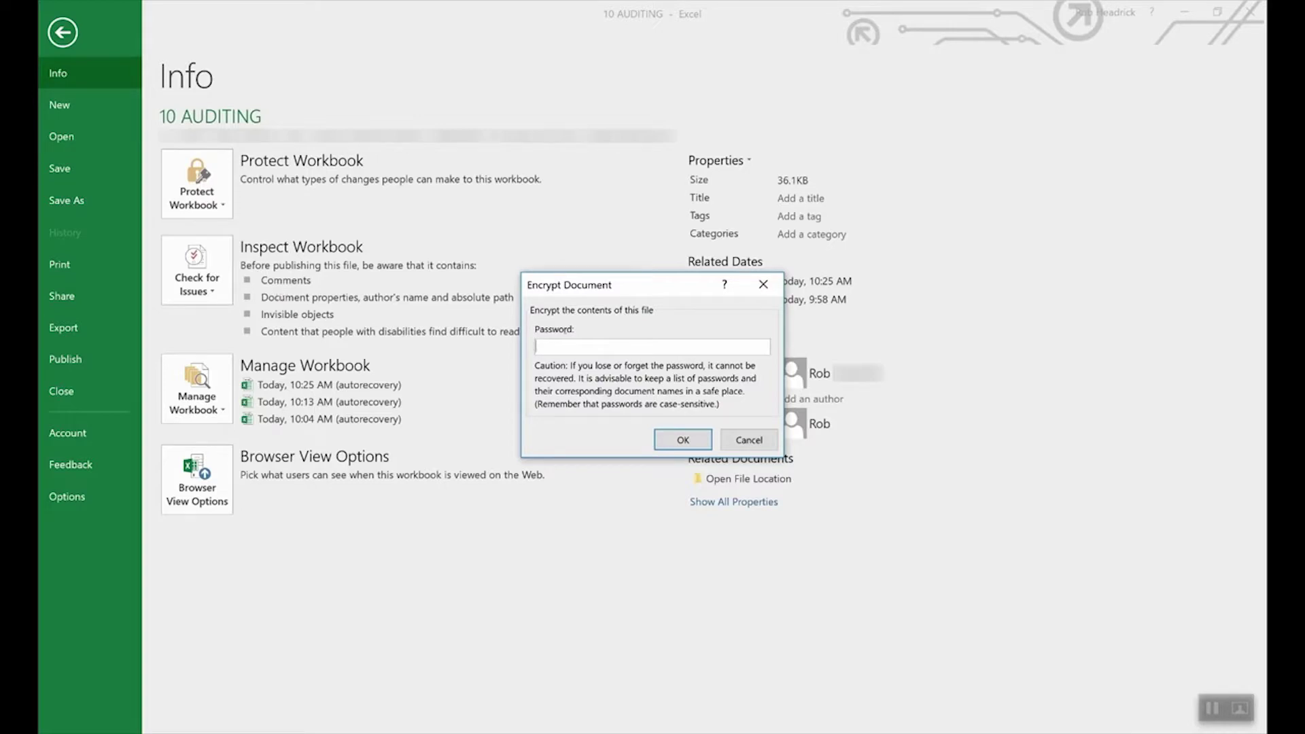
type("test")
left_click(679, 440)
type("****")
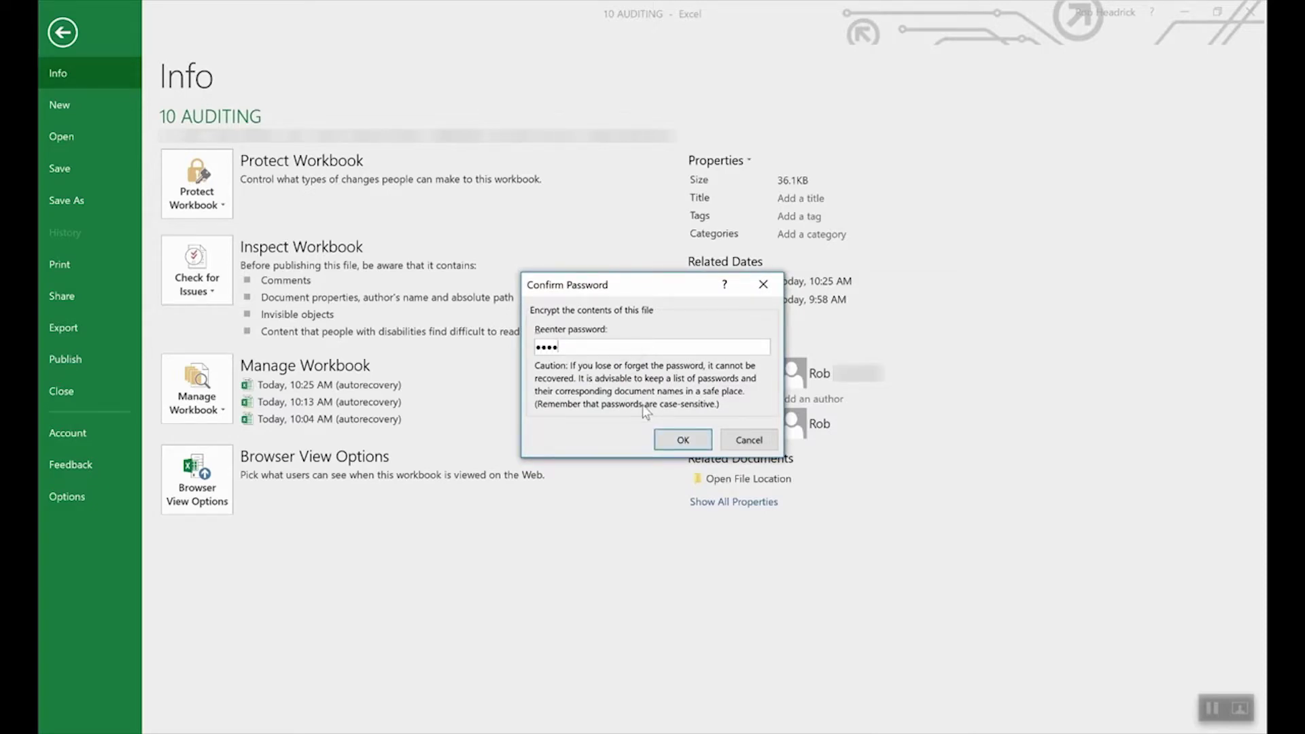
left_click(680, 441)
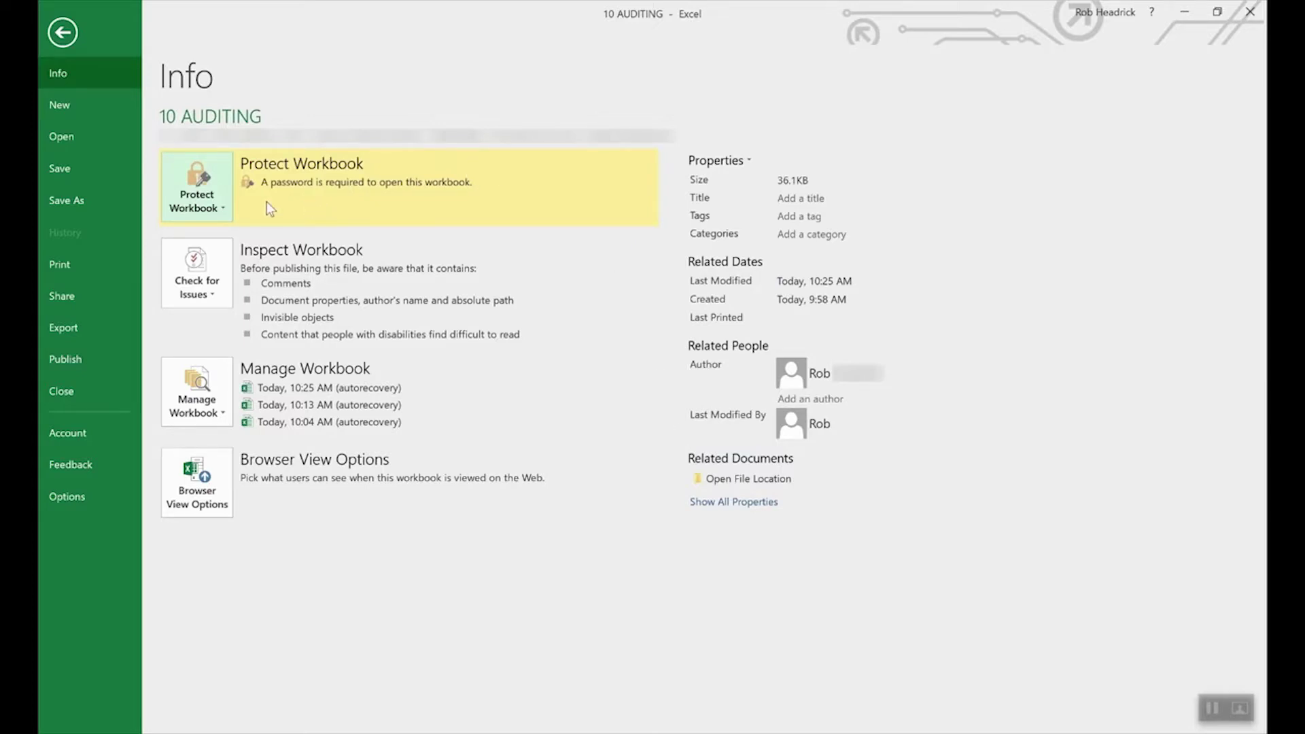
left_click(208, 203)
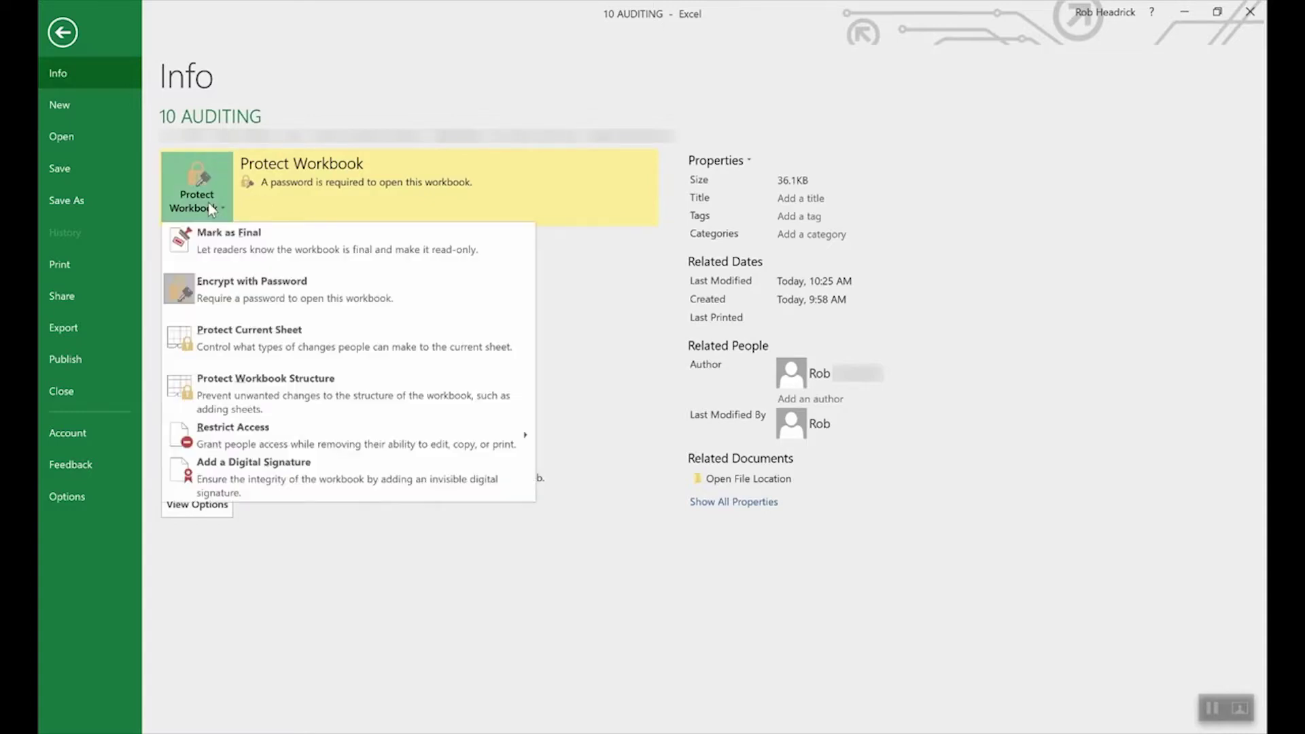
Step: Delete the encryption password and apply it blank so the workbook opens freely
left_click(247, 293)
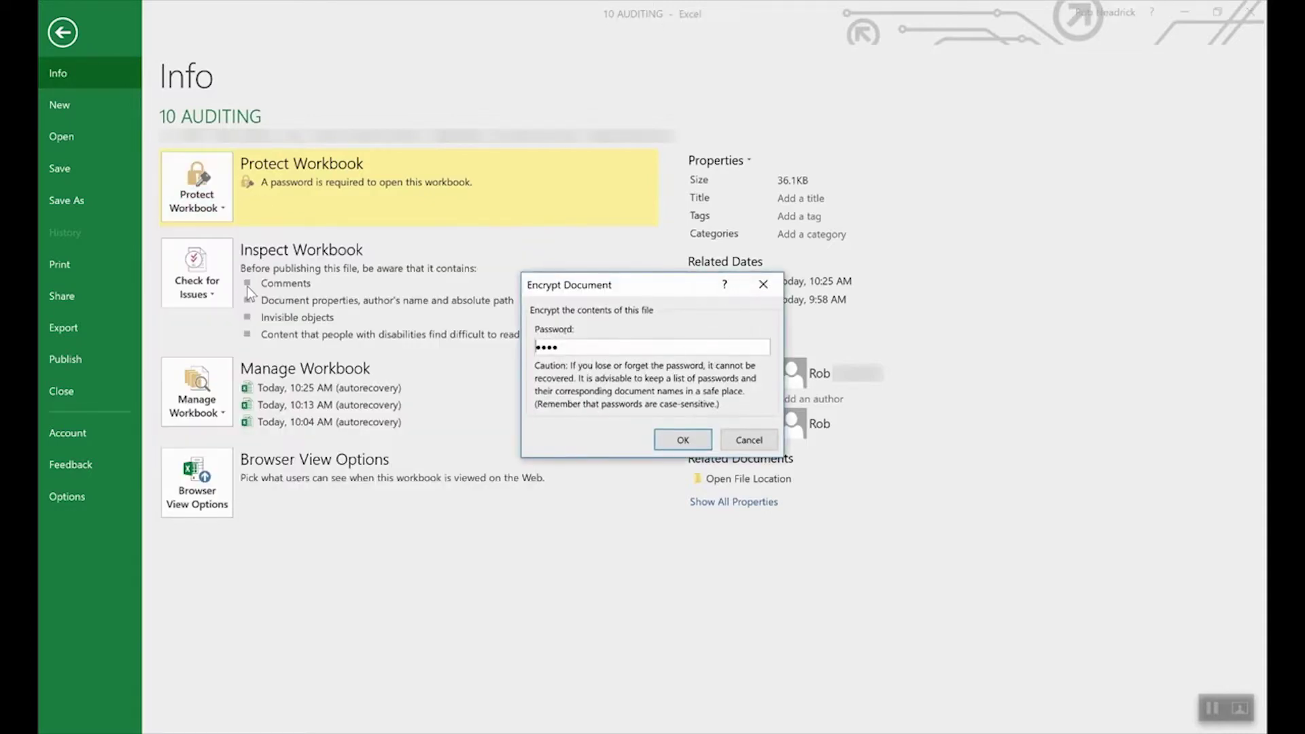
double_click(646, 343)
key("BackSpace")
left_click(682, 439)
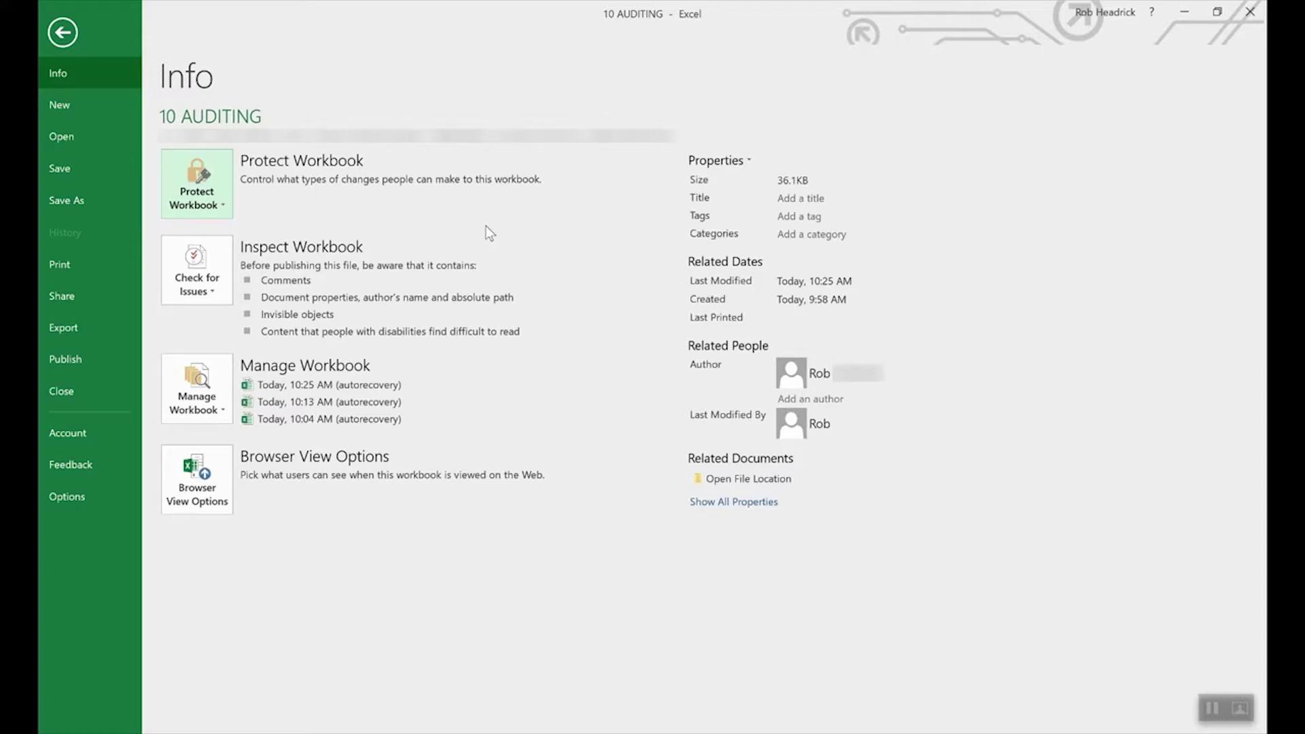
Step: Open Protect Current Sheet from Protect Workbook, then cancel the Protect Sheet dialog
left_click(202, 178)
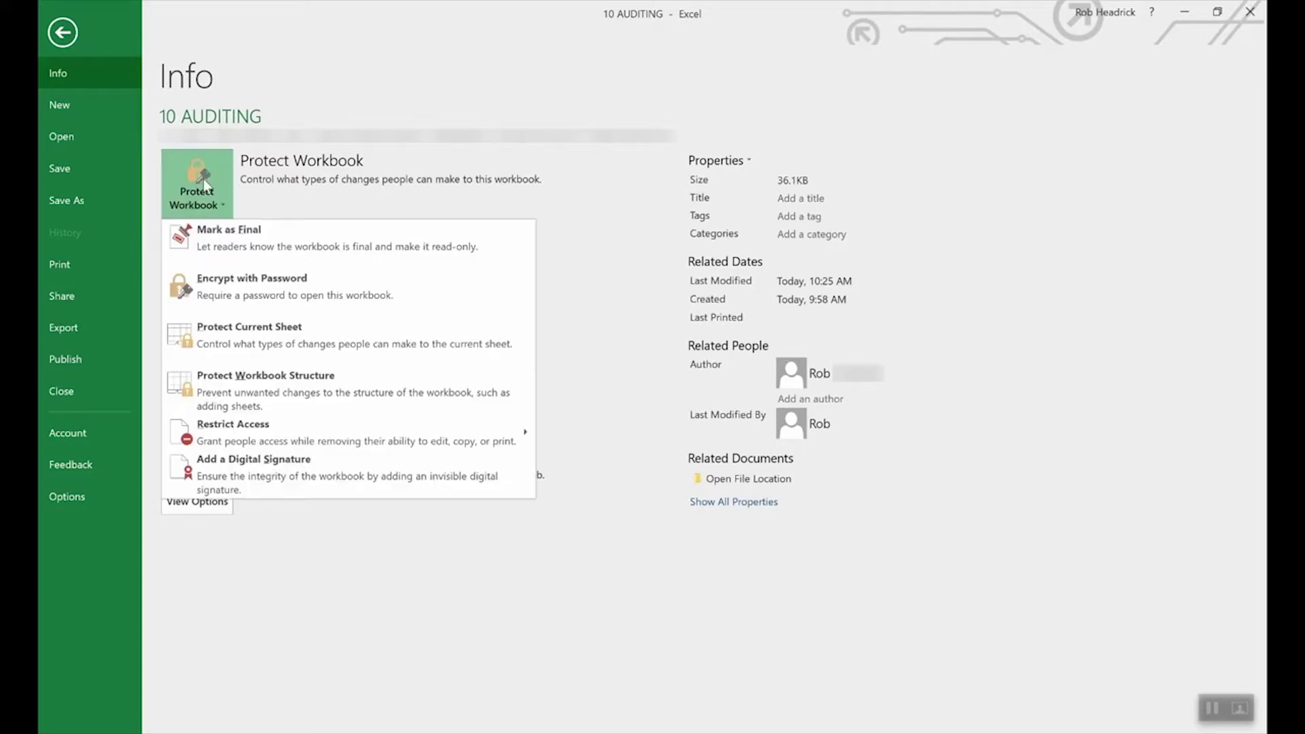
left_click(272, 336)
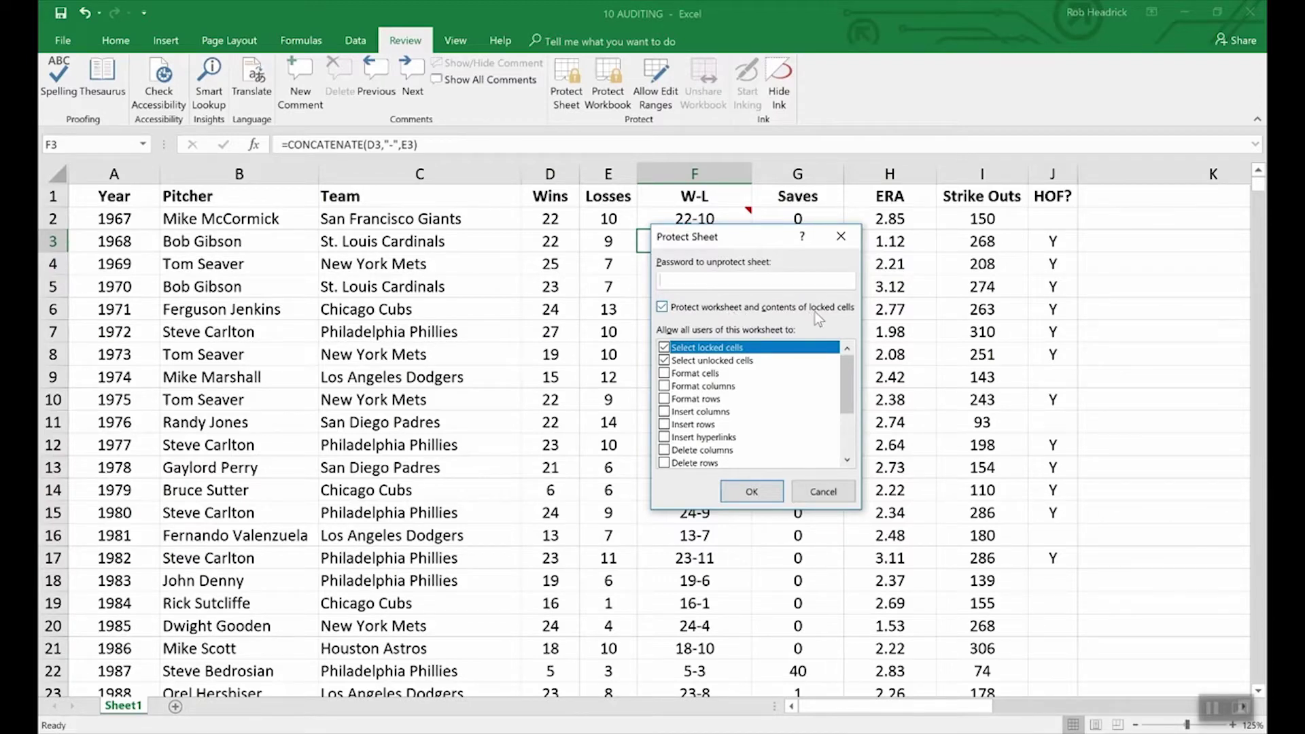
left_click(834, 492)
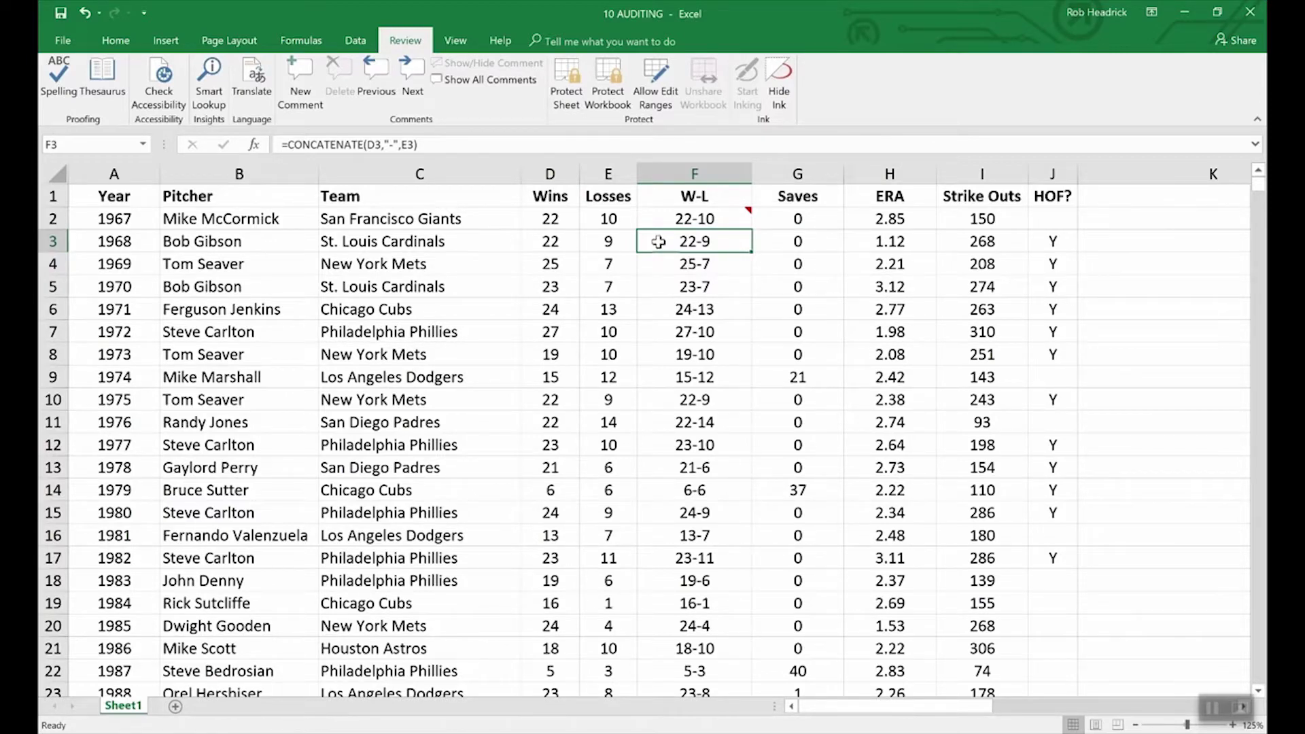
Step: Check Hidden on F3's Format Cells Protection tab so its CONCATENATE formula will hide
right_click(704, 245)
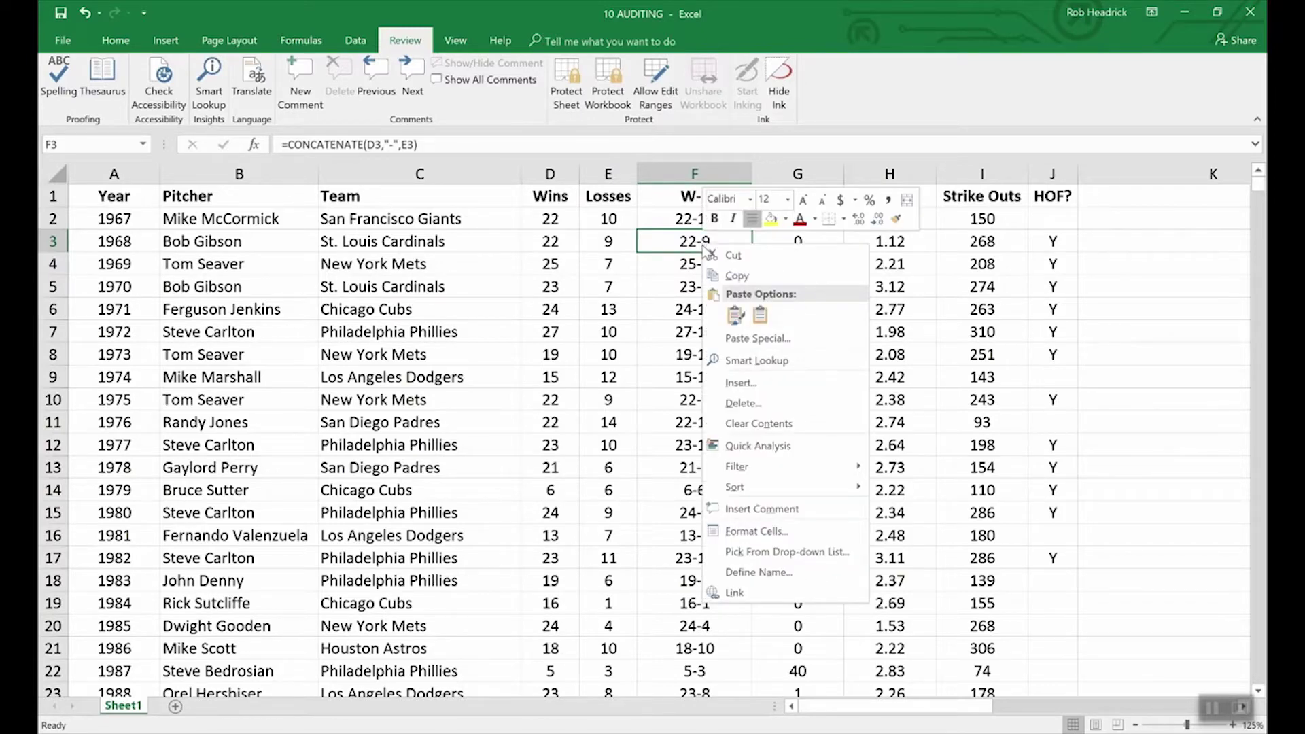
left_click(765, 531)
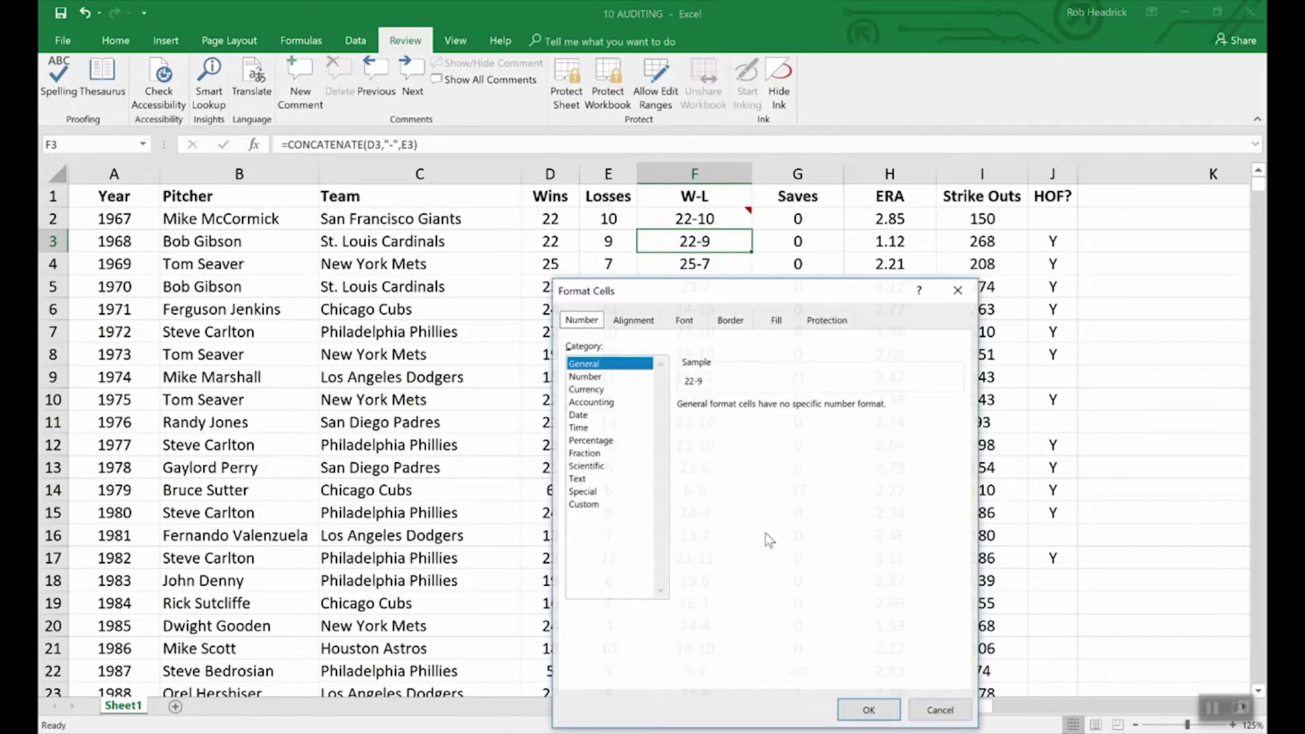
left_click(827, 321)
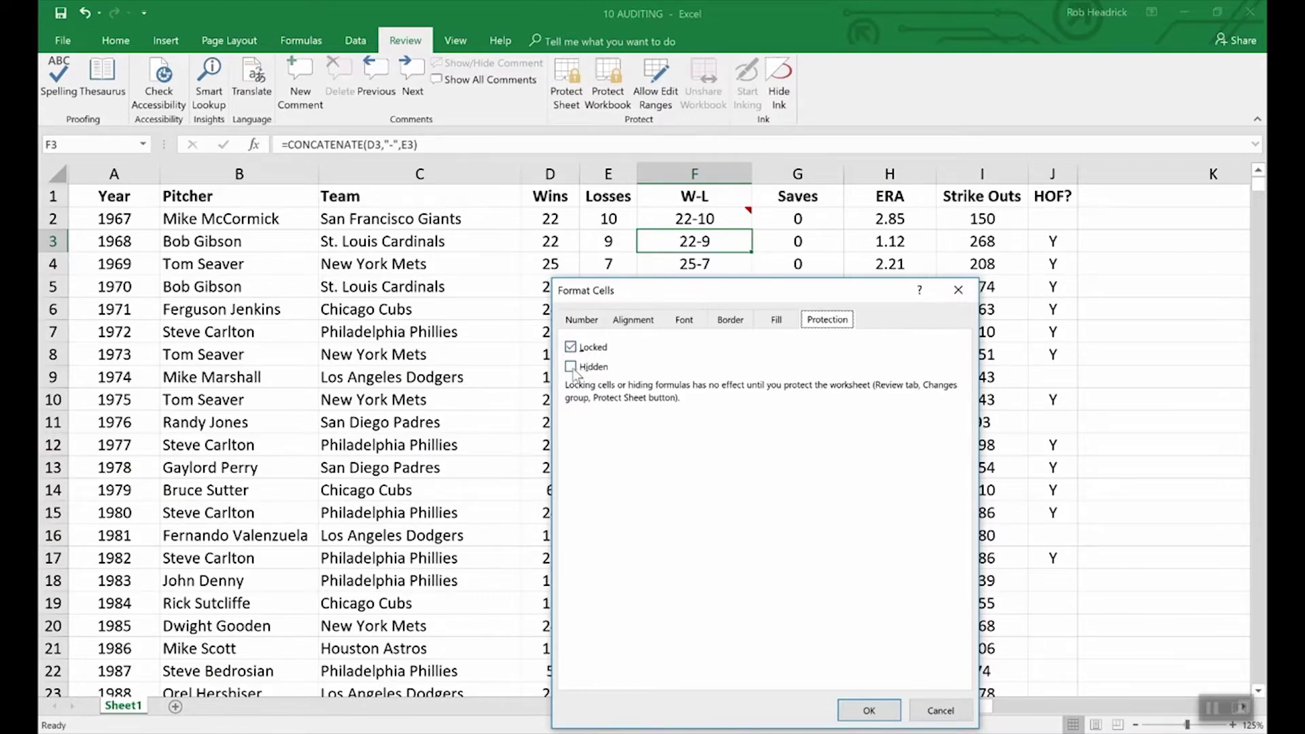
left_click(572, 368)
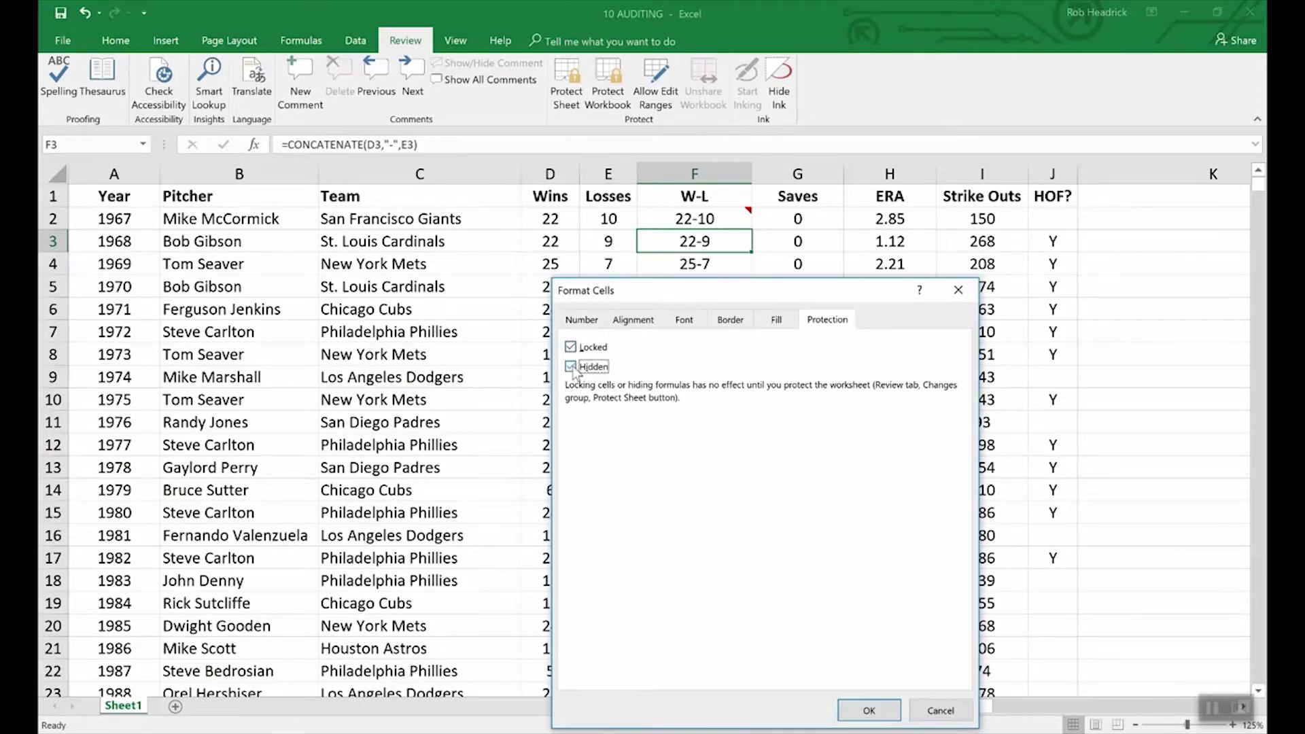
left_click(867, 709)
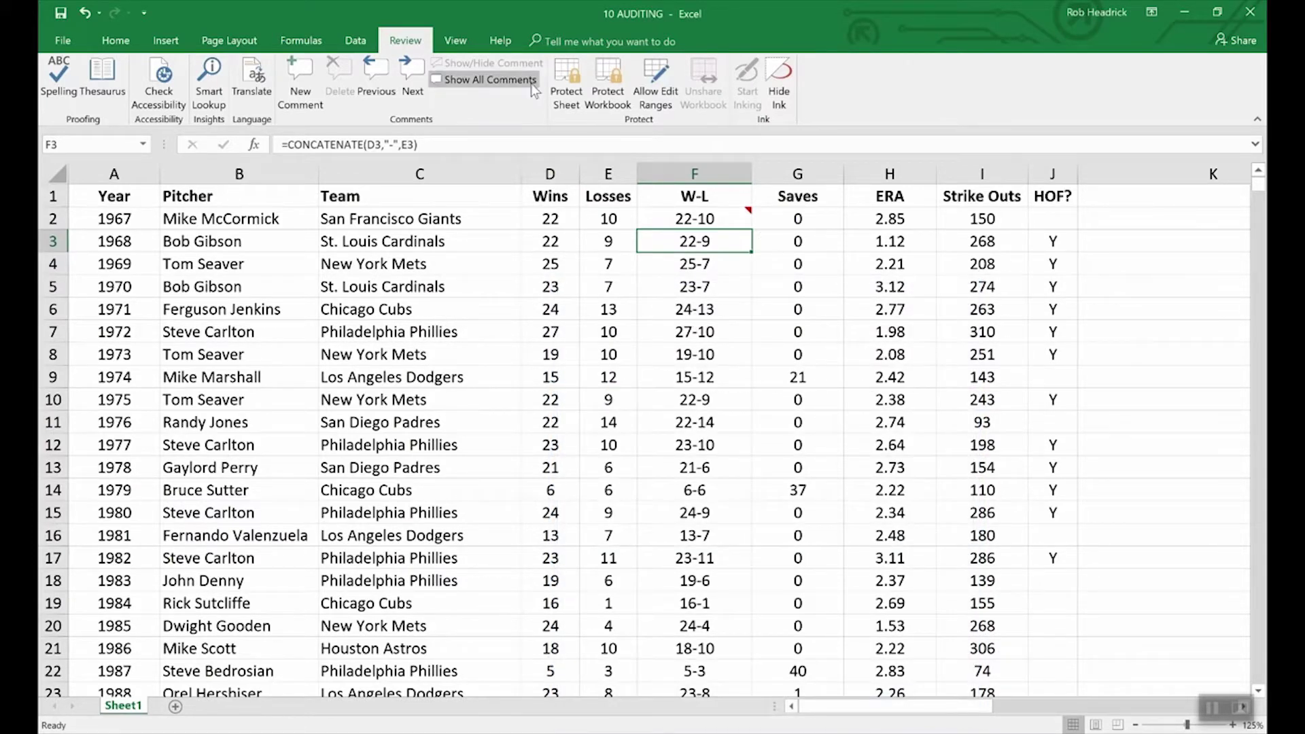
Step: Protect the sheet with a password, then compare F4 and F3 to confirm F3's formula is hidden
left_click(579, 70)
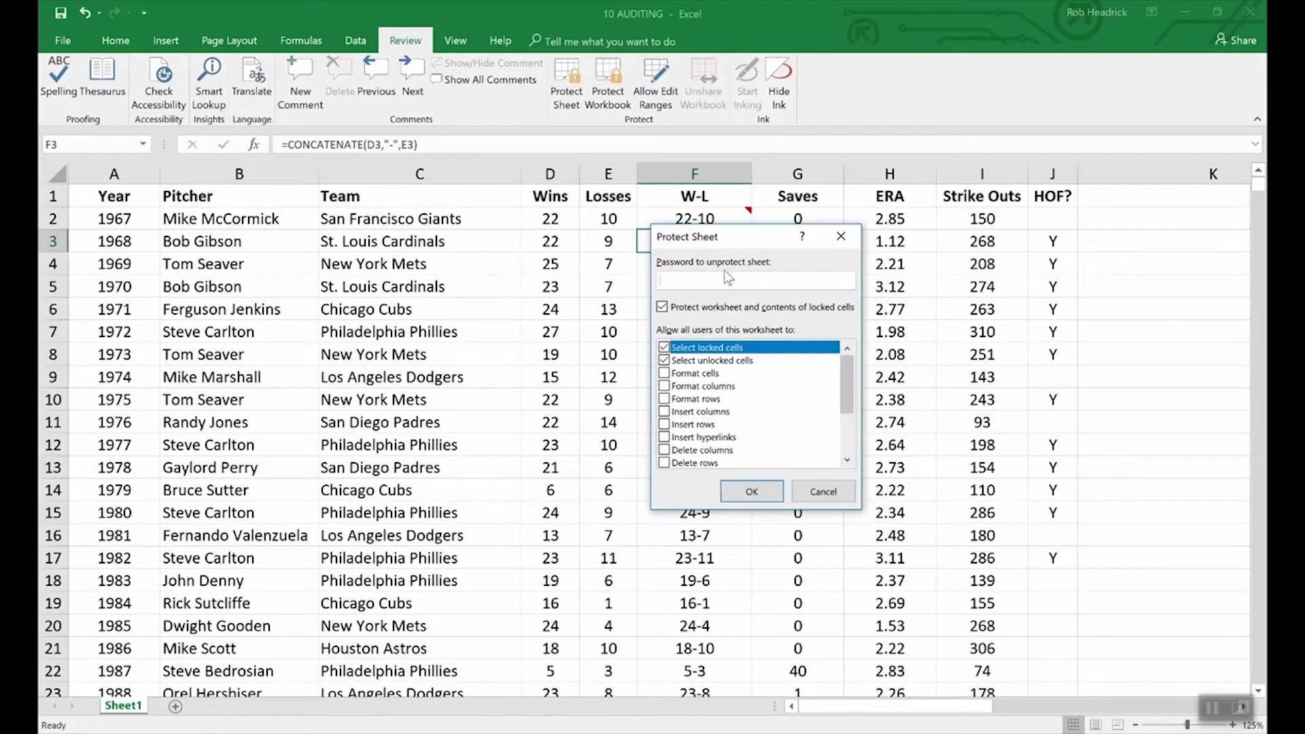
type("1234")
left_click(753, 493)
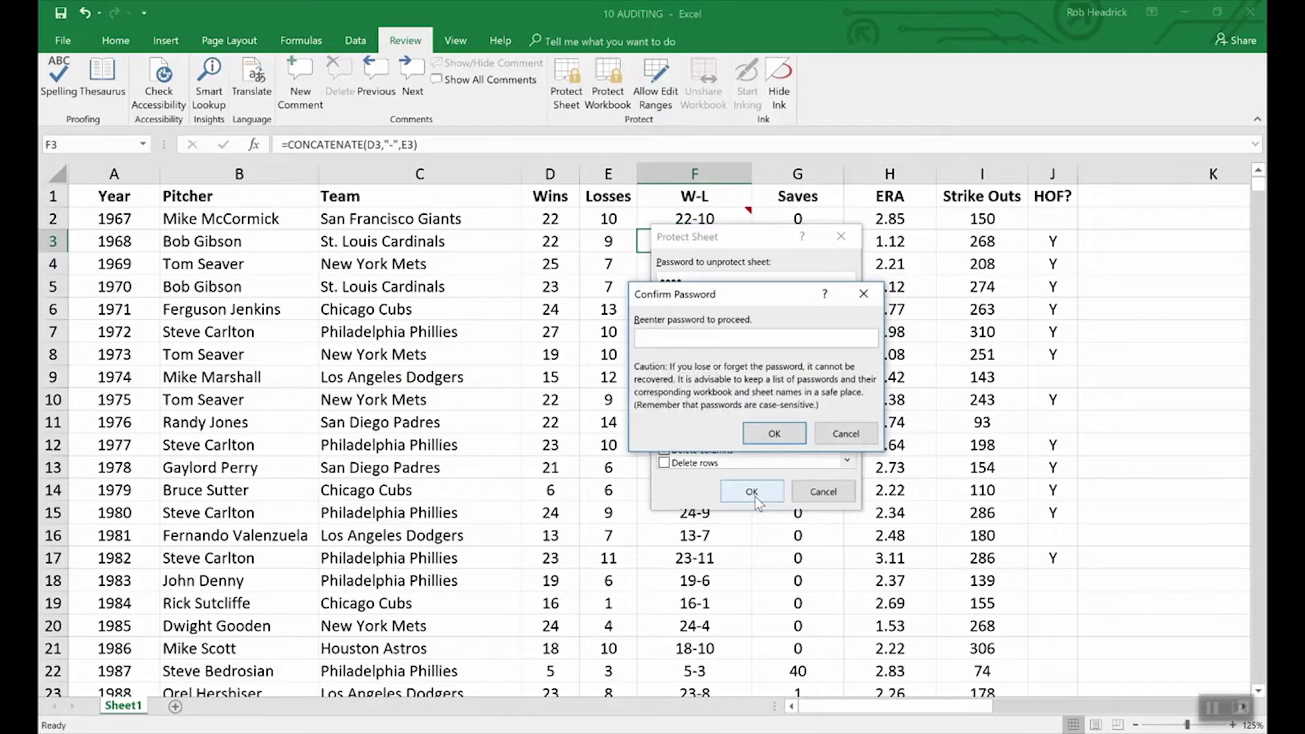
type("1234")
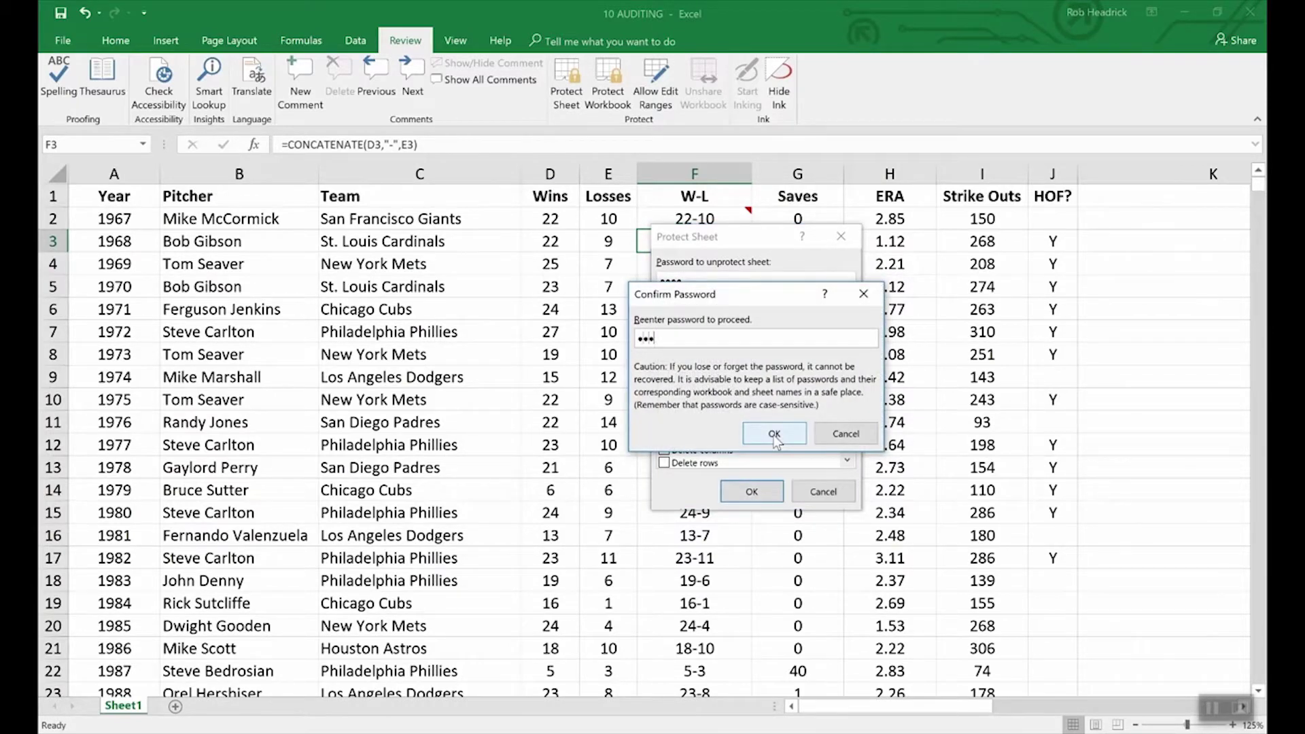
left_click(775, 437)
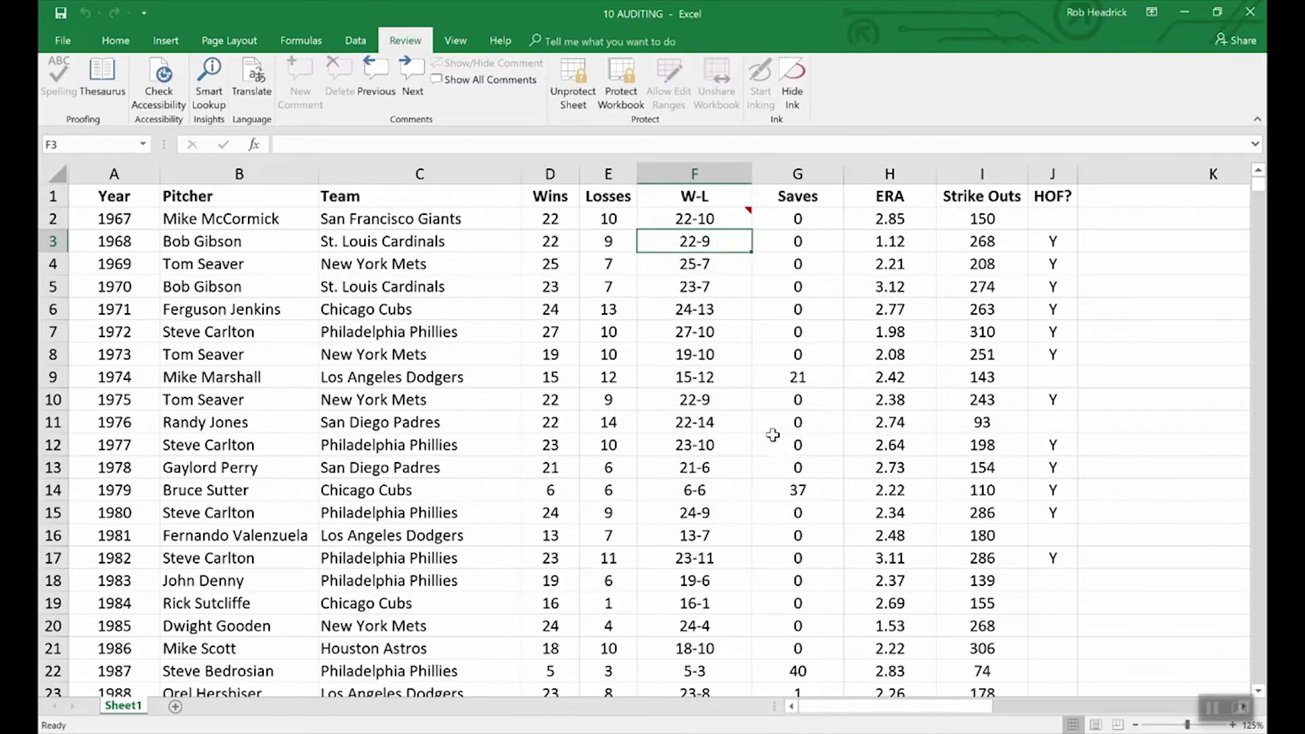
key("Down")
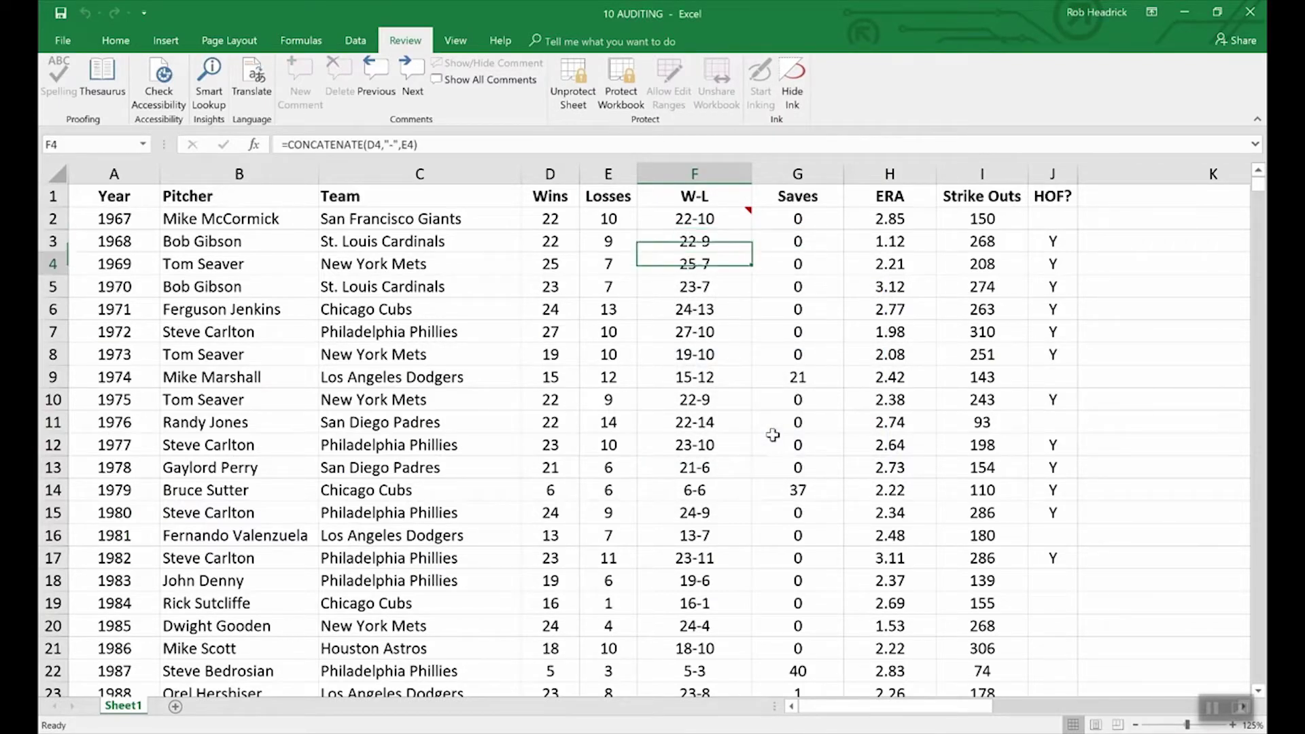
key("Up")
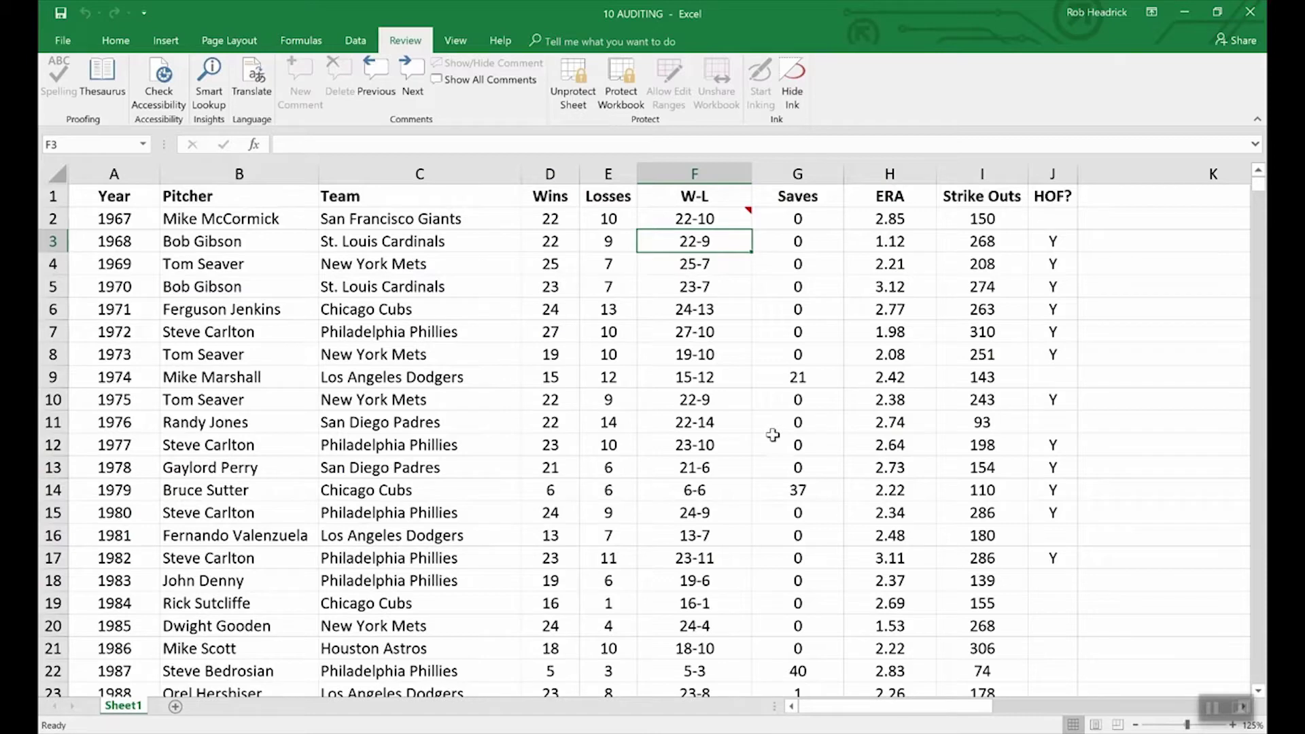
Step: Keep F2's comment always visible, unprotect the sheet with its password, and open Format Comment
left_click(727, 220)
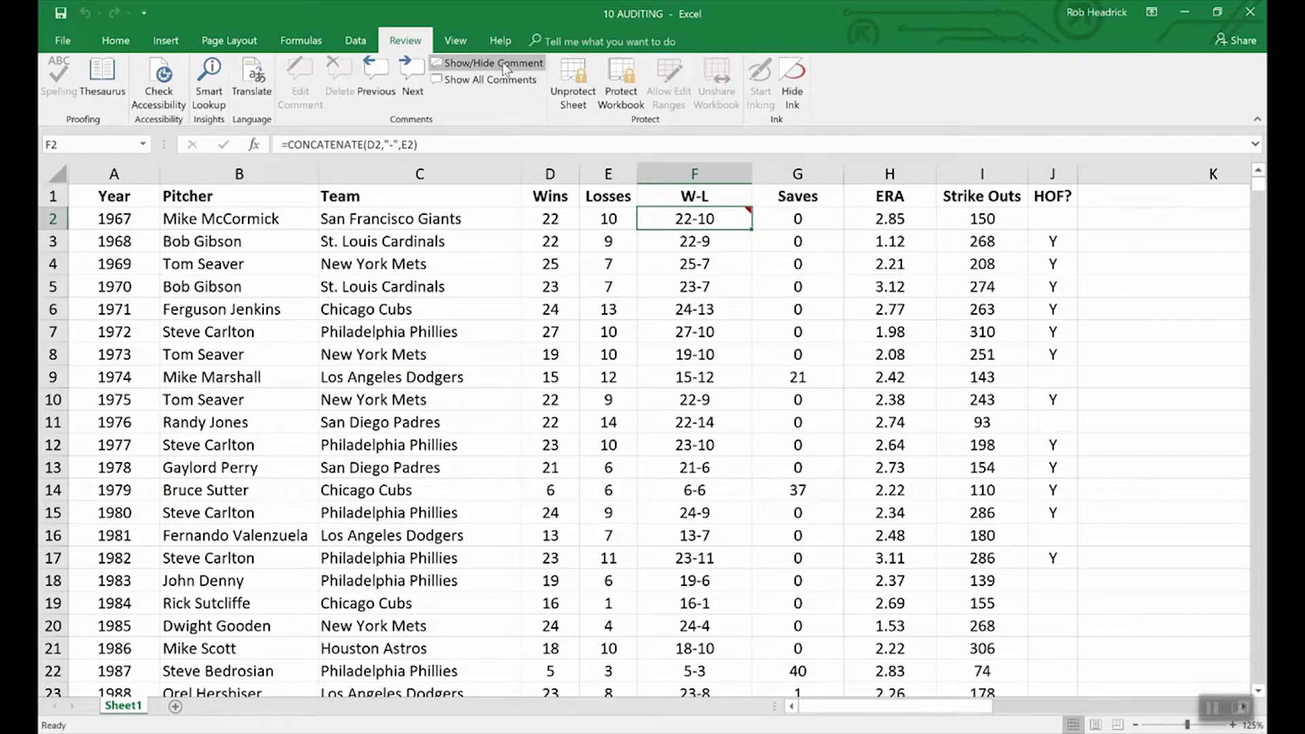
left_click(469, 63)
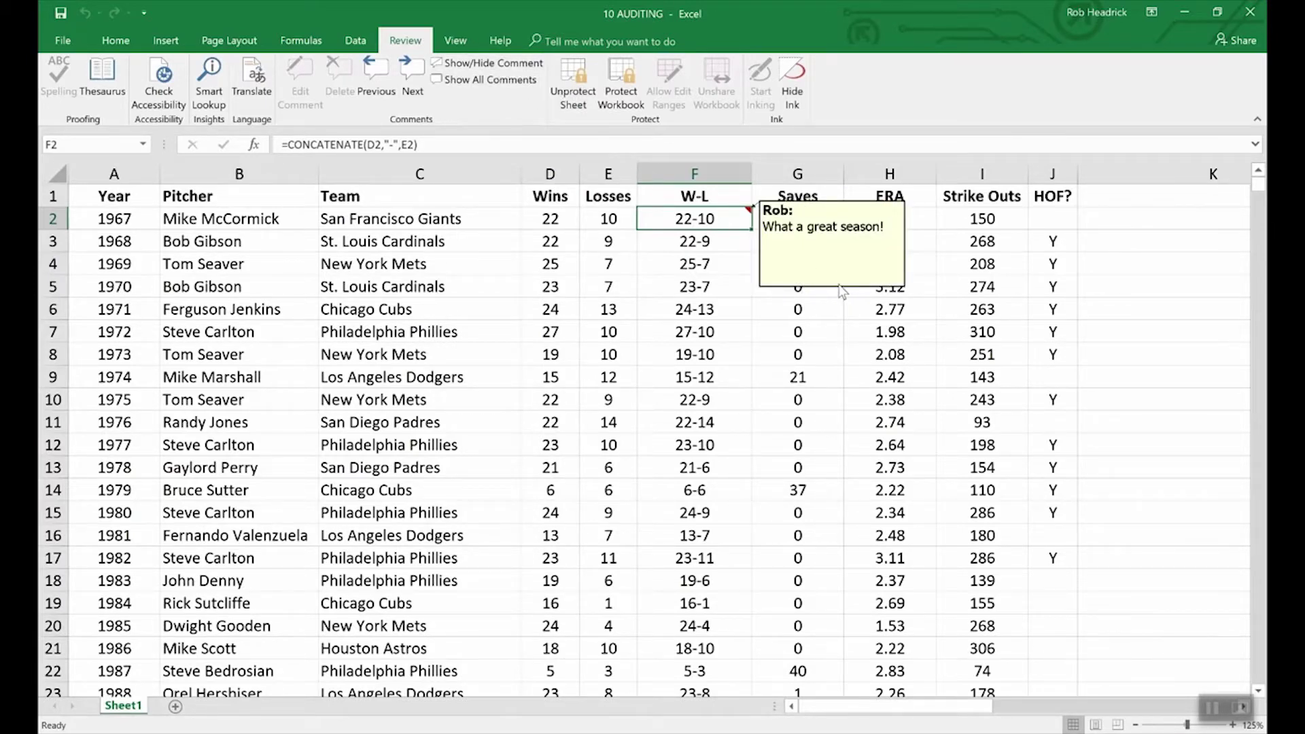
left_click(573, 76)
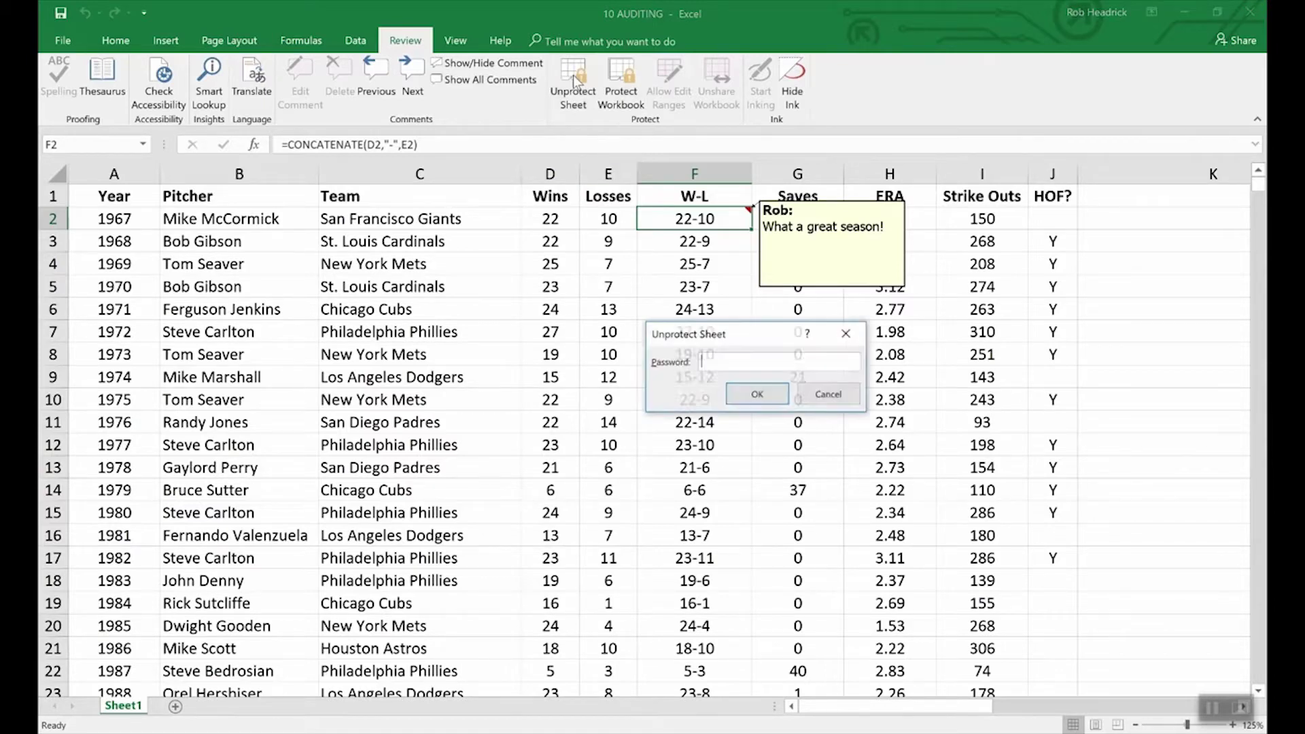
type("password")
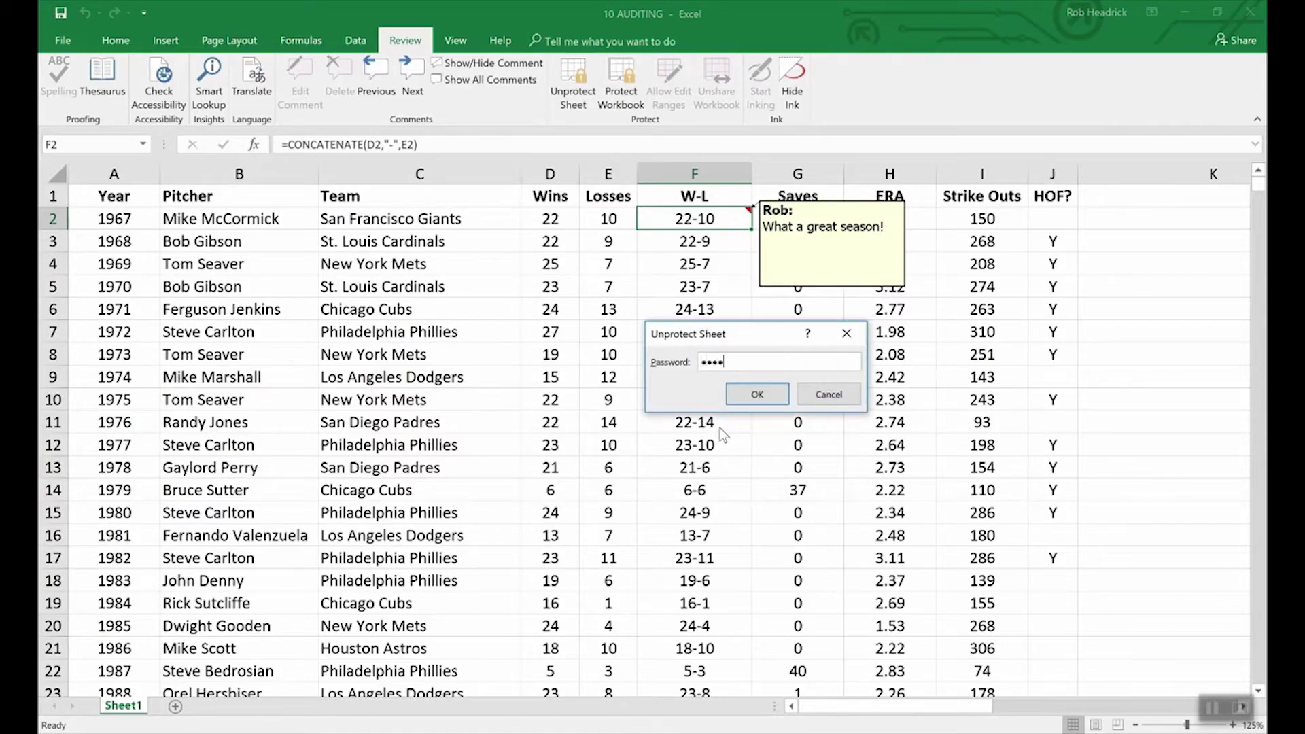
key("Return")
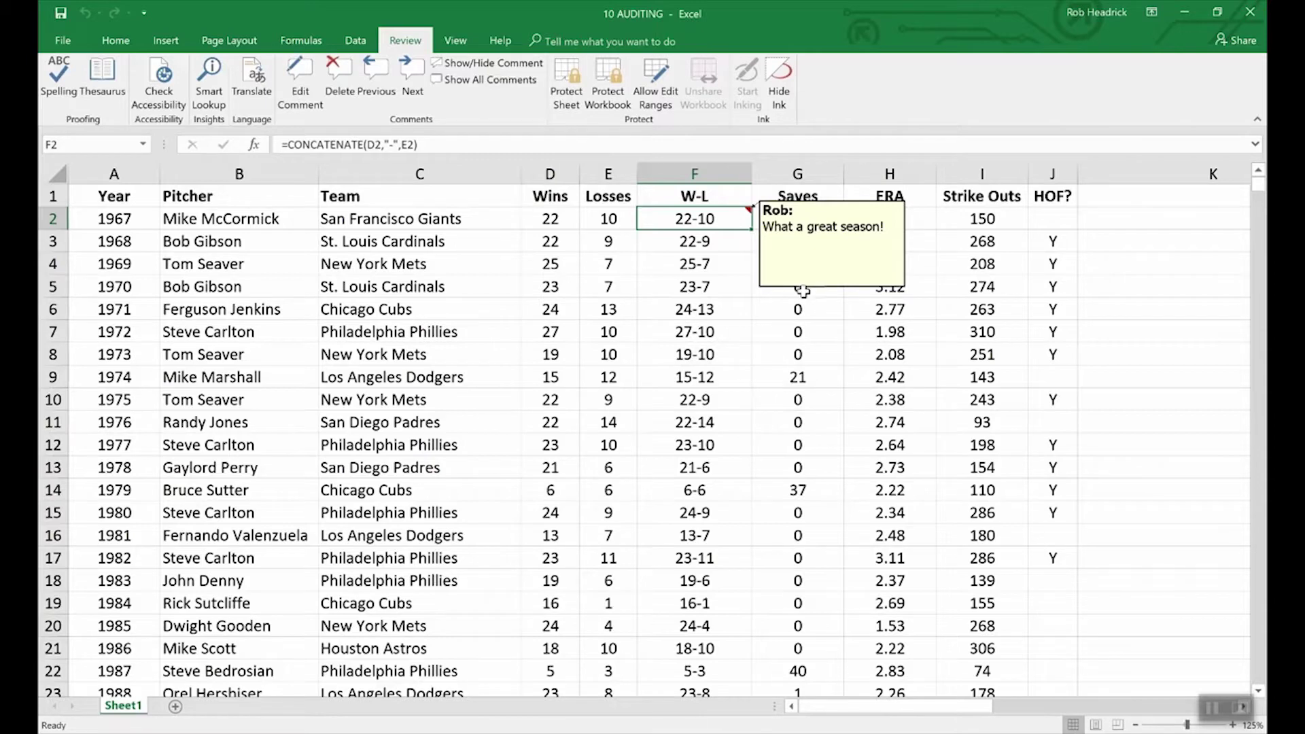
right_click(806, 289)
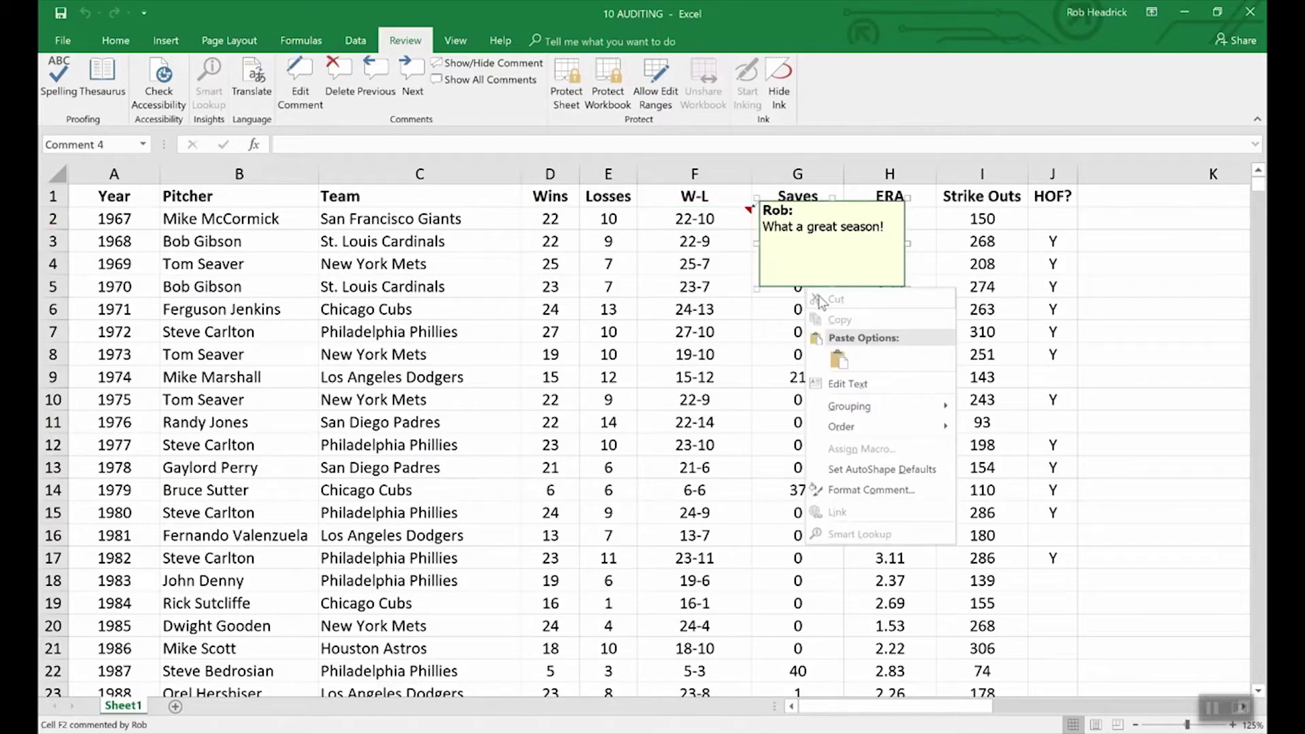
left_click(884, 490)
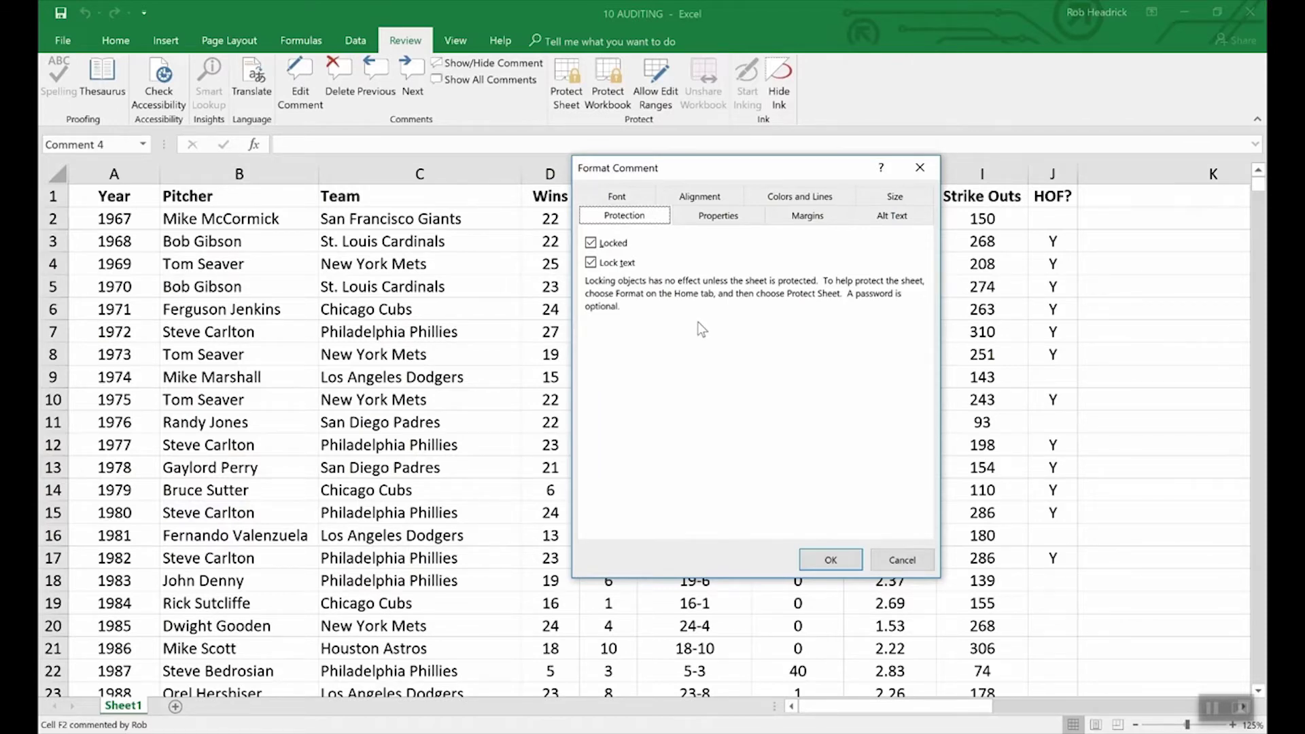
Step: Cancel the Format Comment dialog without changing anything
left_click(887, 561)
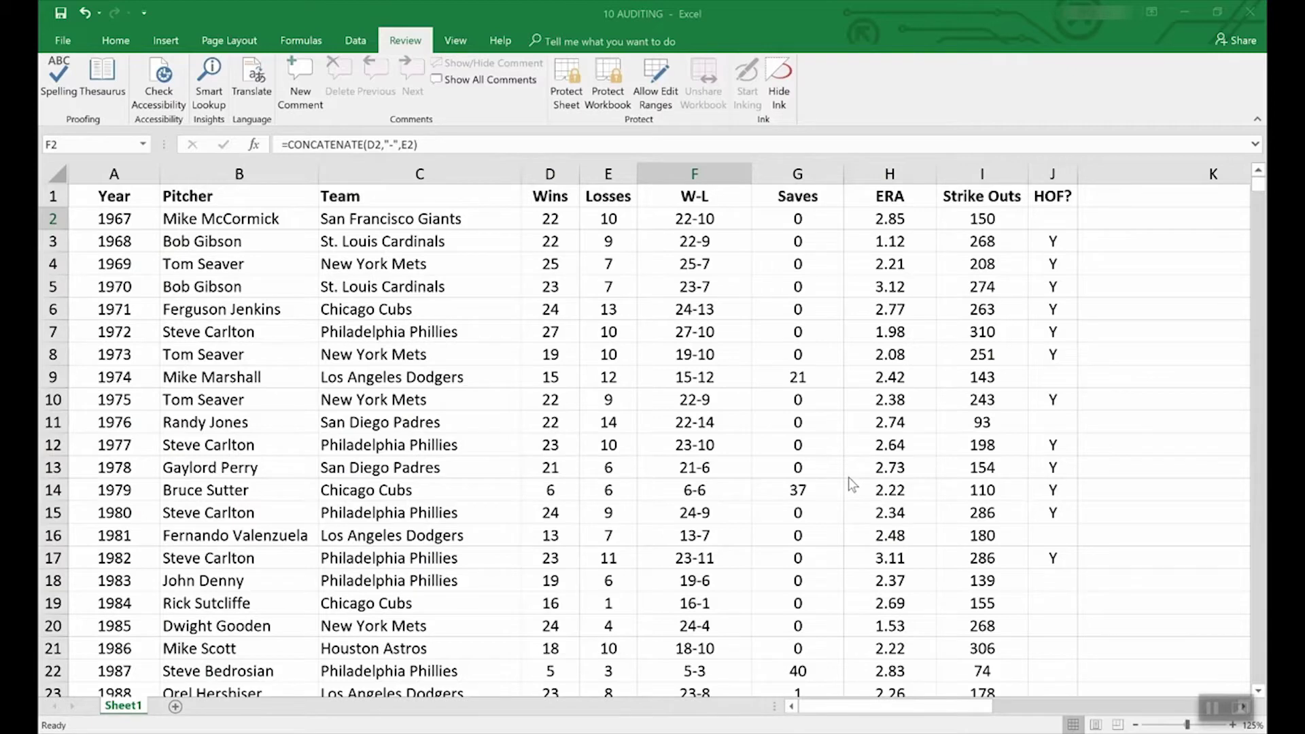
Step: Create a new workbook from the Loan amortization schedule template in the File > New gallery
left_click(62, 46)
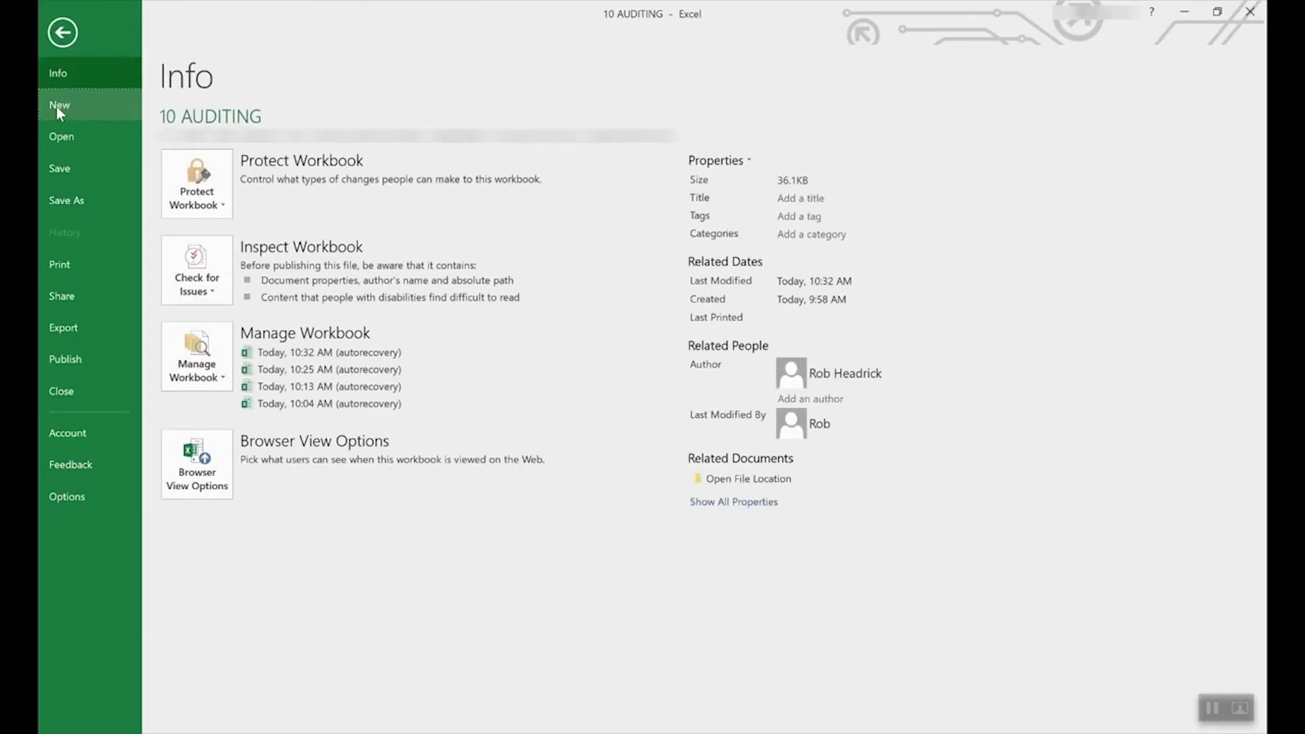
left_click(57, 105)
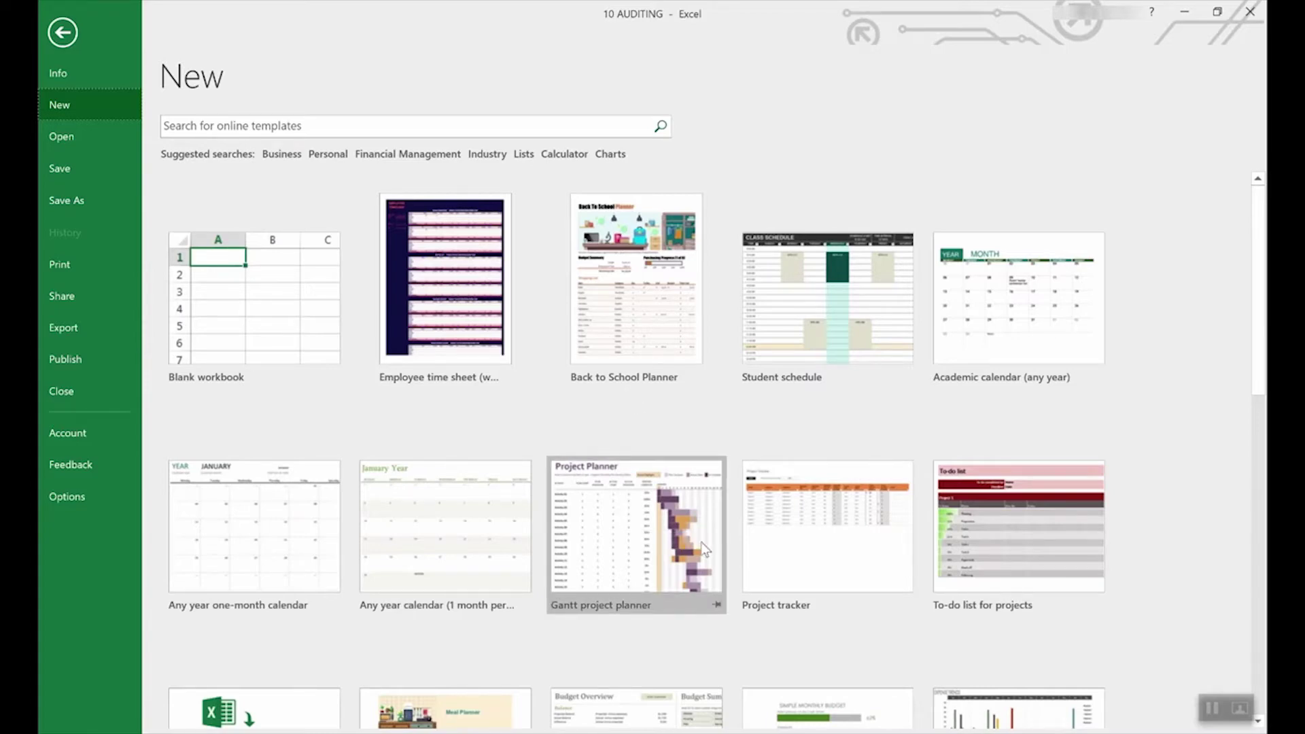
scroll(587, 605, "down", 2)
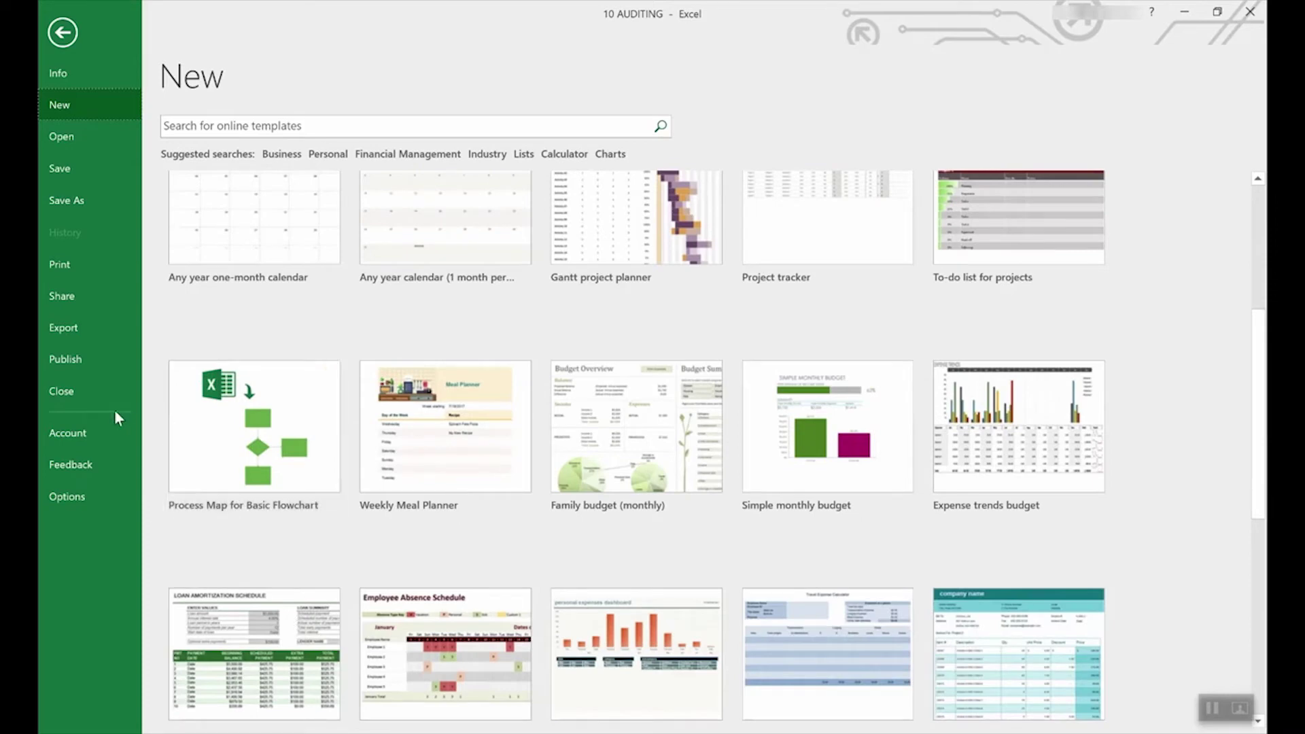
scroll(619, 462, "down", 2)
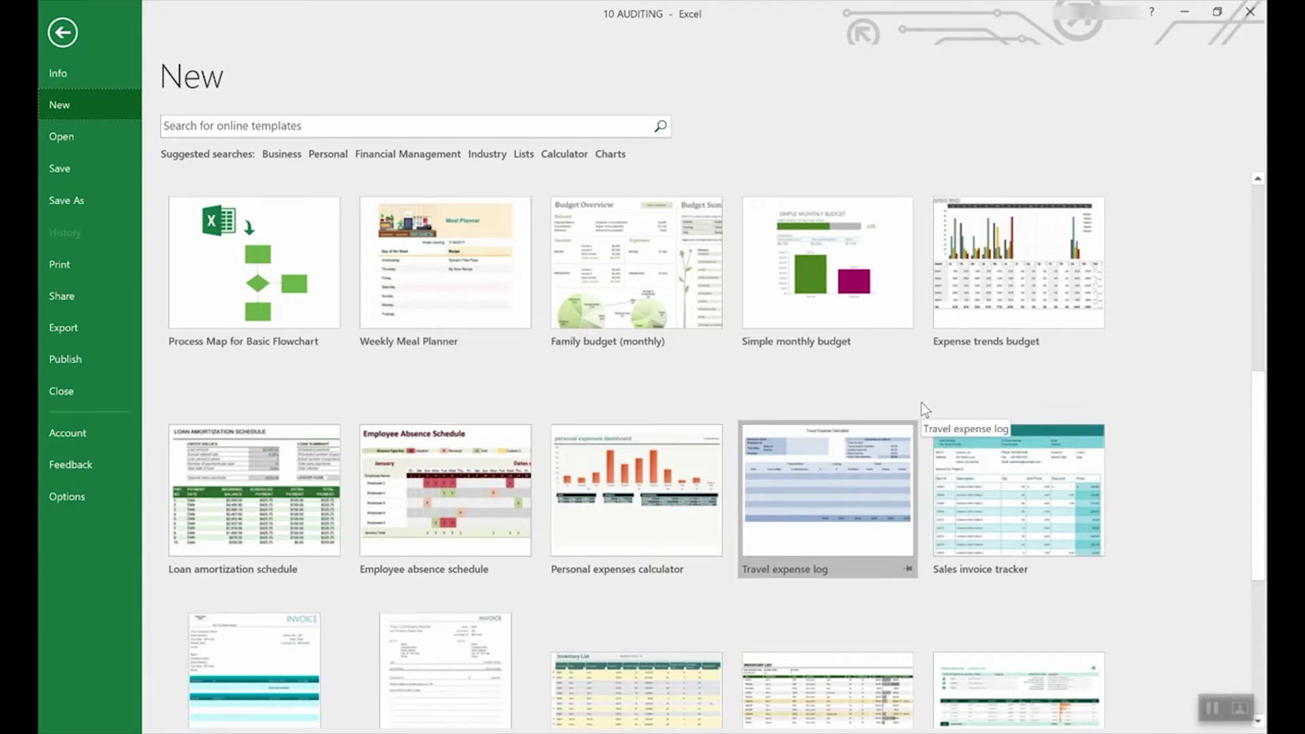
scroll(829, 410, "up", 4)
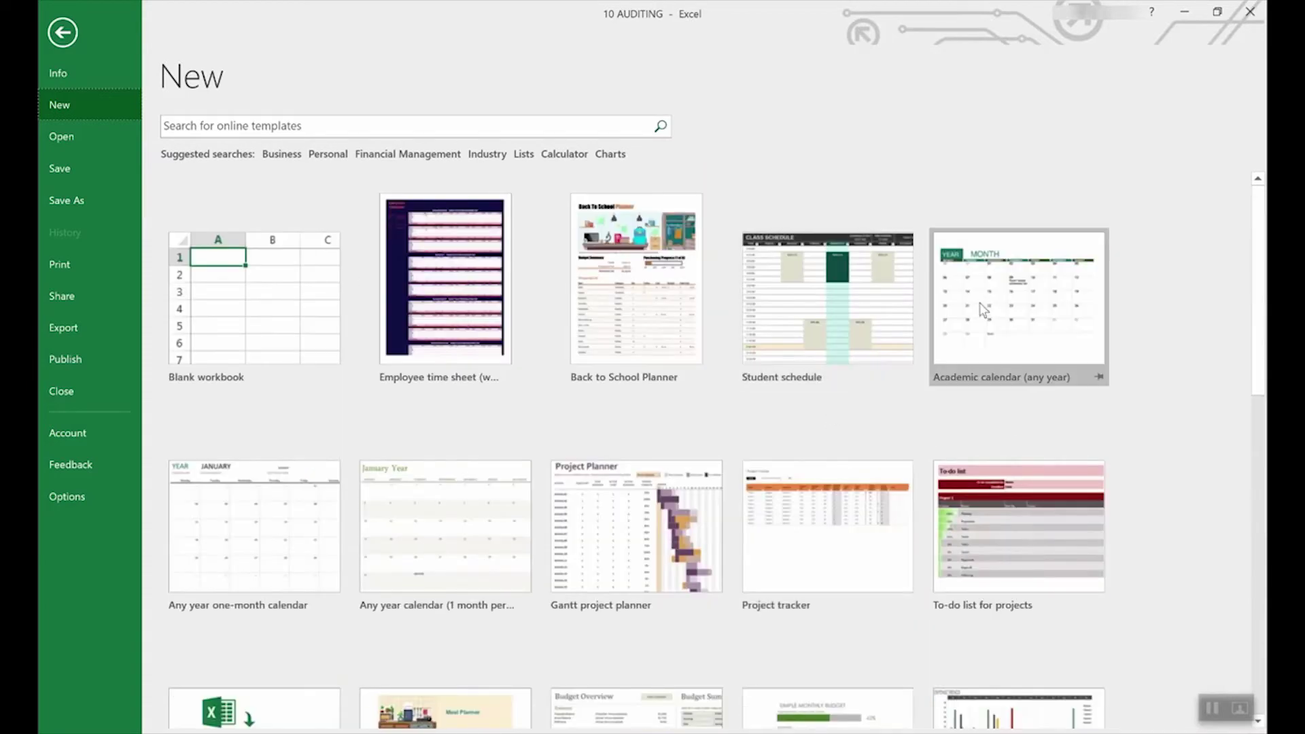
scroll(826, 454, "down", 3)
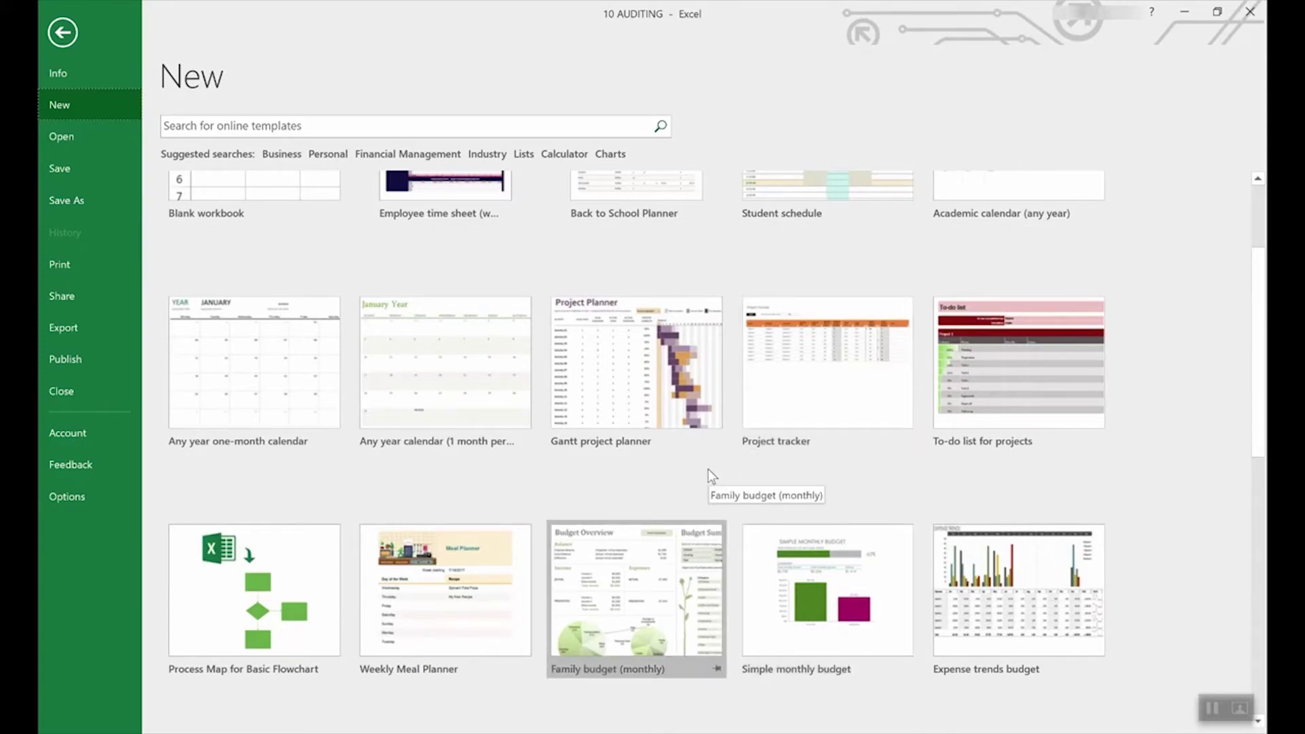
scroll(707, 468, "down", 5)
scroll(707, 468, "down", 3)
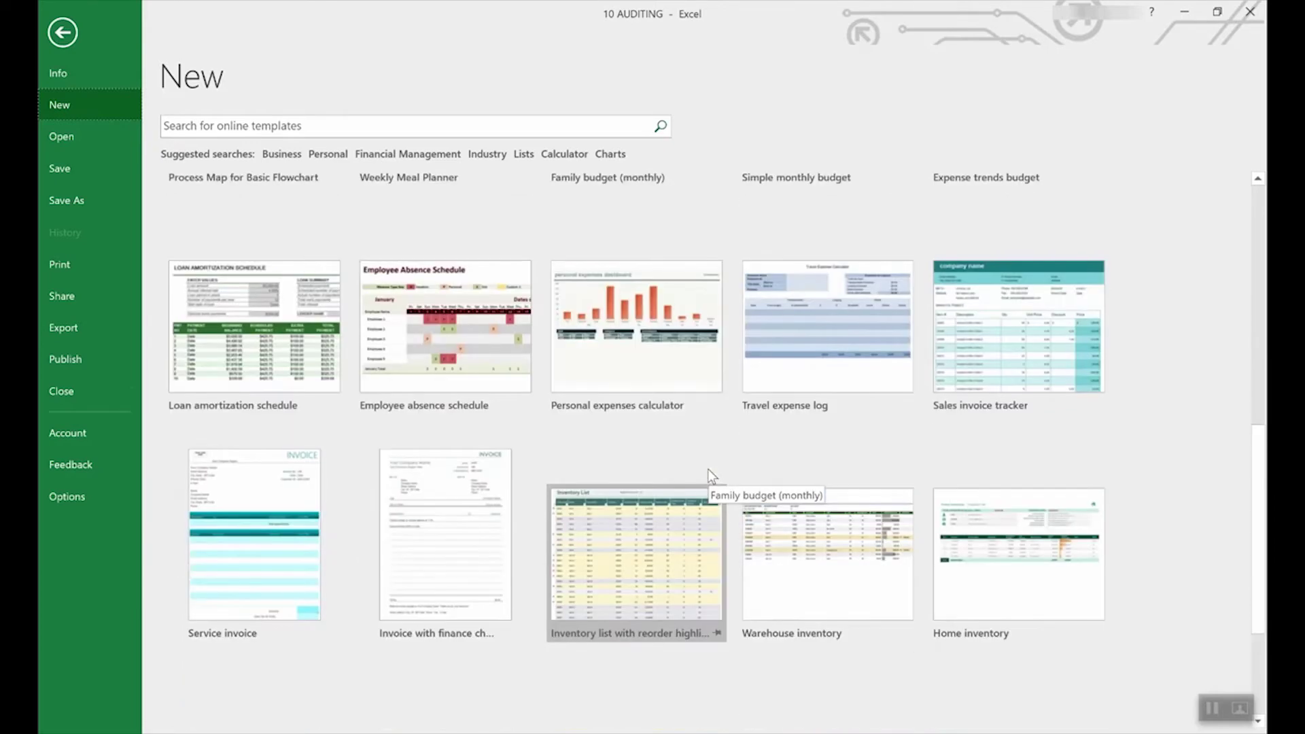
scroll(708, 468, "up", 3)
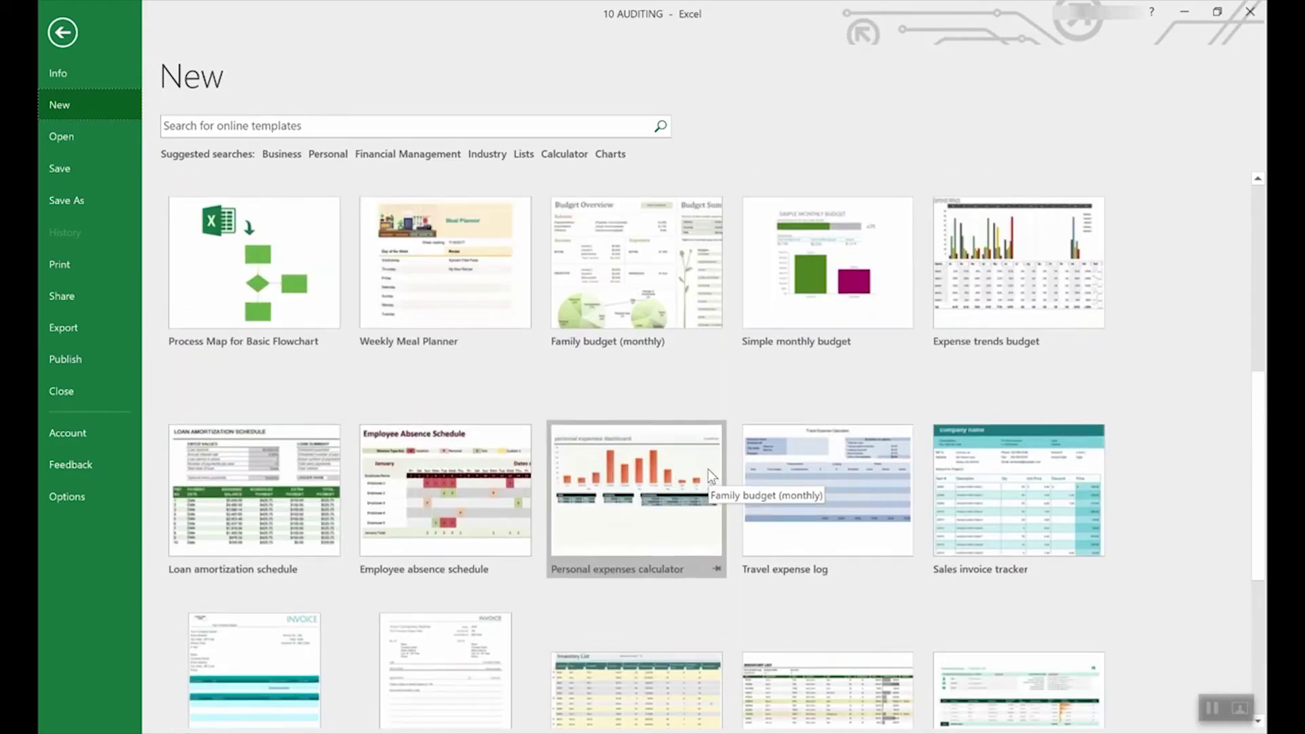
left_click(258, 469)
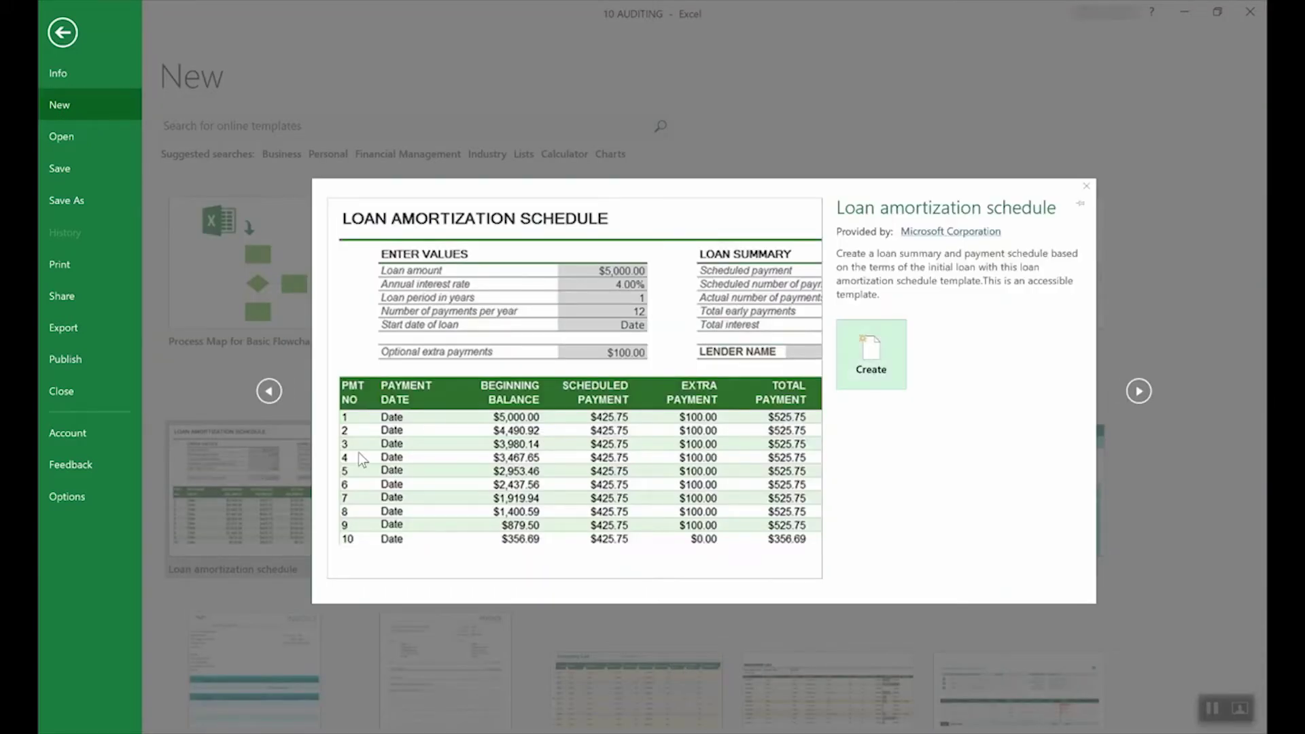
left_click(891, 355)
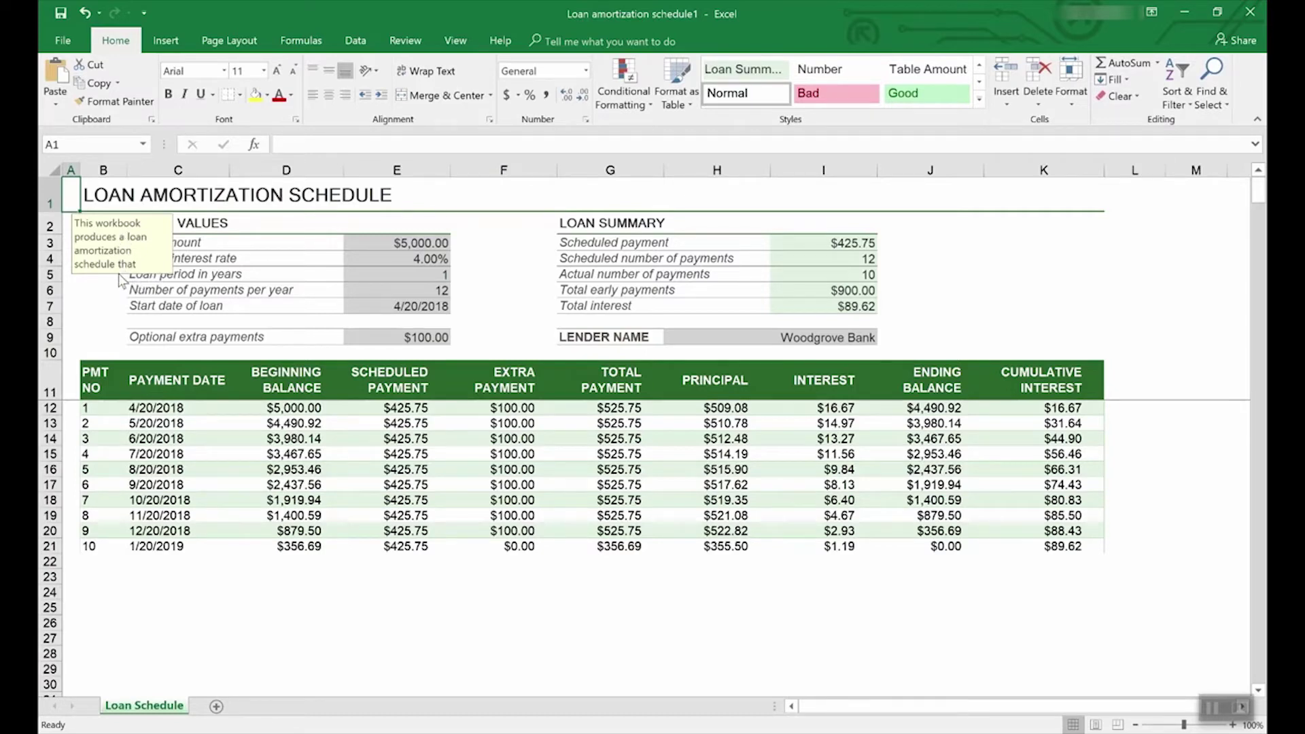
left_click(427, 260)
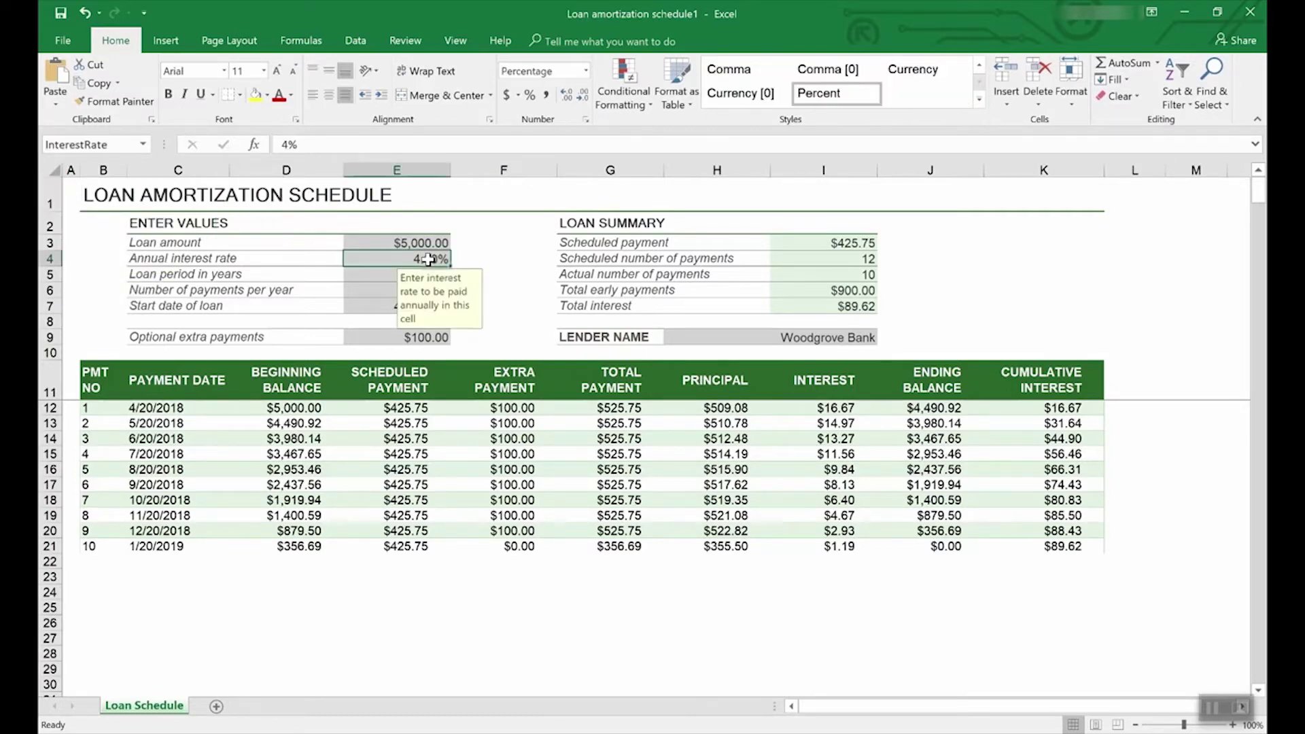
left_click(428, 242)
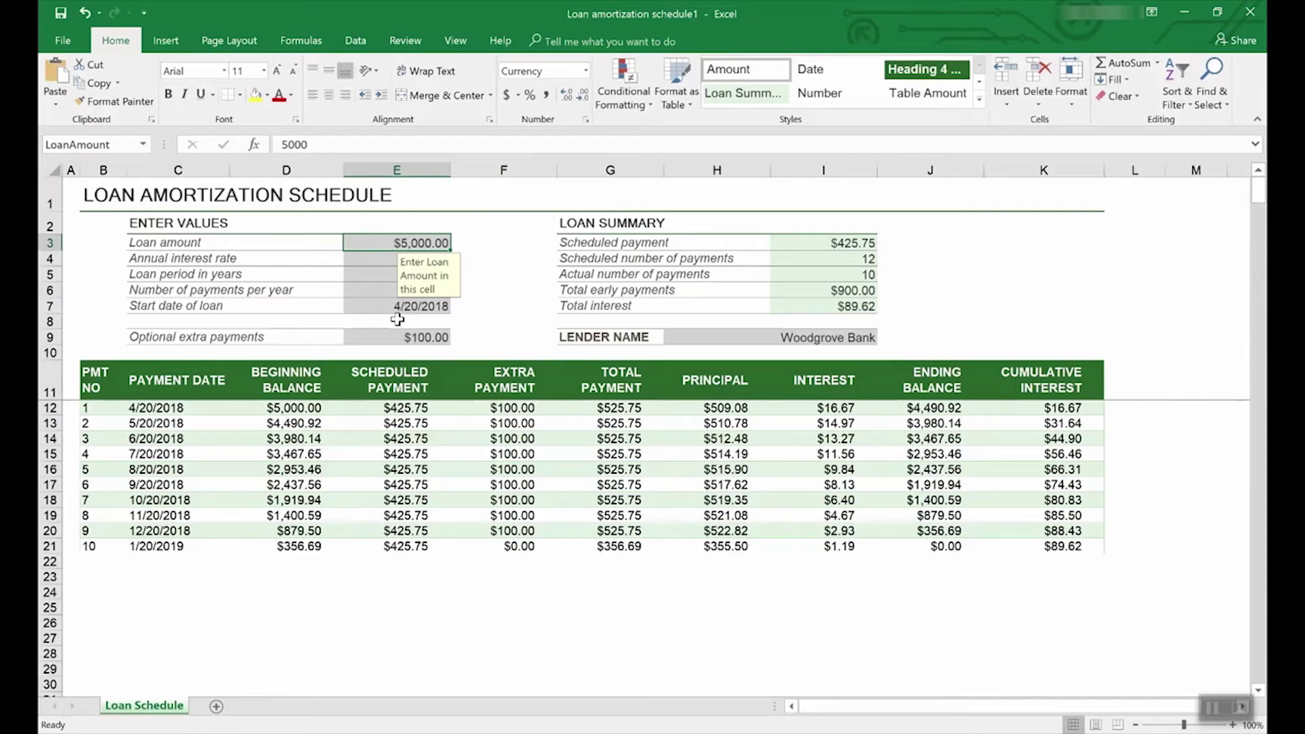
Step: Search the new-workbook templates for 'Lists' and scroll through the results
left_click(64, 39)
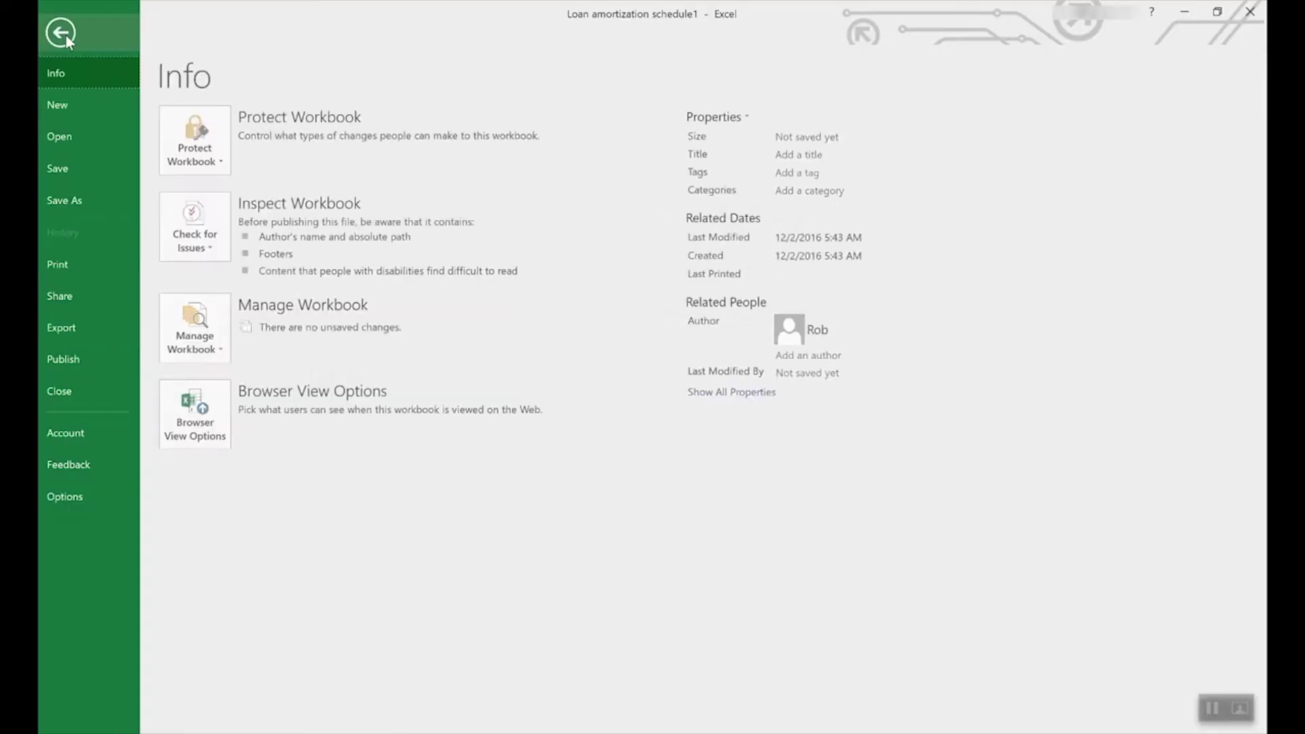
left_click(68, 102)
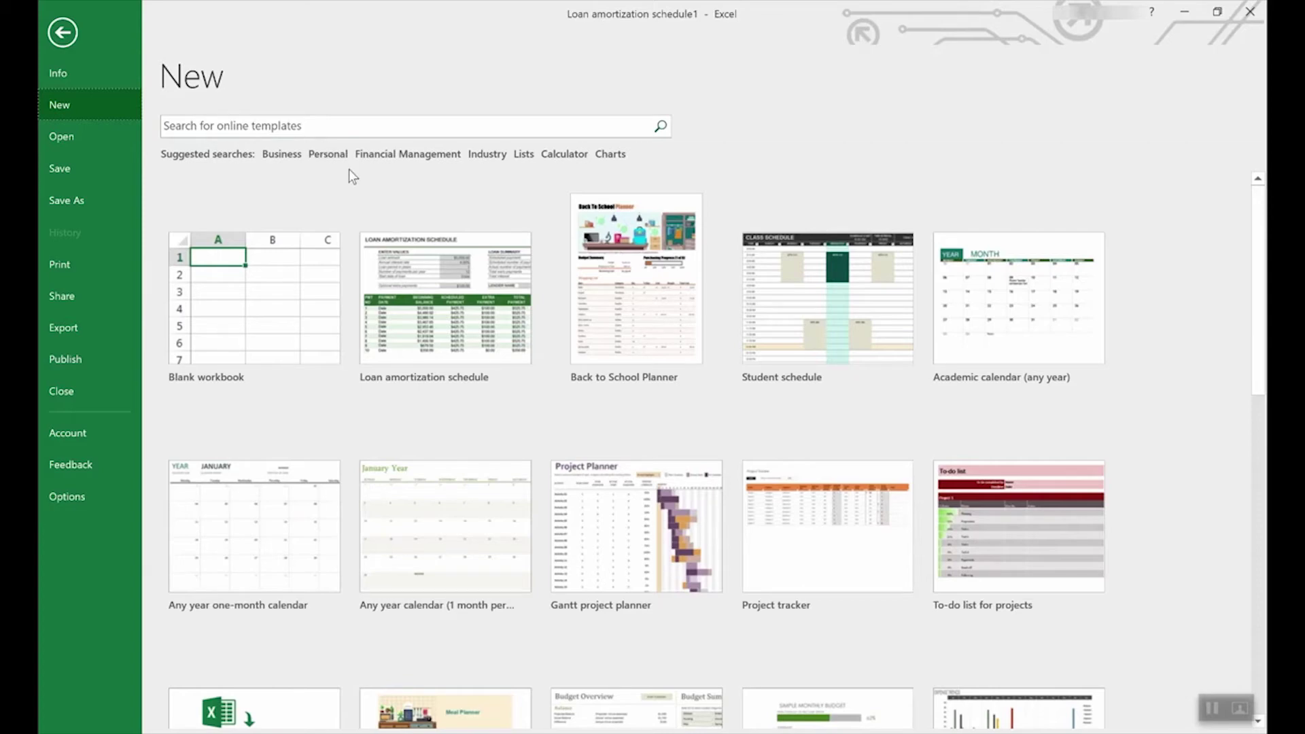
left_click(524, 155)
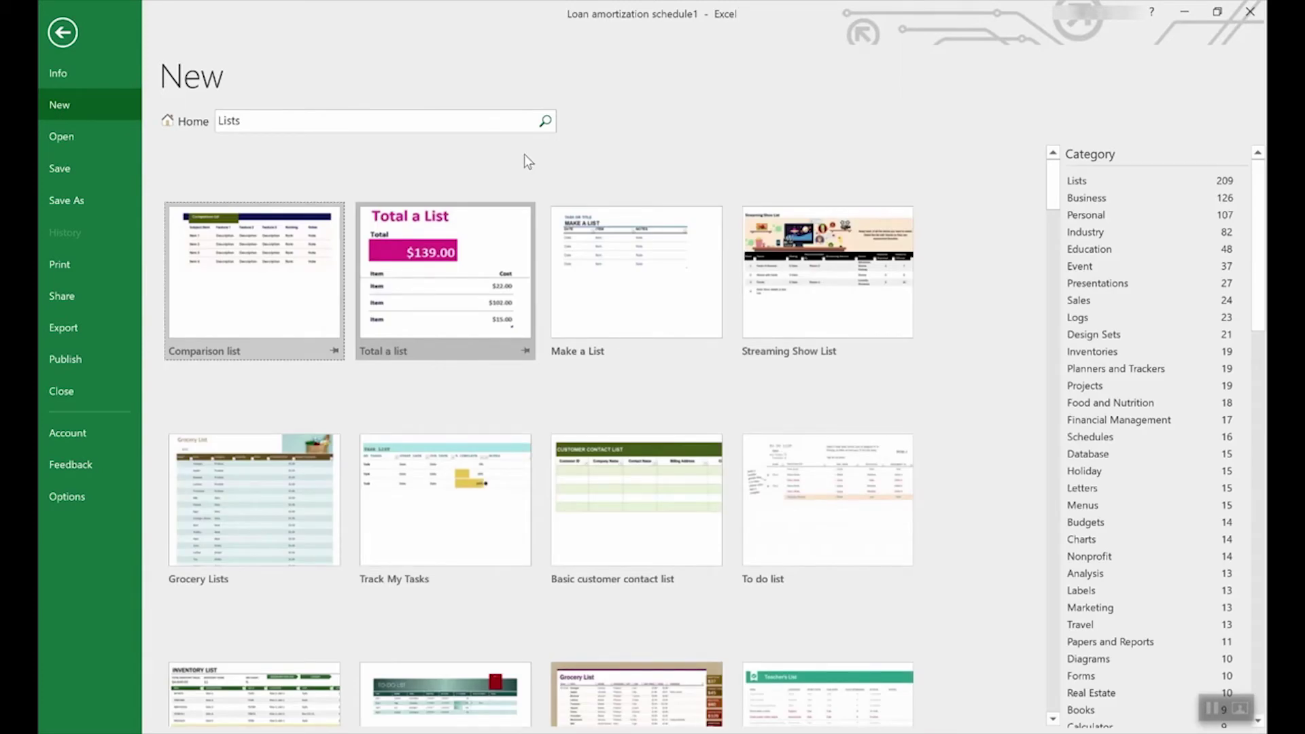
scroll(598, 442, "down", 2)
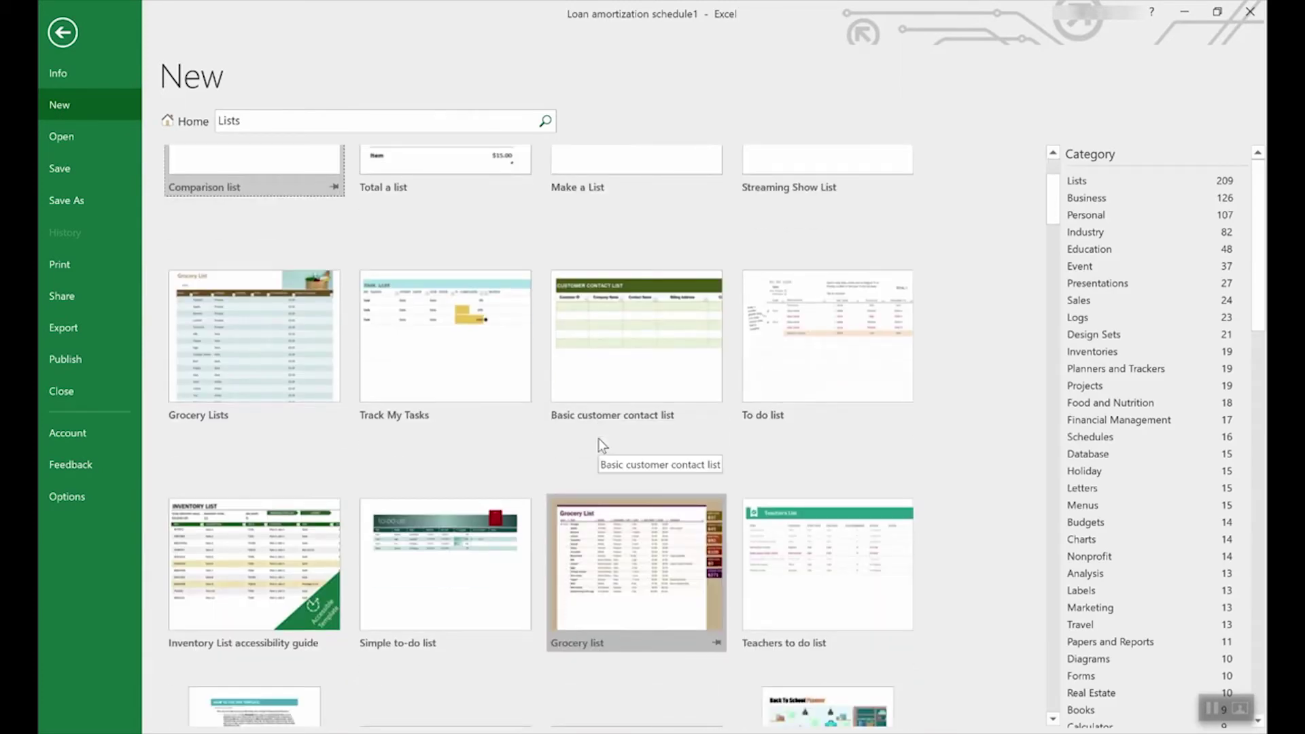
scroll(598, 439, "down", 4)
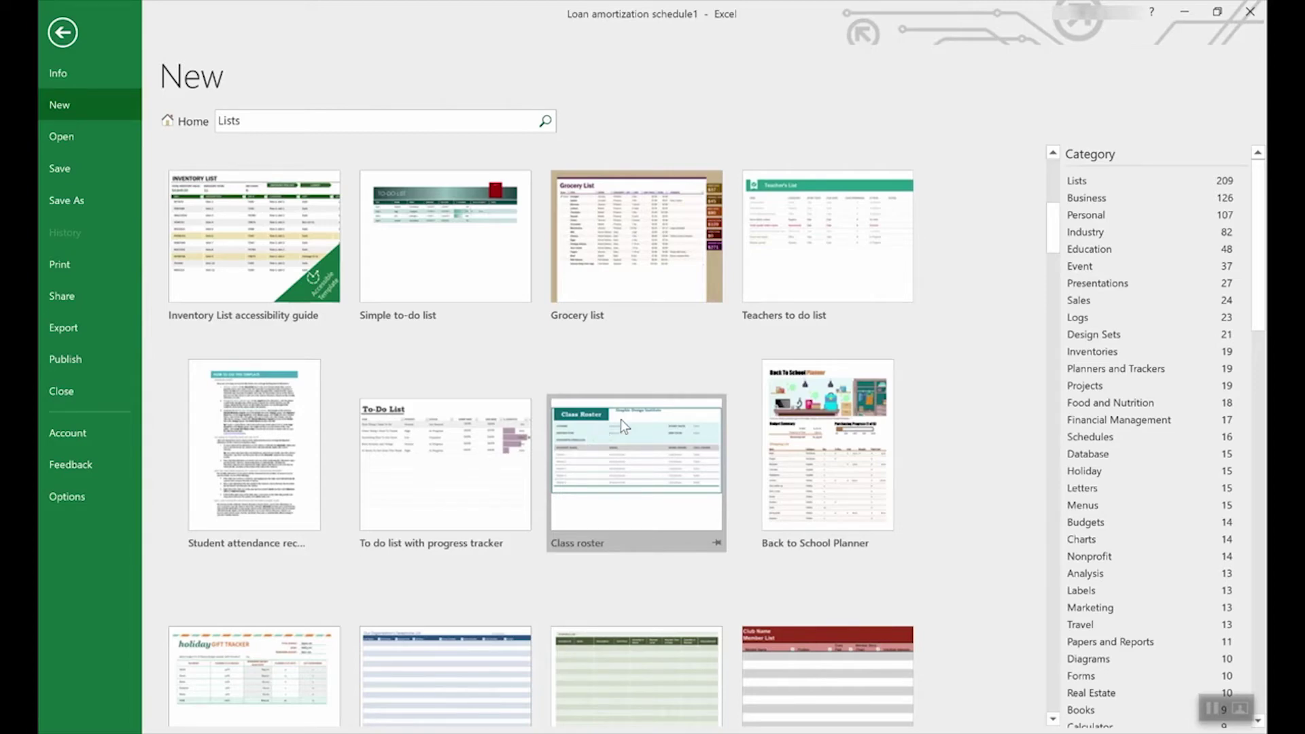
scroll(1167, 365, "down", 2)
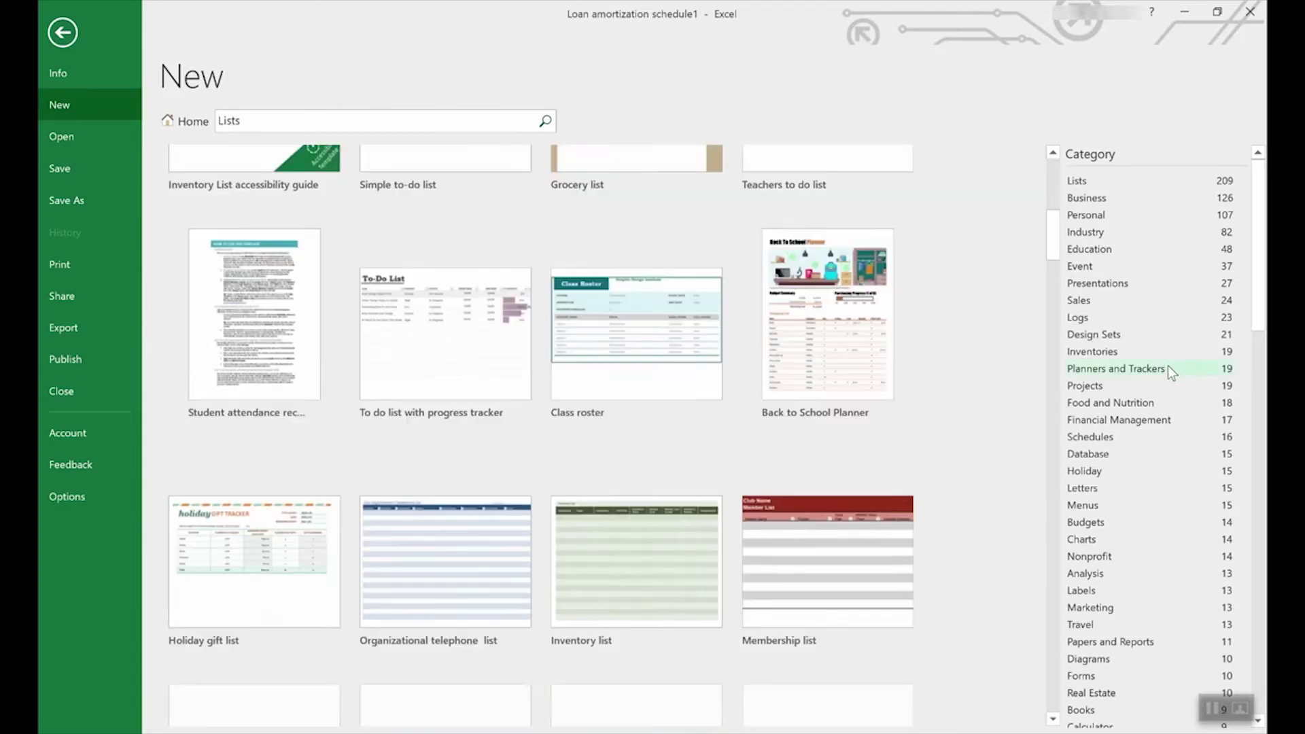
scroll(1229, 307, "down", 6)
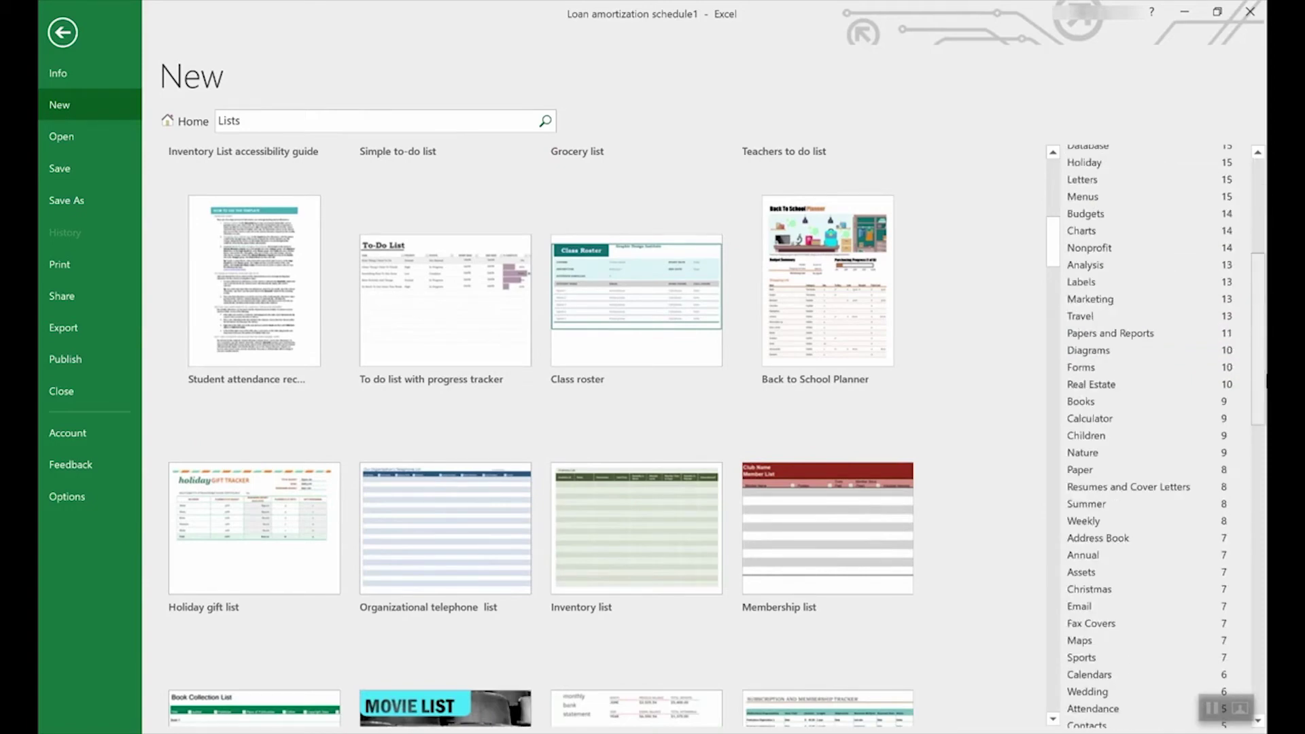
scroll(1156, 435, "down", 12)
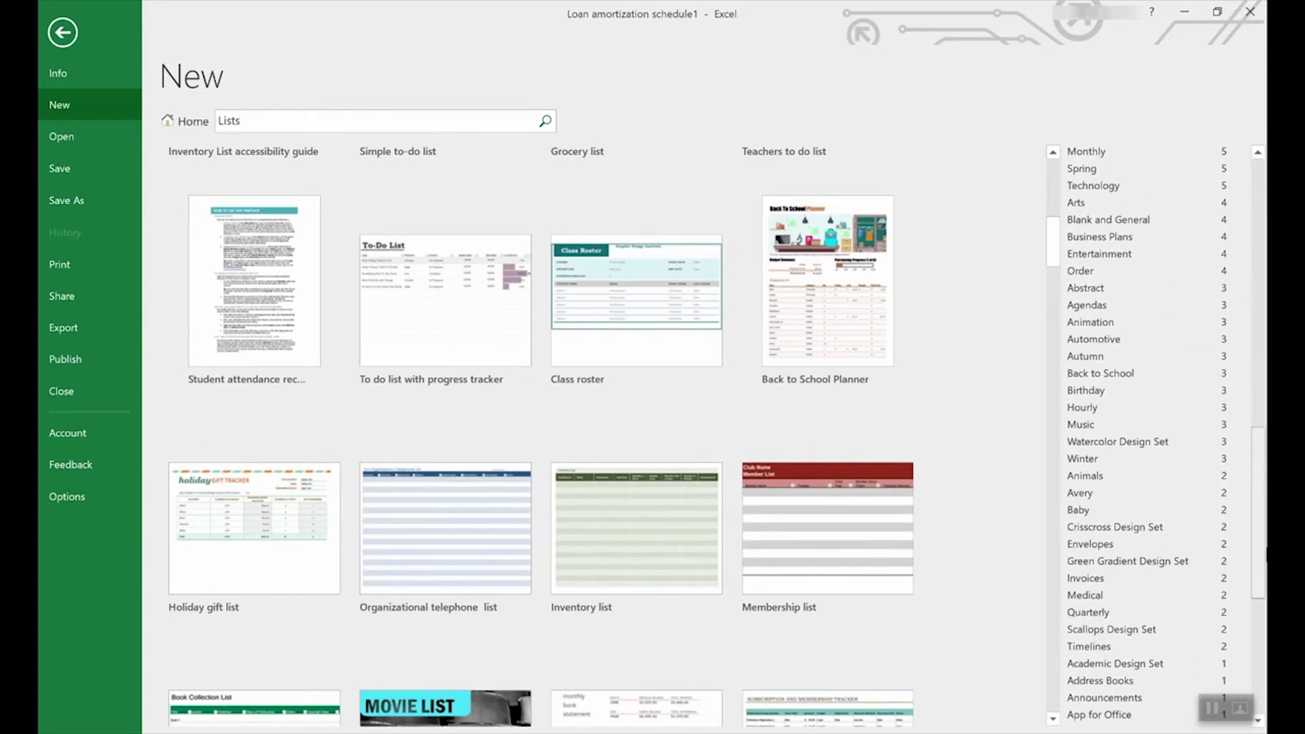
scroll(1218, 382, "up", 15)
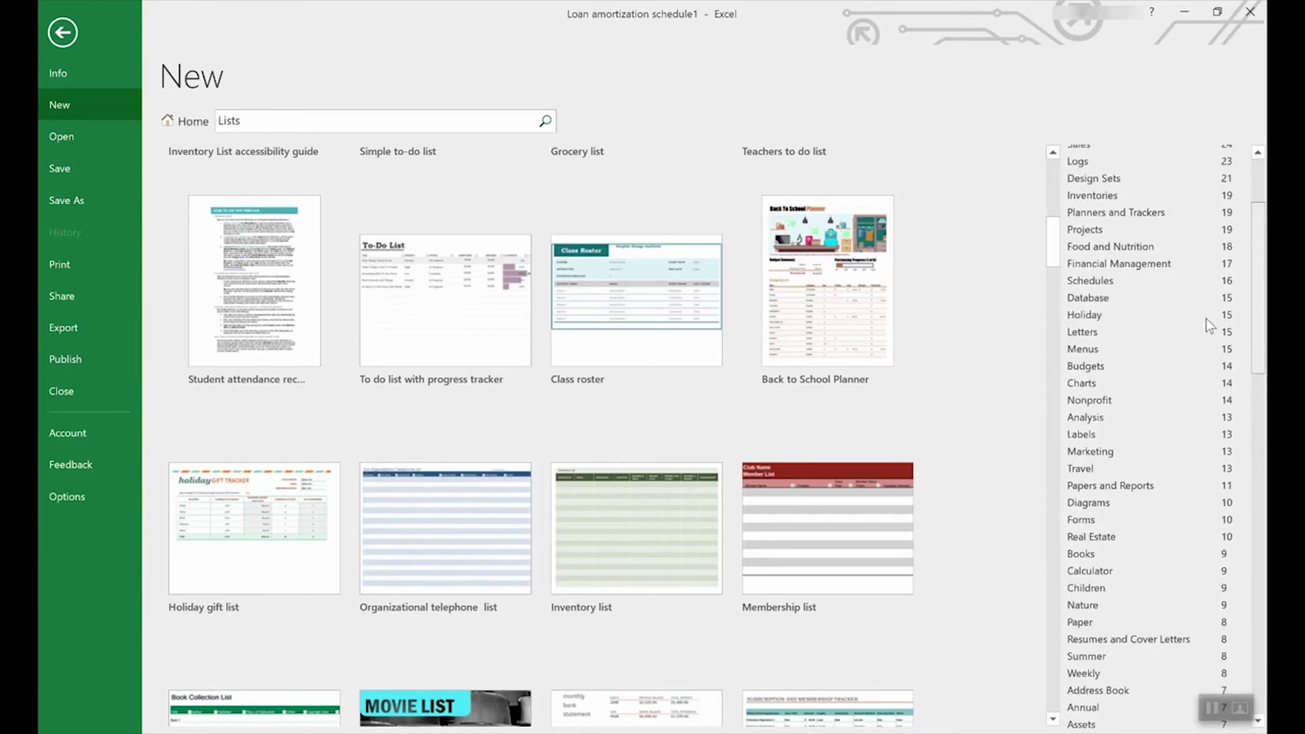
scroll(1203, 299, "up", 3)
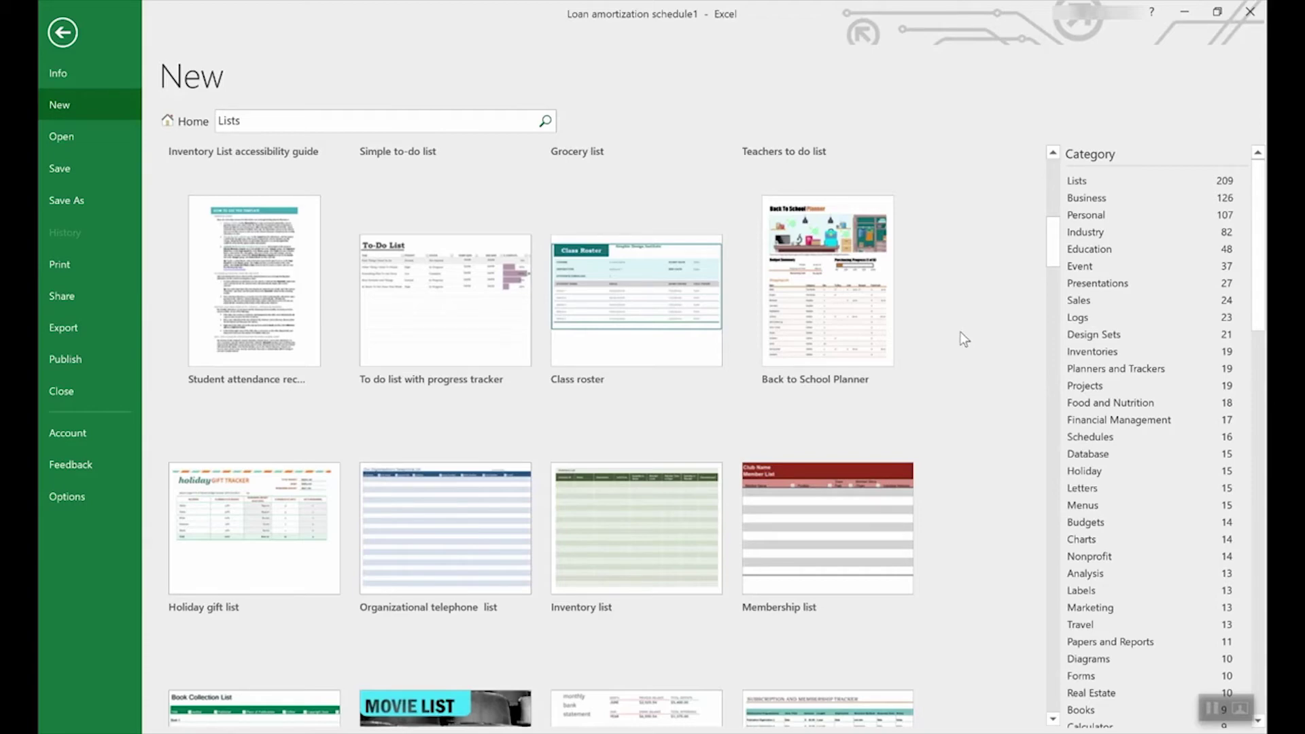
left_click(181, 129)
Step: Create a new workbook from the Employee time sheet template
scroll(755, 445, "down", 5)
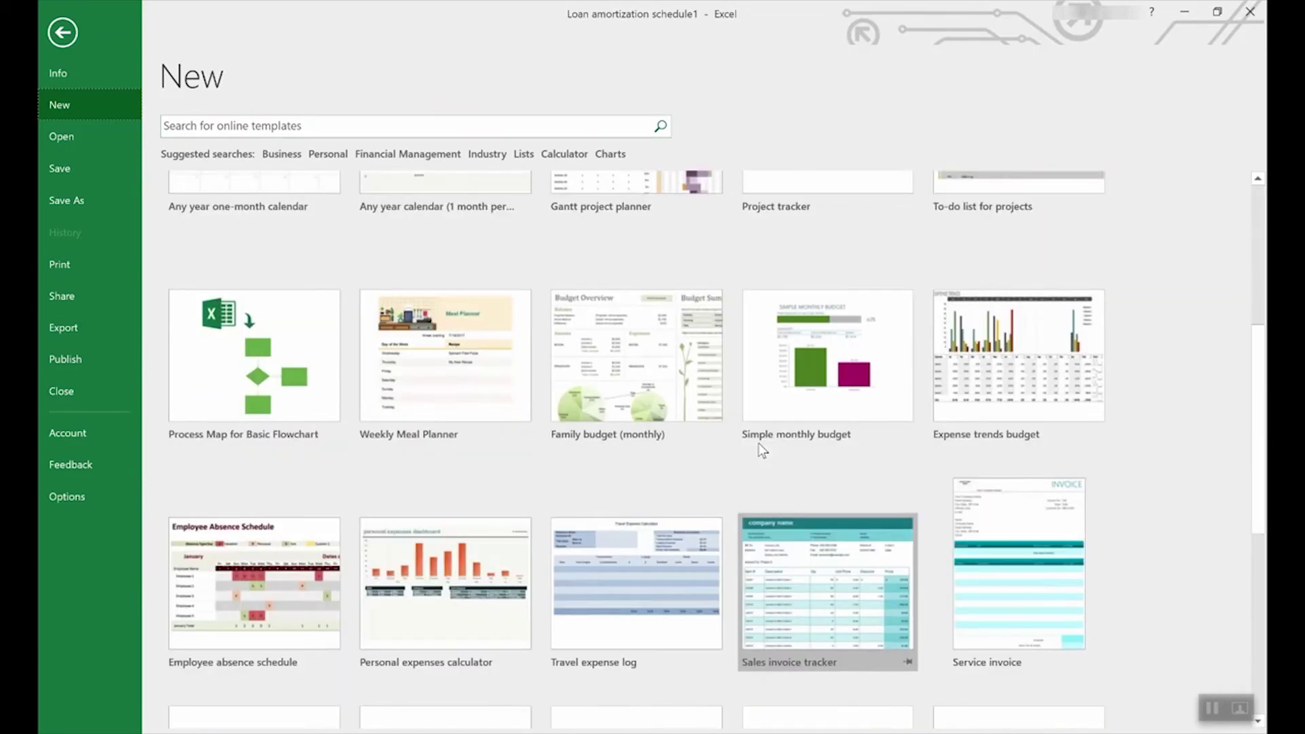
scroll(758, 442, "down", 5)
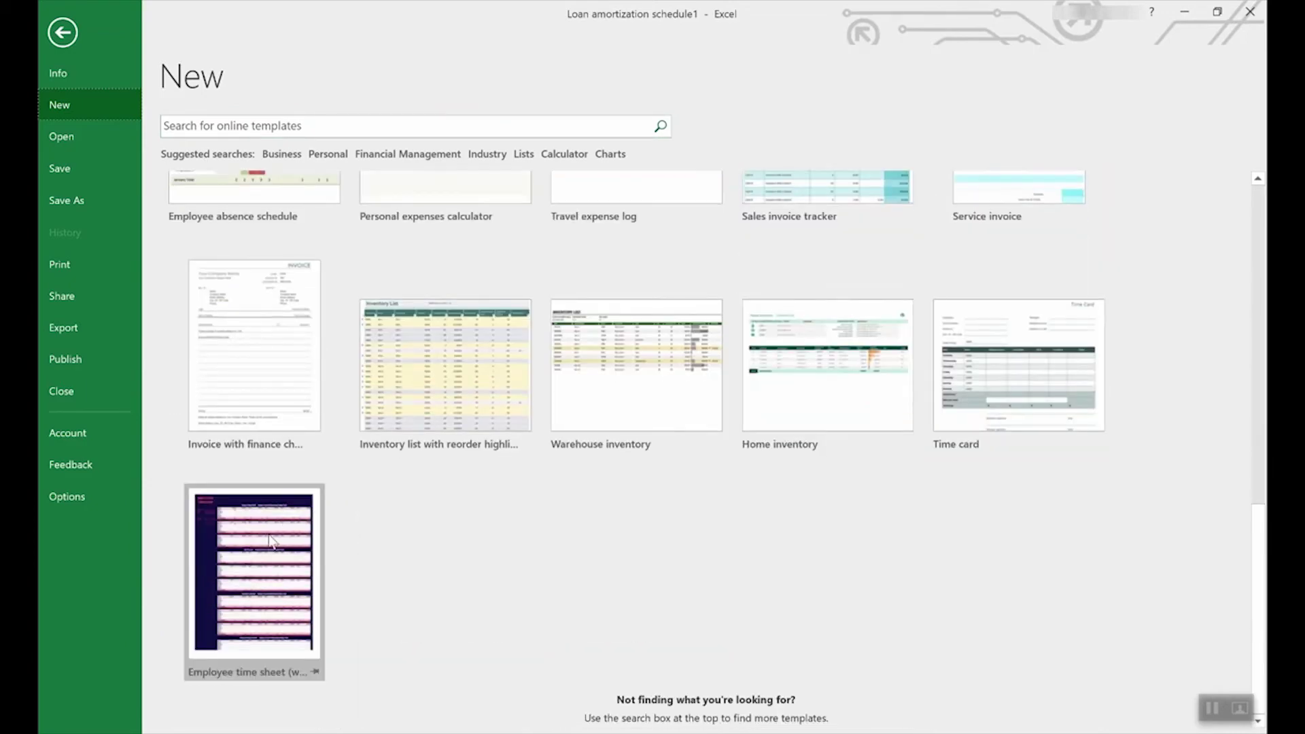
left_click(248, 543)
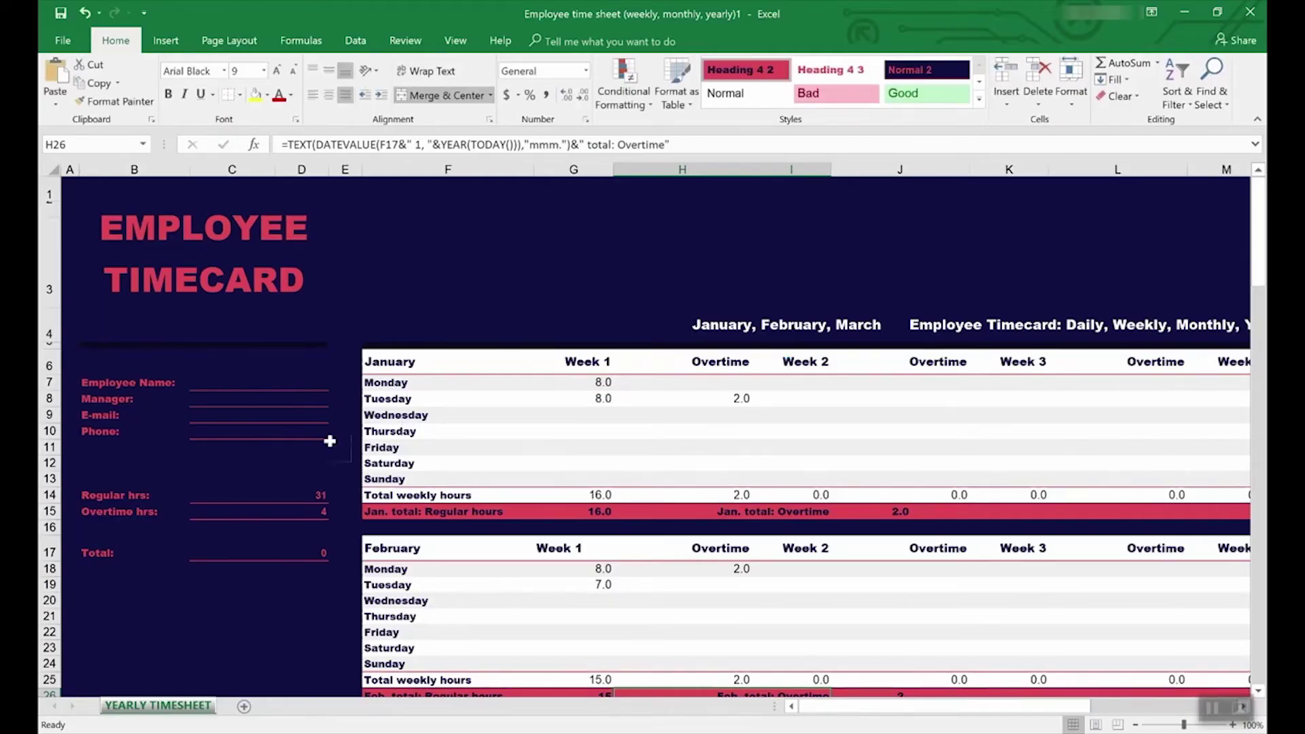
Step: Inspect the Regular hrs and Overtime hrs total formulas in C14 and C15
left_click(244, 495)
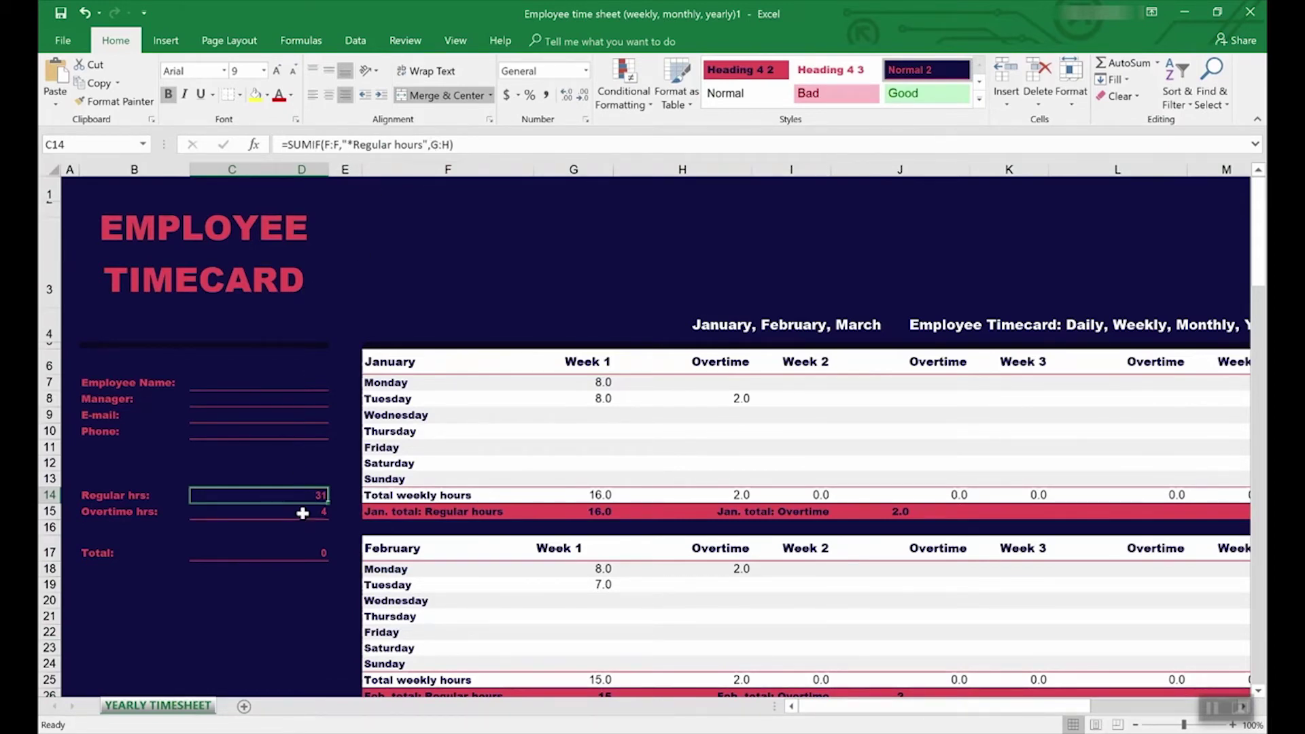
left_click(303, 514)
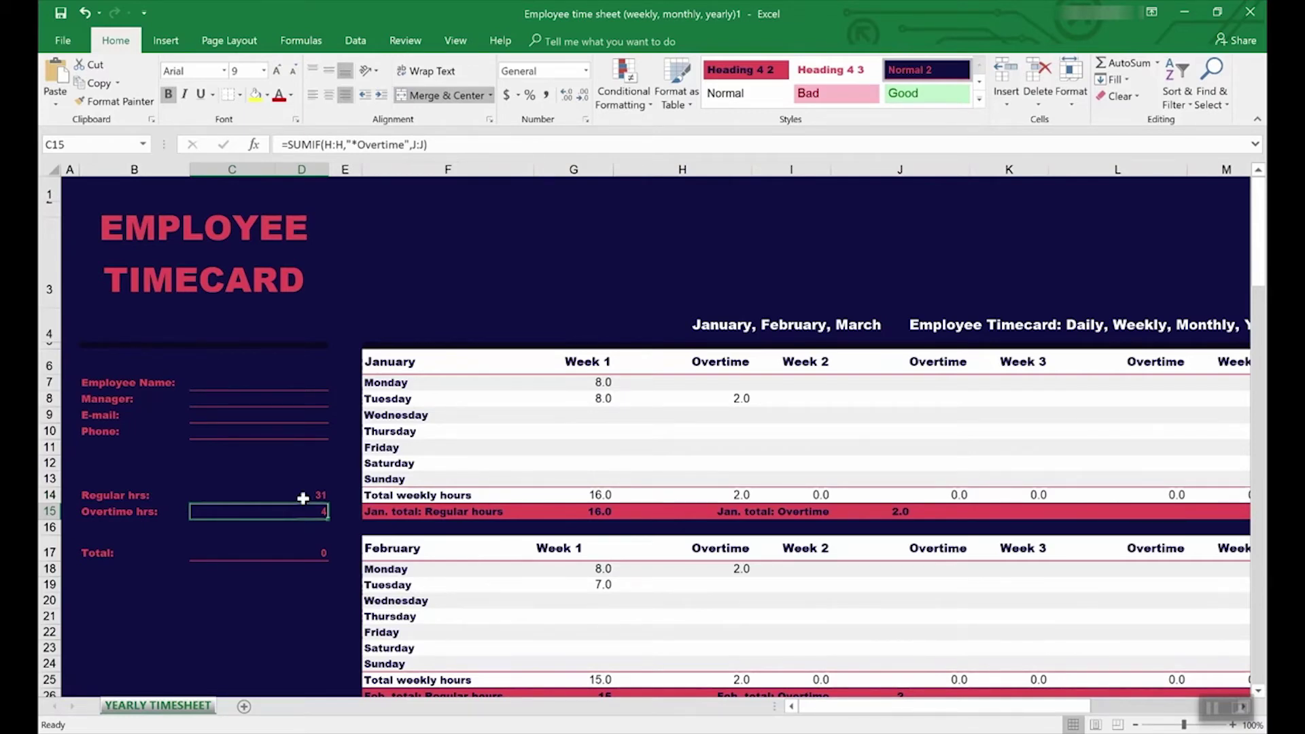
left_click(403, 43)
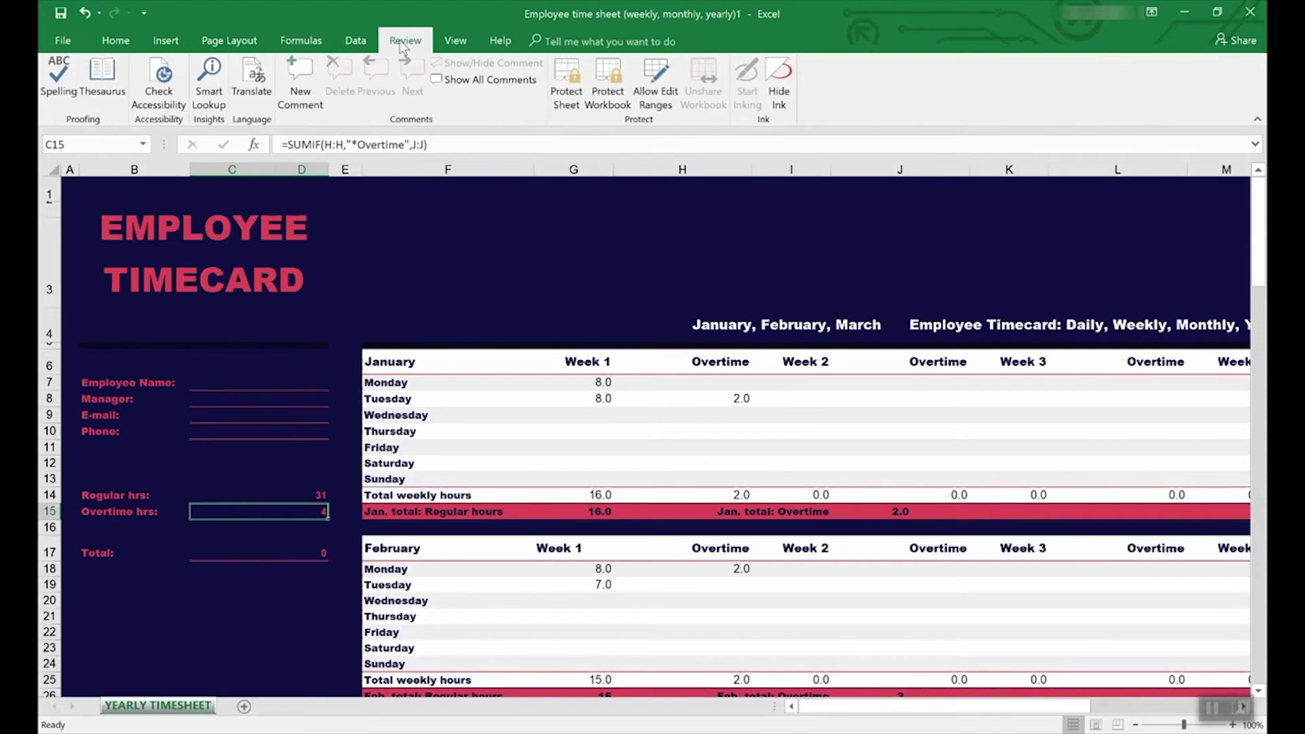
left_click(301, 41)
Step: Trace precedents of the C15 overtime total, check C14, then return to the loan schedule
left_click(666, 68)
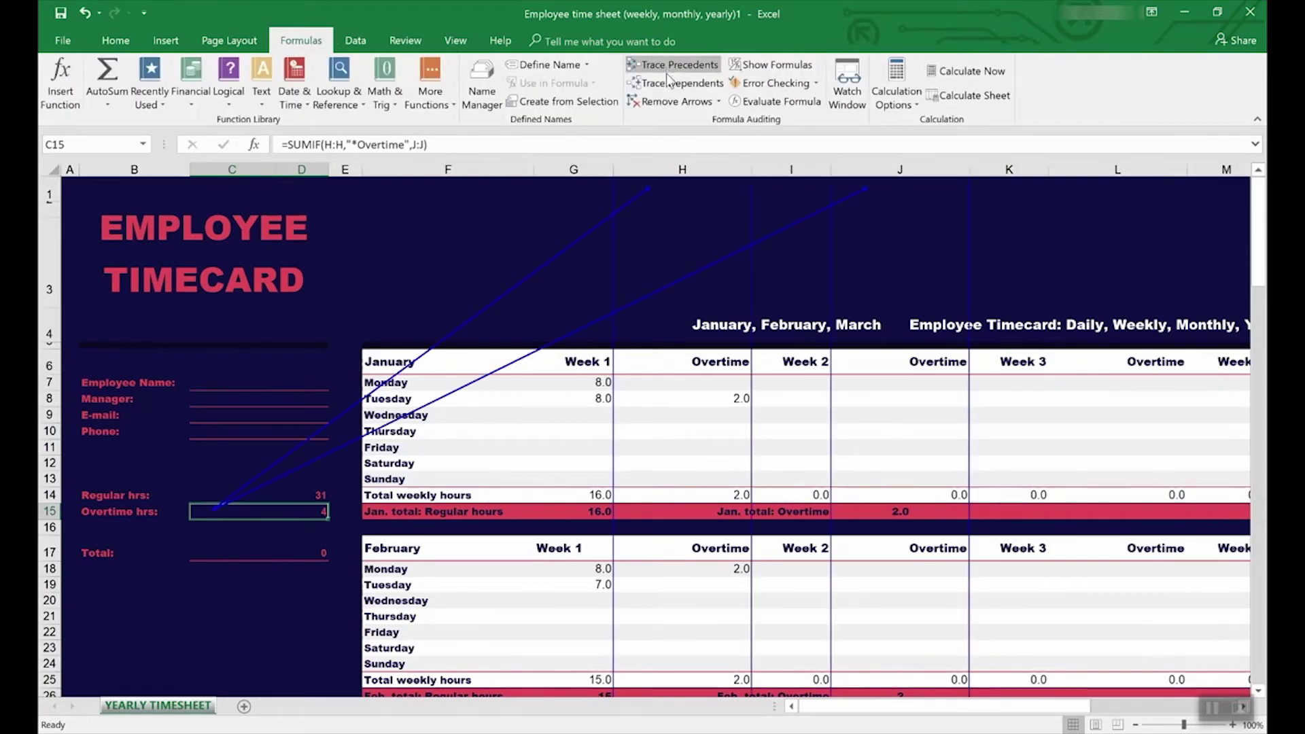
scroll(669, 495, "down", 8)
scroll(669, 494, "up", 8)
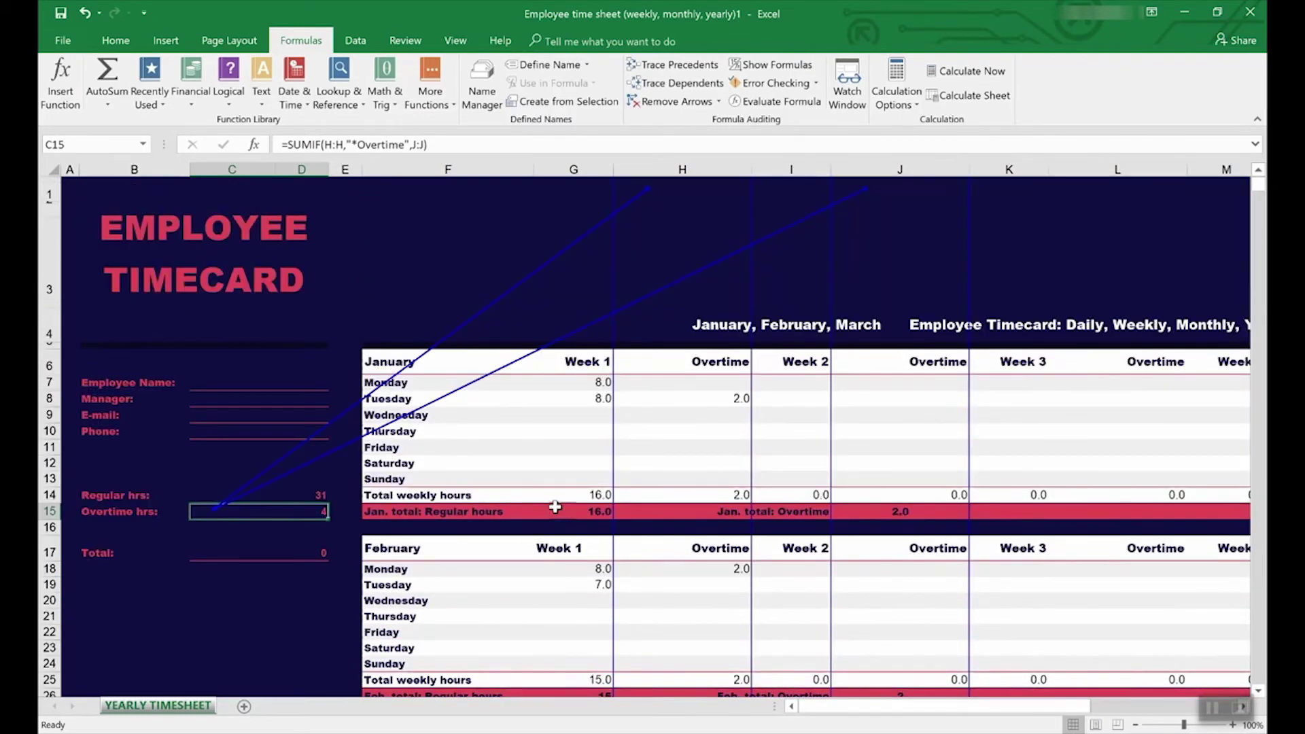
left_click(265, 496)
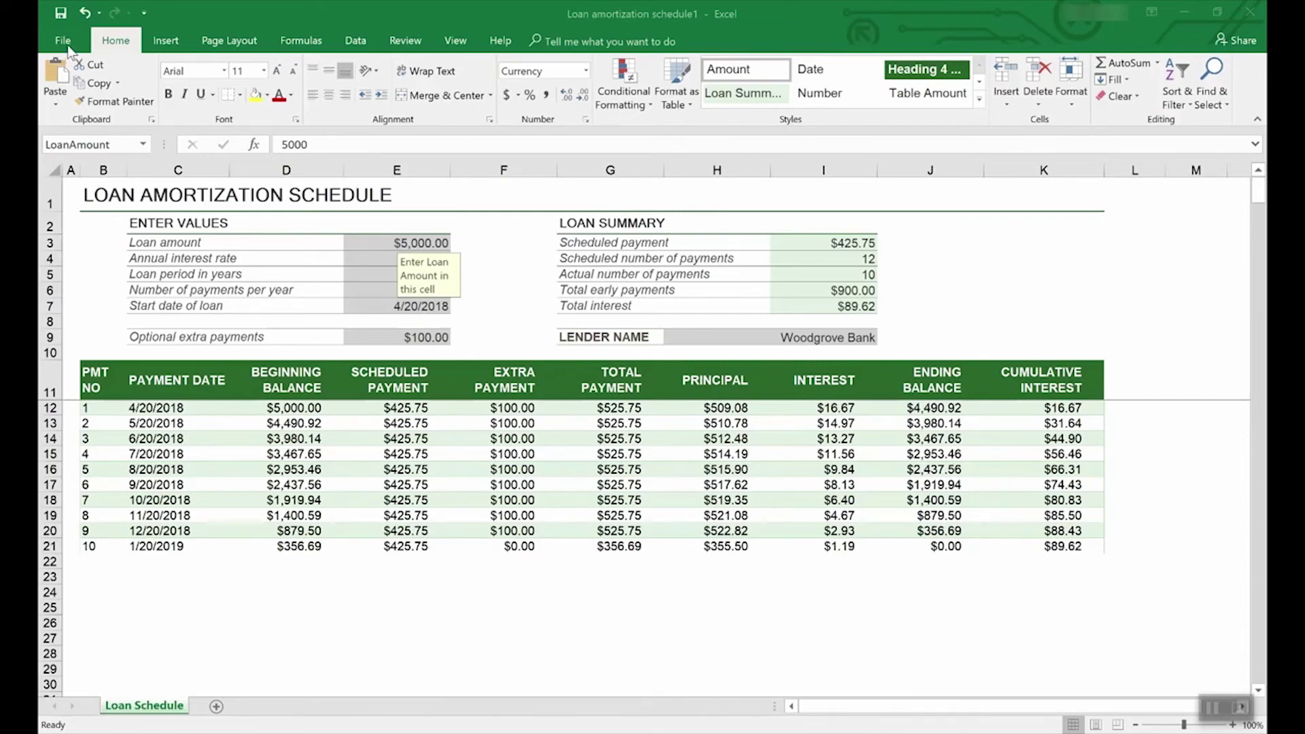
left_click(65, 39)
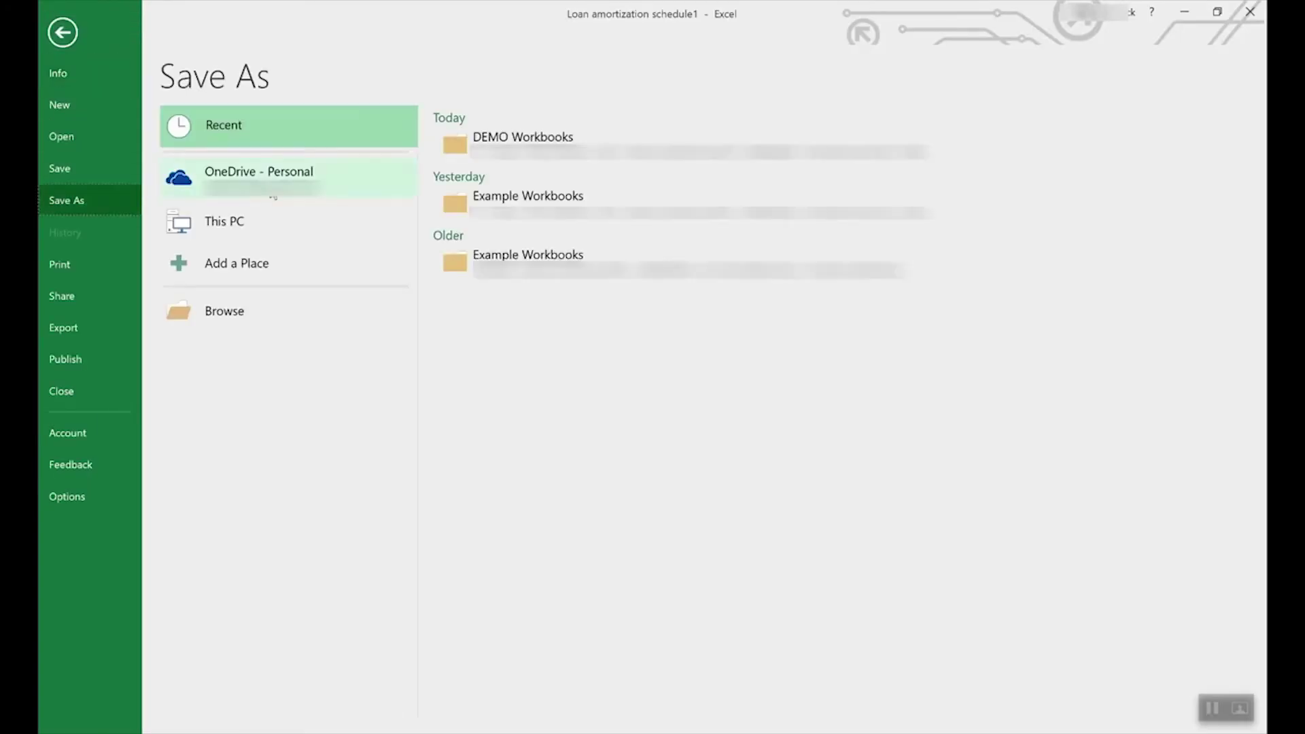
Step: Choose Excel Template as the loan schedule's save type under This PC, then cancel the dialog
left_click(280, 175)
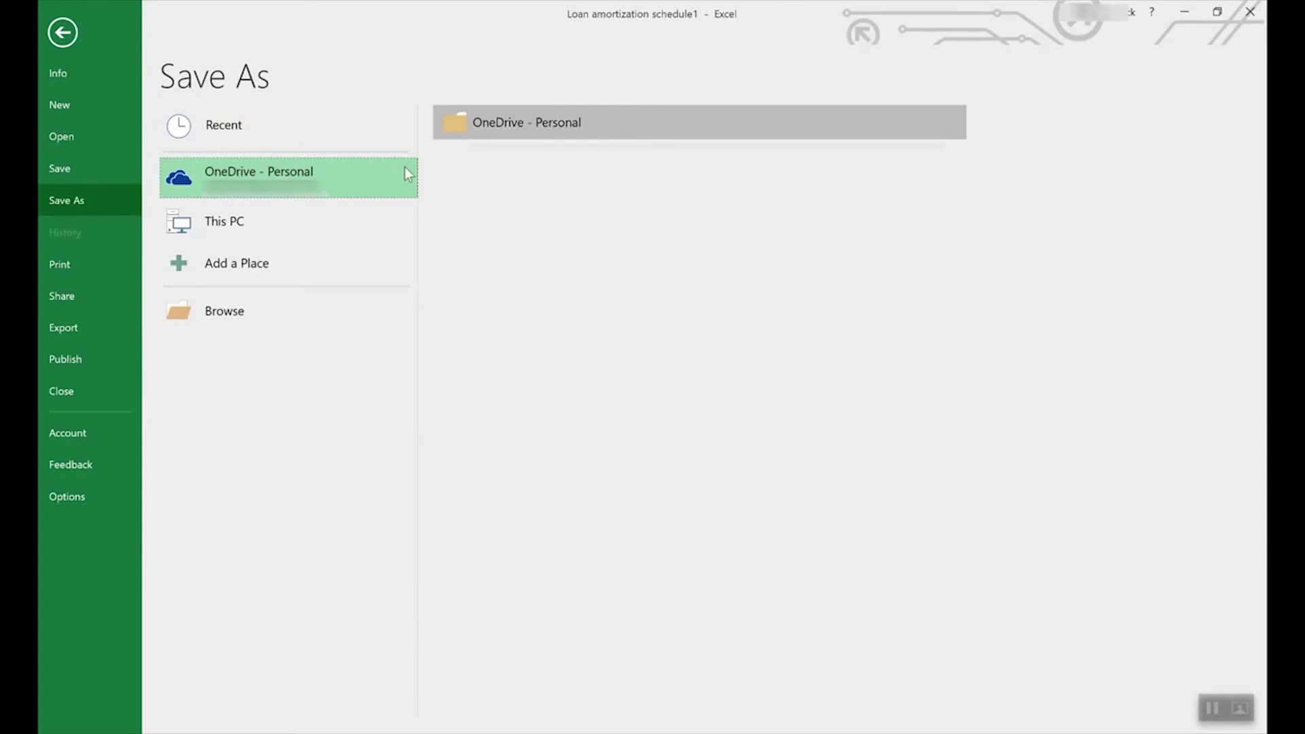
left_click(246, 216)
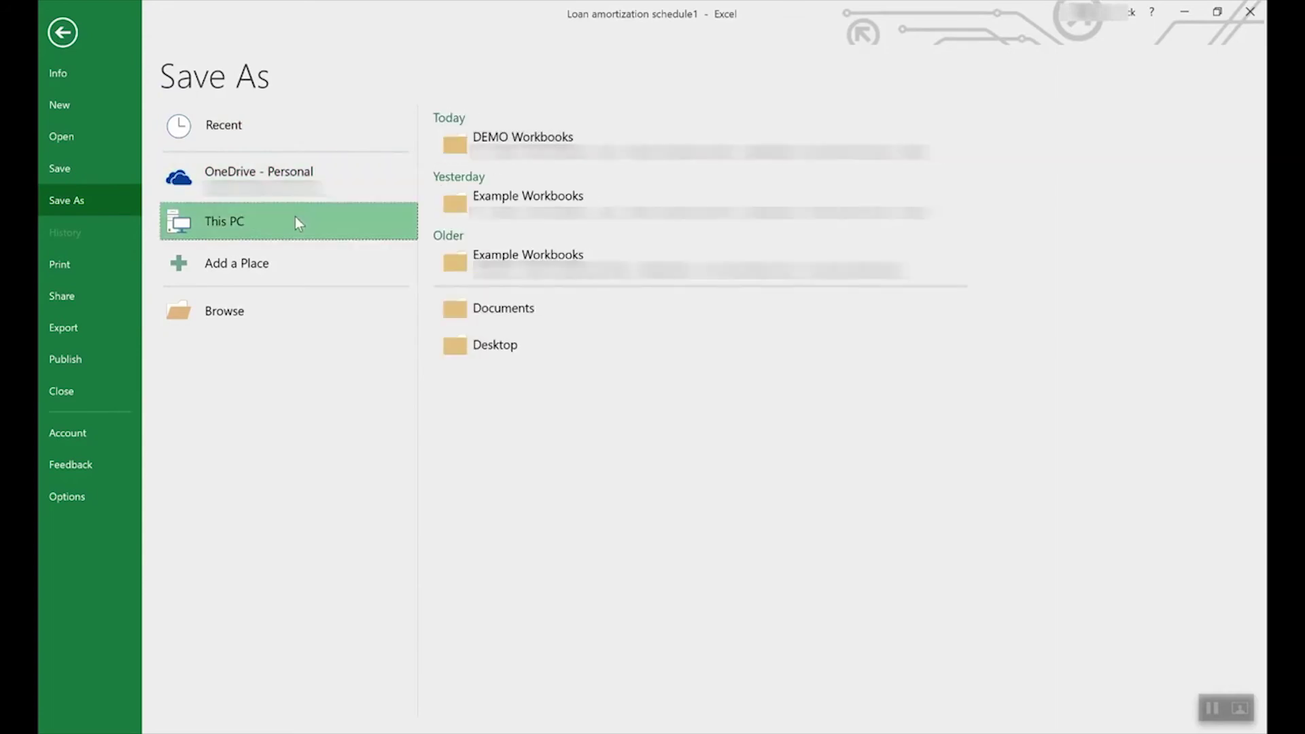
double_click(369, 213)
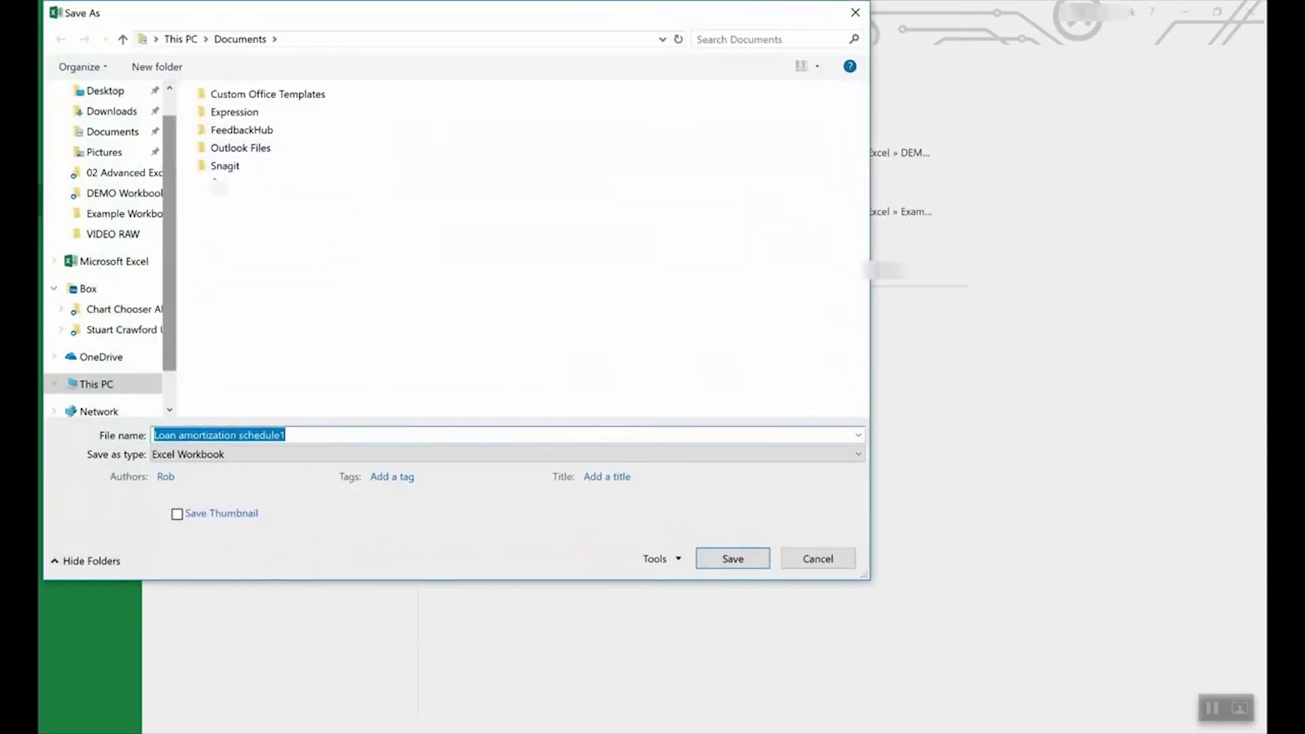
left_click(246, 454)
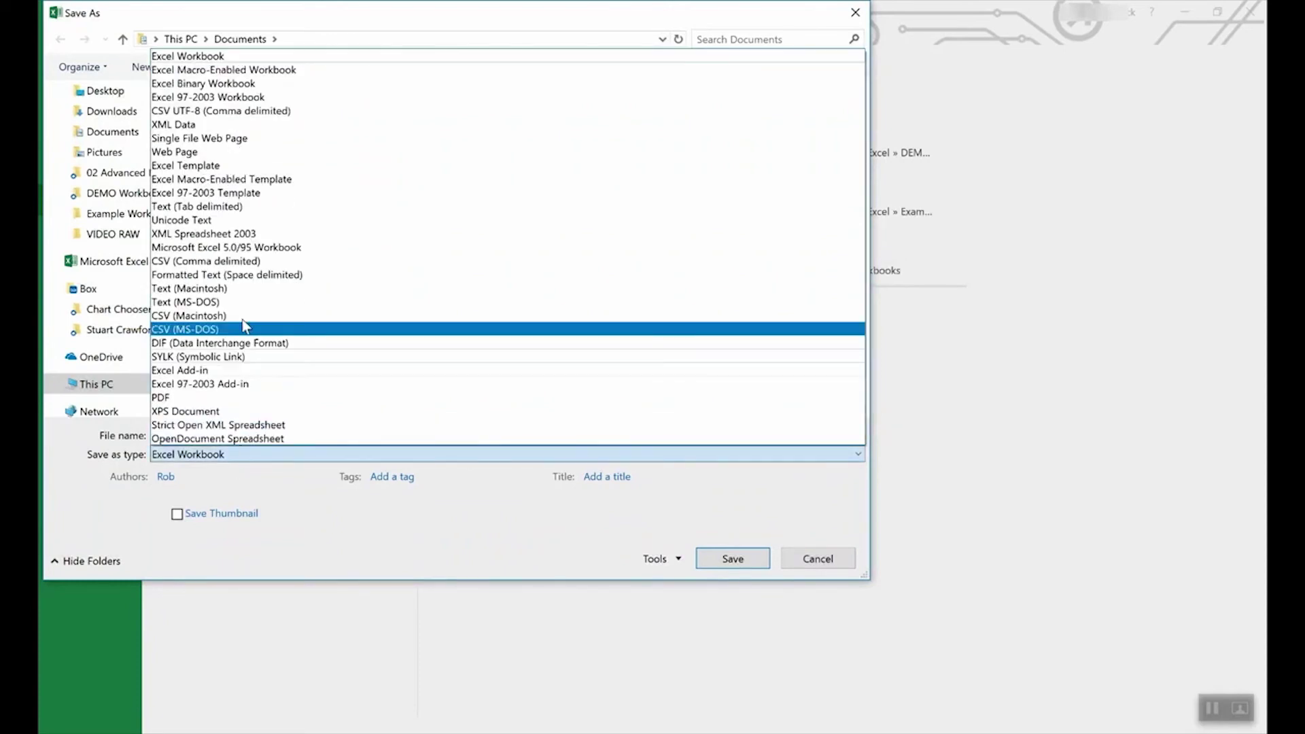
left_click(215, 165)
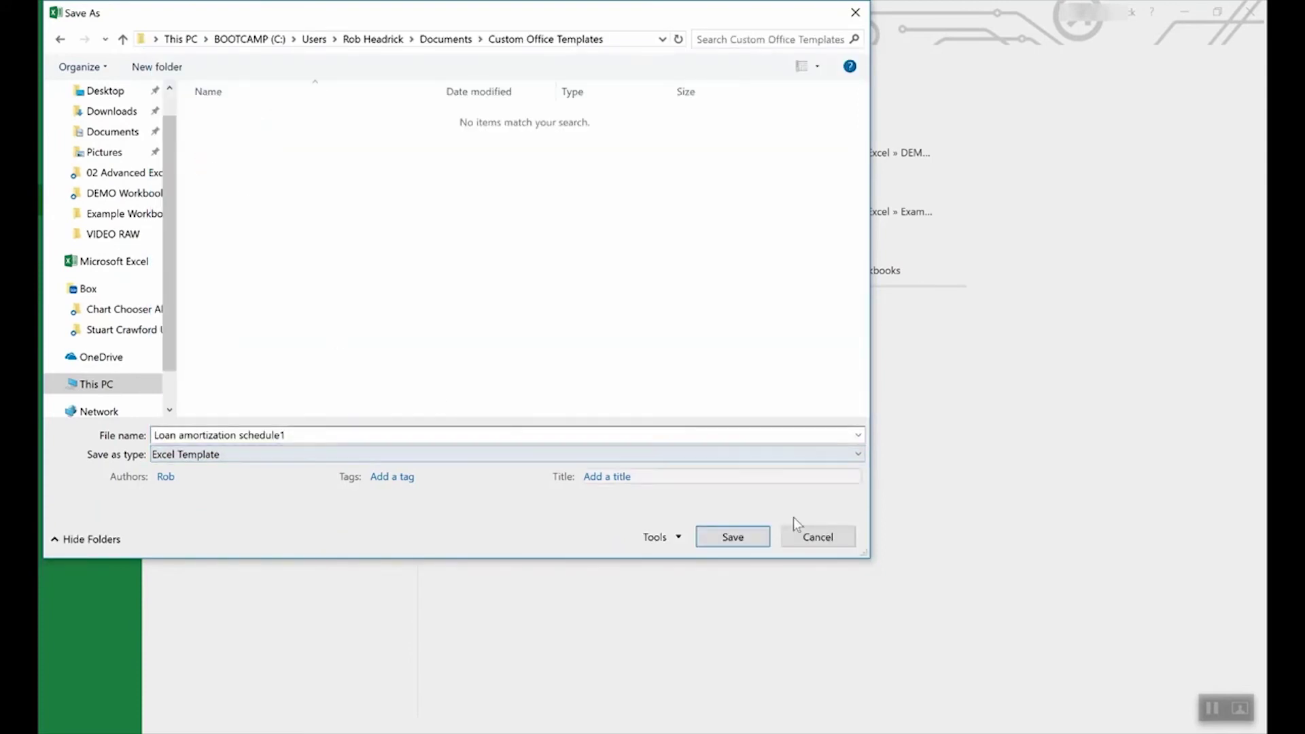
left_click(819, 536)
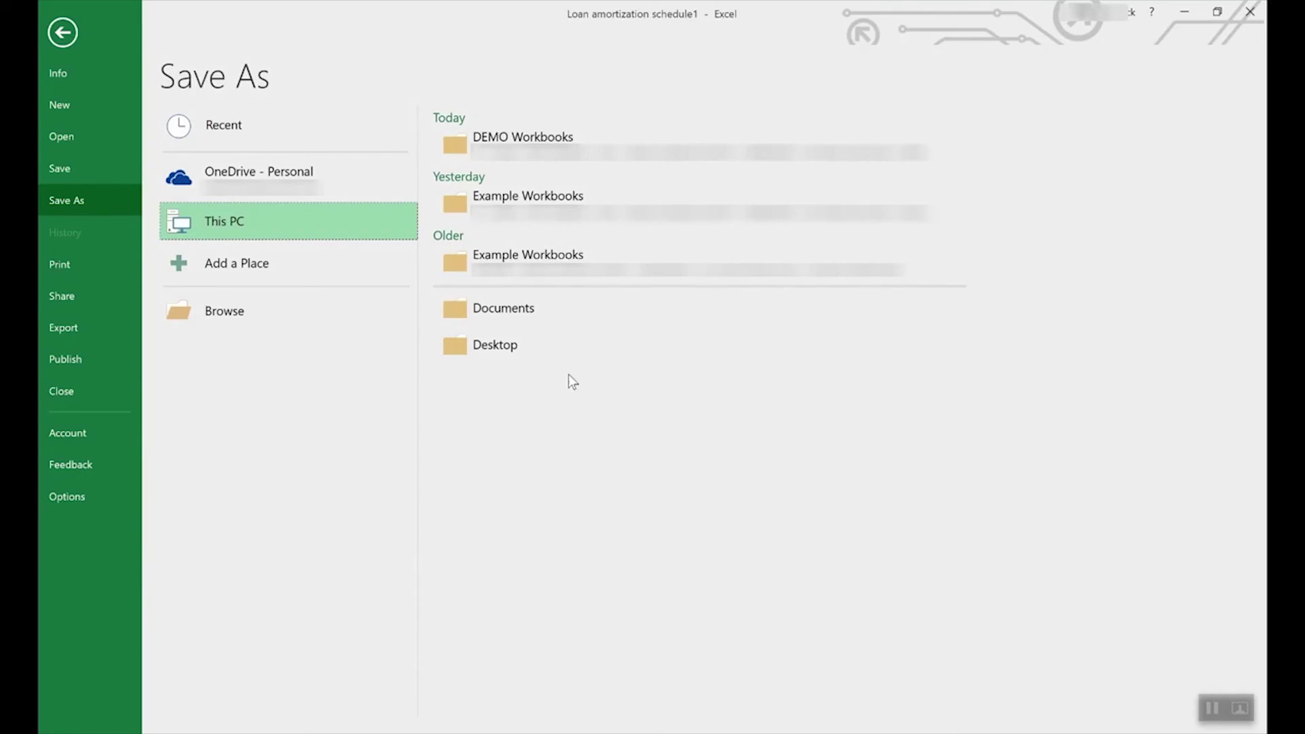